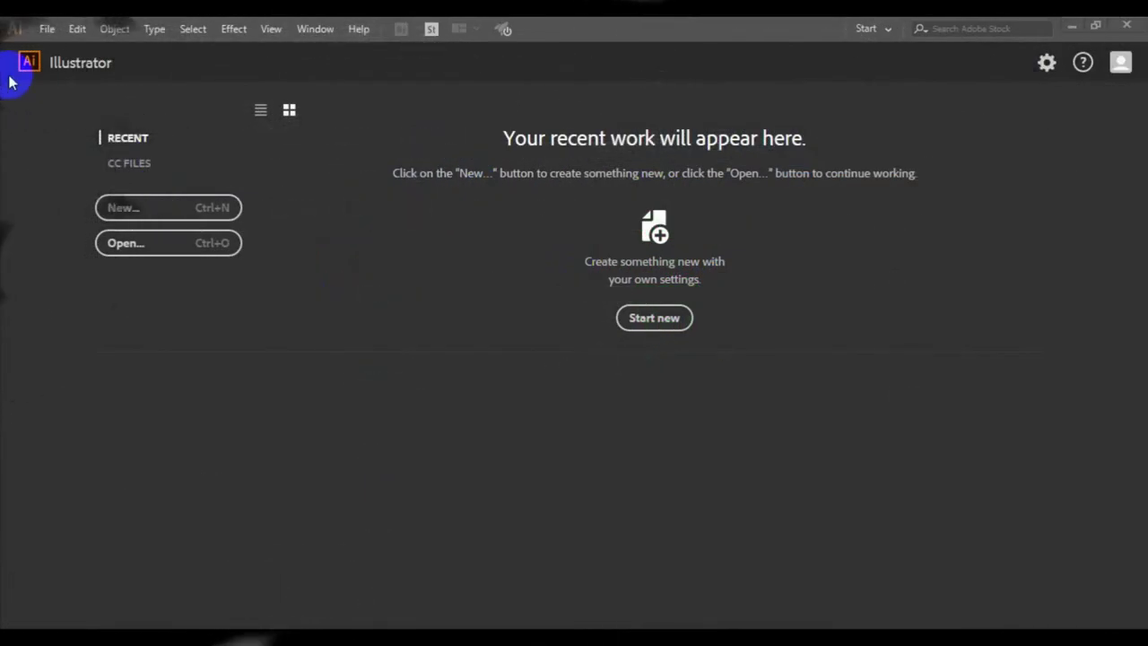
# - Start a document titled 'Modern Creative Rollup Banner' with a 14 in by 32 in artboard
pyautogui.click(46, 29)
pyautogui.click(79, 51)
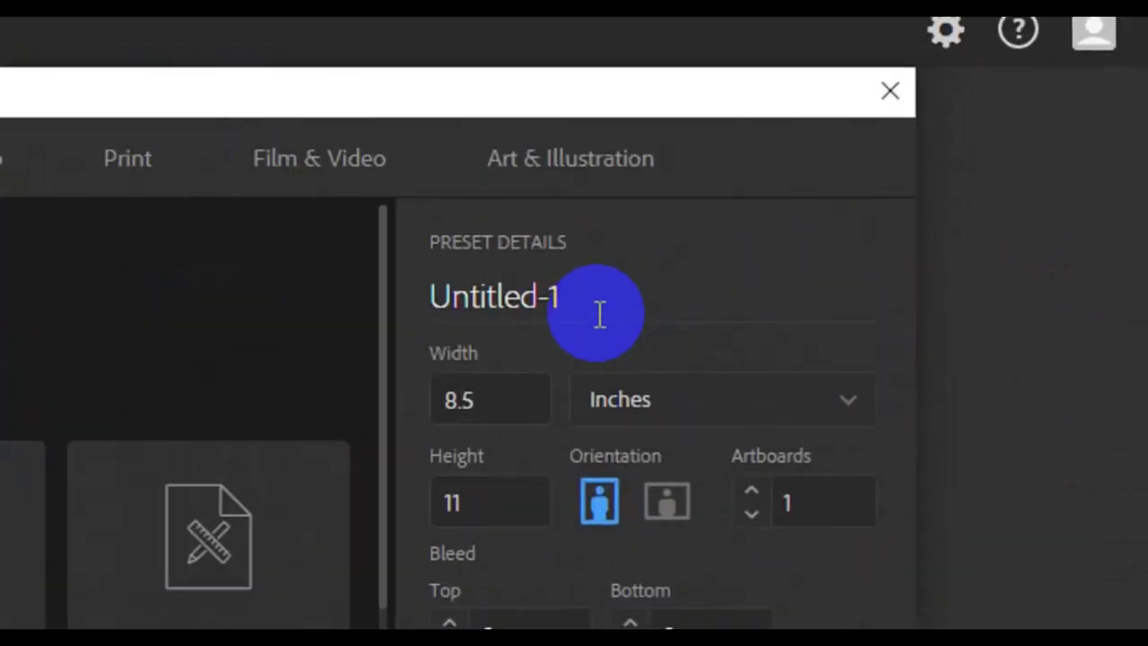
pyautogui.click(601, 313)
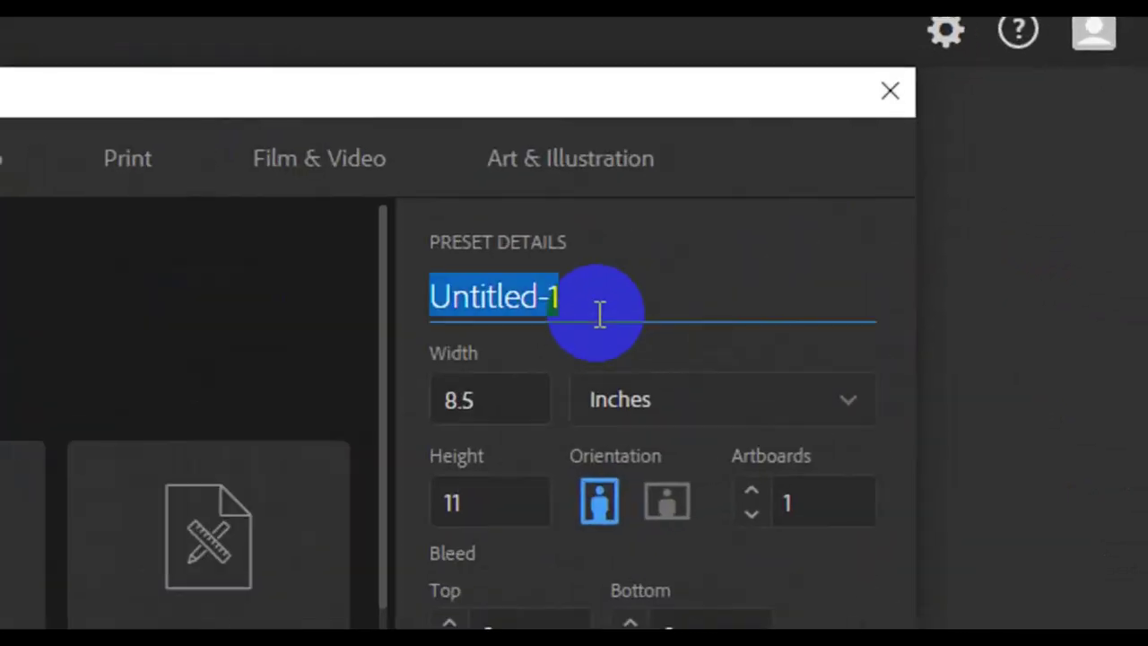
pyautogui.press('BackSpace')
pyautogui.write('Modern')
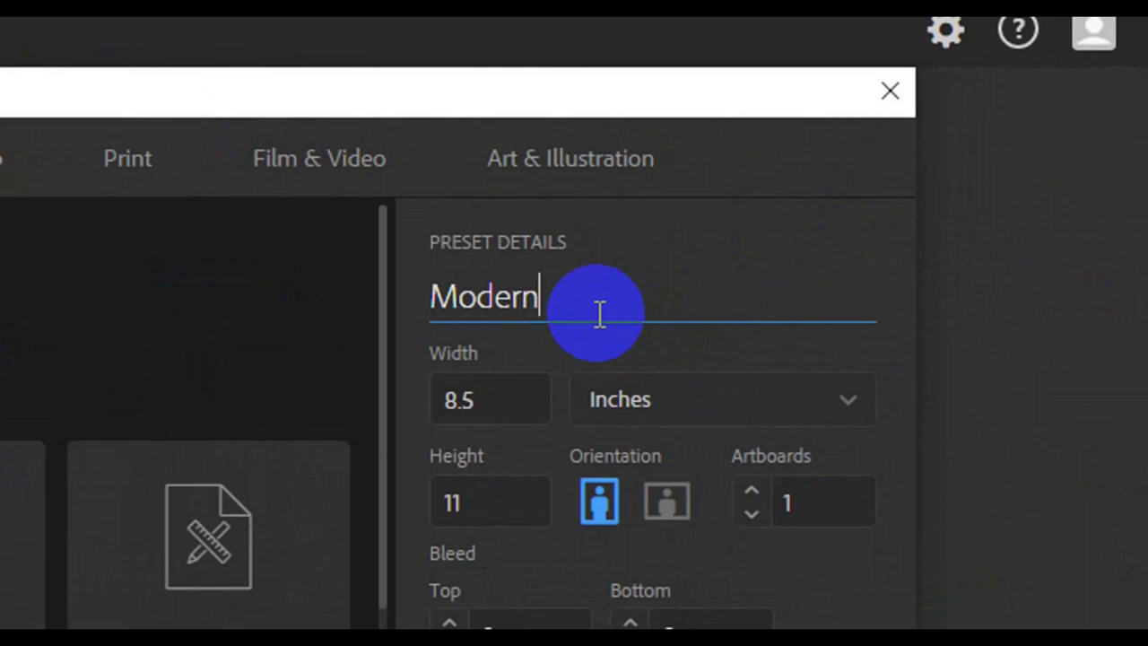
pyautogui.write(' Creative')
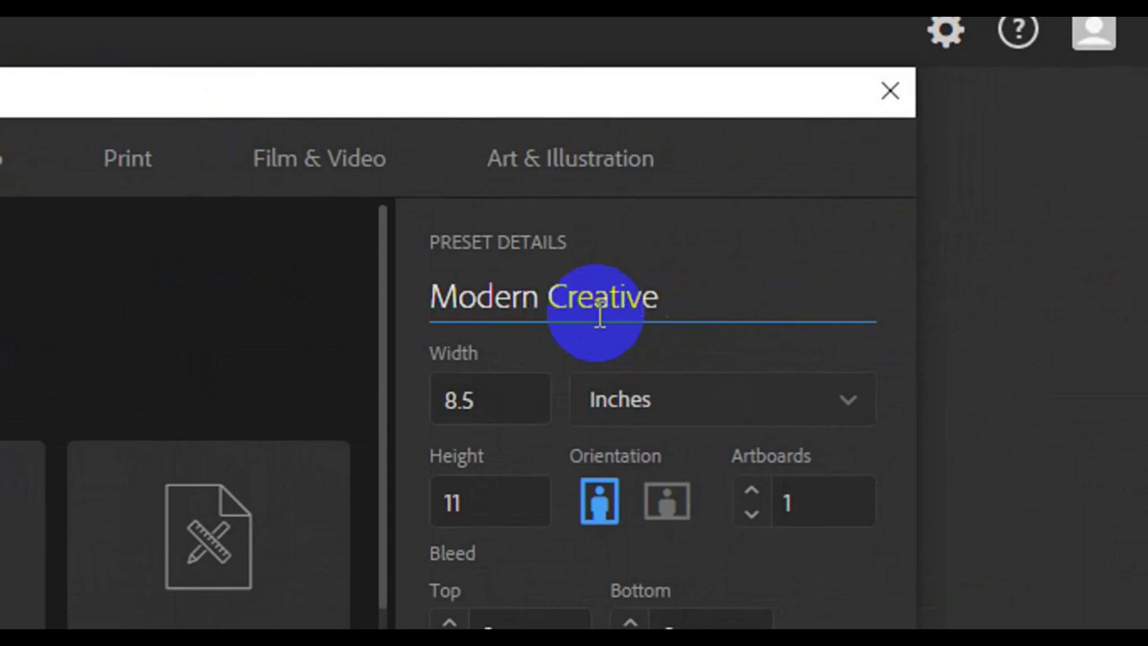
pyautogui.write(' Rollup Banner')
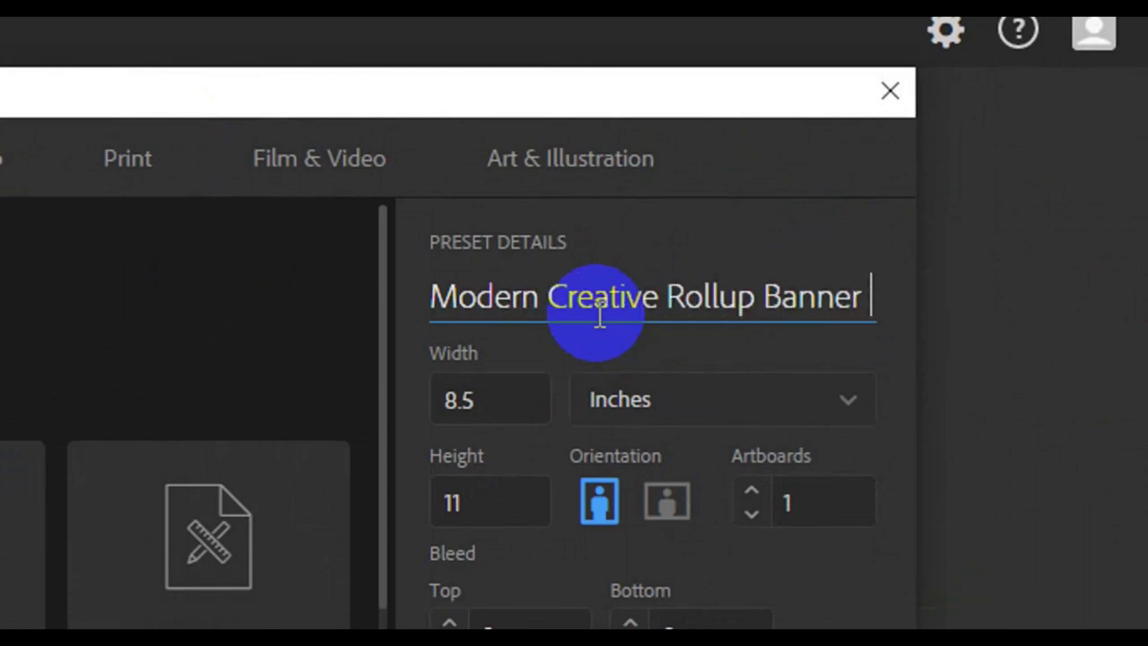
pyautogui.click(507, 399)
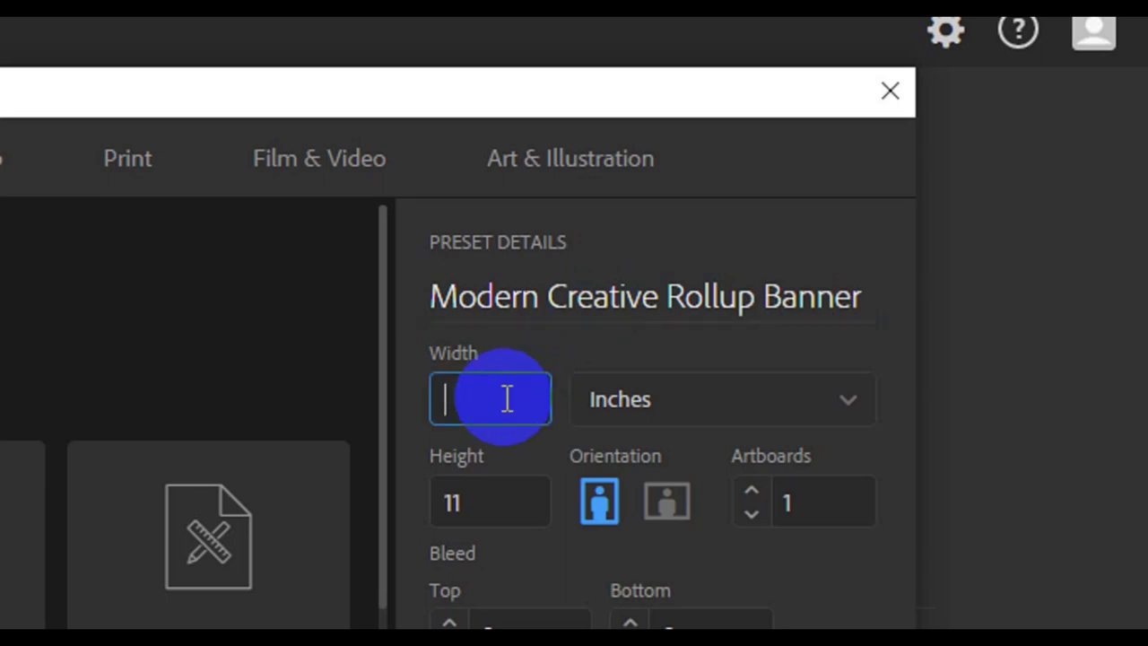
pyautogui.write('0.014')
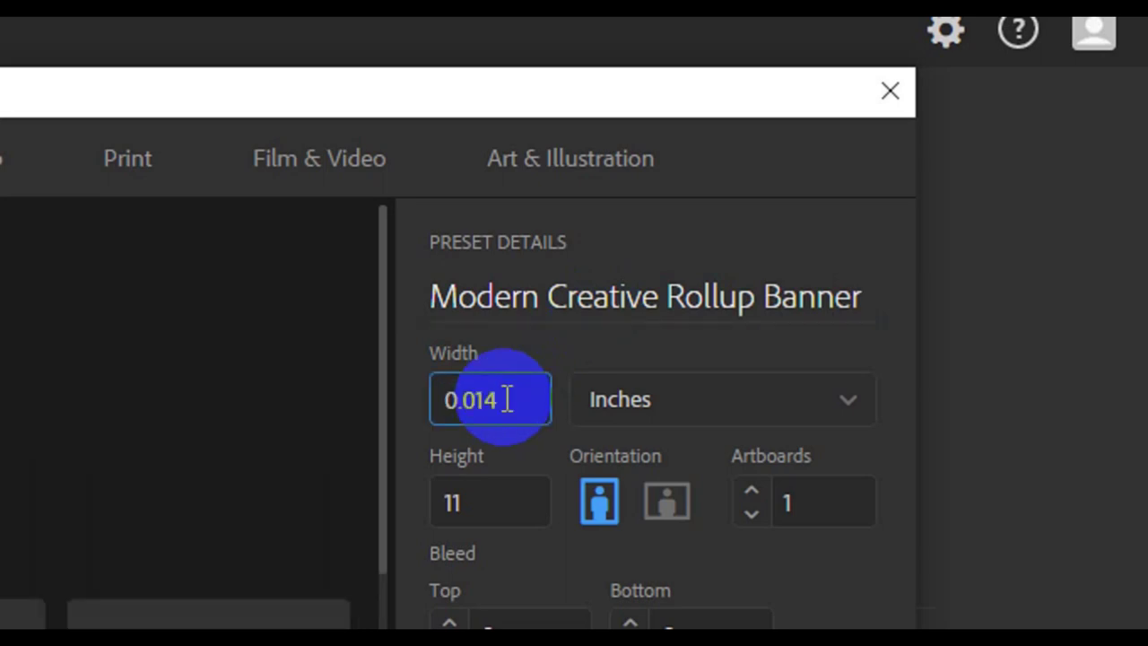
pyautogui.doubleClick(507, 399)
pyautogui.press('BackSpace')
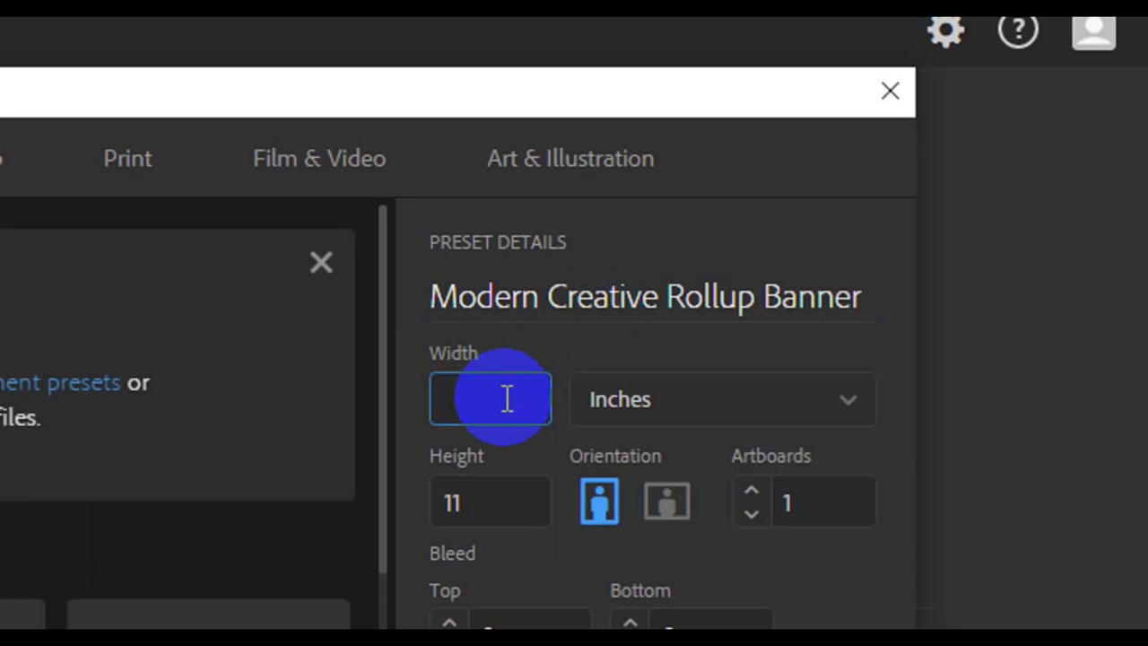
pyautogui.write('14')
pyautogui.click(492, 478)
pyautogui.write('32')
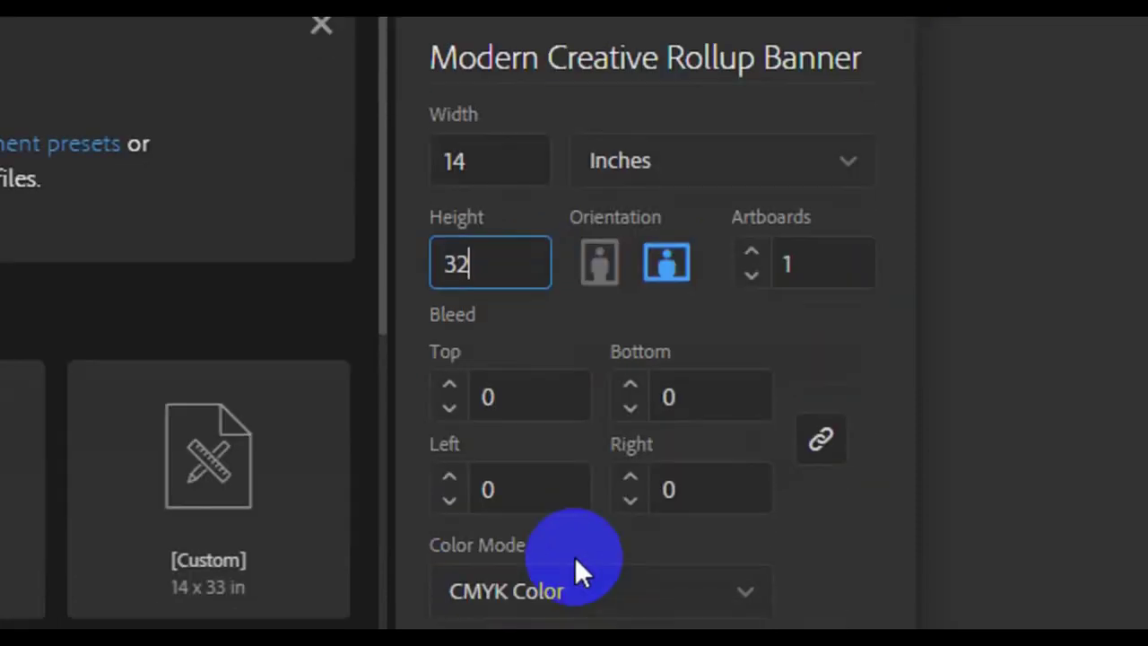
pyautogui.click(810, 574)
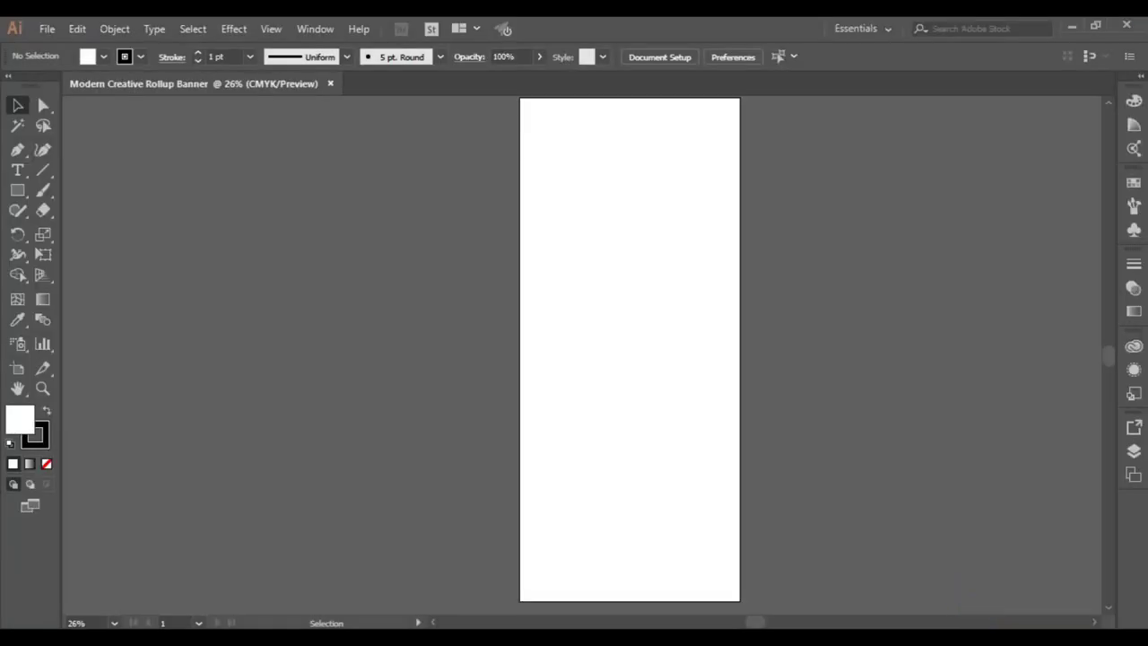
pyautogui.click(1098, 623)
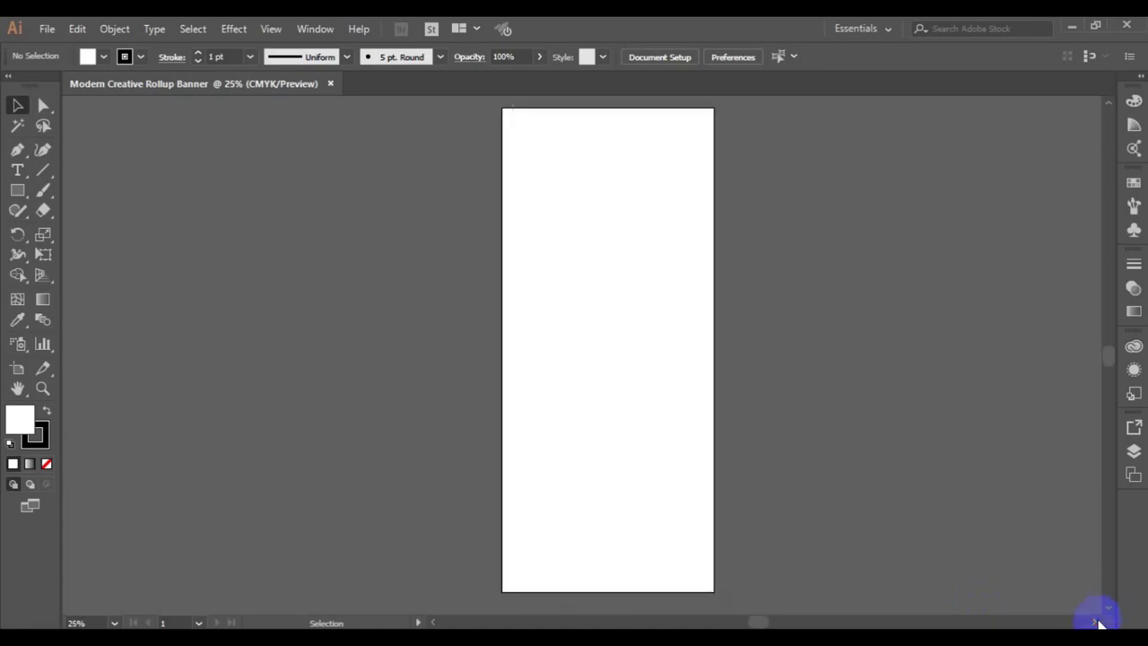
pyautogui.click(1098, 622)
pyautogui.hotkey('ctrl', '-')
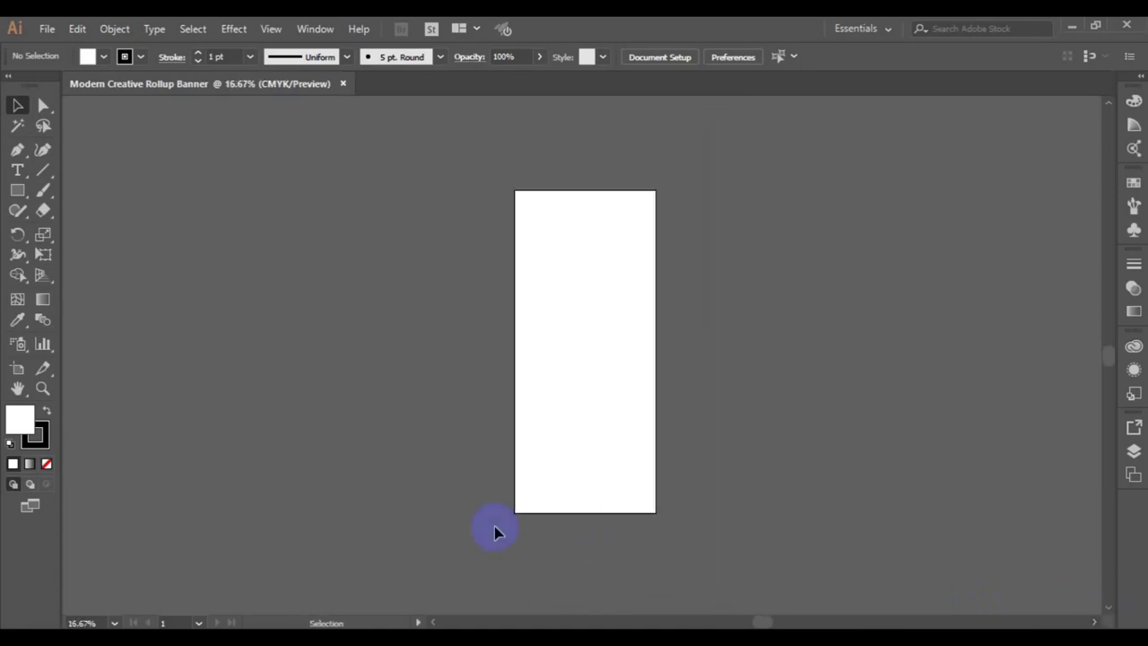
pyautogui.click(18, 192)
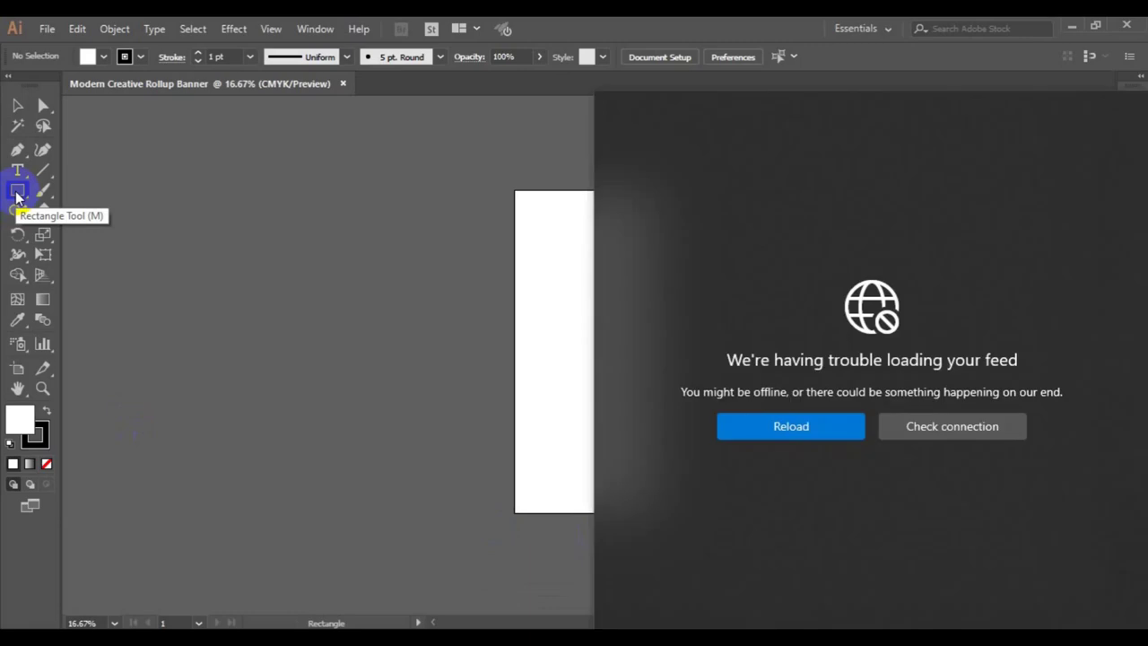
pyautogui.click(15, 106)
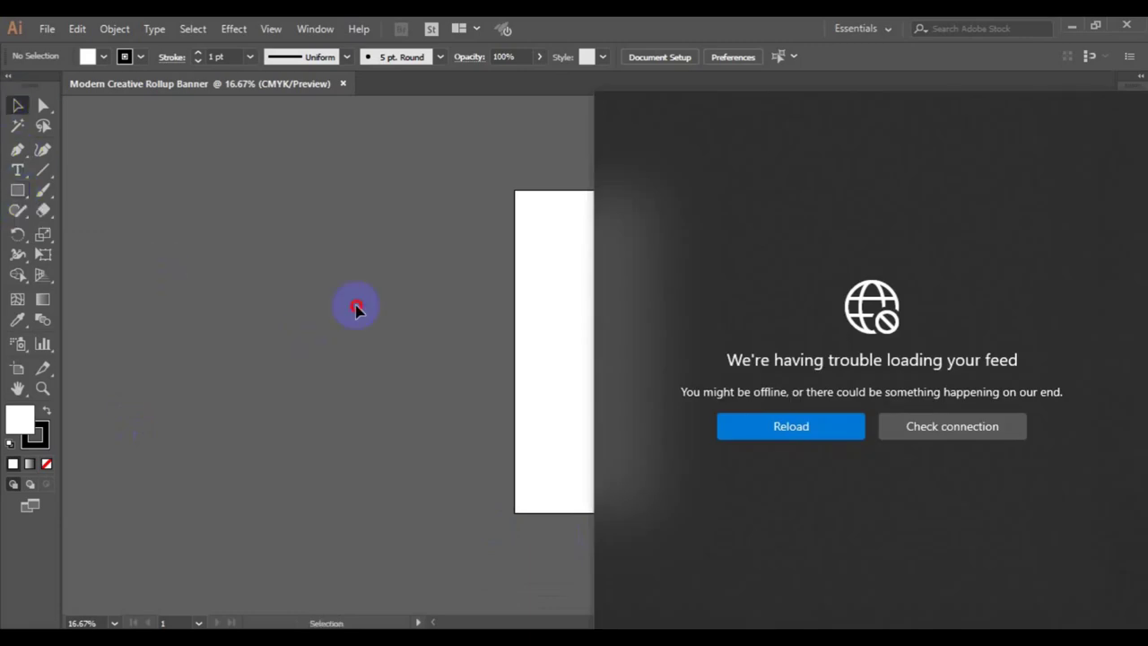
pyautogui.click(355, 310)
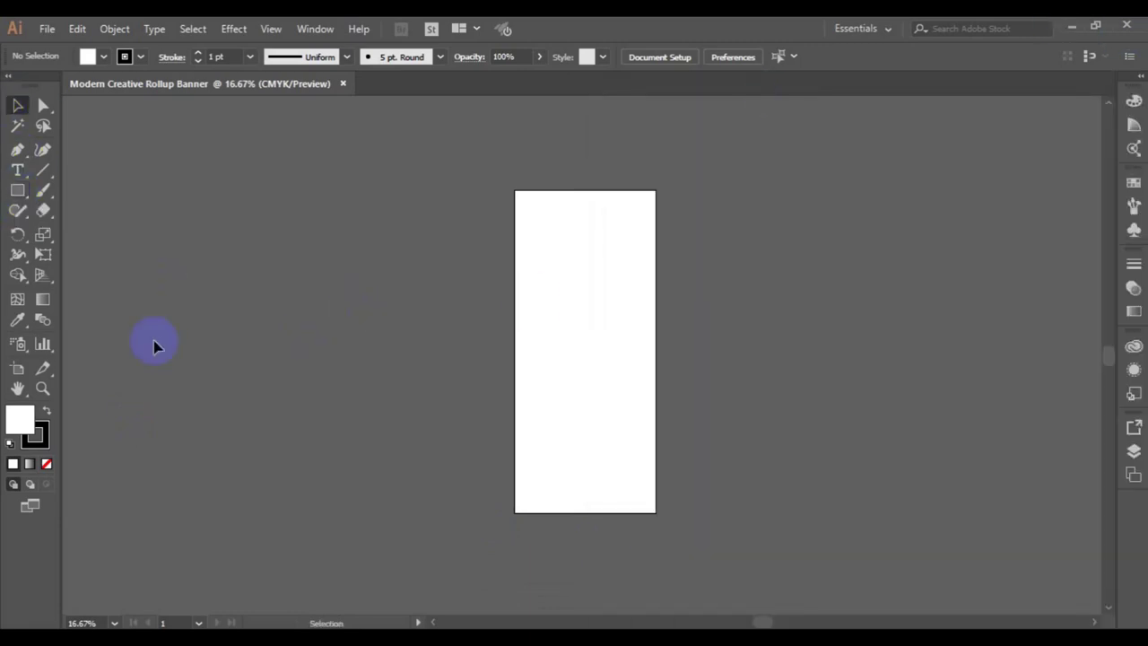
pyautogui.click(18, 190)
# - Draw a no-fill rectangle spanning the full 14 × 32 inch artboard
pyautogui.click(96, 57)
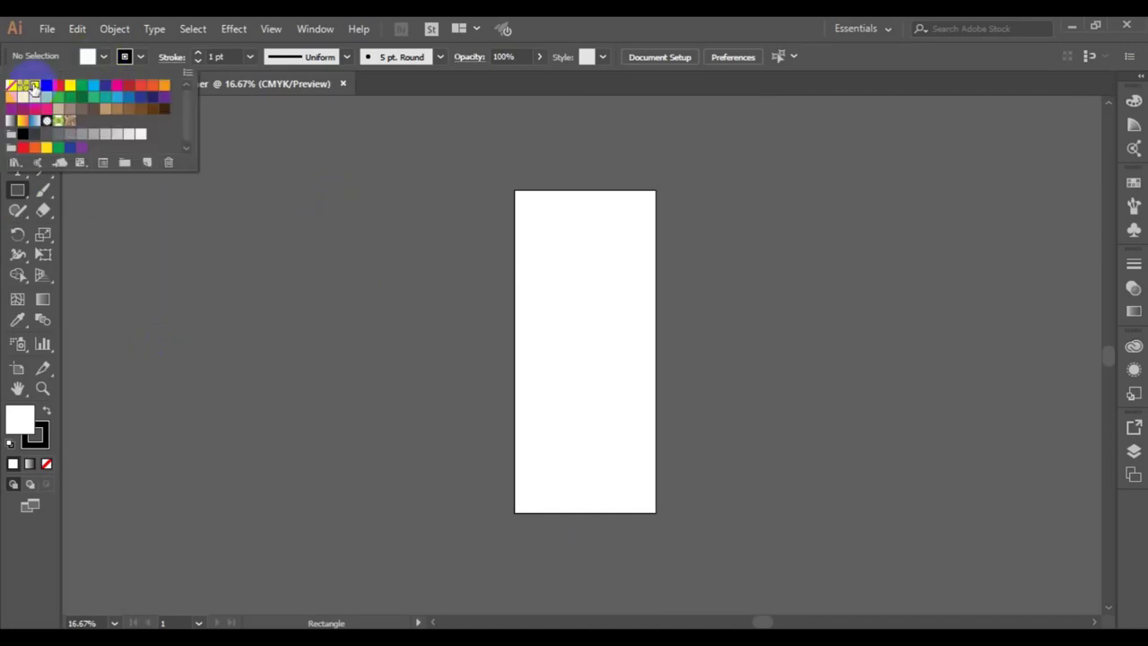
pyautogui.click(10, 85)
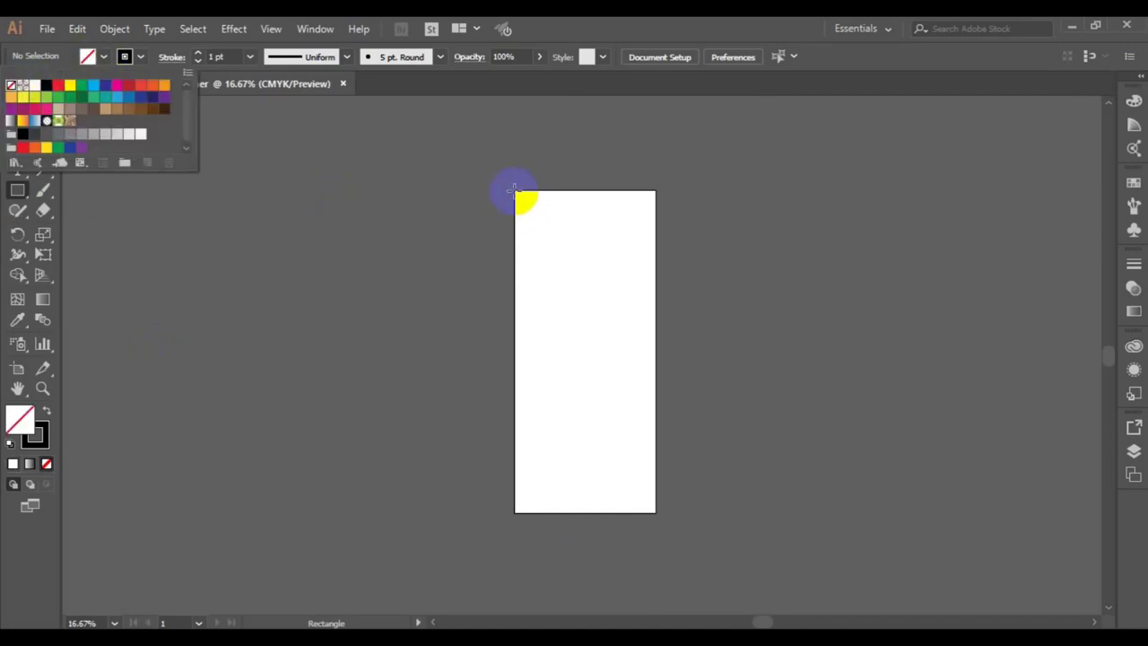
pyautogui.moveTo(514, 191); pyautogui.dragTo(655, 513)
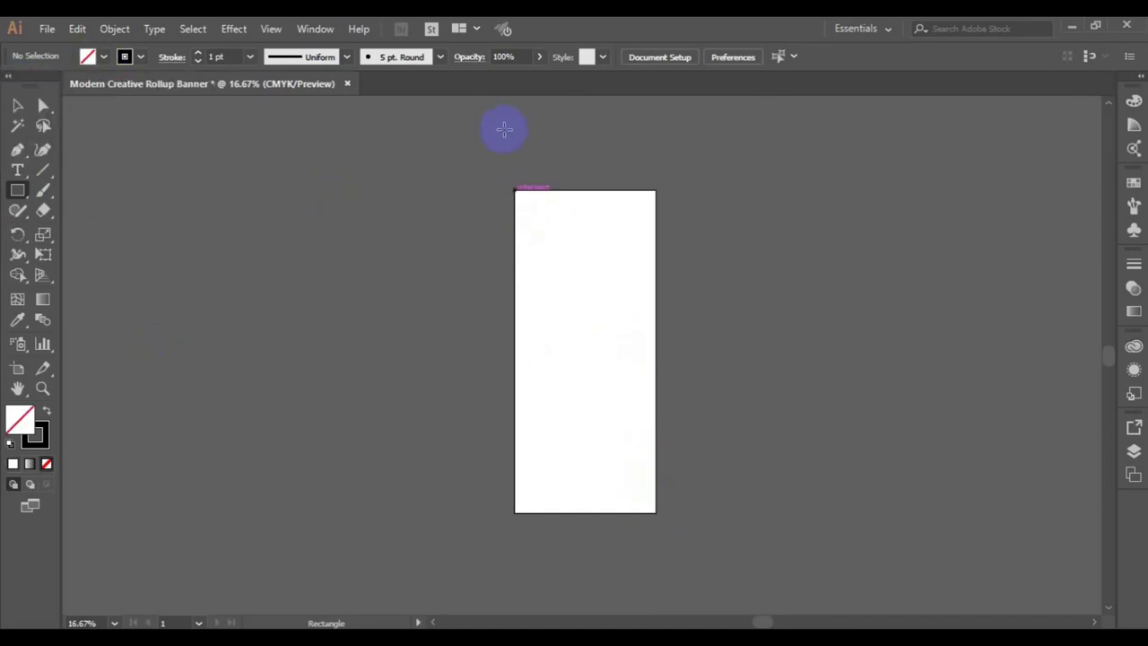
pyautogui.moveTo(636, 422); pyautogui.dragTo(654, 512)
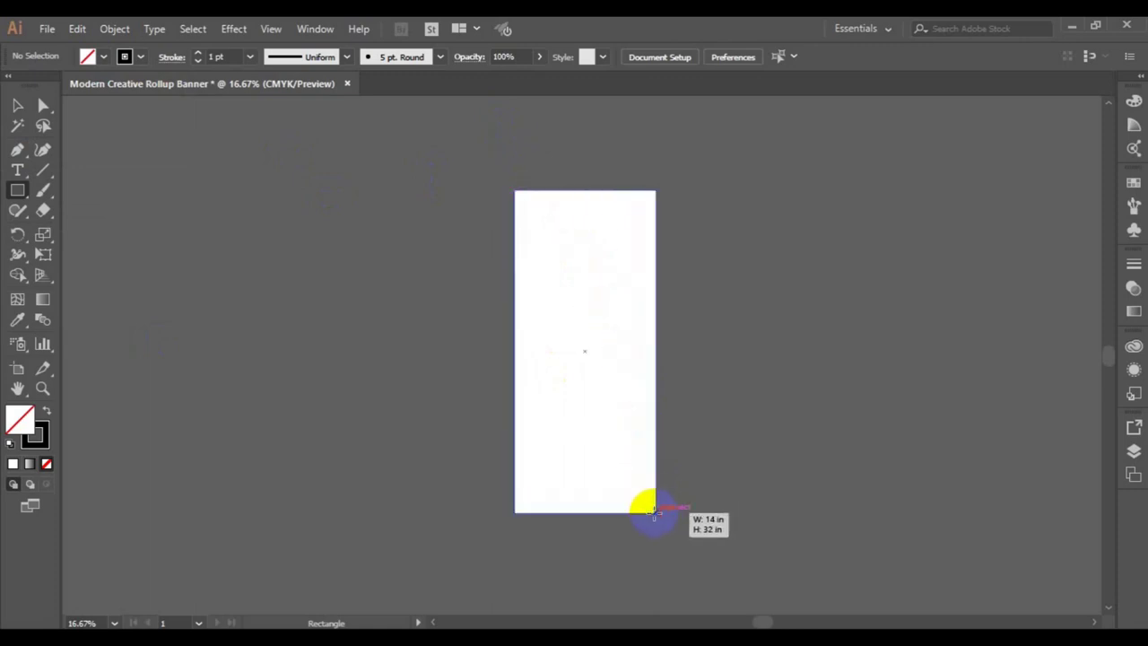
pyautogui.moveTo(654, 512); pyautogui.dragTo(654, 512)
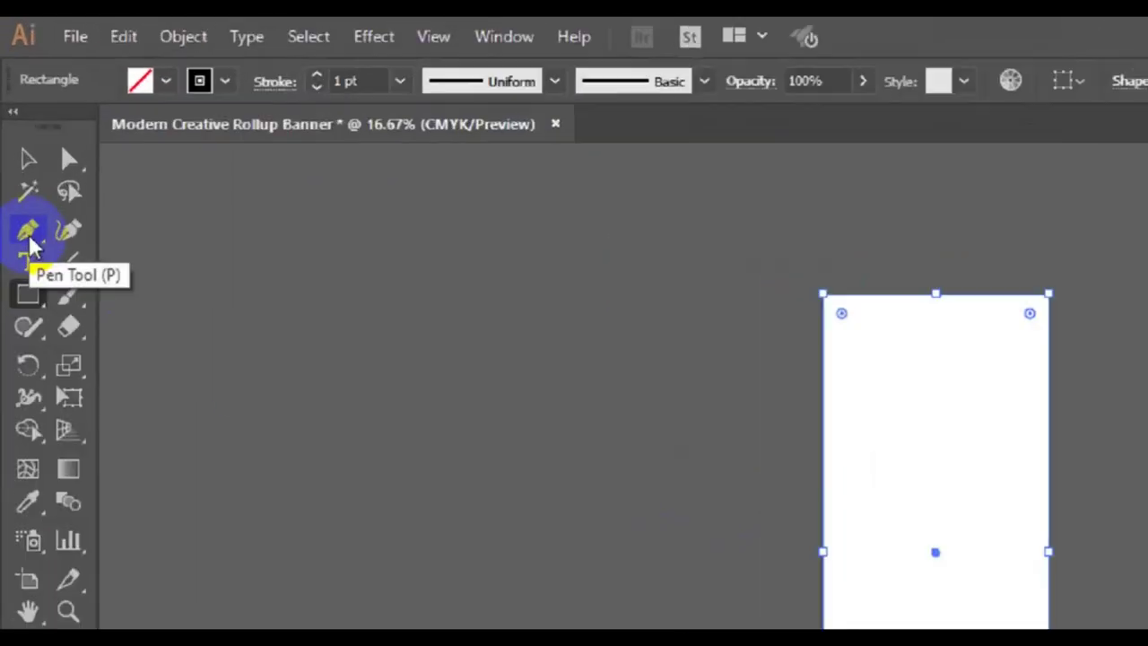
pyautogui.click(29, 235)
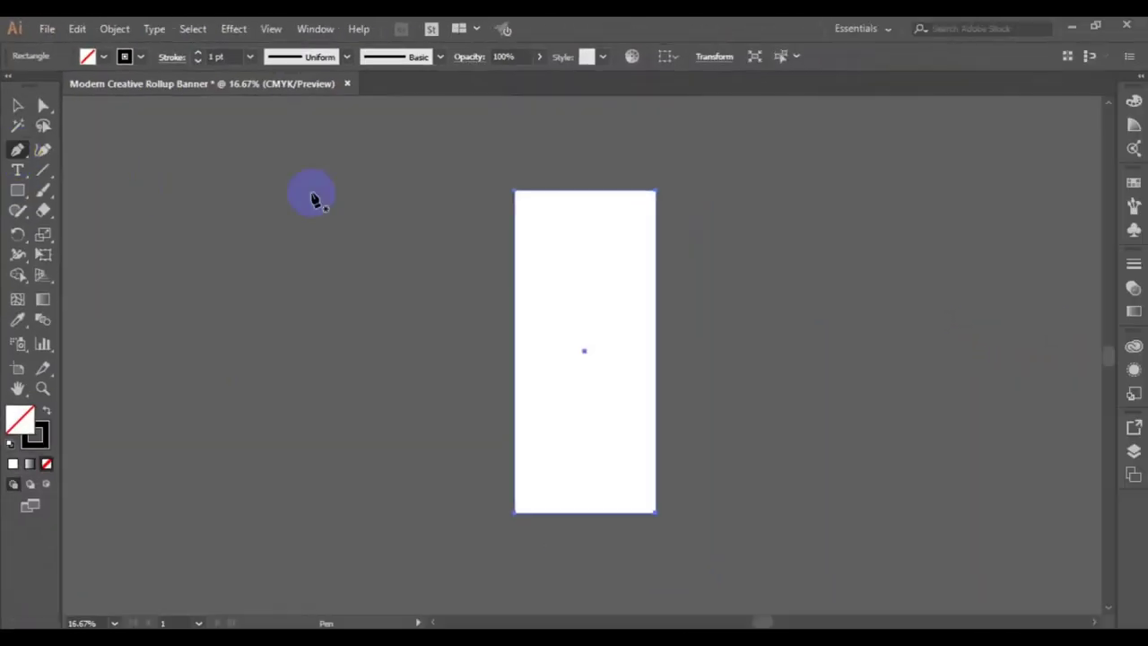
# - Draw an S-shaped wave path from the artboard's left edge sweeping down to the right
pyautogui.click(516, 274)
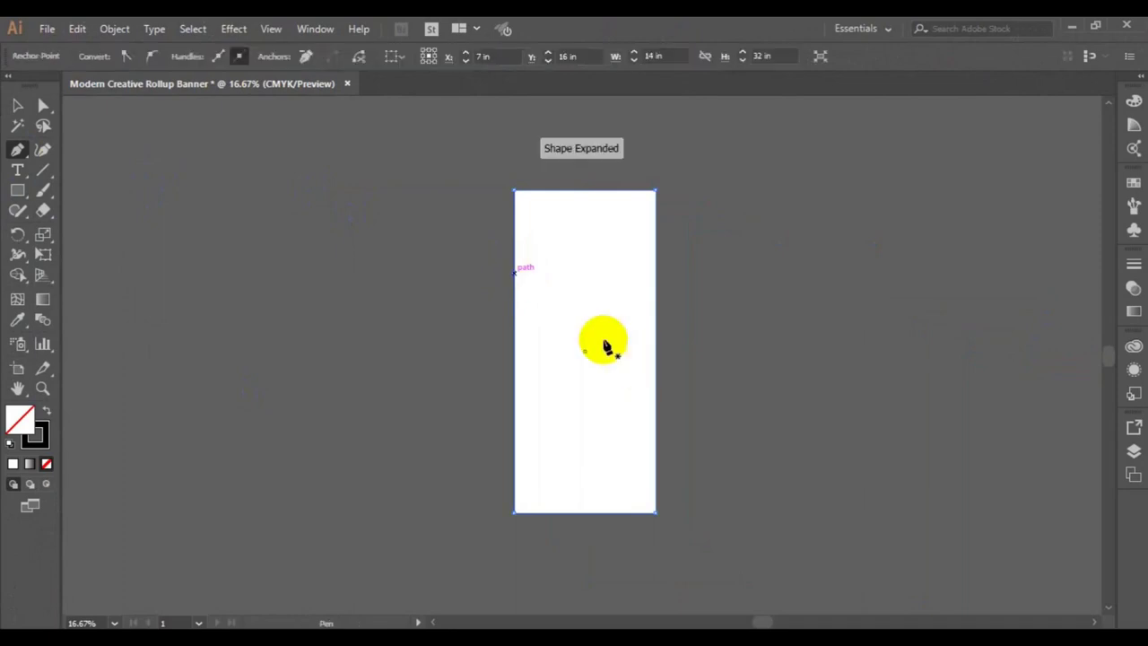
pyautogui.moveTo(599, 341); pyautogui.dragTo(607, 359)
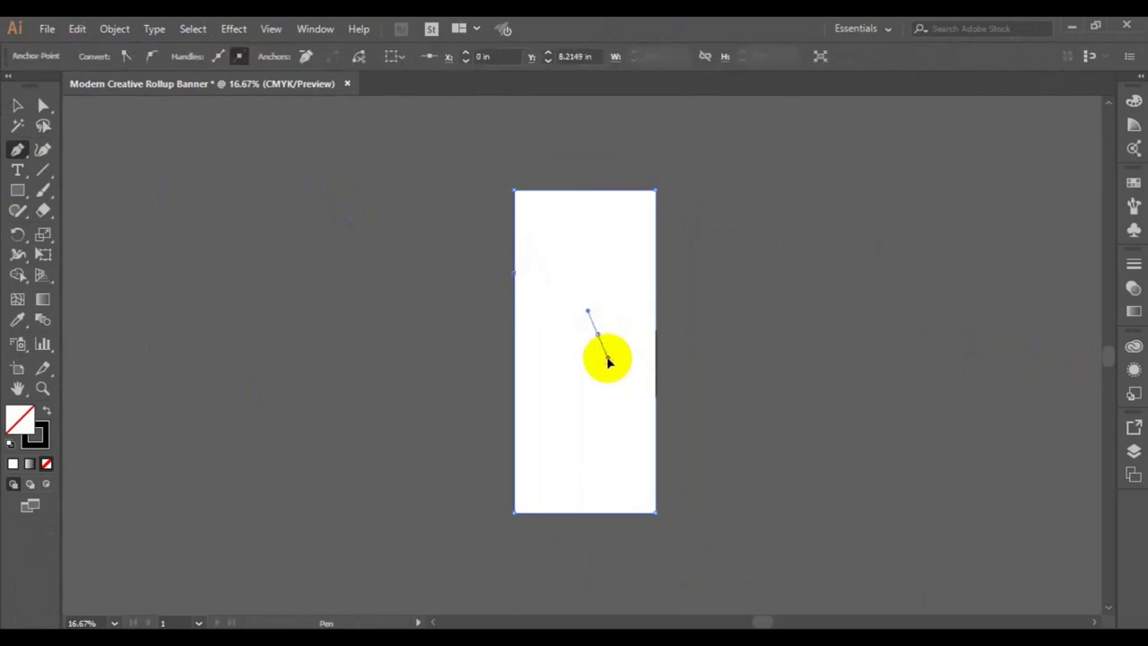
pyautogui.keyDown('ctrl'); pyautogui.click(807, 365); pyautogui.keyUp('ctrl')
pyautogui.click(515, 269)
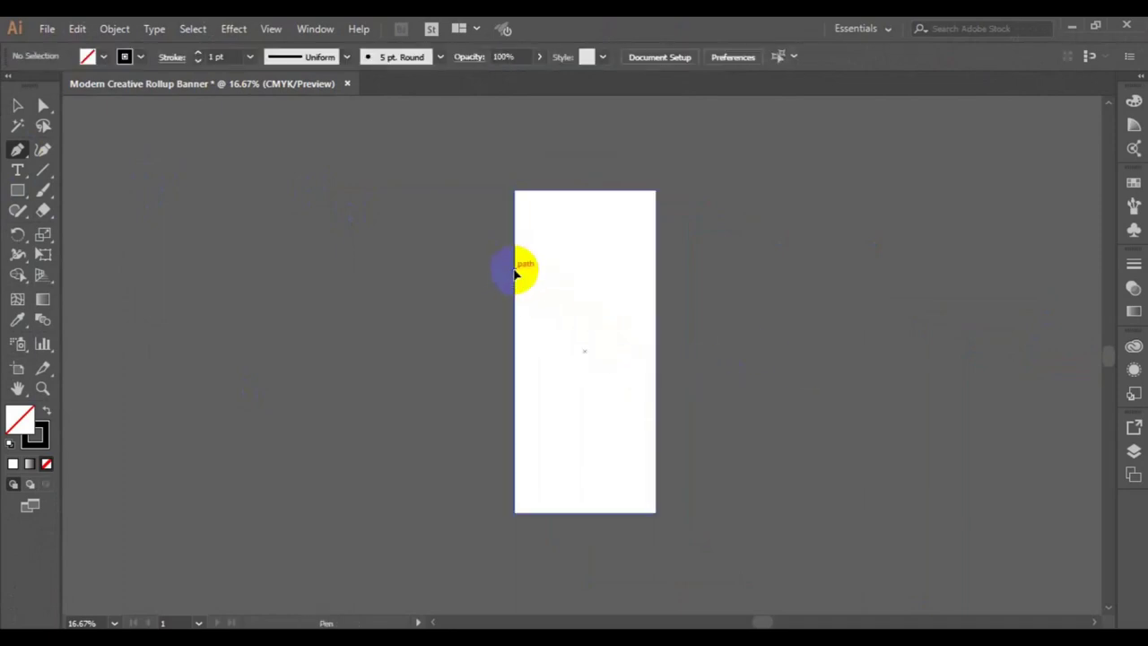
pyautogui.moveTo(598, 347); pyautogui.dragTo(611, 423)
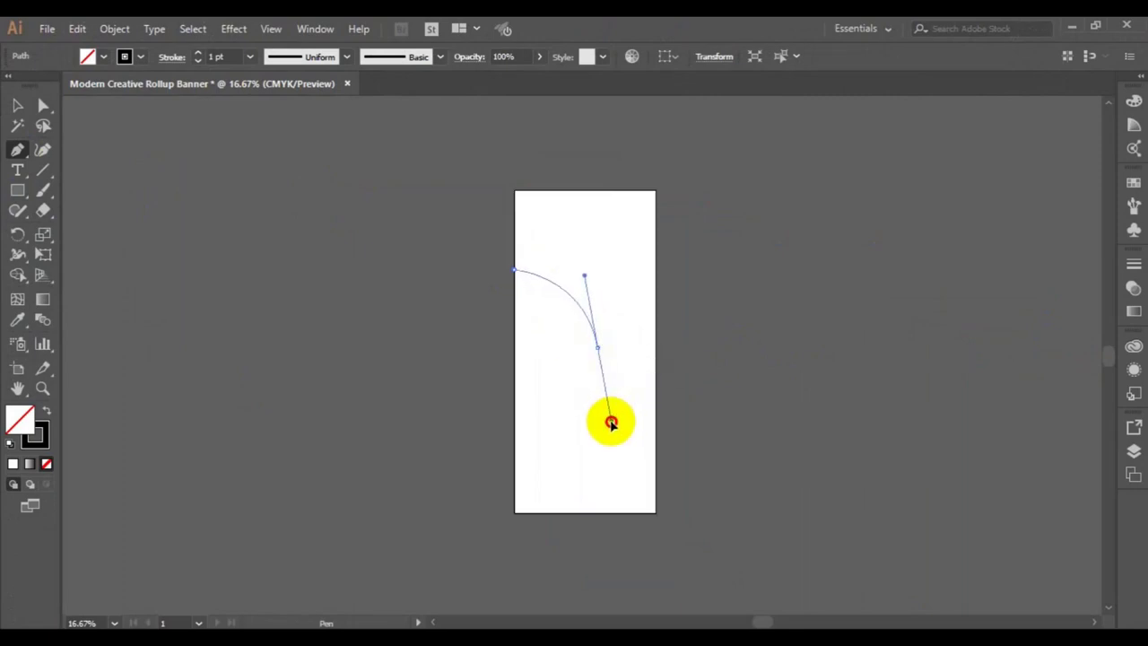
pyautogui.moveTo(611, 424); pyautogui.dragTo(610, 428)
pyautogui.moveTo(709, 352)
pyautogui.mouseDown()
pyautogui.moveTo(727, 354)
pyautogui.moveTo(745, 398)
pyautogui.mouseUp()
pyautogui.keyDown('ctrl'); pyautogui.click(745, 397); pyautogui.keyUp('ctrl')
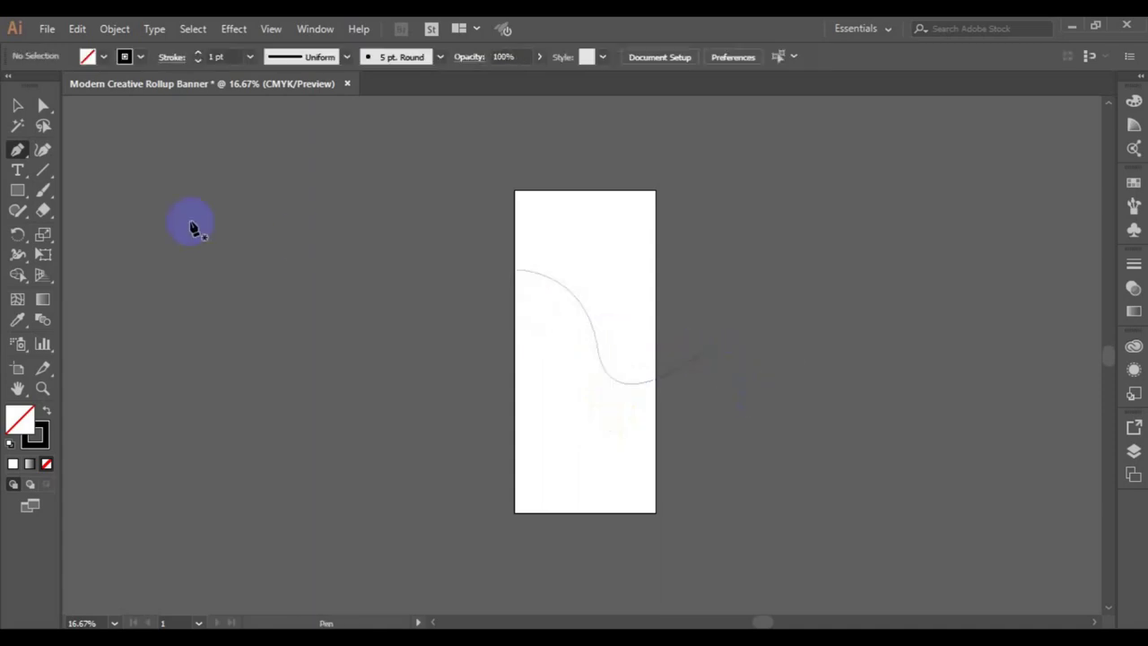
# - Nudge the wave curve slightly up and to the left
pyautogui.click(16, 108)
pyautogui.moveTo(590, 332); pyautogui.dragTo(585, 321)
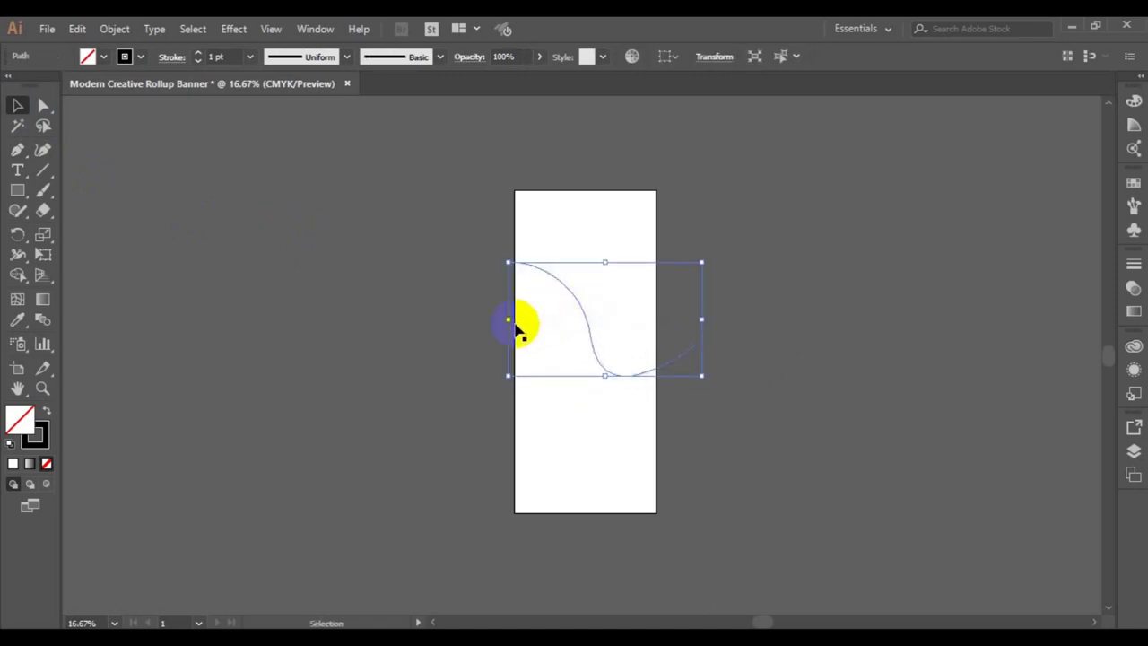
pyautogui.click(17, 150)
# - Draw a second curve from the right edge, crossing the first wave and extending past the left edge
pyautogui.click(655, 284)
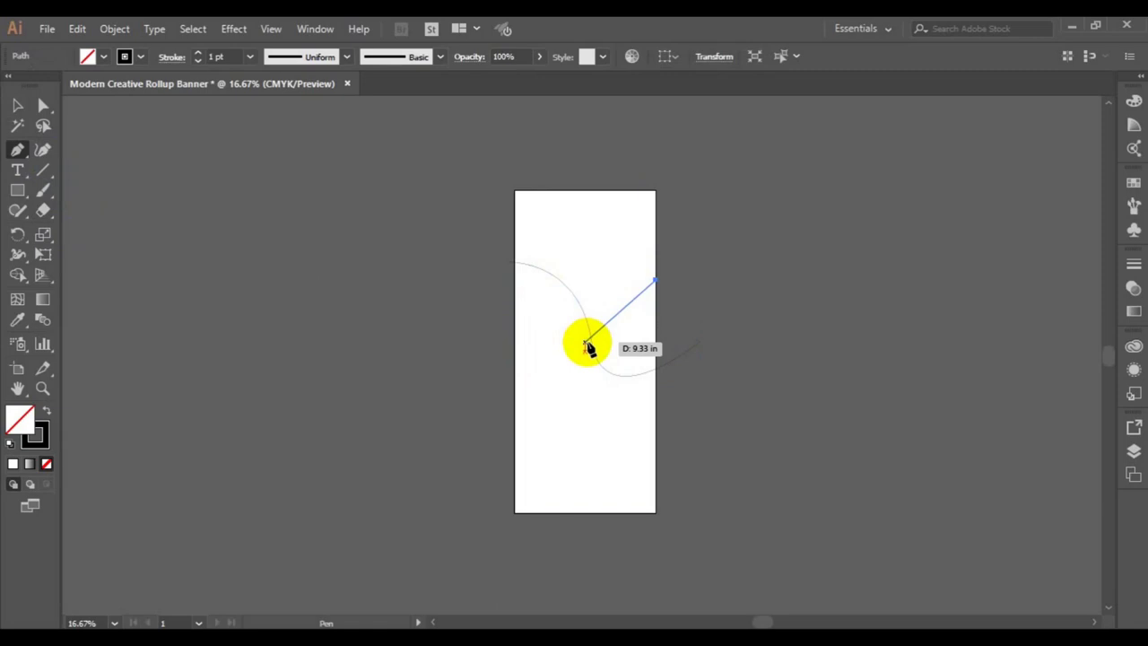
pyautogui.moveTo(586, 342); pyautogui.dragTo(559, 405)
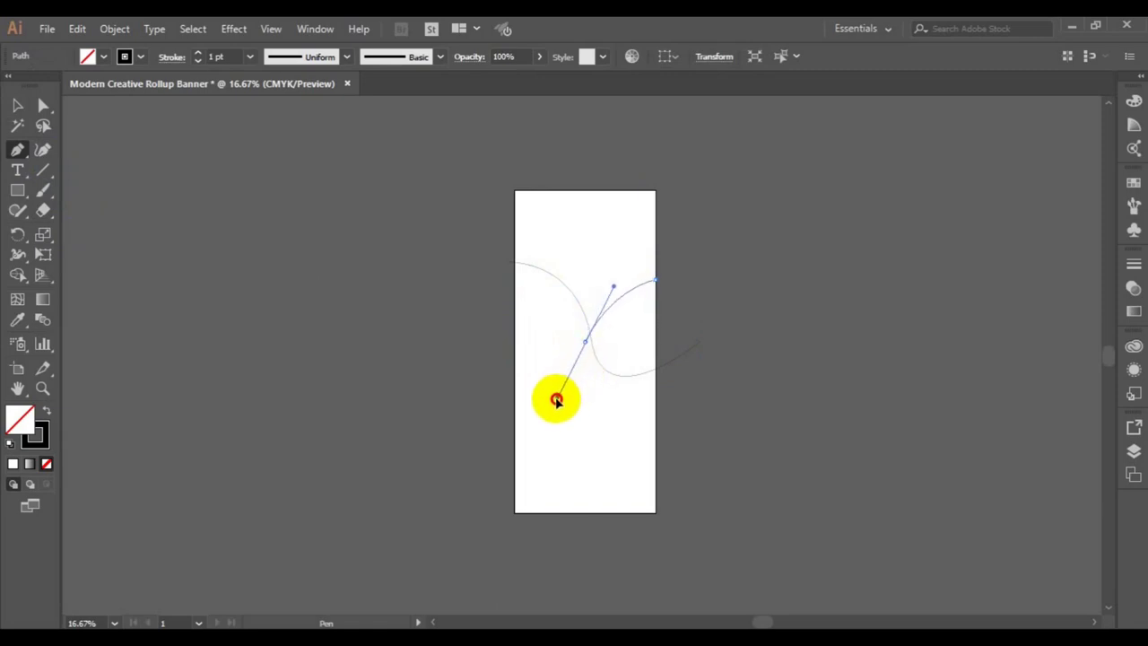
pyautogui.moveTo(559, 405); pyautogui.dragTo(559, 405)
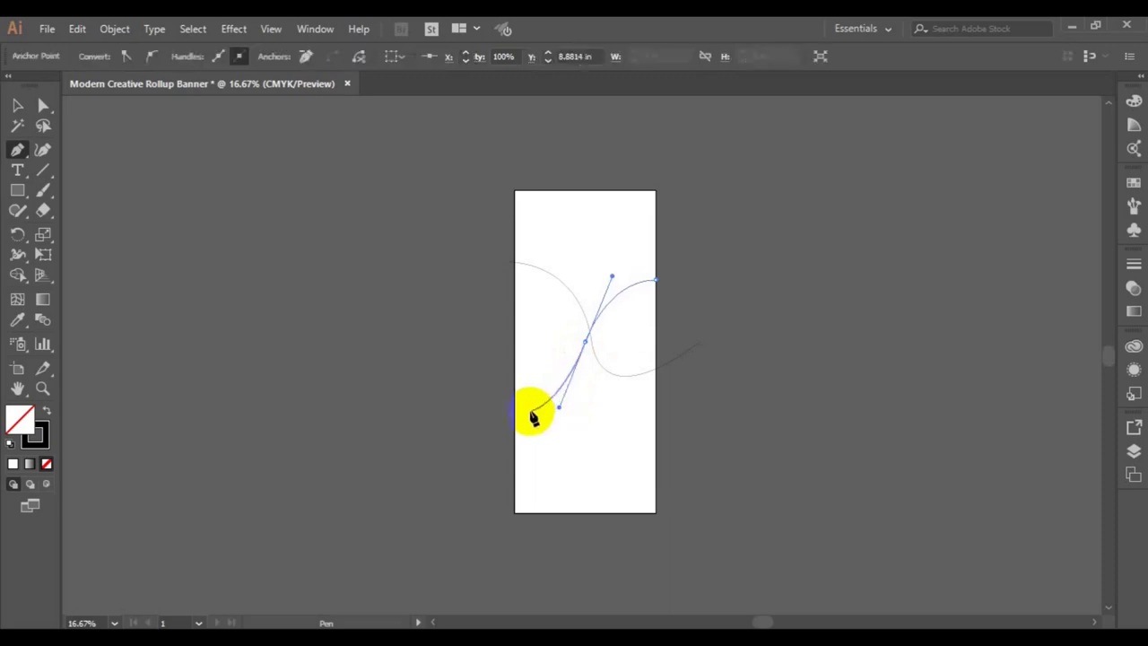
pyautogui.moveTo(478, 385); pyautogui.dragTo(467, 364)
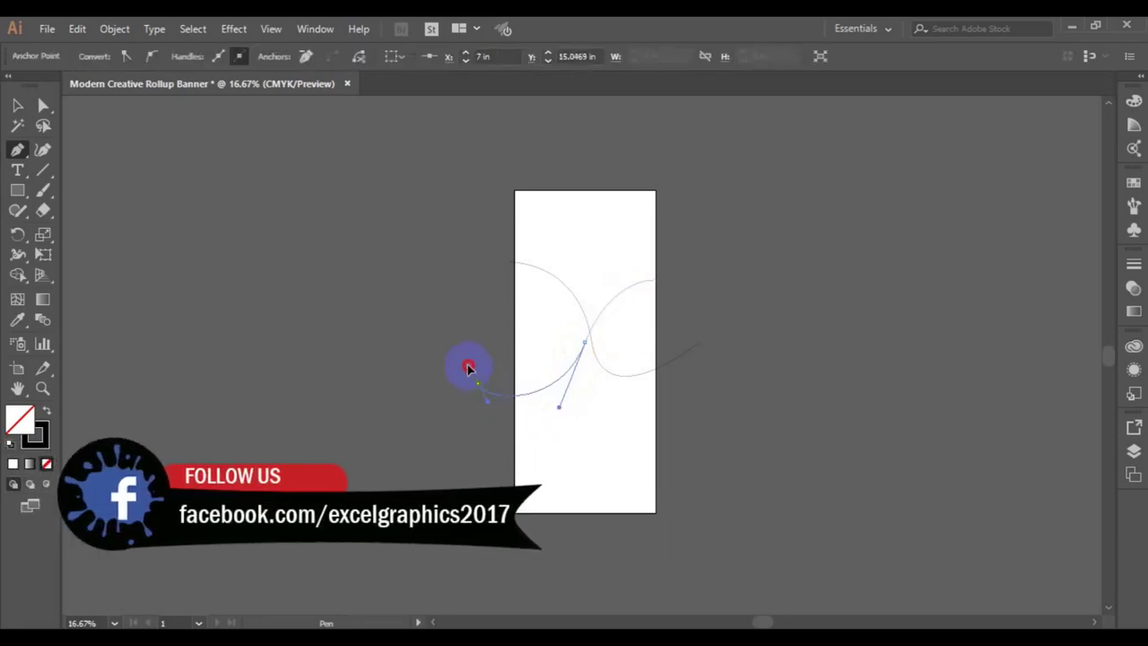
pyautogui.keyDown('ctrl'); pyautogui.click(445, 434); pyautogui.keyUp('ctrl')
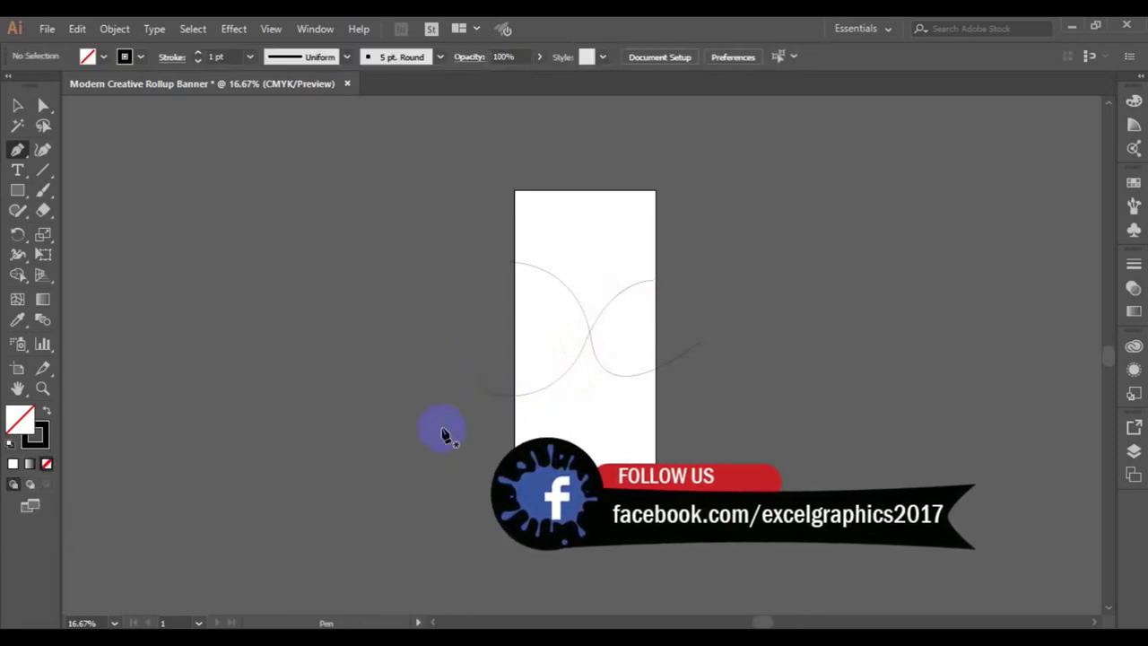
# - Add two more curves through the banner's centre, ending at the upper right and upper left
pyautogui.moveTo(514, 410)
pyautogui.mouseDown()
pyautogui.moveTo(590, 347)
pyautogui.moveTo(597, 282)
pyautogui.moveTo(667, 257)
pyautogui.mouseUp()
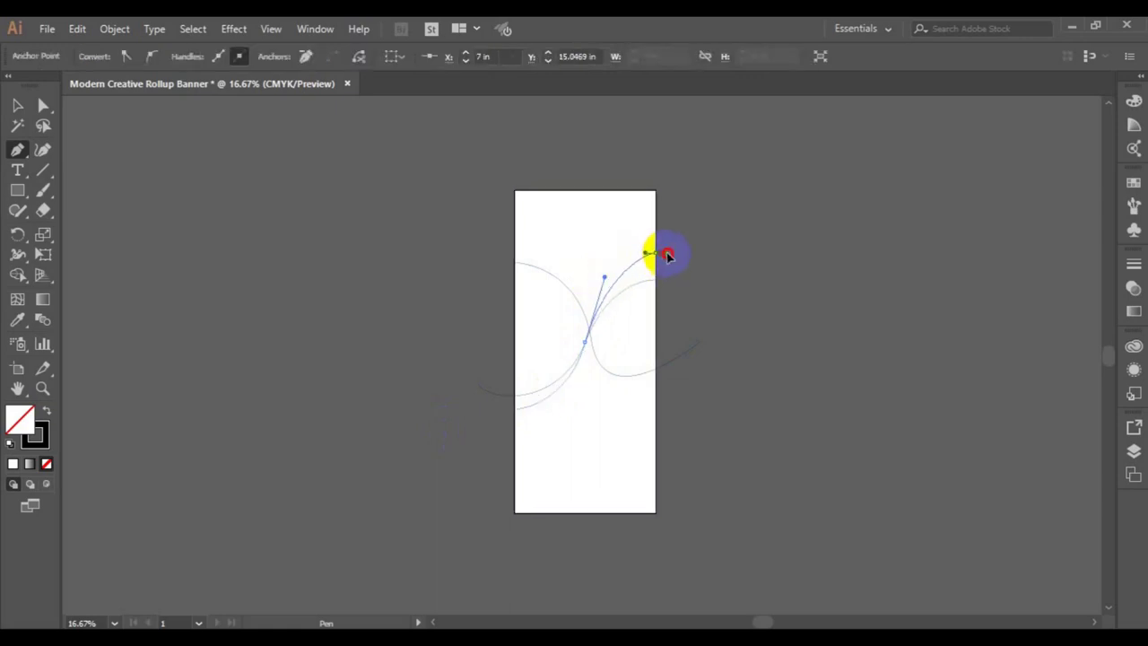
pyautogui.keyDown('ctrl'); pyautogui.click(692, 238); pyautogui.keyUp('ctrl')
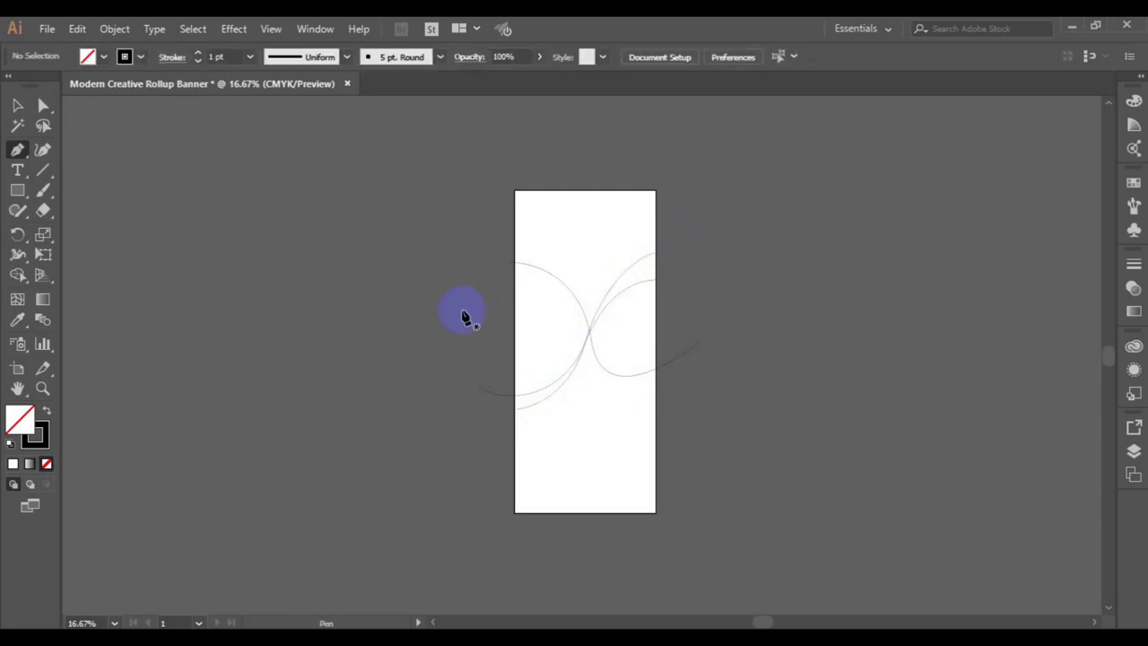
pyautogui.click(656, 395)
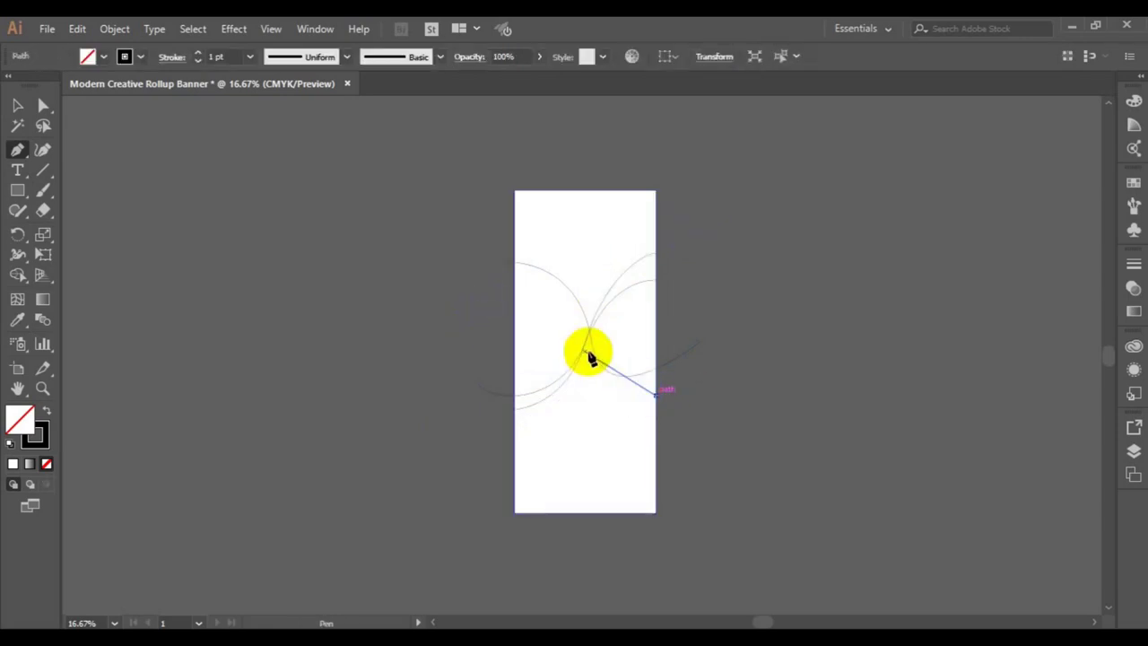
pyautogui.moveTo(589, 331); pyautogui.dragTo(591, 275)
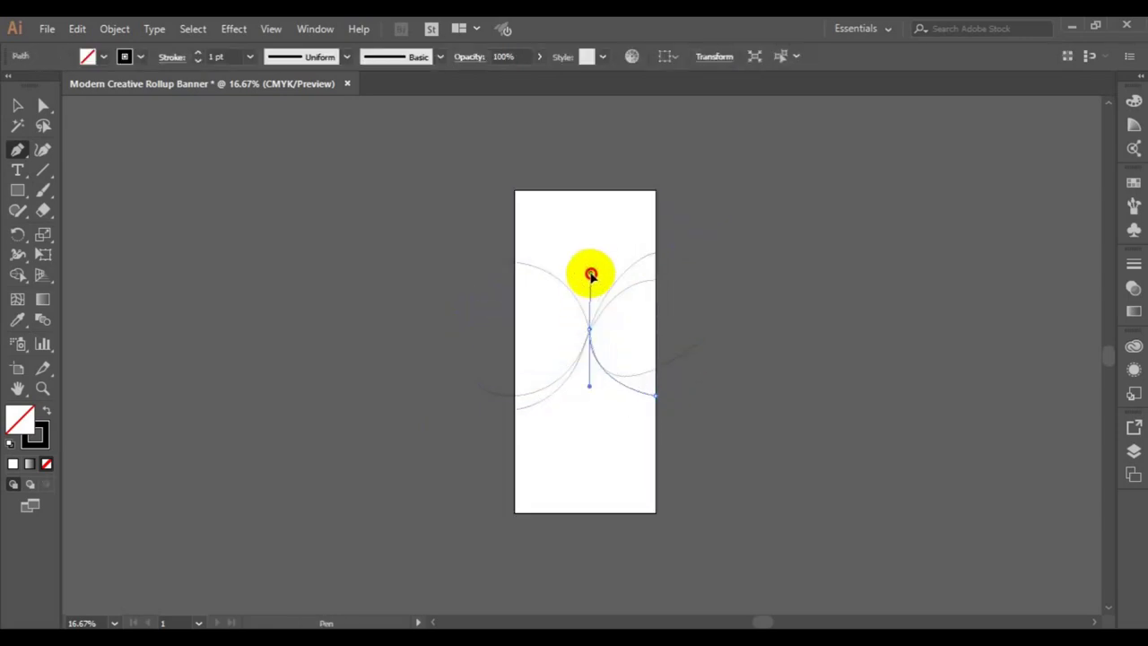
pyautogui.moveTo(495, 242); pyautogui.dragTo(515, 242)
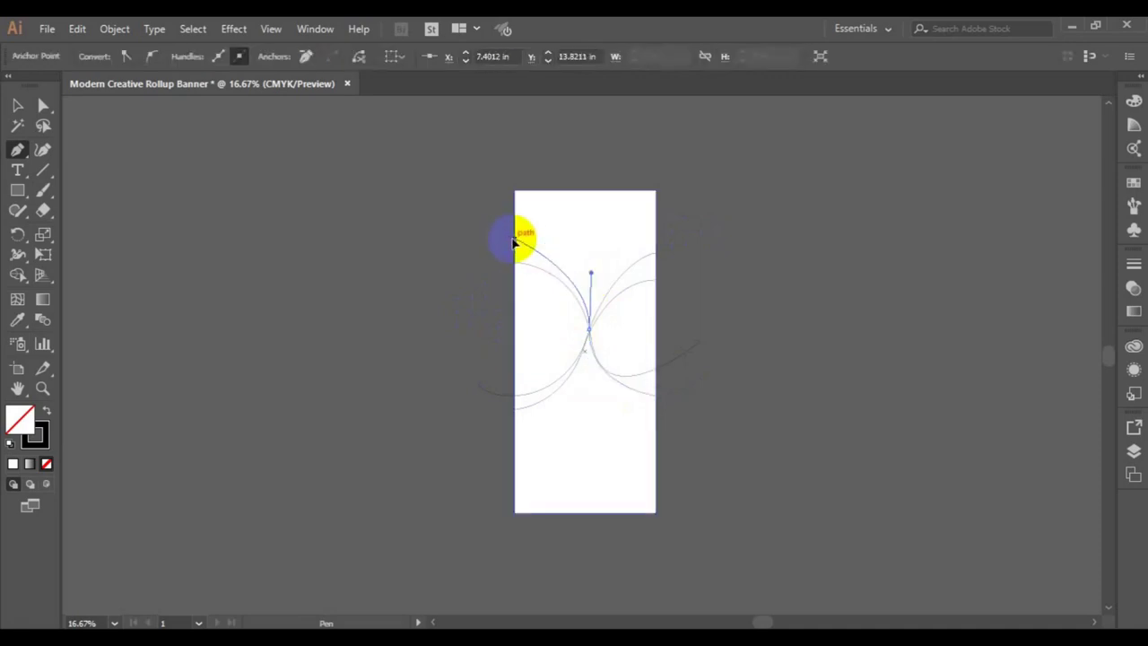
pyautogui.keyDown('ctrl'); pyautogui.click(487, 262); pyautogui.keyUp('ctrl')
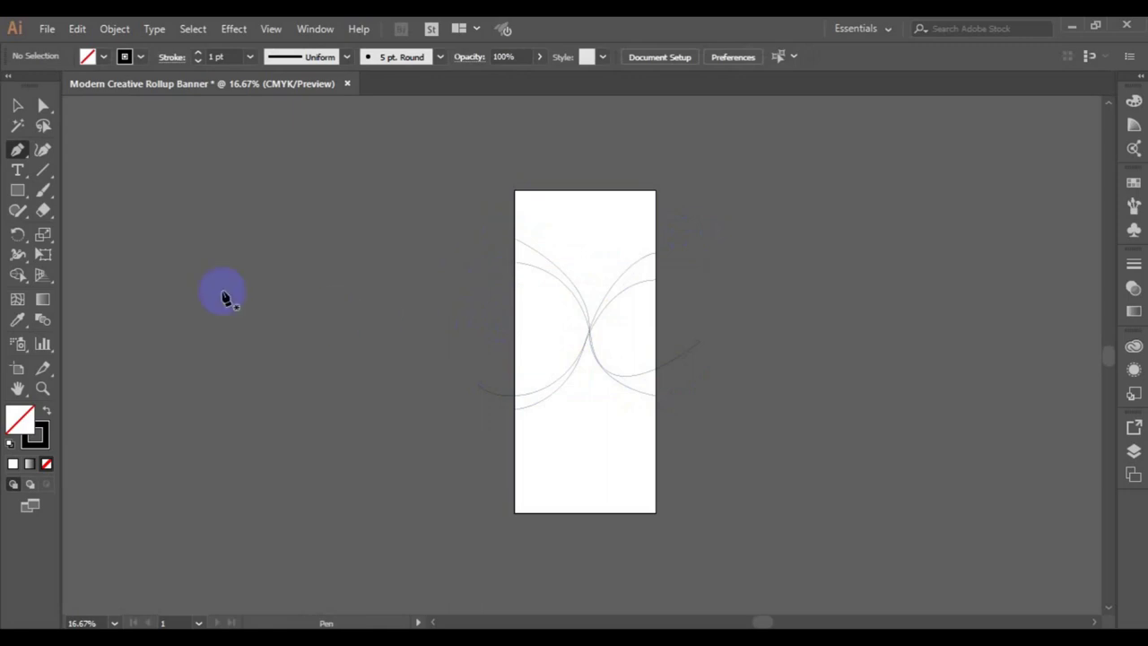
pyautogui.click(25, 114)
pyautogui.click(351, 336)
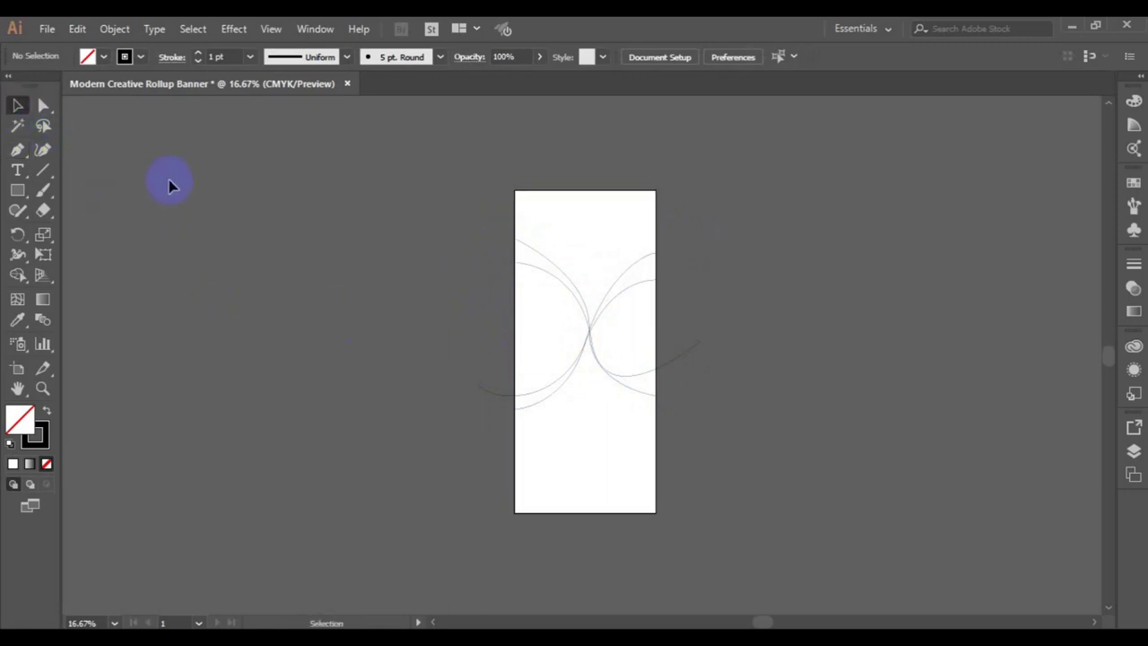
# - With Shape Builder and black fill, fill both lens regions and the four outer slivers
pyautogui.moveTo(234, 134); pyautogui.dragTo(684, 500)
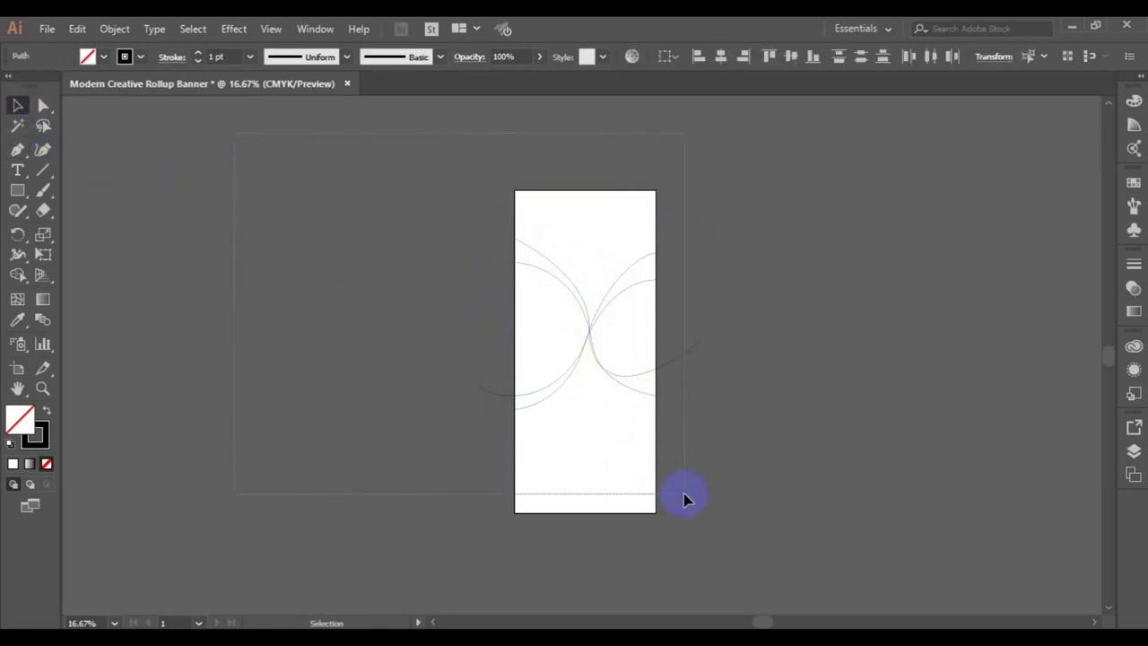
pyautogui.hotkey('shift', 'm')
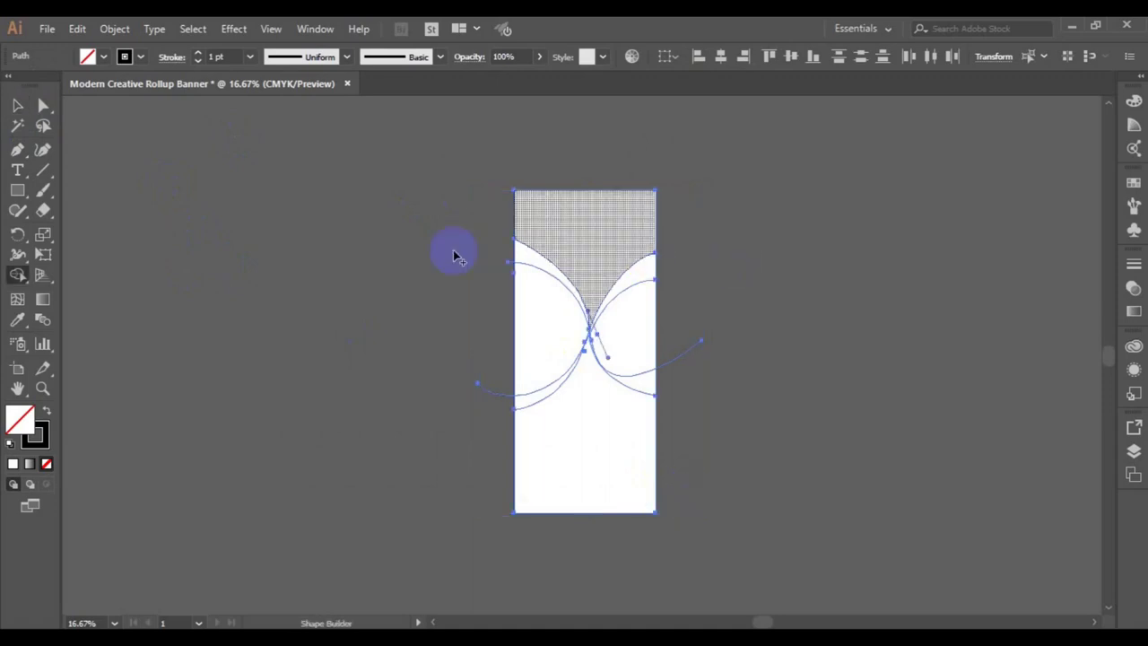
pyautogui.click(101, 56)
pyautogui.click(45, 88)
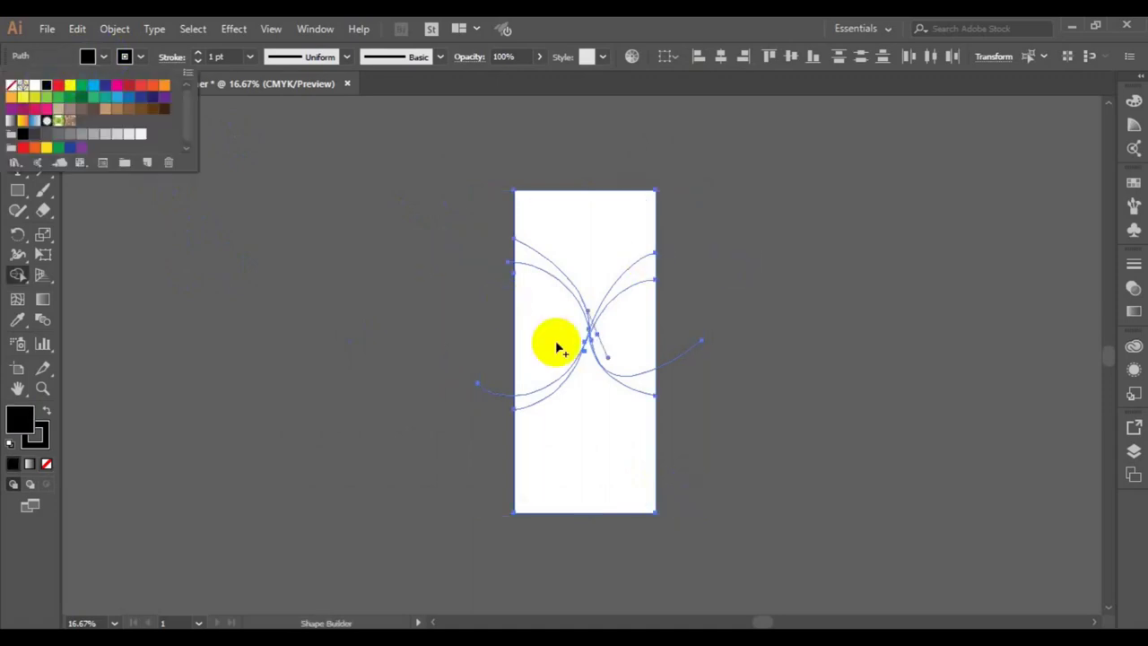
pyautogui.click(555, 341)
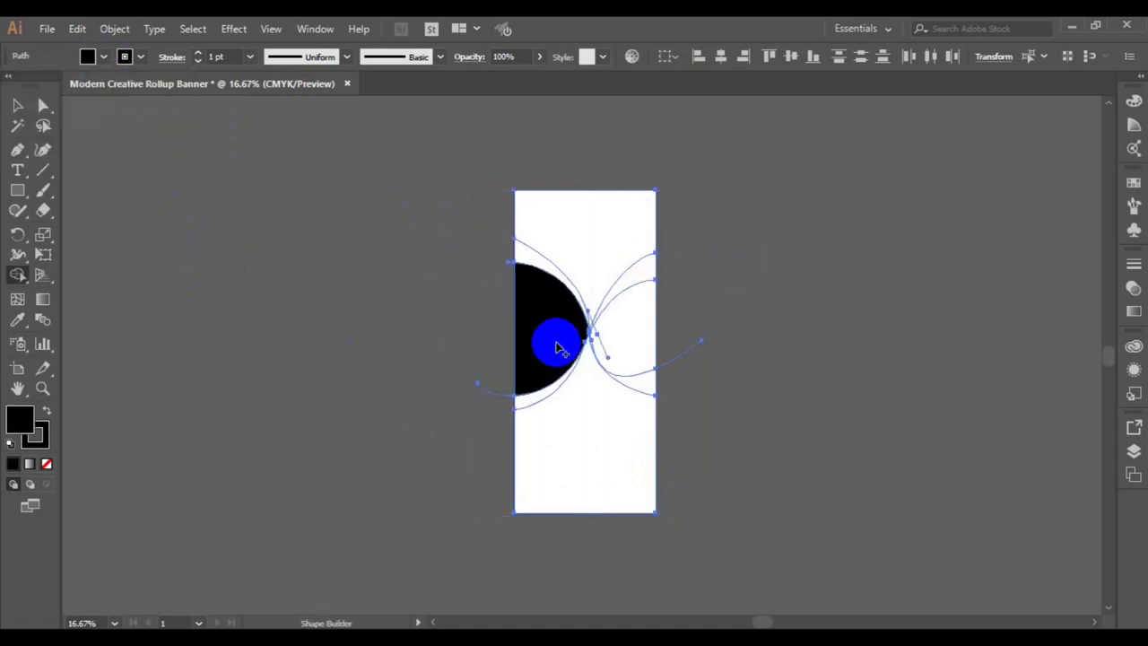
pyautogui.click(634, 358)
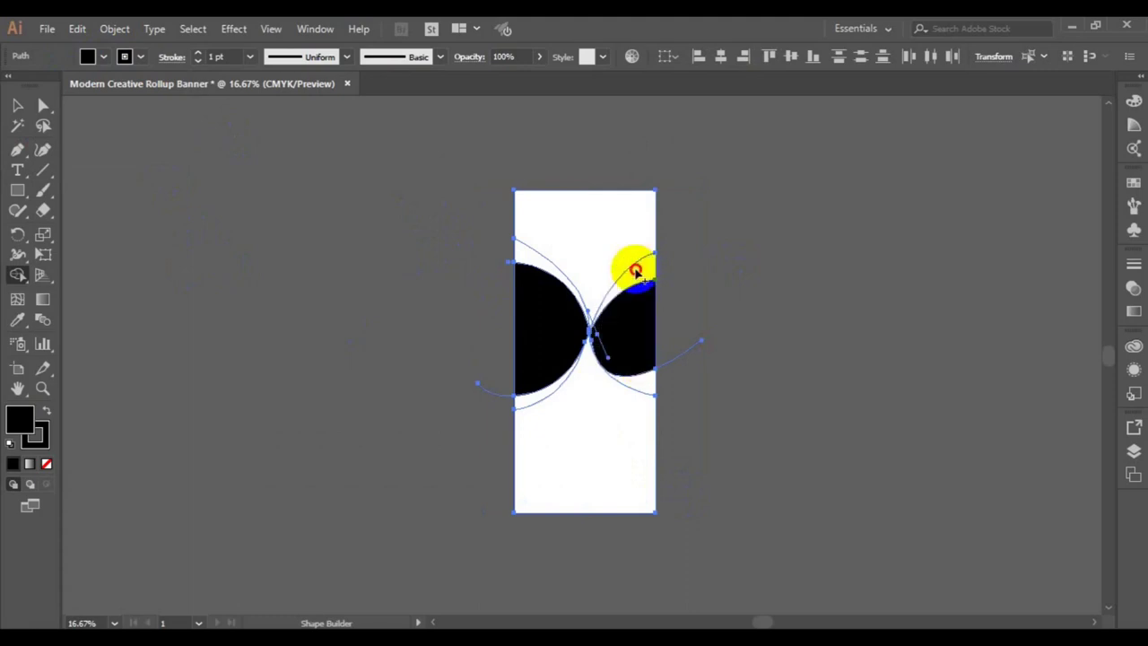
pyautogui.click(637, 274)
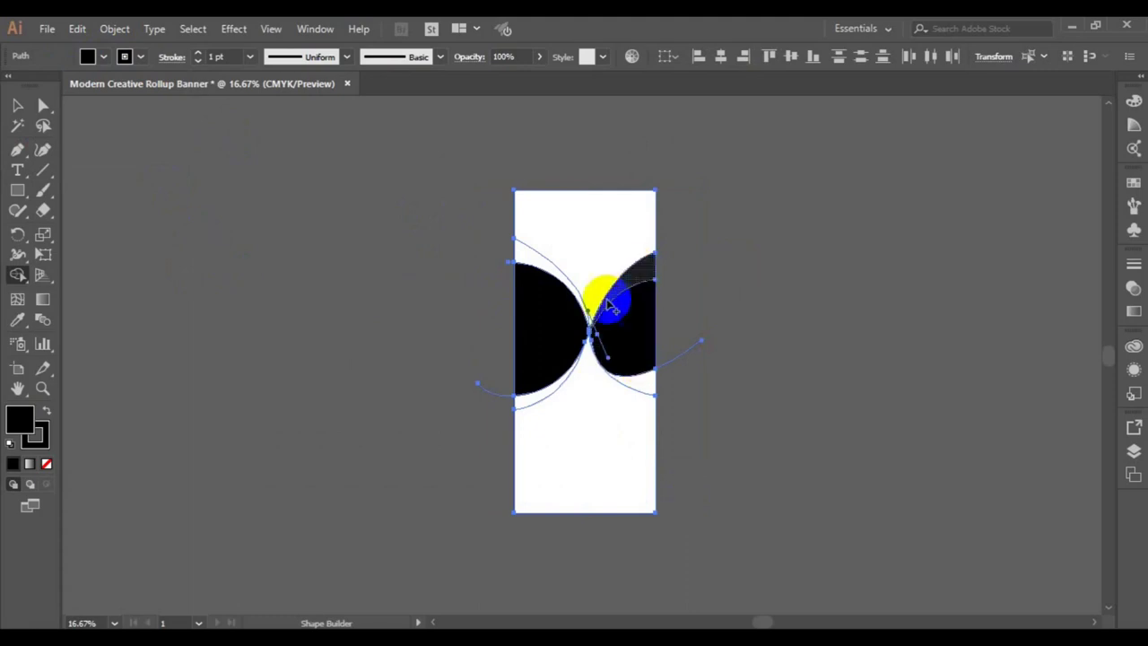
pyautogui.click(646, 388)
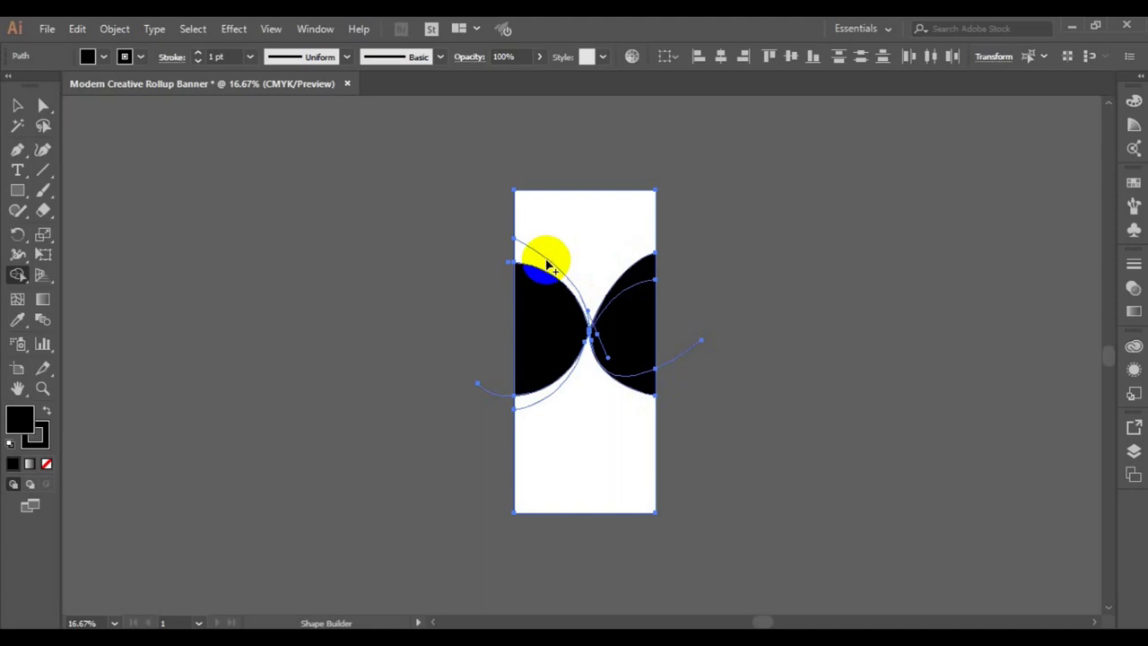
pyautogui.click(548, 265)
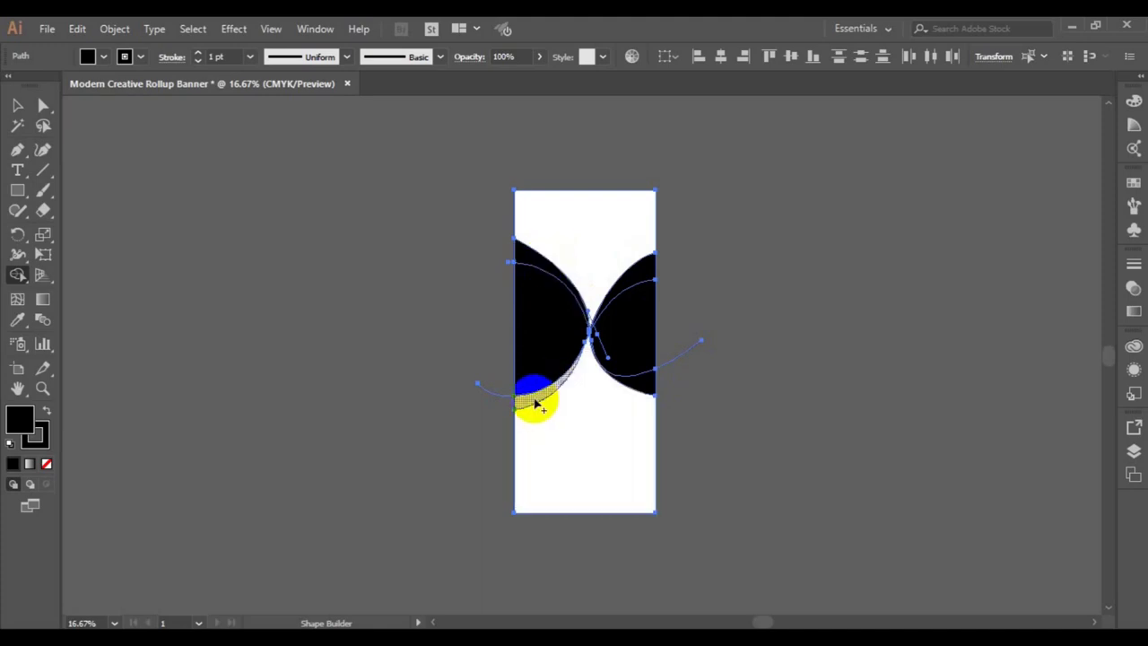
pyautogui.click(535, 406)
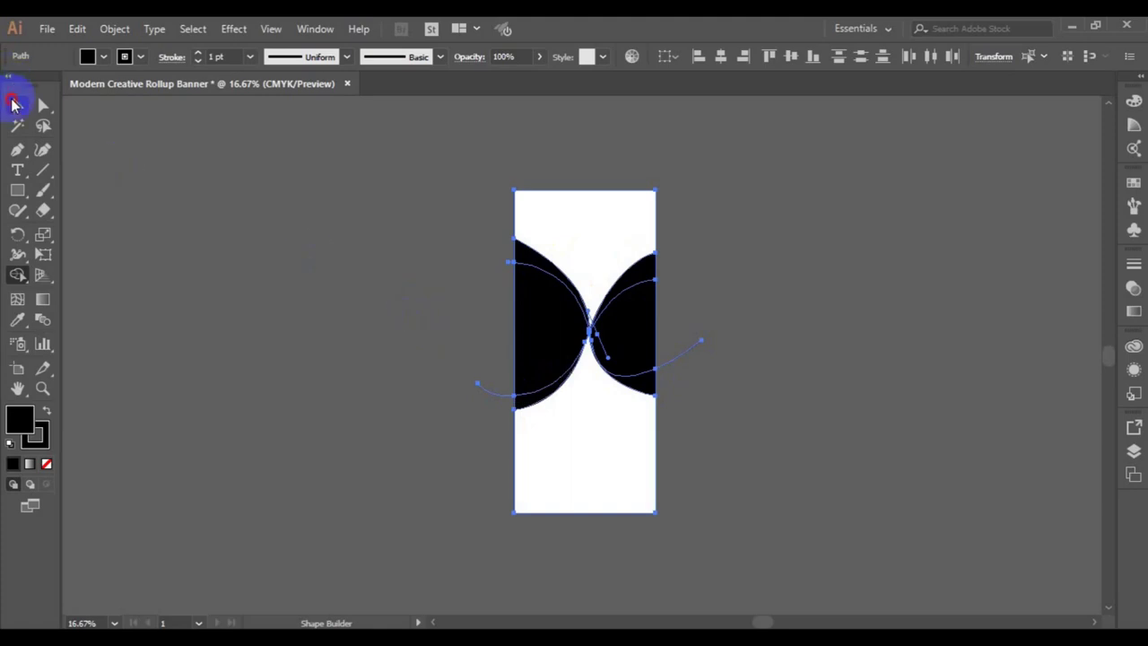
# - Give the upper-right sliver a taupe brown fill
pyautogui.click(17, 105)
pyautogui.click(500, 451)
pyautogui.click(520, 409)
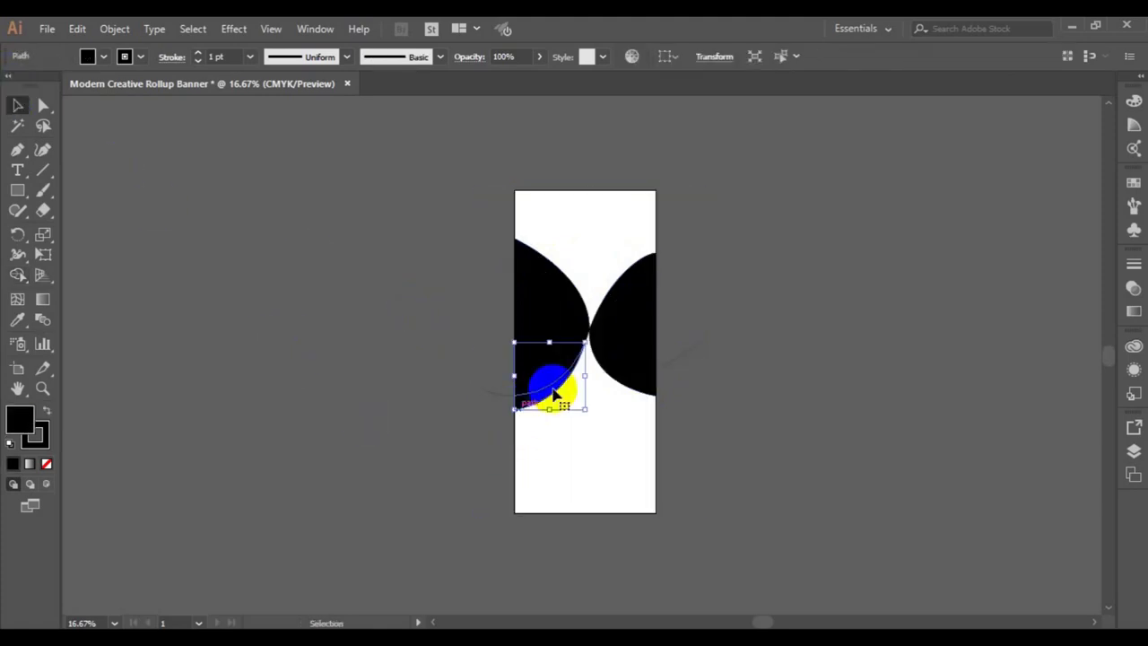
pyautogui.keyDown('shift'); pyautogui.click(653, 260); pyautogui.keyUp('shift')
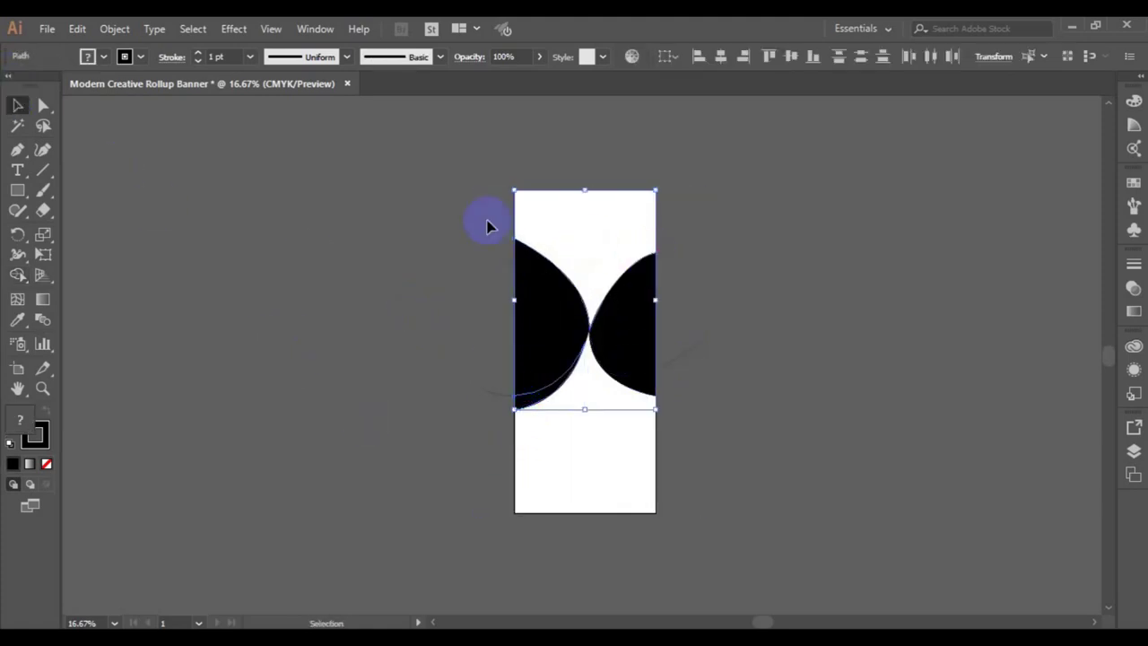
pyautogui.click(530, 219)
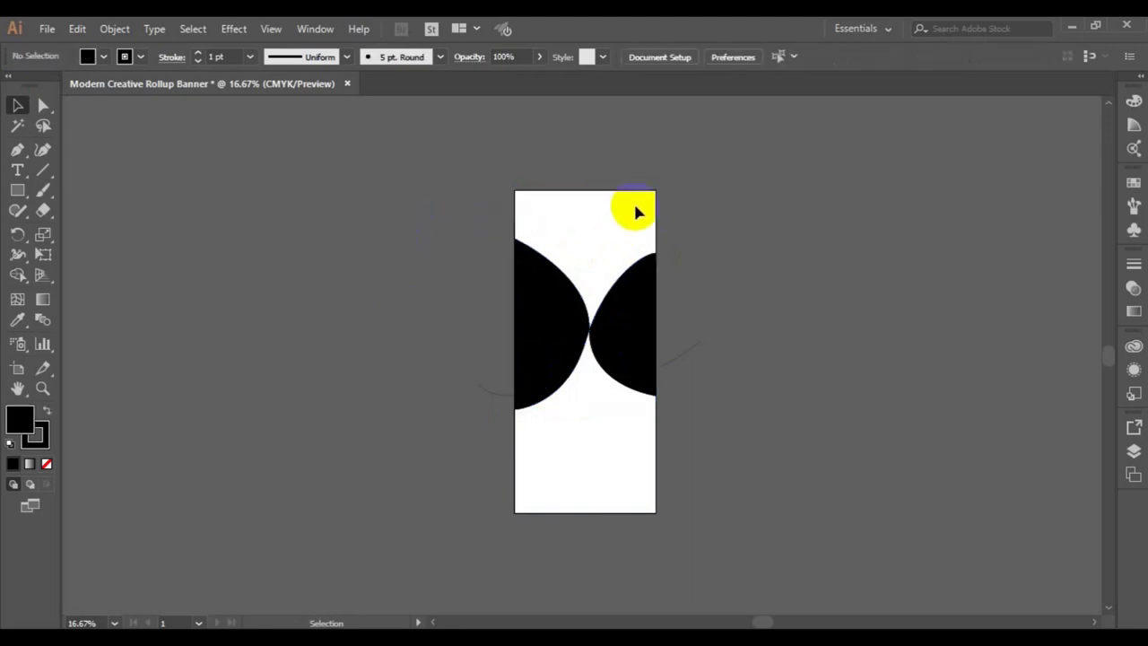
pyautogui.click(642, 278)
pyautogui.click(103, 56)
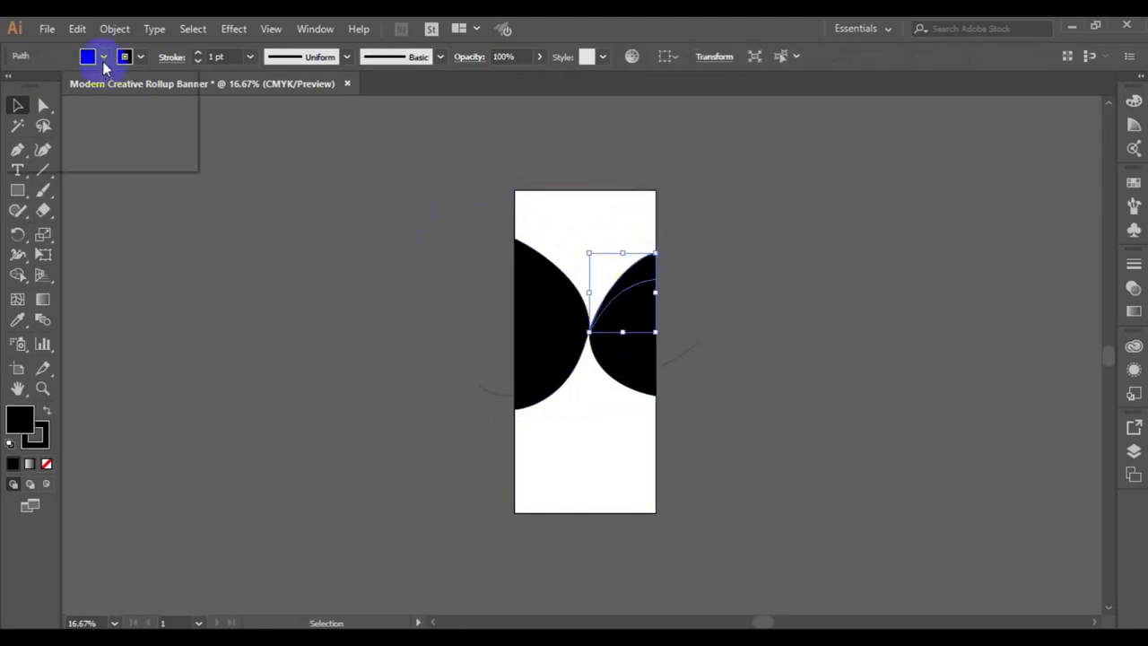
pyautogui.click(82, 109)
# - Copy the taupe colour onto the lower-left and lower-right slivers with the Eyedropper
pyautogui.click(536, 408)
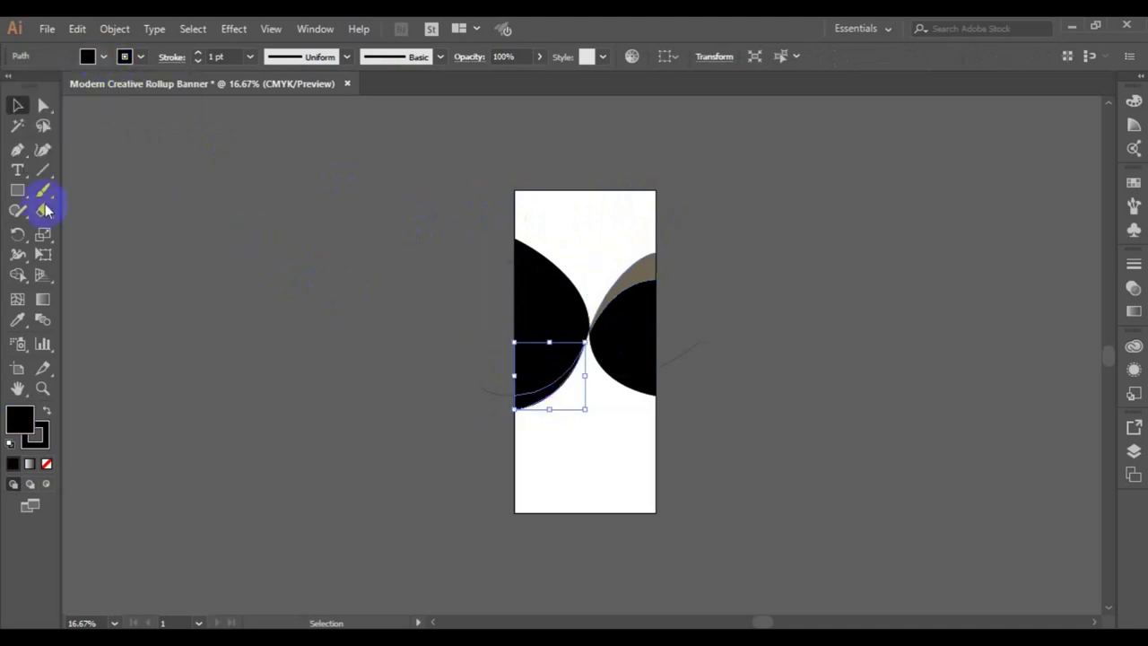
pyautogui.click(18, 319)
pyautogui.click(630, 269)
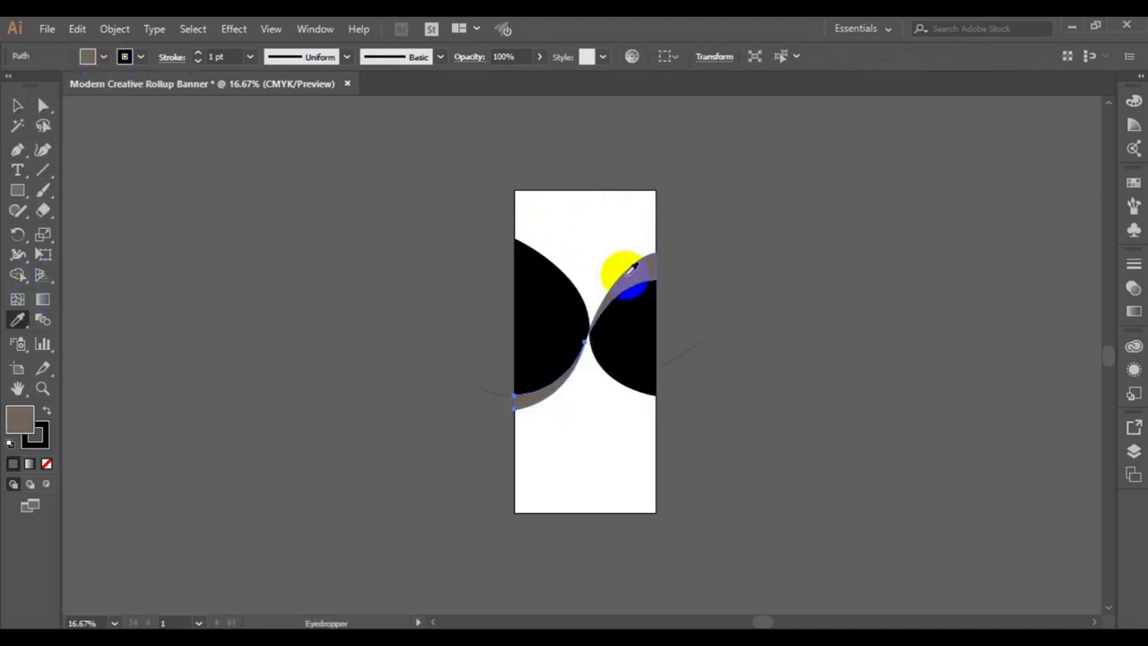
pyautogui.click(18, 105)
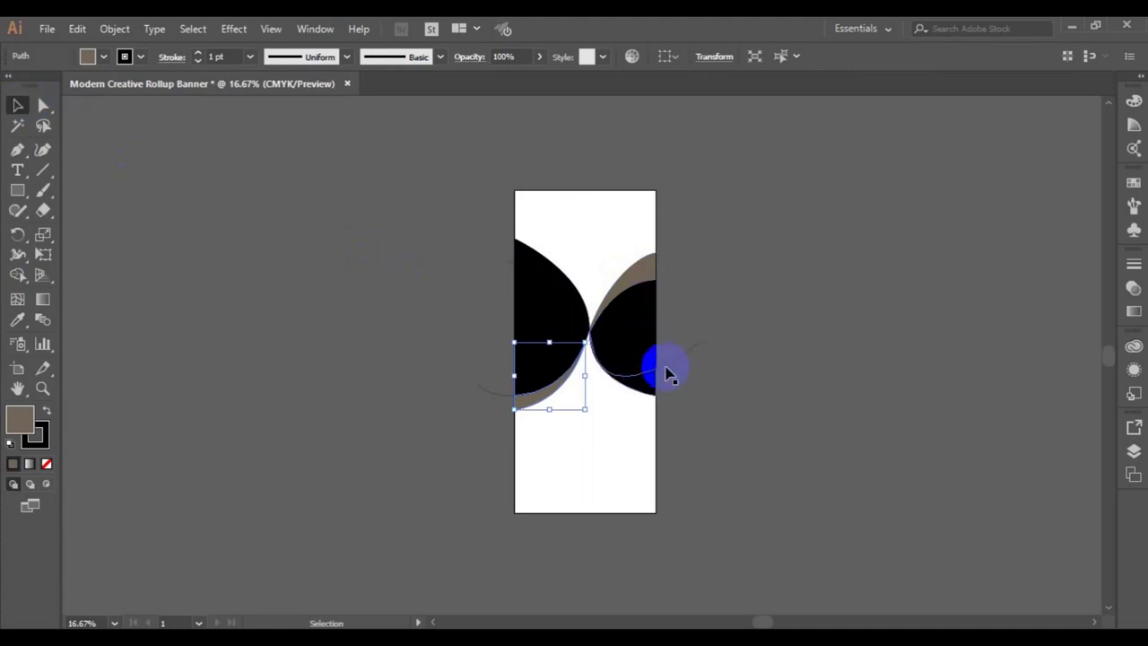
pyautogui.click(651, 394)
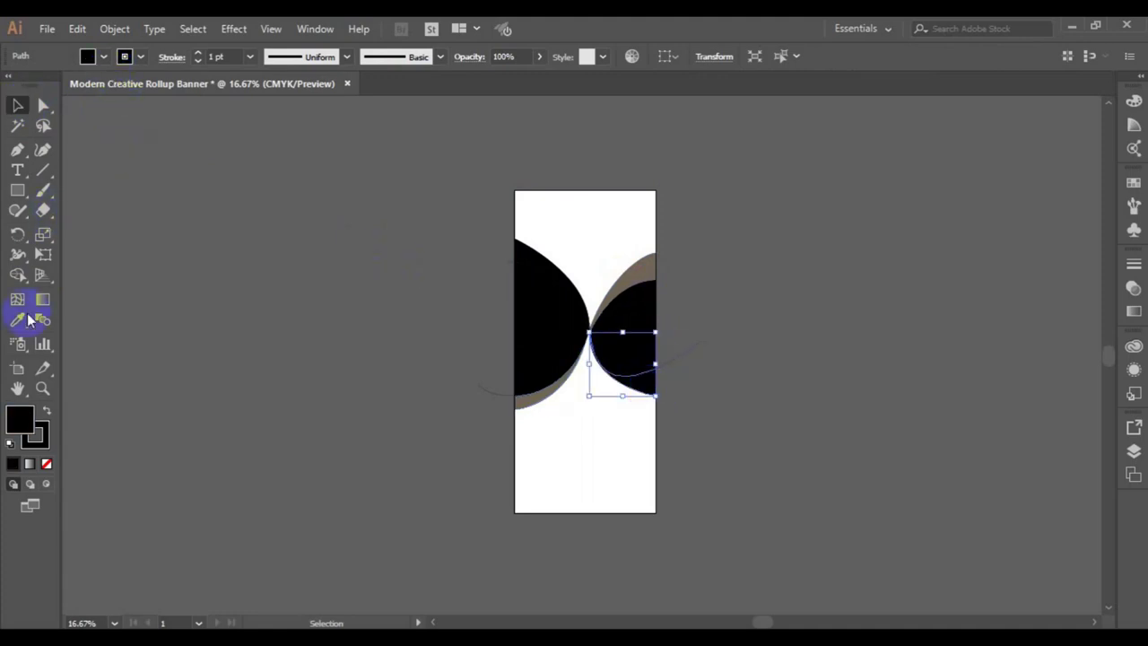
pyautogui.click(633, 261)
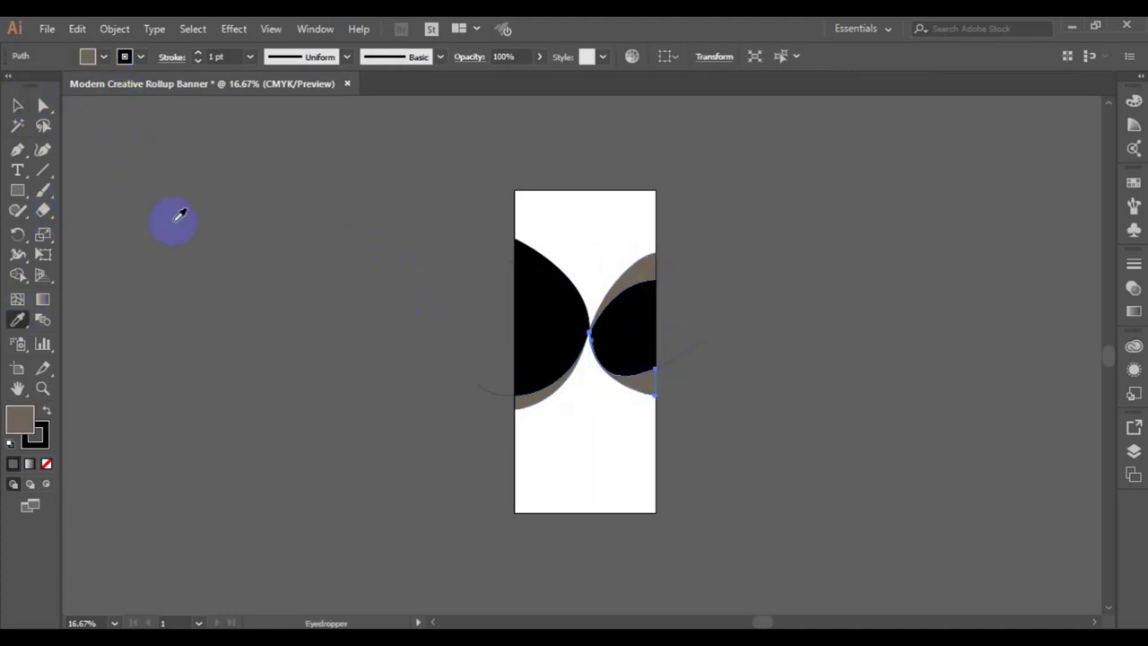
pyautogui.click(20, 107)
# - Apply the taupe colour to the upper-left sliver and select all the banner artwork
pyautogui.click(537, 256)
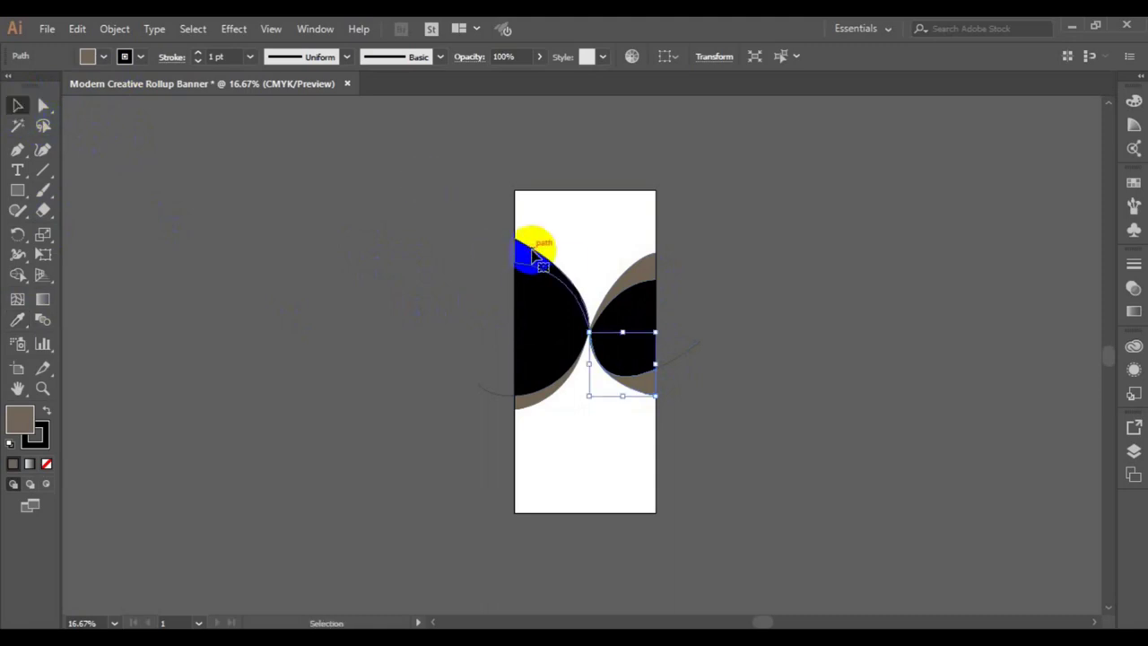
pyautogui.click(17, 320)
pyautogui.click(528, 399)
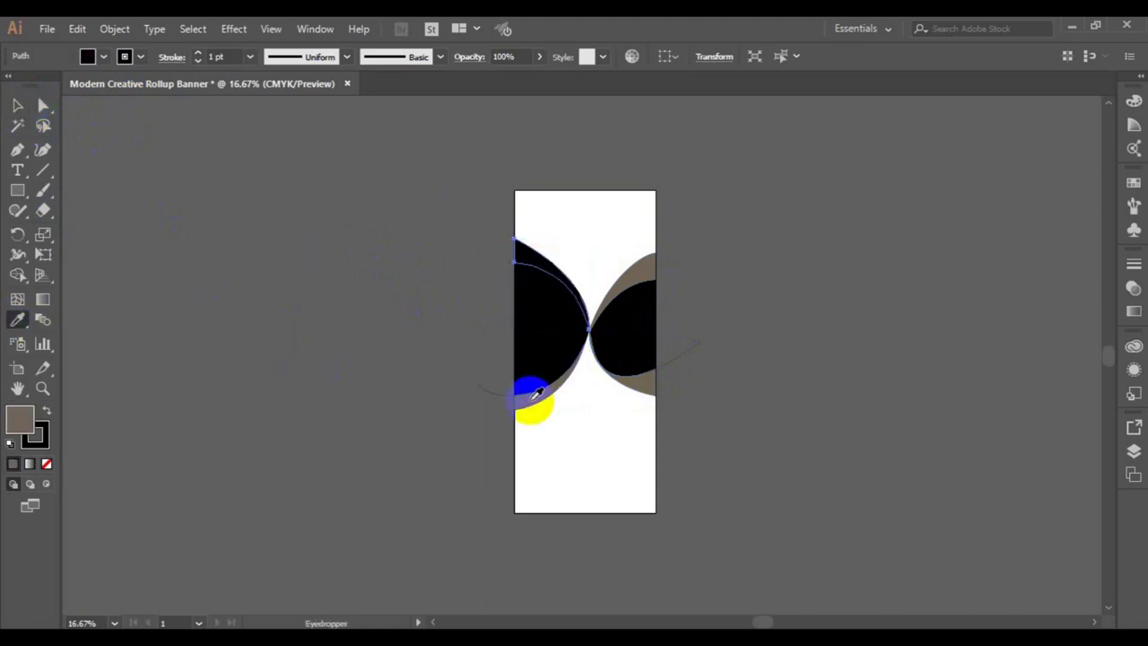
pyautogui.click(20, 108)
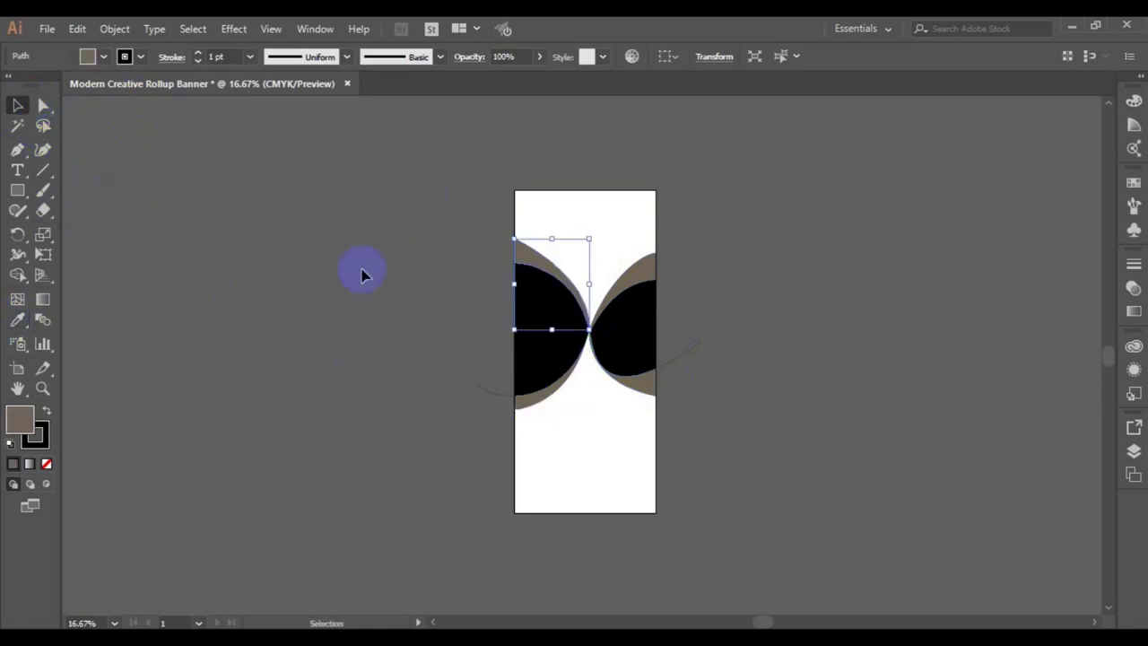
pyautogui.click(697, 350)
pyautogui.click(500, 400)
pyautogui.click(498, 399)
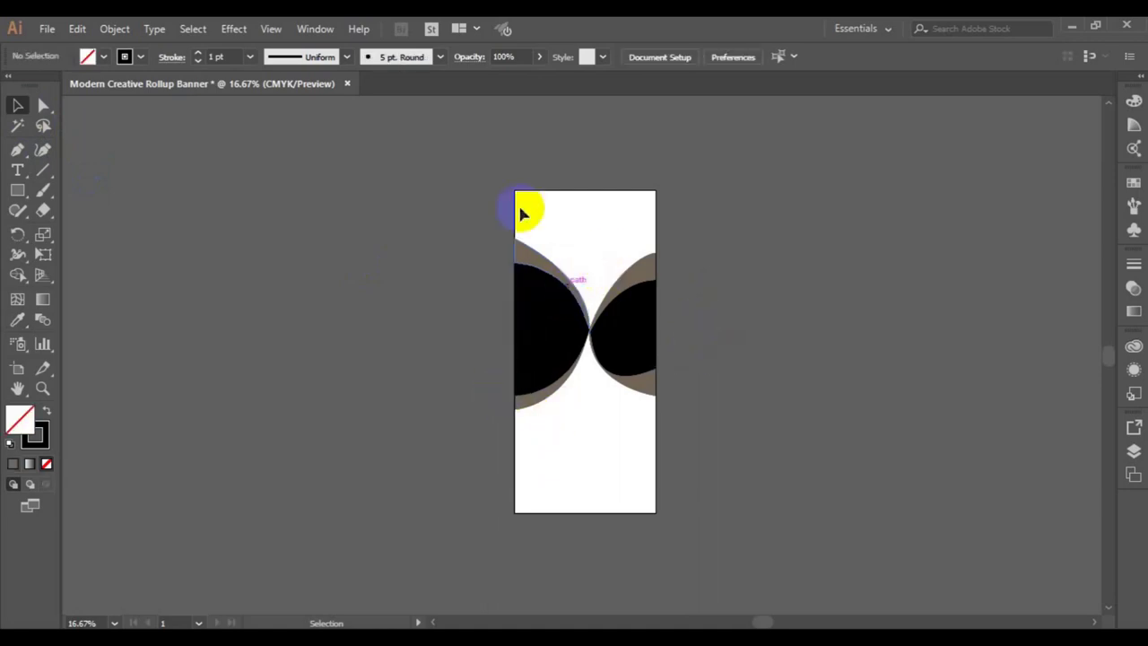
pyautogui.moveTo(437, 146); pyautogui.dragTo(723, 410)
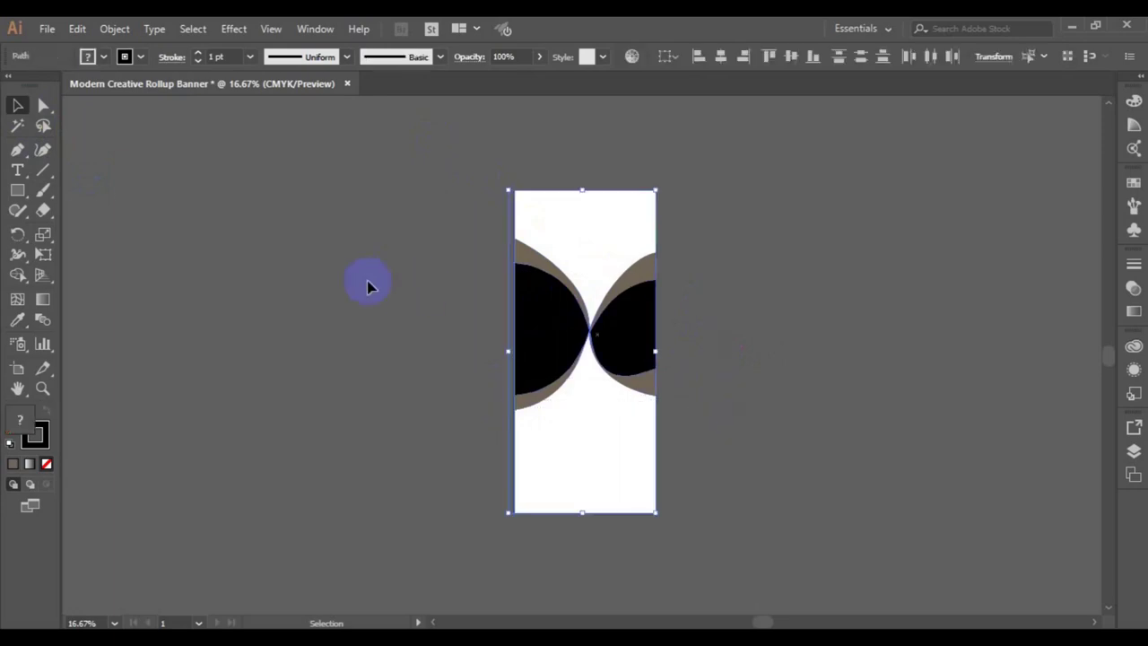
pyautogui.click(17, 275)
# - Fill the banner's top region above the waves with red using Shape Builder
pyautogui.hotkey('ctrl', 'a')
pyautogui.click(87, 57)
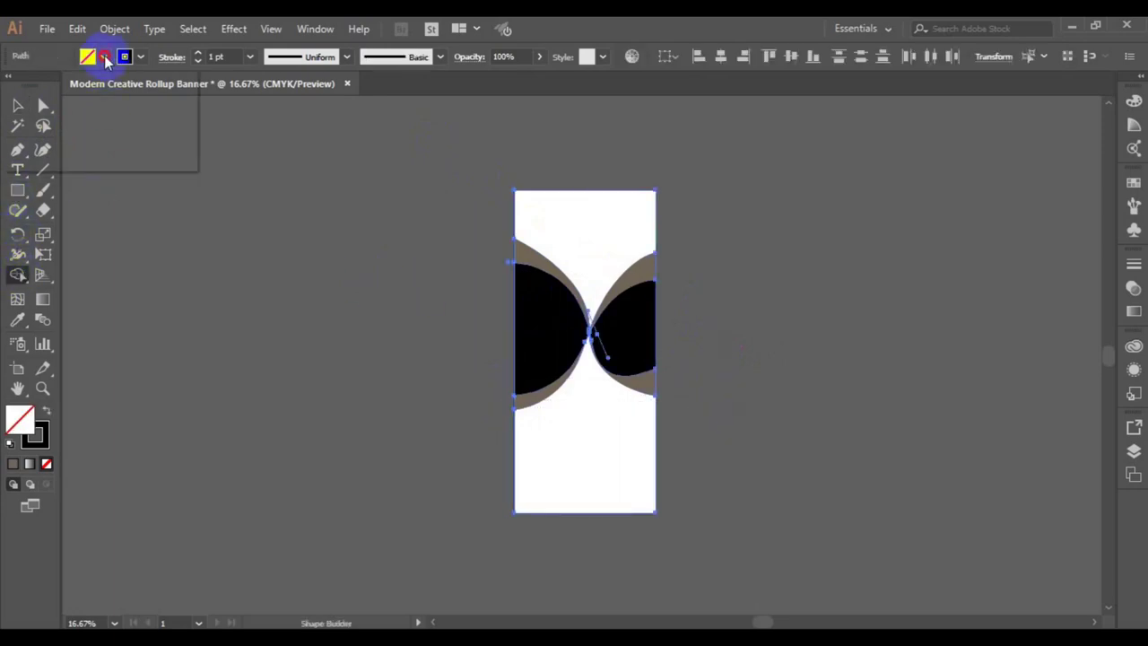
pyautogui.click(61, 87)
pyautogui.click(610, 250)
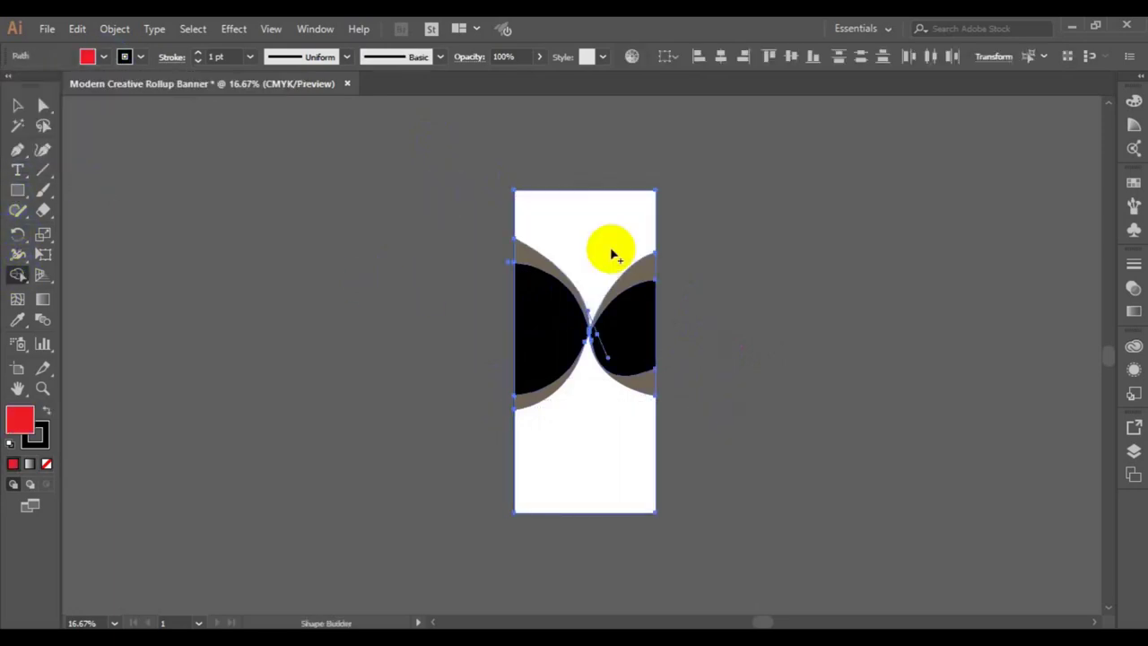
pyautogui.click(17, 105)
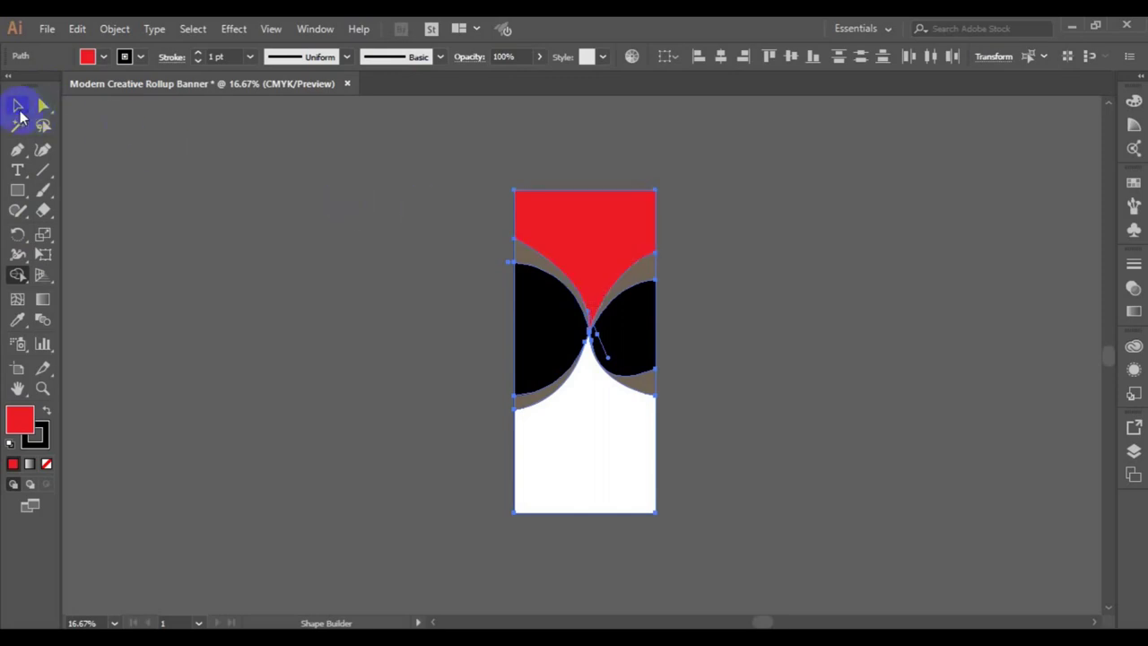
pyautogui.click(292, 277)
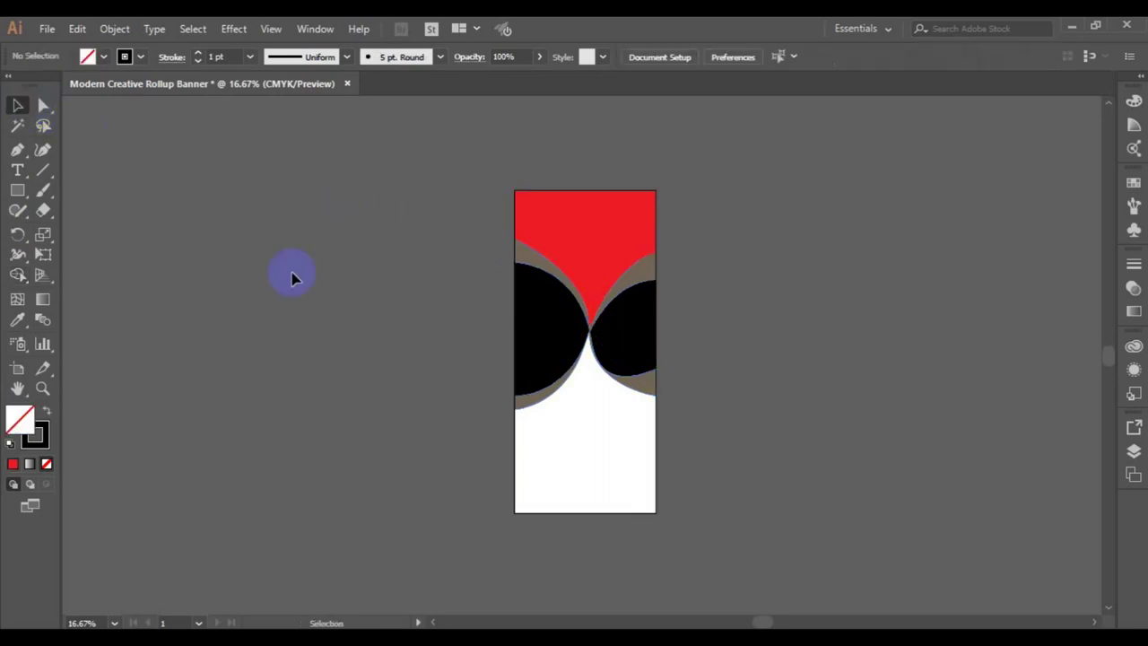
# - Remove the outline from the shape spanning the whole banner
pyautogui.click(639, 403)
pyautogui.click(140, 57)
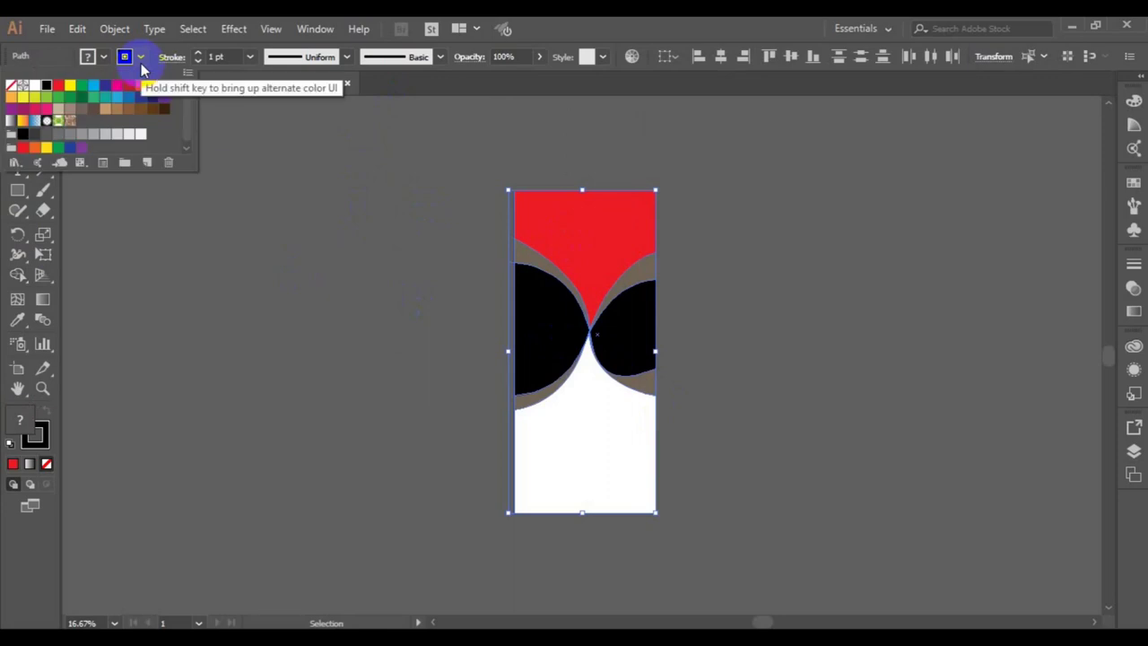
pyautogui.click(12, 87)
pyautogui.click(198, 294)
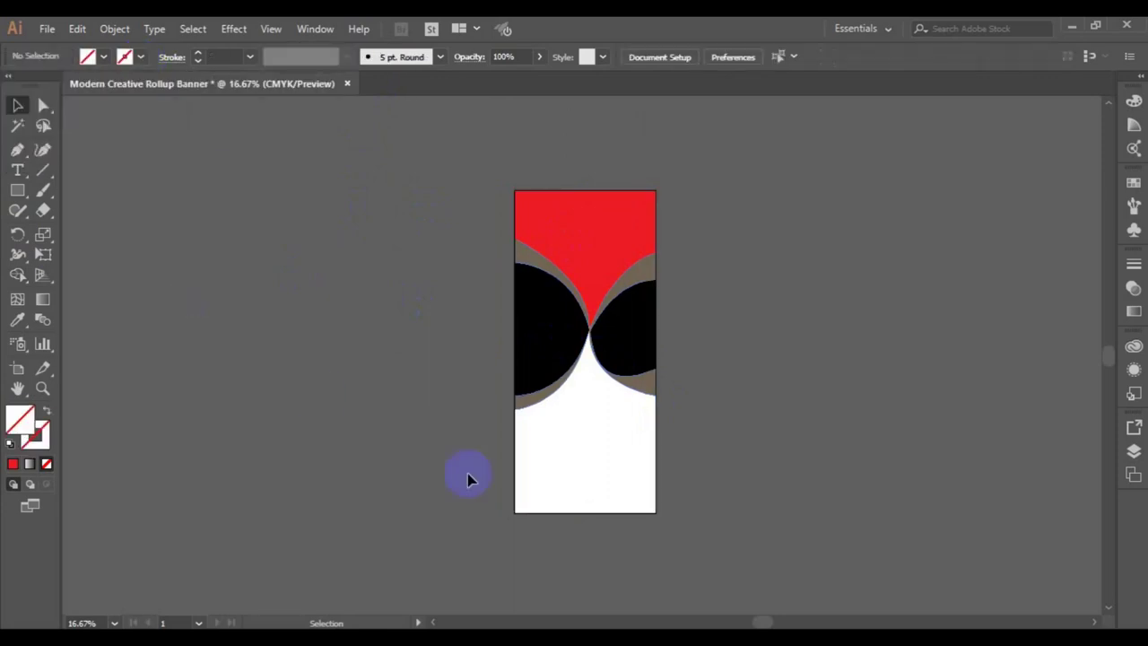
# - Give the lower white shape a black outline
pyautogui.click(534, 508)
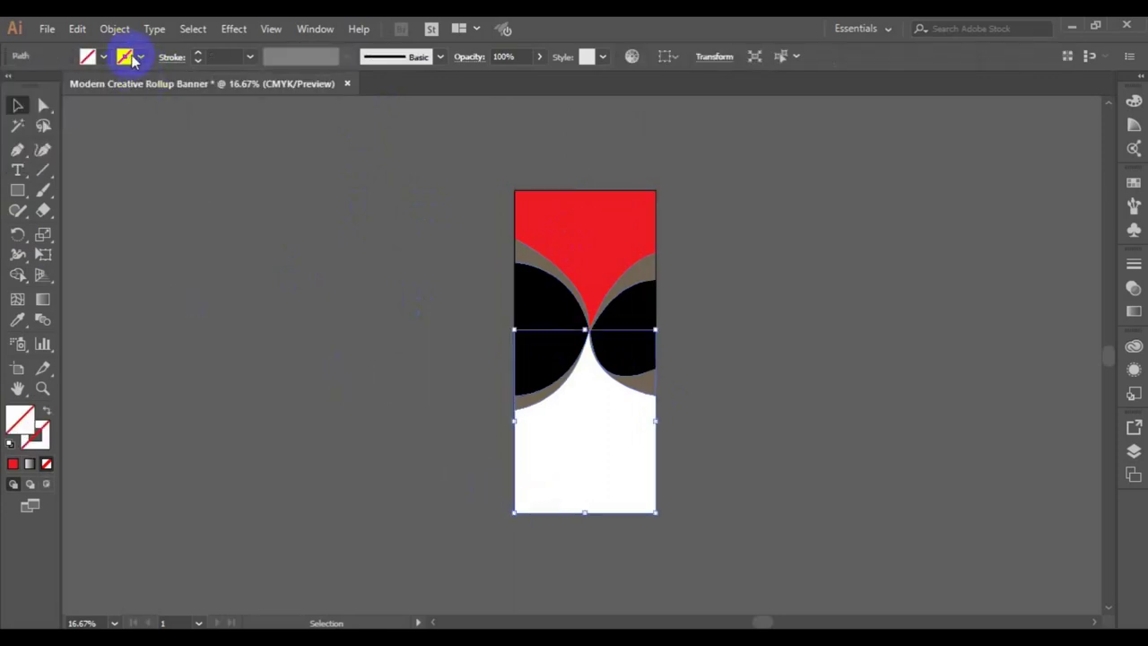
pyautogui.click(140, 57)
pyautogui.click(46, 85)
pyautogui.click(280, 317)
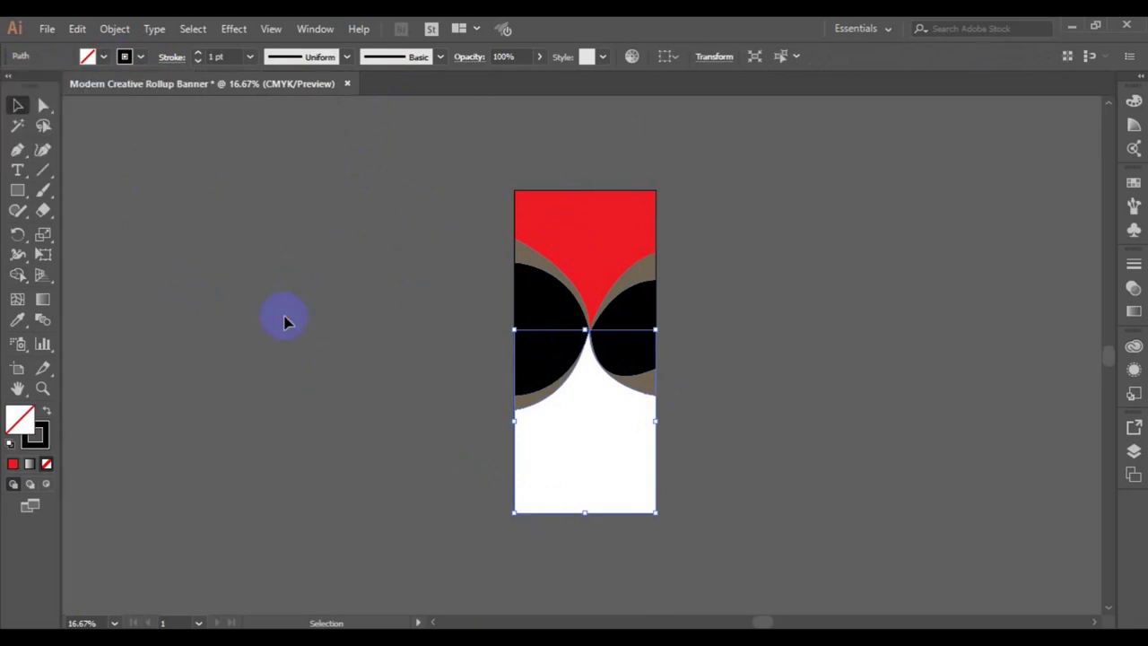
pyautogui.click(754, 320)
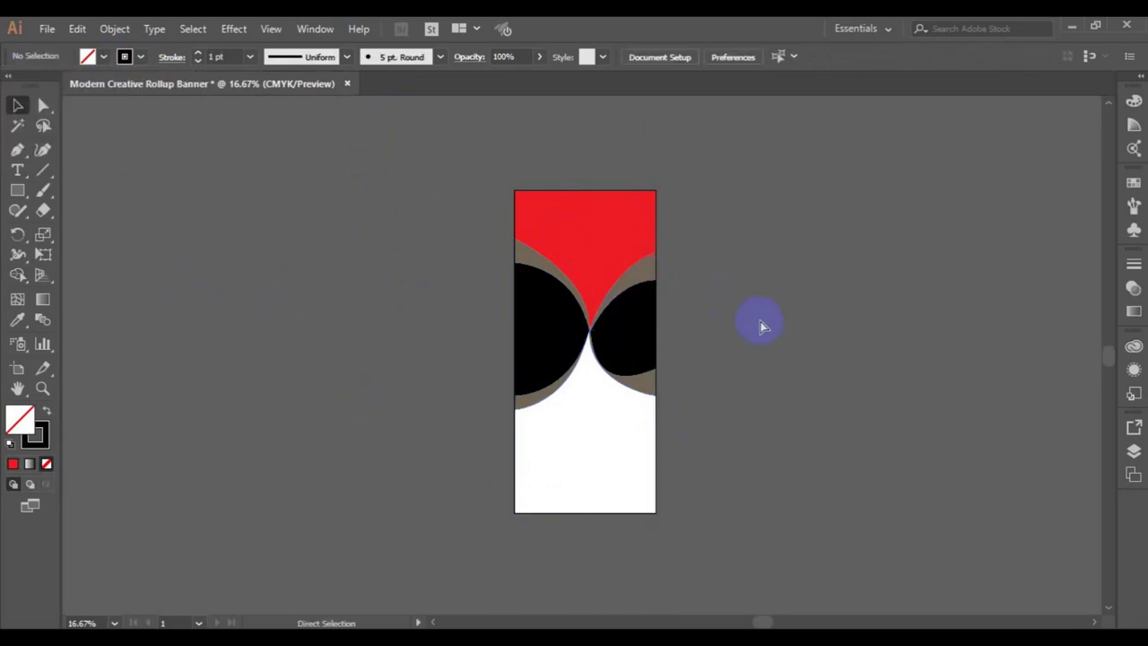
pyautogui.click(47, 29)
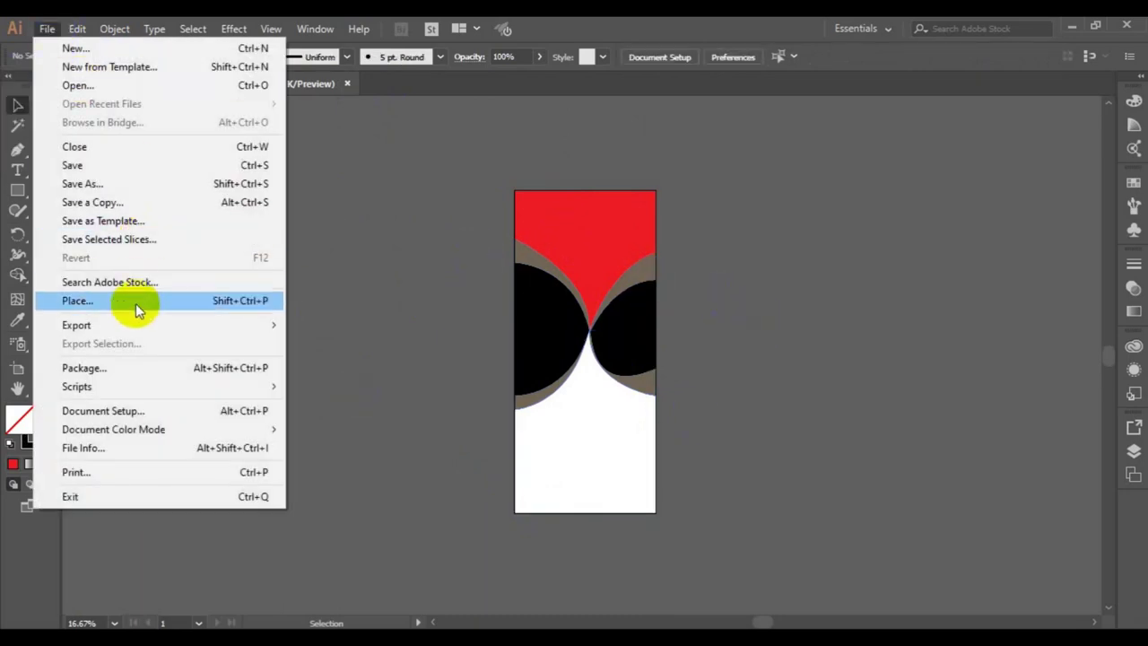
# - Place photo 15851 from the freepik stockpoto folder into the banner
pyautogui.click(136, 305)
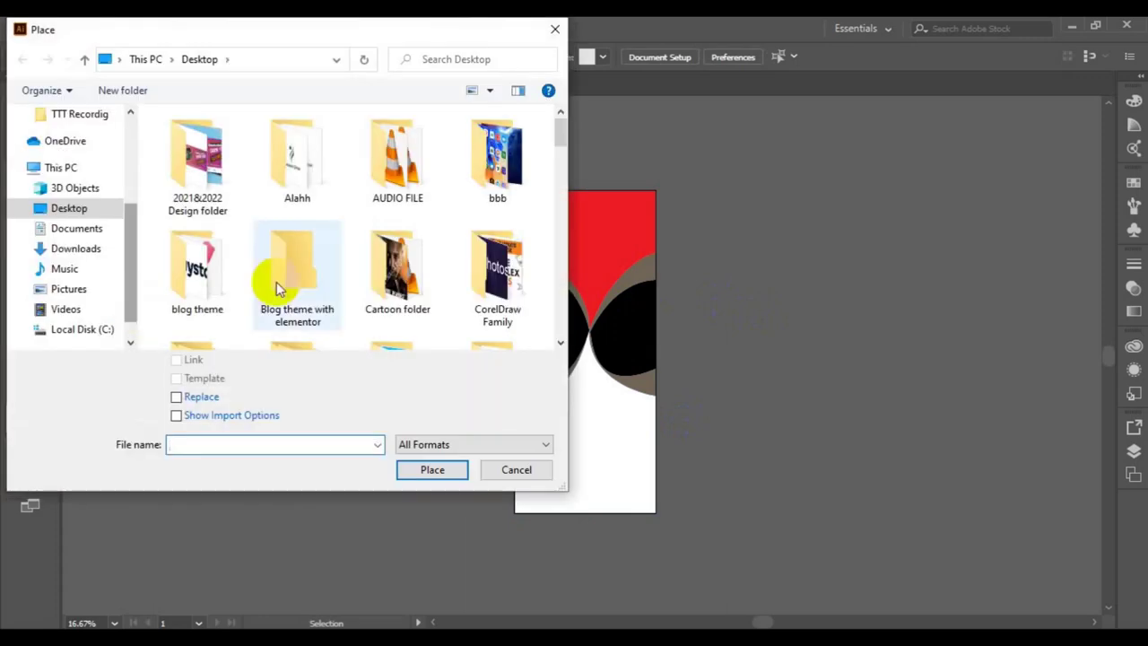
pyautogui.scroll(-1, 557, 345)
pyautogui.scroll(-1, 557, 344)
pyautogui.scroll(-1, 557, 345)
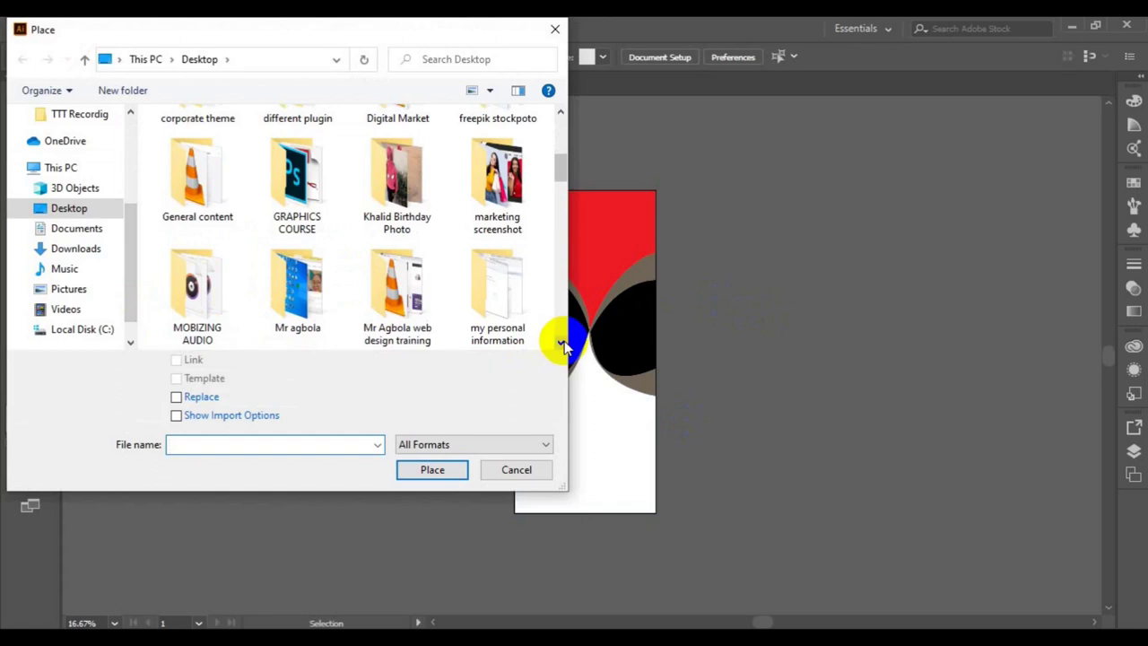
pyautogui.scroll(-1, 557, 344)
pyautogui.scroll(2, 560, 136)
pyautogui.scroll(2, 560, 137)
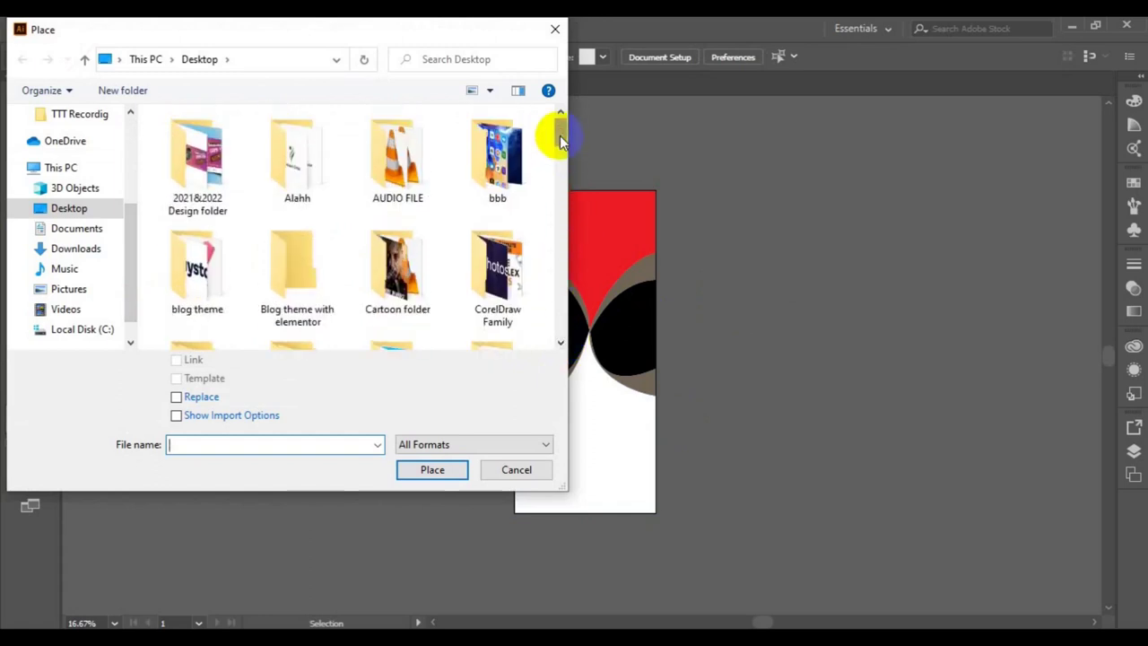
pyautogui.scroll(-2, 565, 188)
pyautogui.scroll(-2, 566, 188)
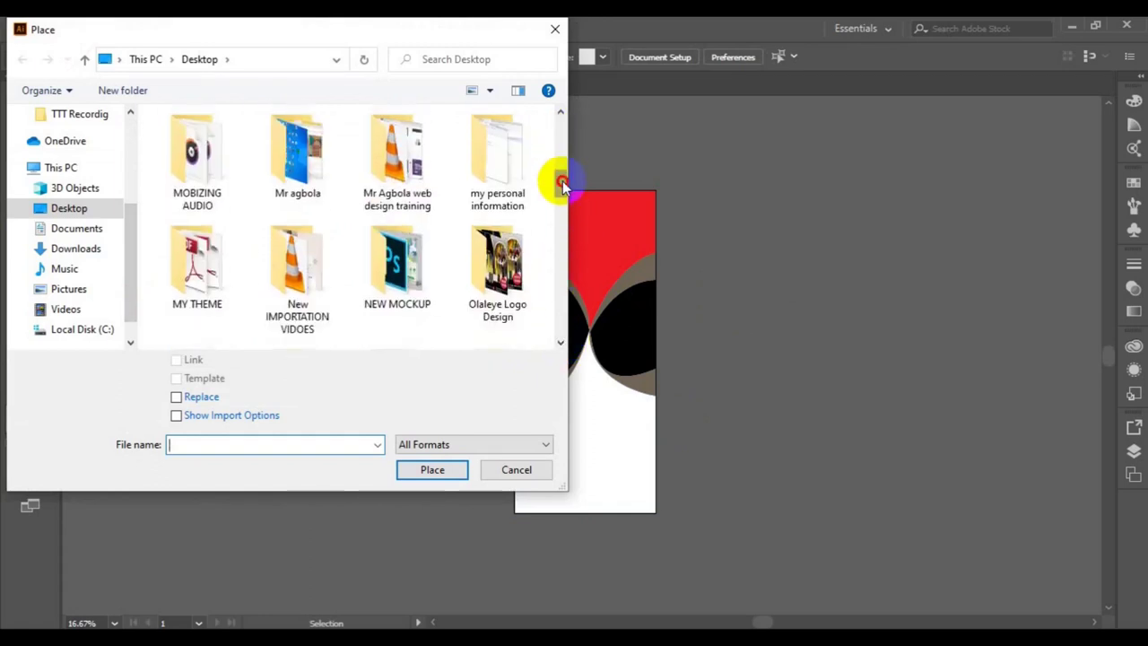
pyautogui.moveTo(563, 184); pyautogui.dragTo(559, 153)
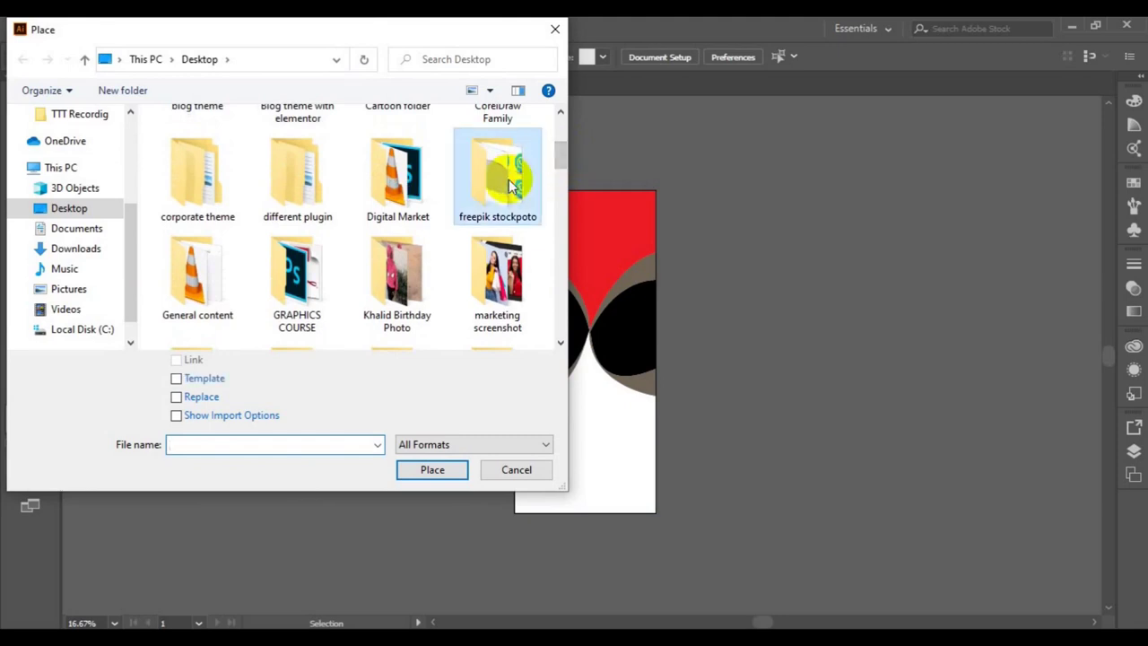
pyautogui.doubleClick(509, 186)
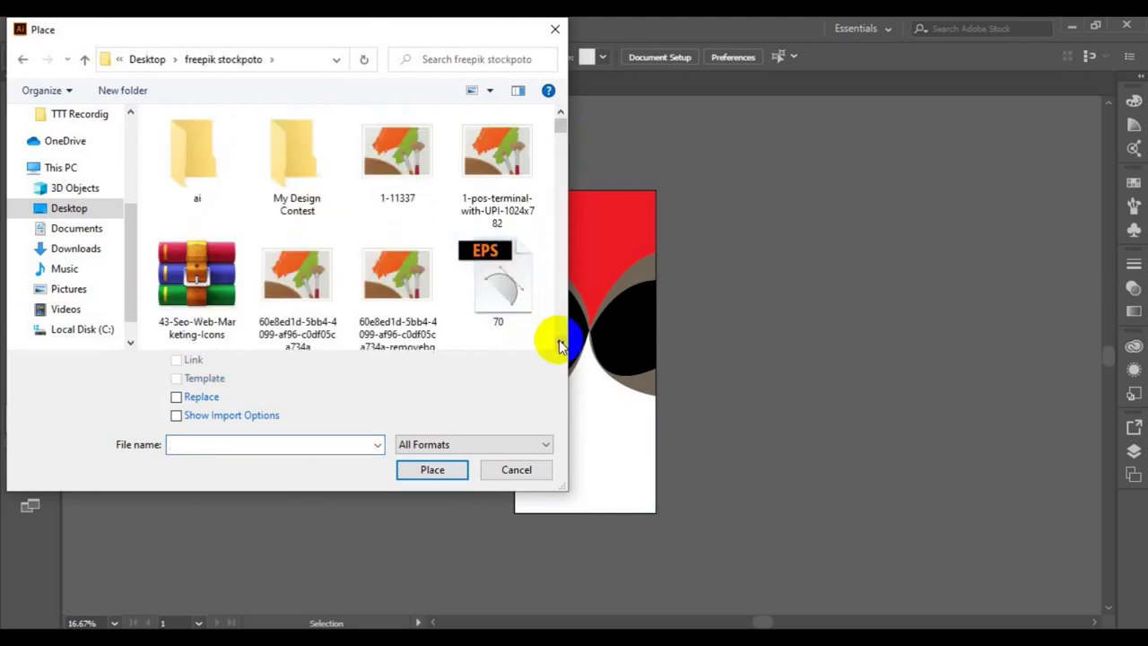
pyautogui.scroll(-1, 558, 346)
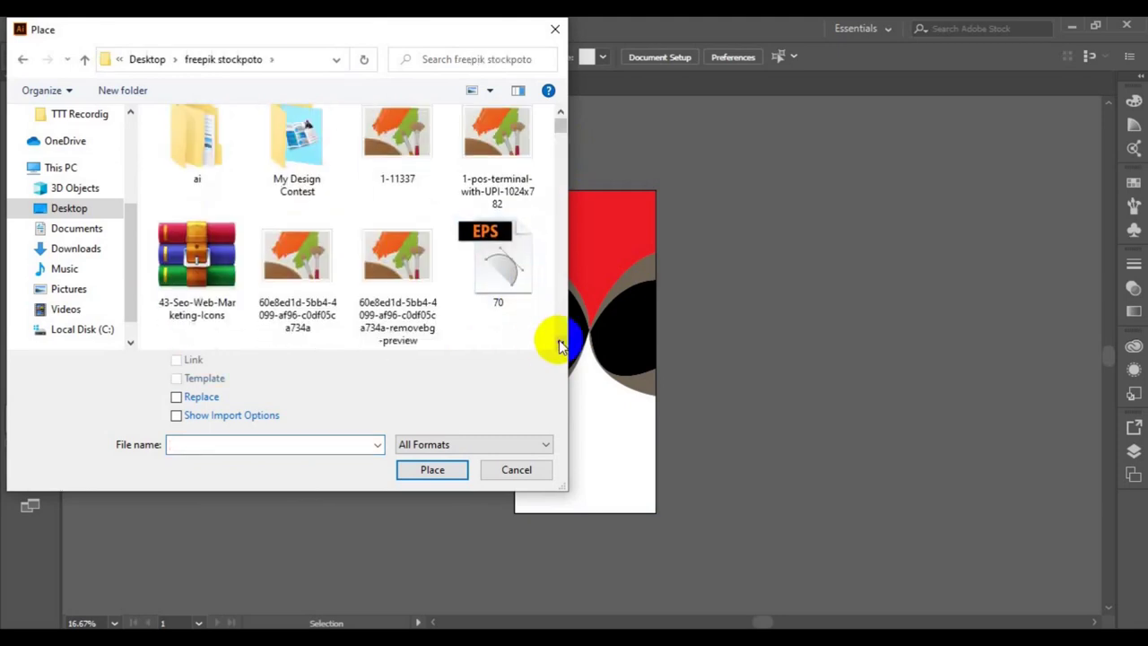
pyautogui.scroll(-5, 558, 347)
pyautogui.click(398, 193)
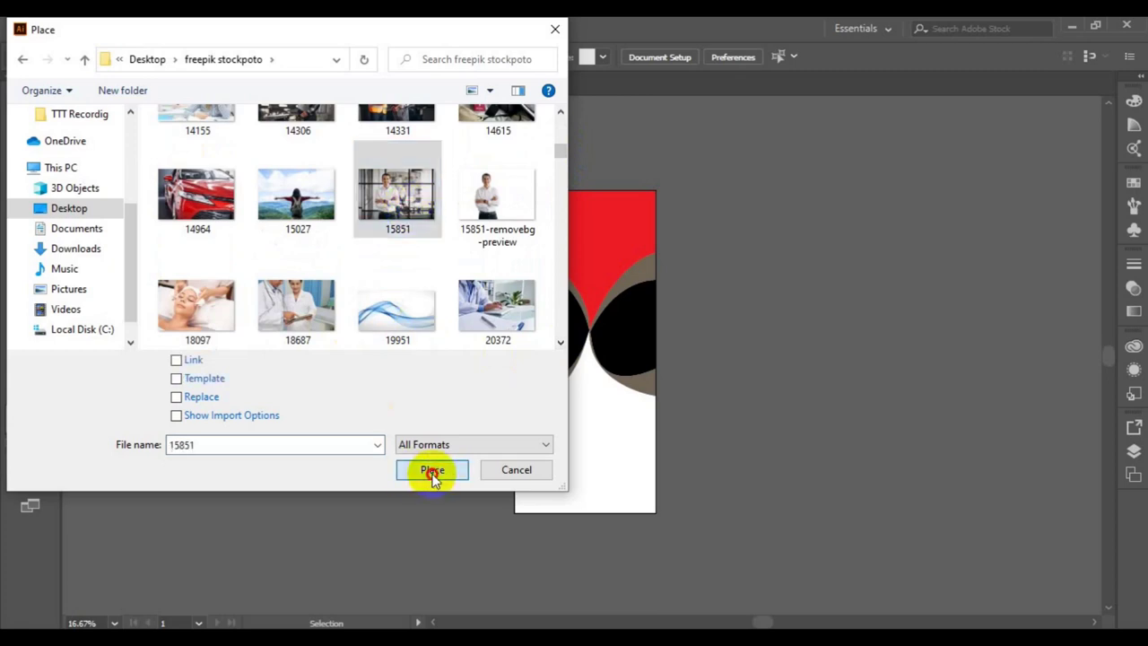
pyautogui.click(433, 474)
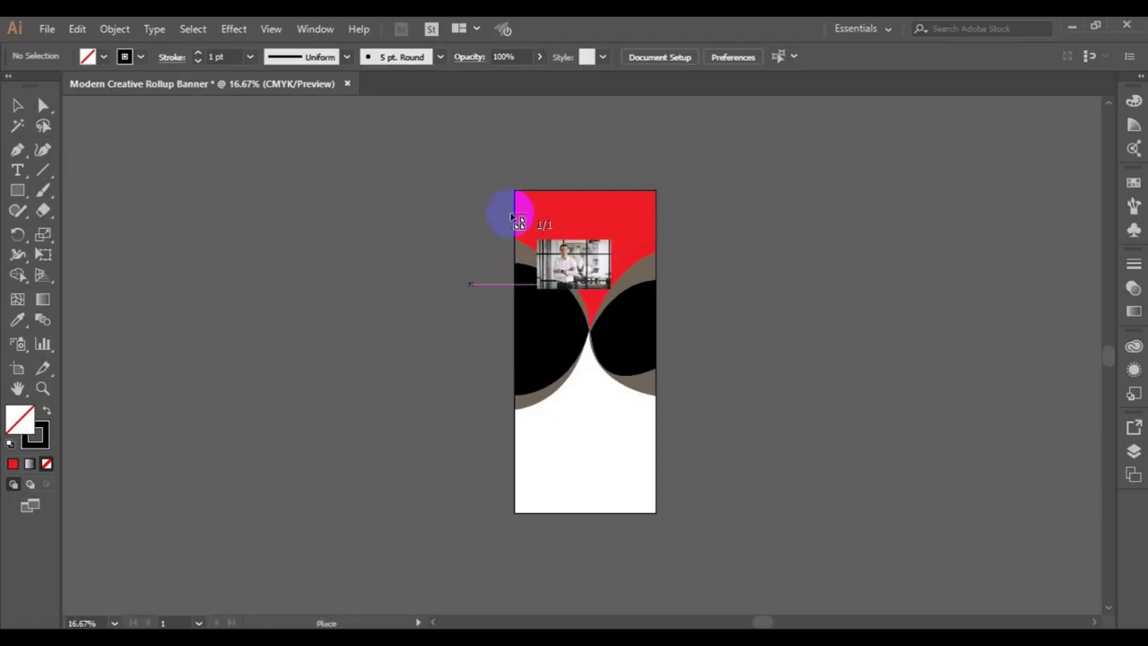
# - Size the photo across the banner top and send it to the back
pyautogui.moveTo(514, 191); pyautogui.dragTo(726, 336)
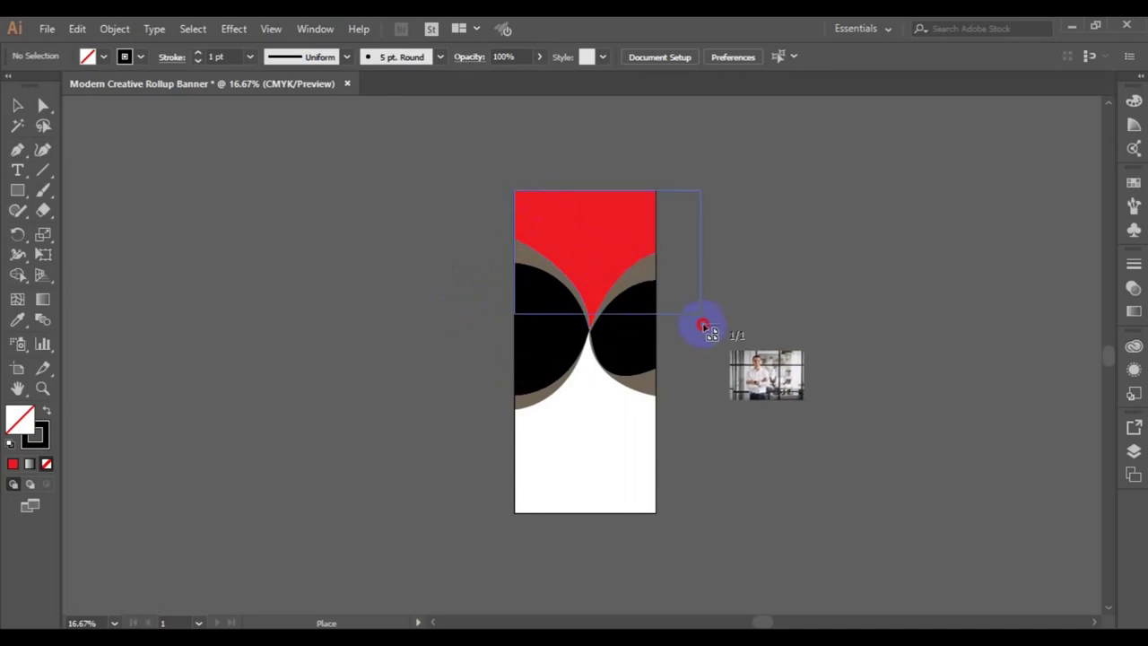
pyautogui.moveTo(726, 337); pyautogui.dragTo(726, 331)
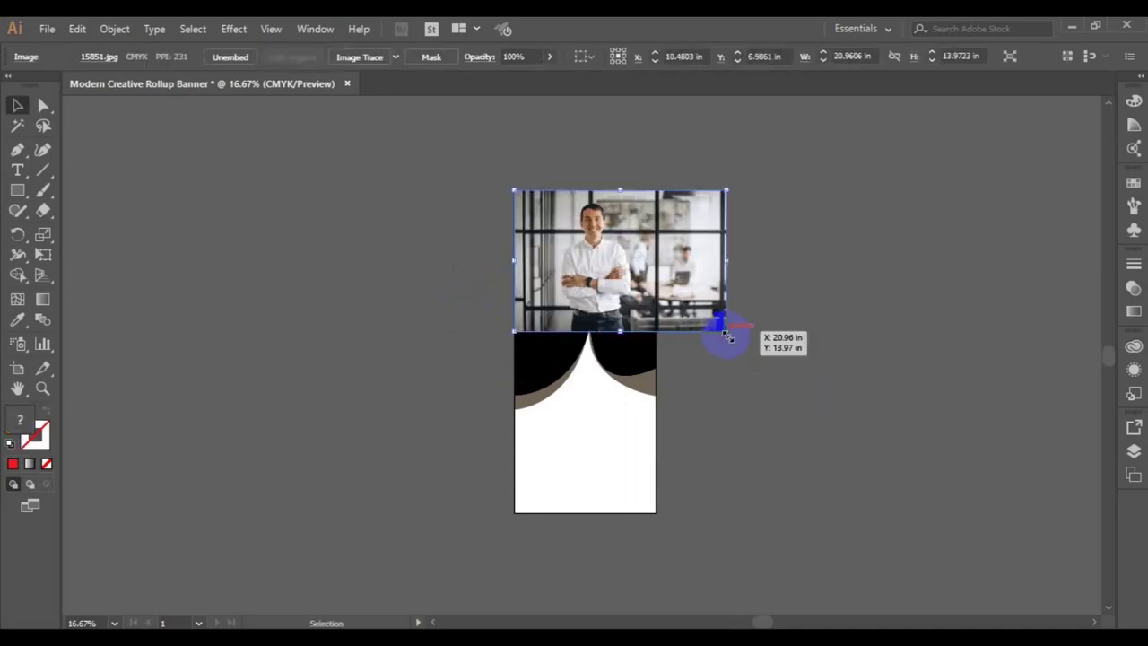
pyautogui.rightClick(694, 305)
pyautogui.moveTo(741, 421)
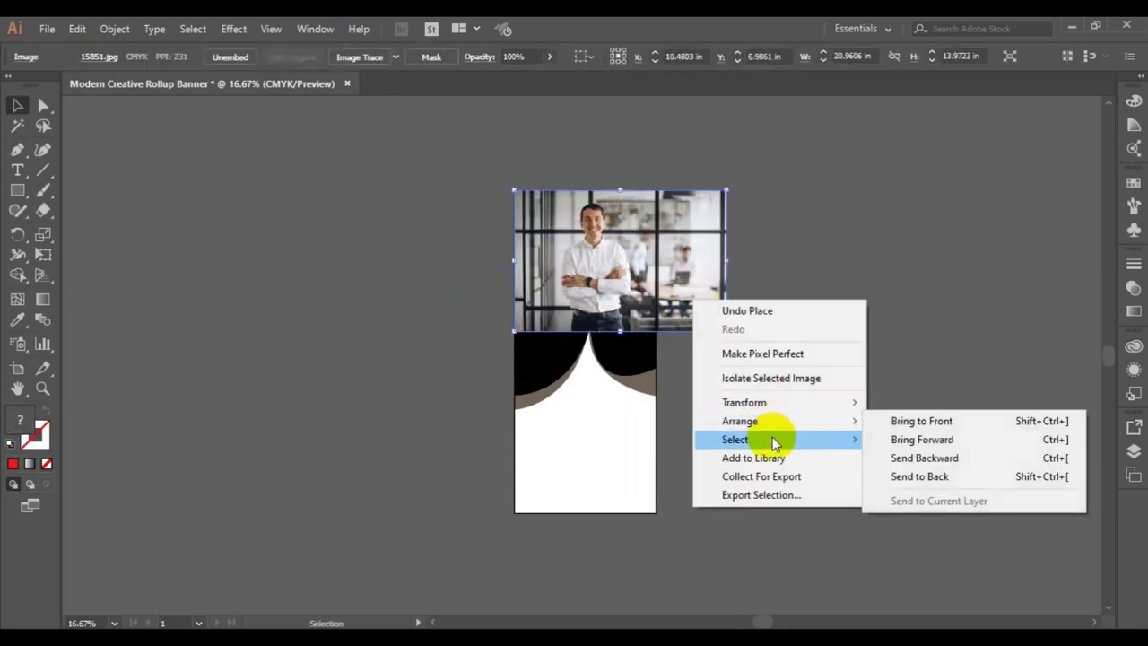
pyautogui.click(998, 475)
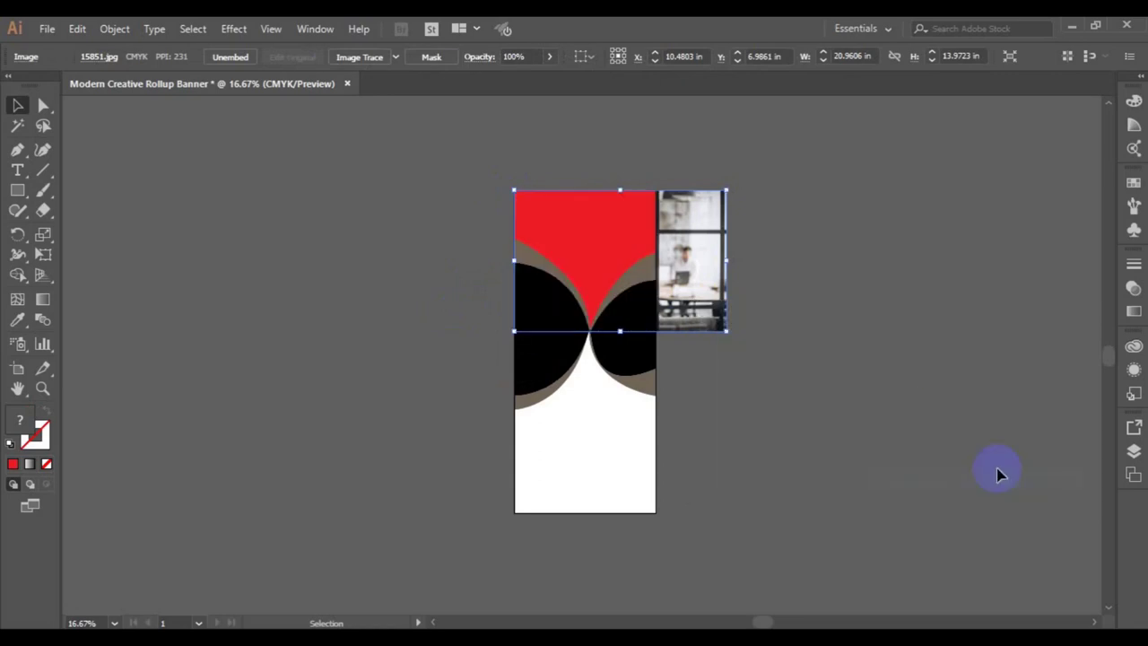
# - Try clipping the photo inside the red top shape twice, undoing the mask both times
pyautogui.keyDown('shift'); pyautogui.click(585, 252); pyautogui.keyUp('shift')
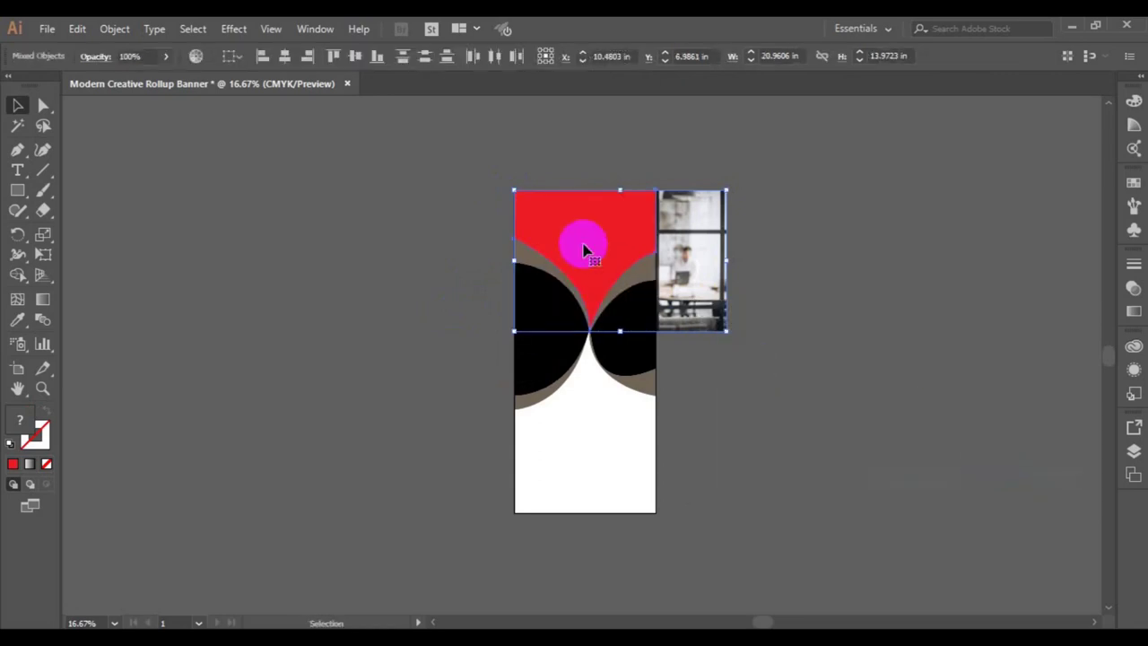
pyautogui.rightClick(585, 253)
pyautogui.click(710, 493)
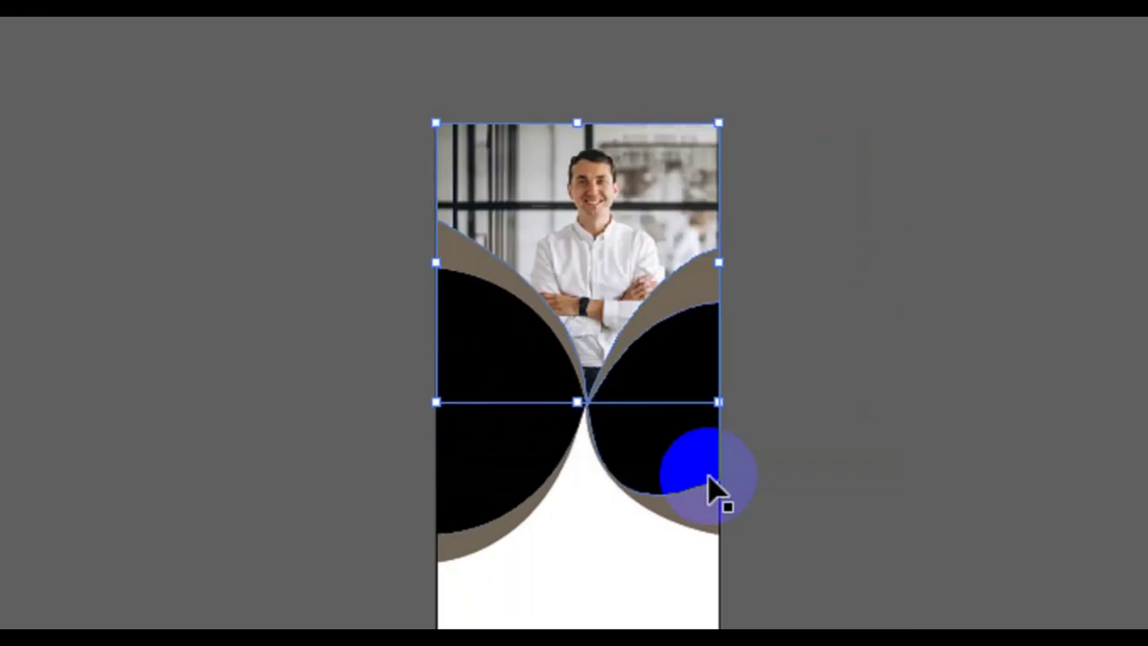
pyautogui.hotkey('ctrl', 'z')
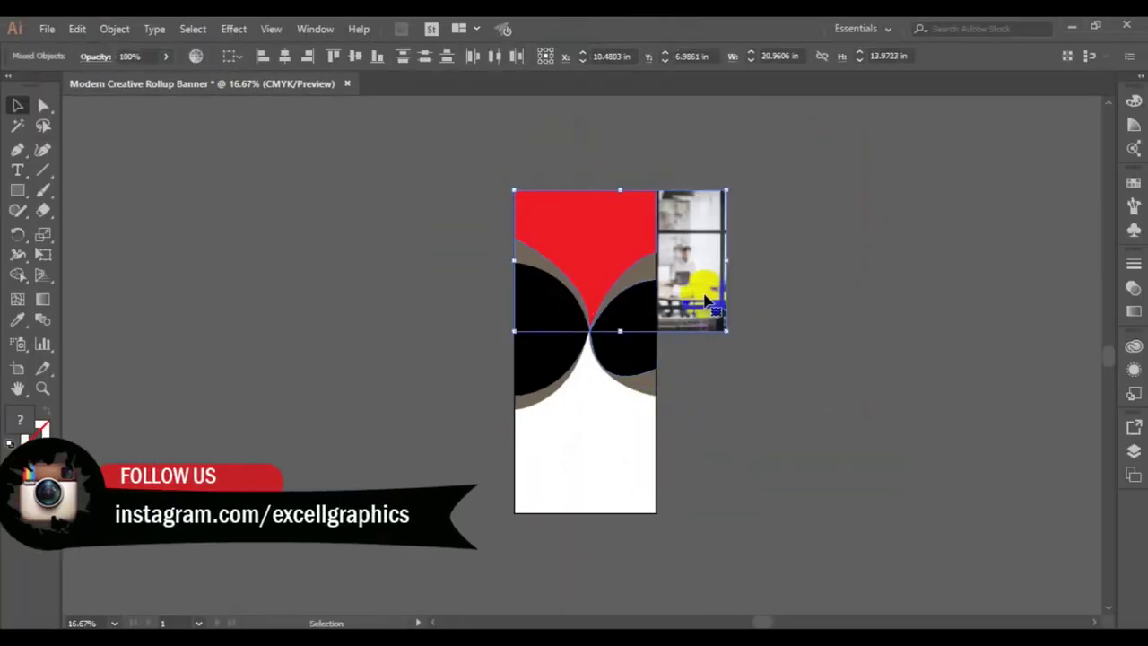
pyautogui.click(707, 297)
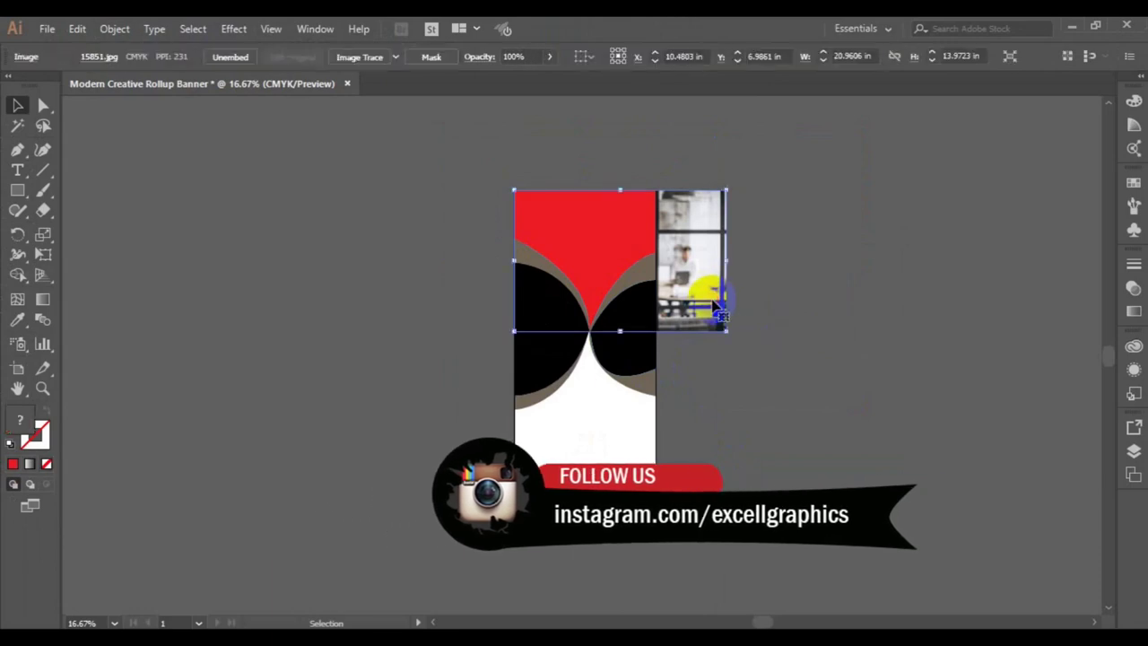
pyautogui.keyDown('shift'); pyautogui.click(571, 254); pyautogui.keyUp('shift')
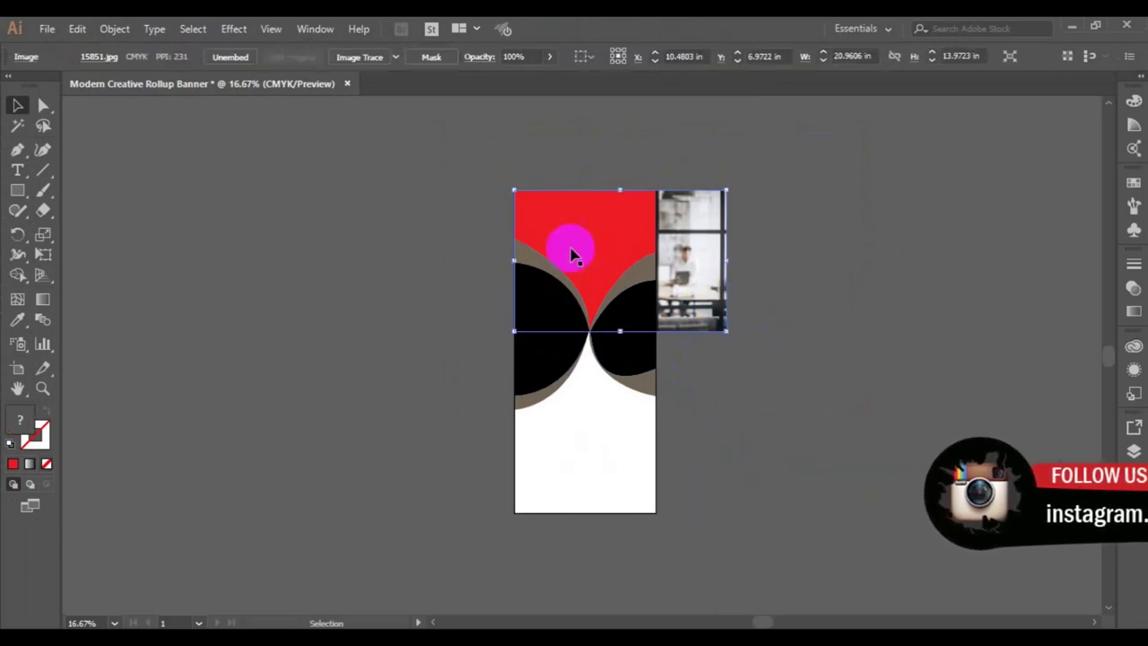
pyautogui.rightClick(571, 256)
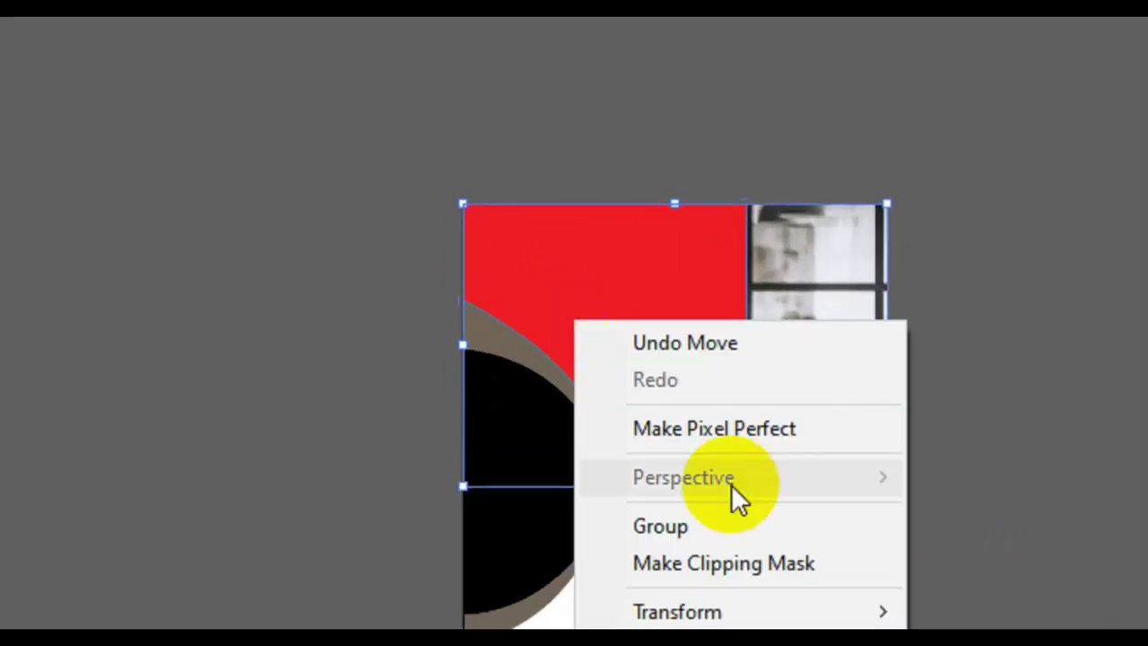
pyautogui.click(650, 377)
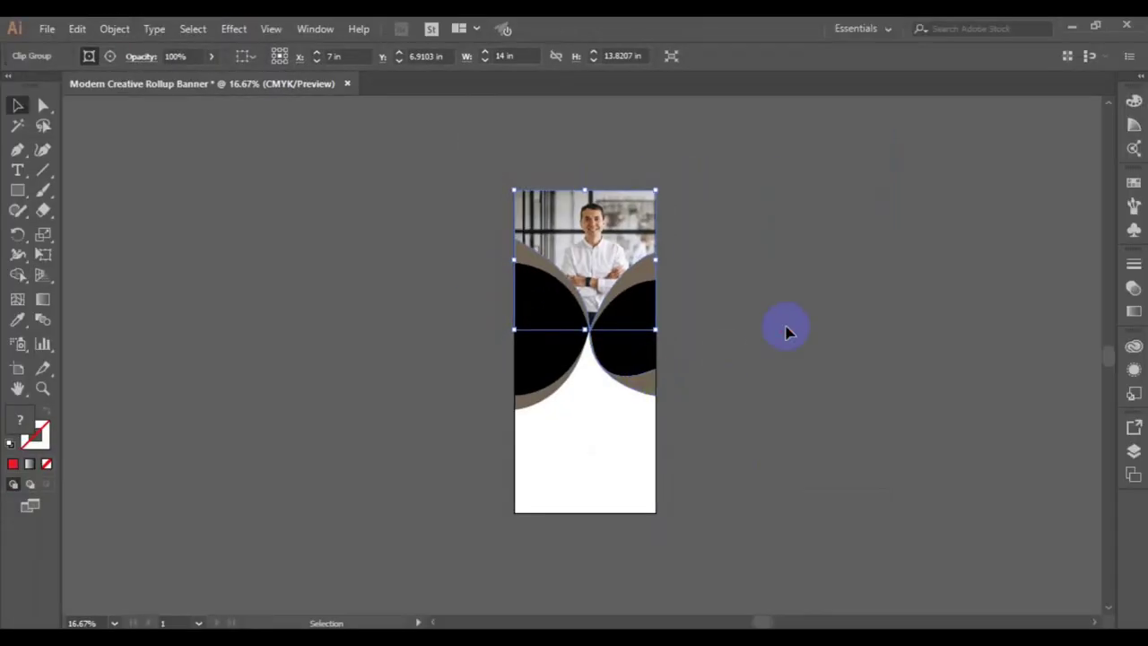
pyautogui.click(786, 332)
pyautogui.hotkey('ctrl', 'z')
pyautogui.hotkey('ctrl', 'z')
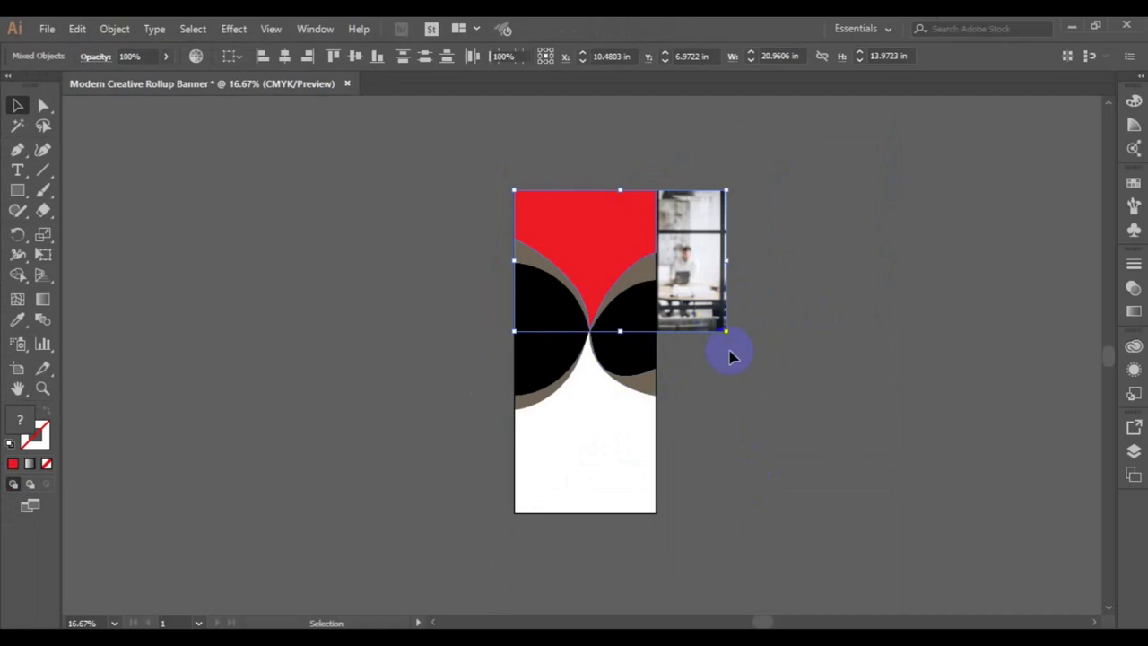
pyautogui.click(729, 354)
pyautogui.hotkey('ctrl', 'z')
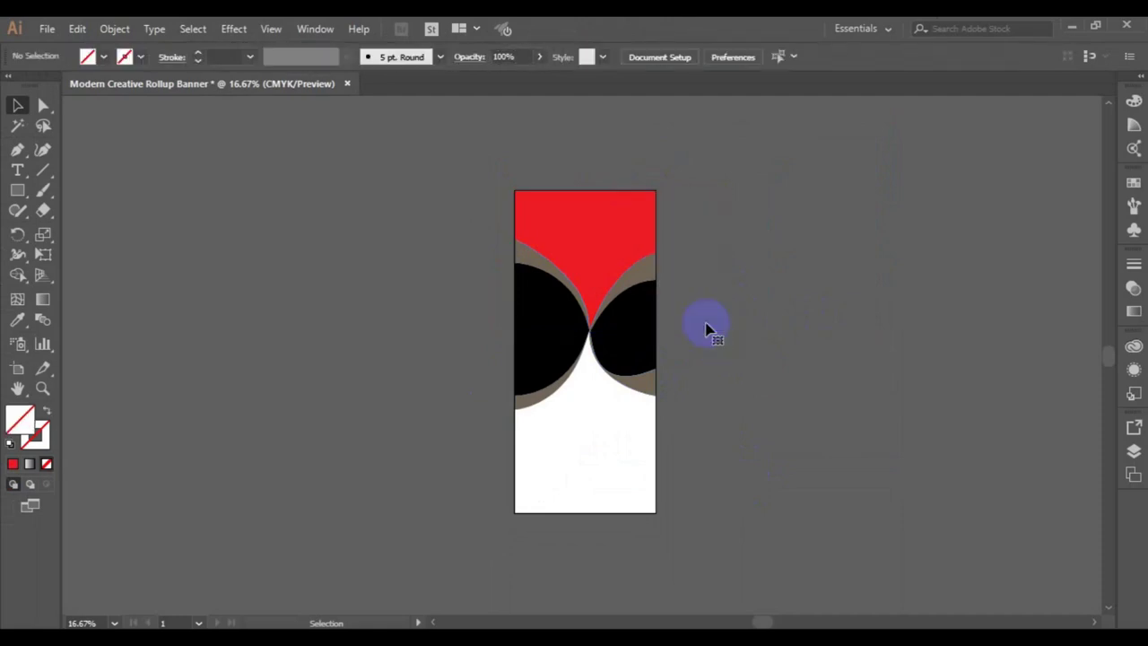
# - Select and then deselect the shapes on the artboard
pyautogui.moveTo(483, 183); pyautogui.dragTo(688, 363)
pyautogui.moveTo(700, 410); pyautogui.dragTo(703, 413)
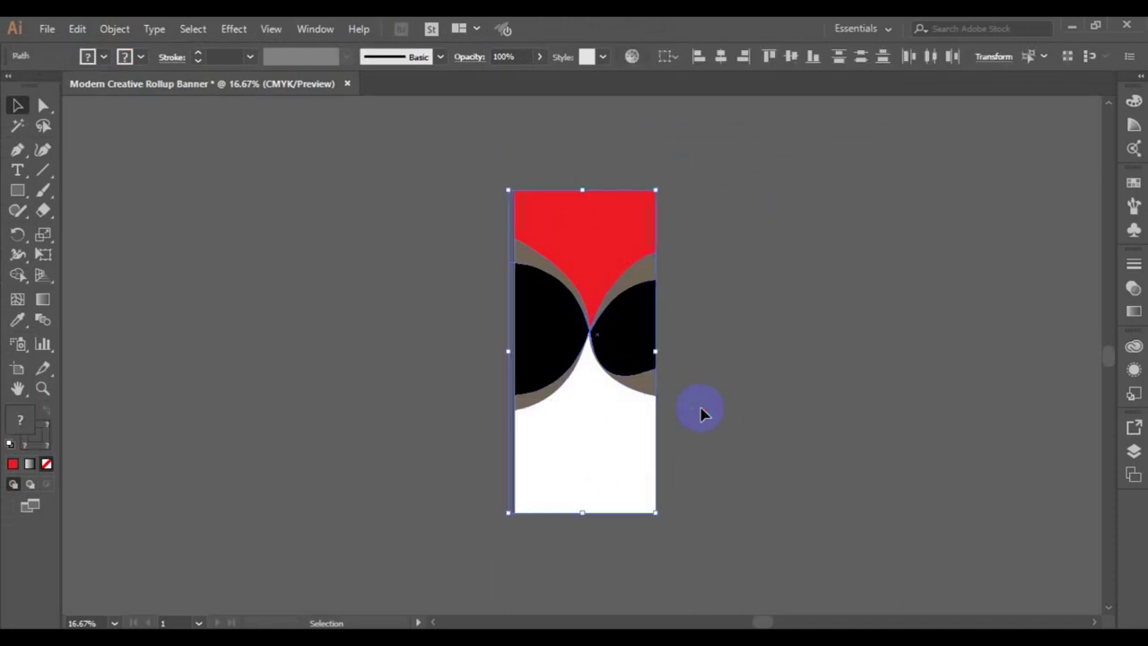
pyautogui.click(481, 350)
pyautogui.click(511, 265)
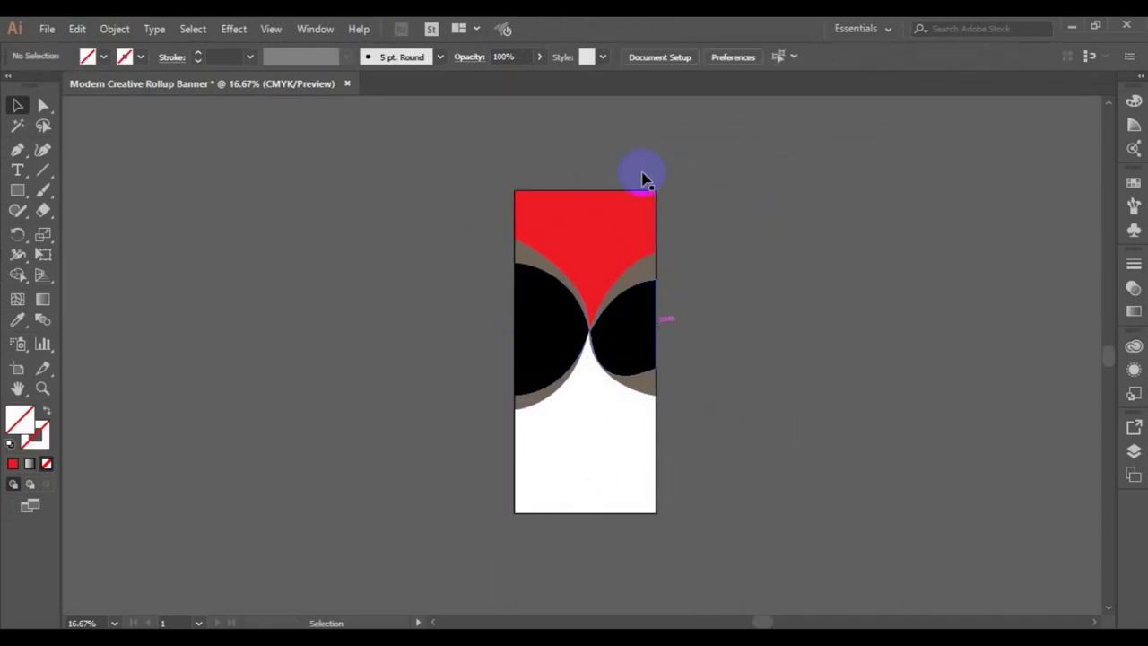
# - Place doctor photo 6248 from the freepik stockpoto folder and size it across the banner top
pyautogui.click(47, 29)
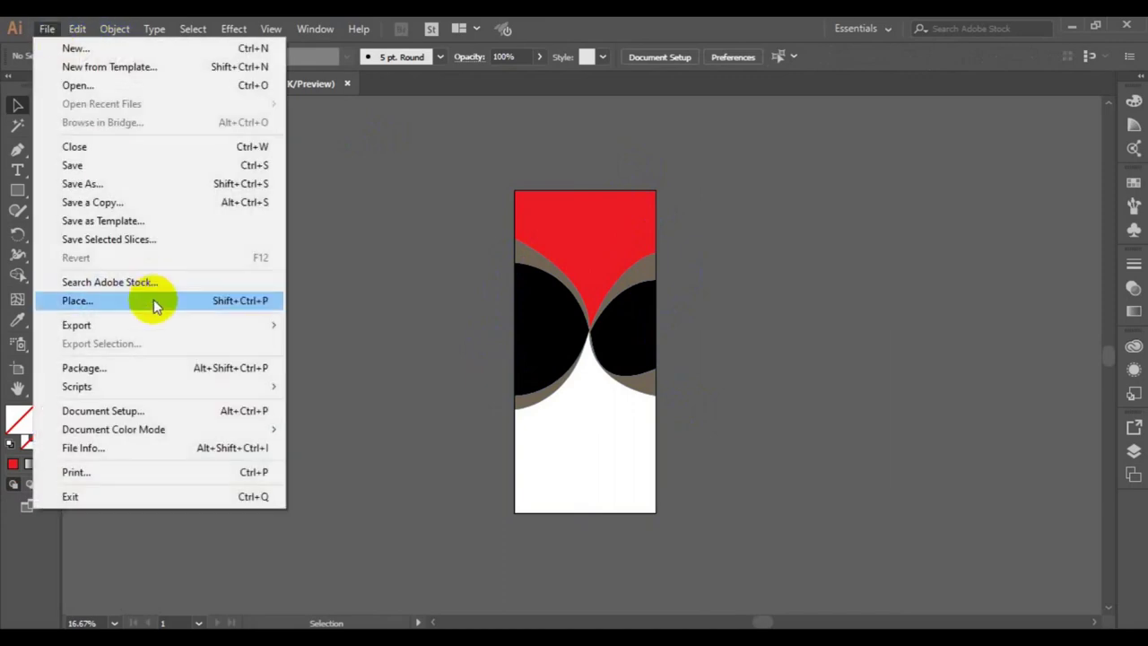
pyautogui.click(153, 300)
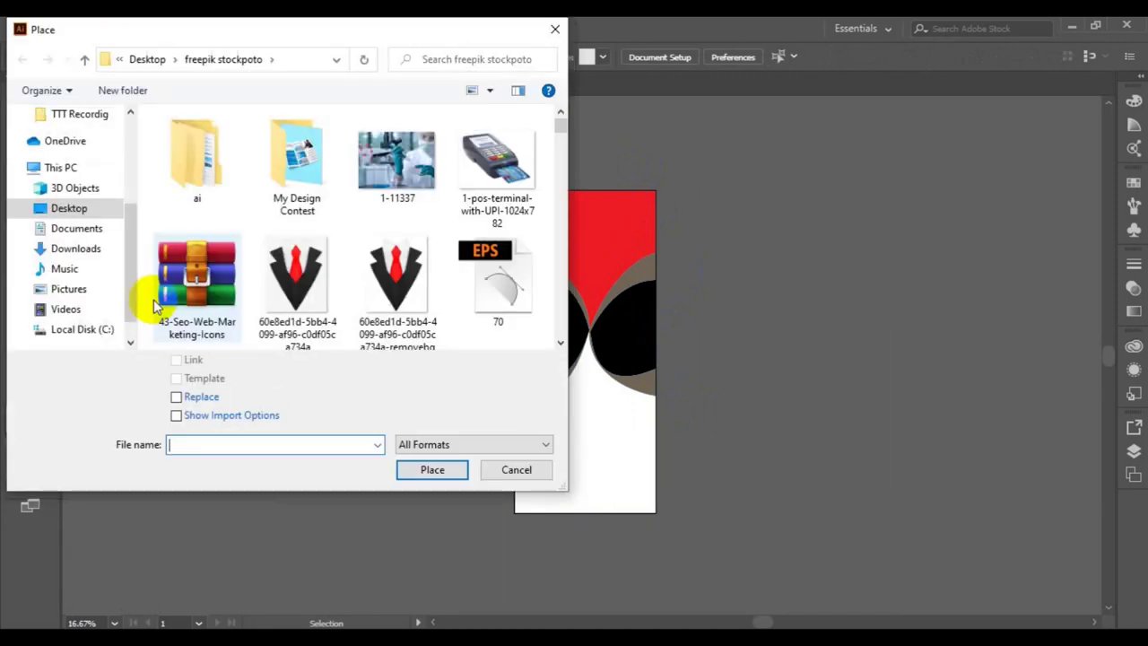
pyautogui.click(560, 343)
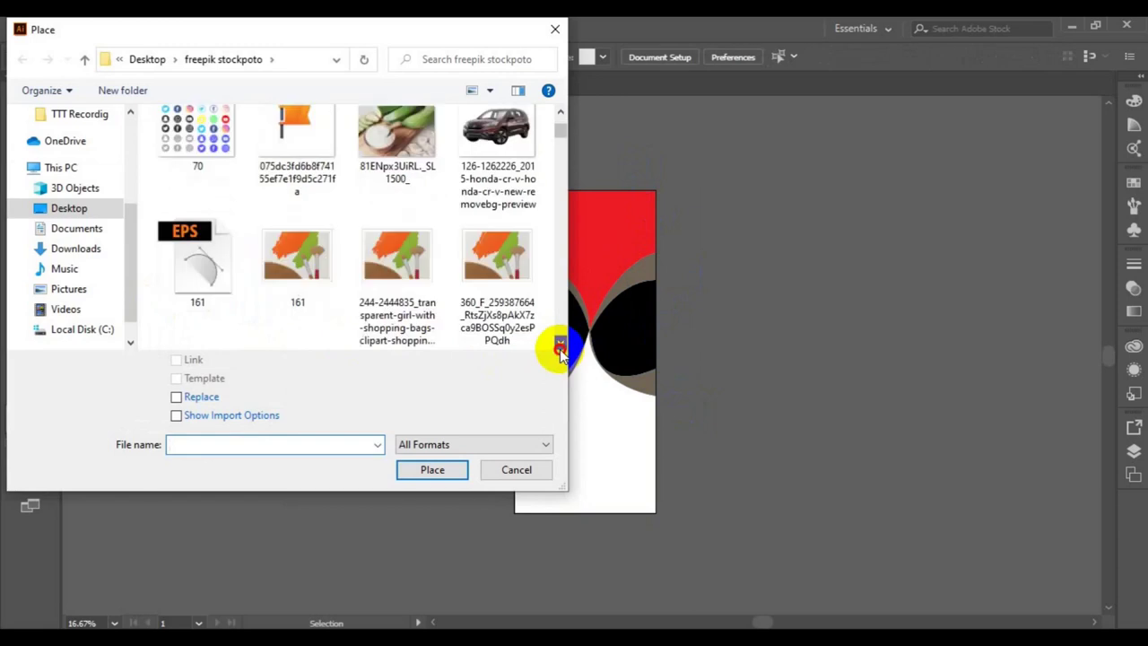
pyautogui.click(560, 344)
pyautogui.click(559, 344)
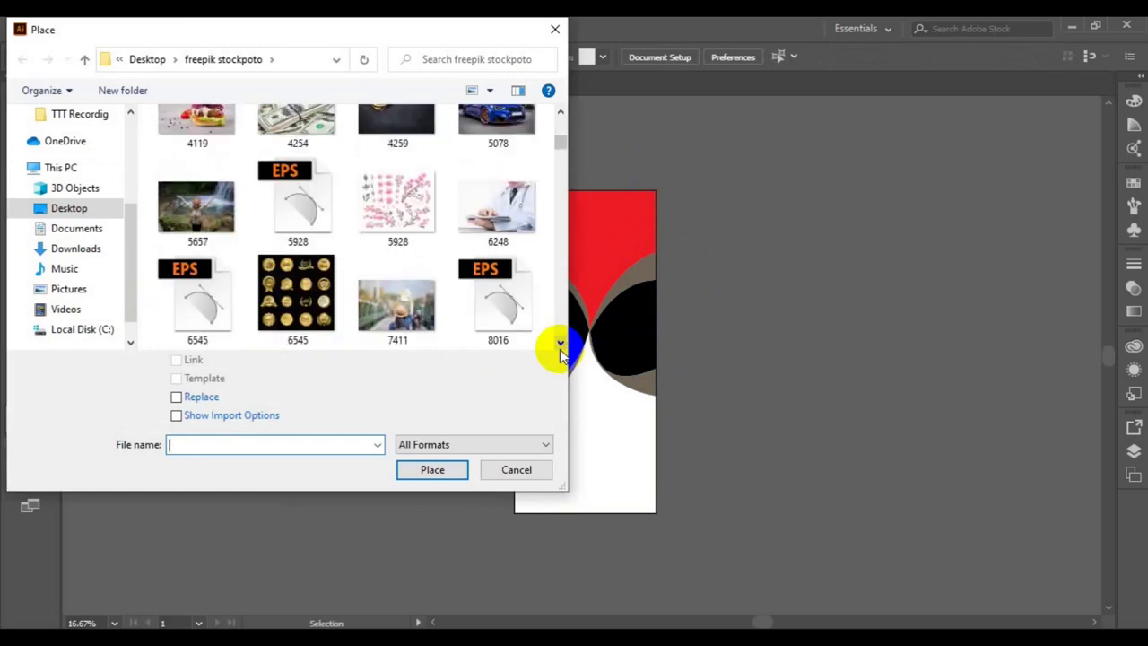
pyautogui.click(560, 346)
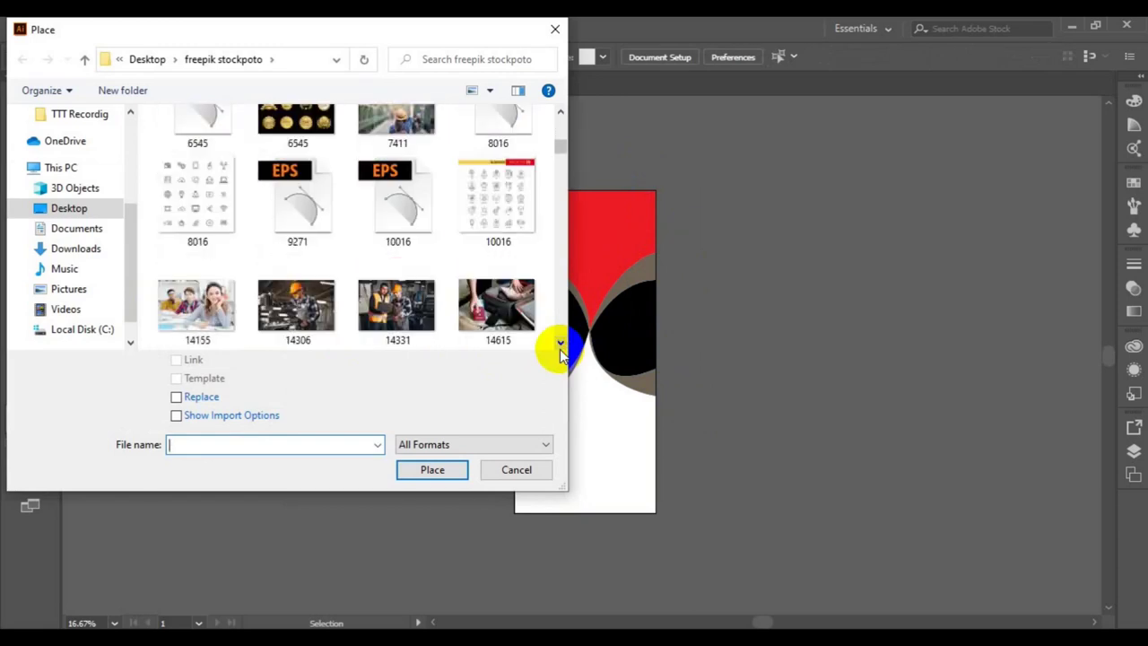
pyautogui.click(558, 116)
pyautogui.click(498, 152)
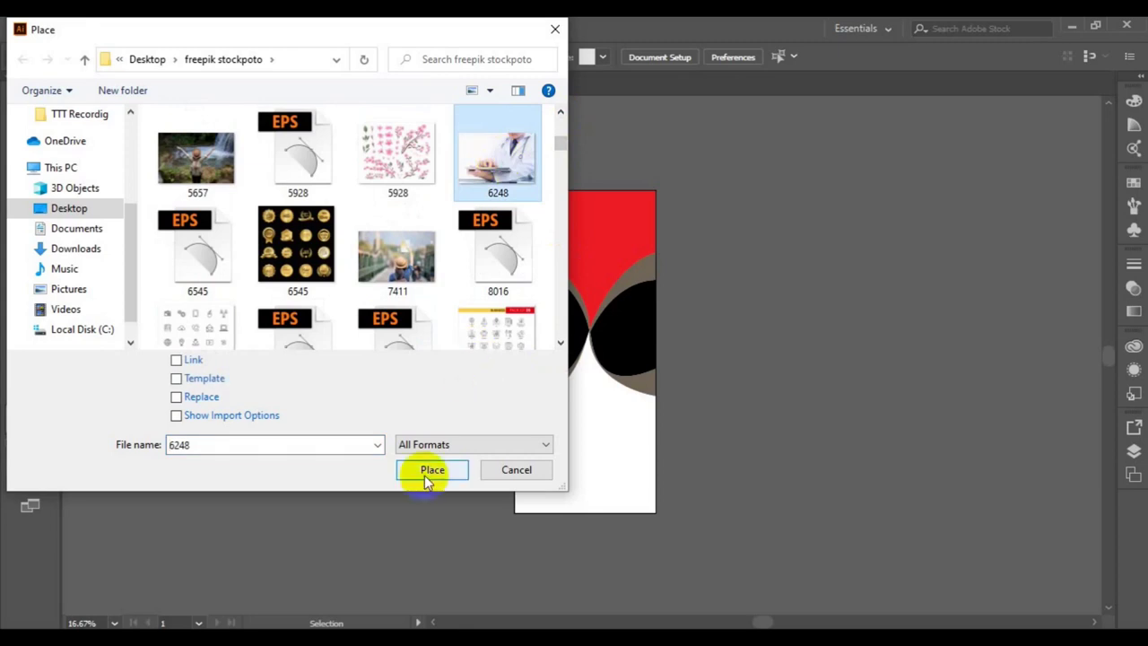
pyautogui.click(429, 475)
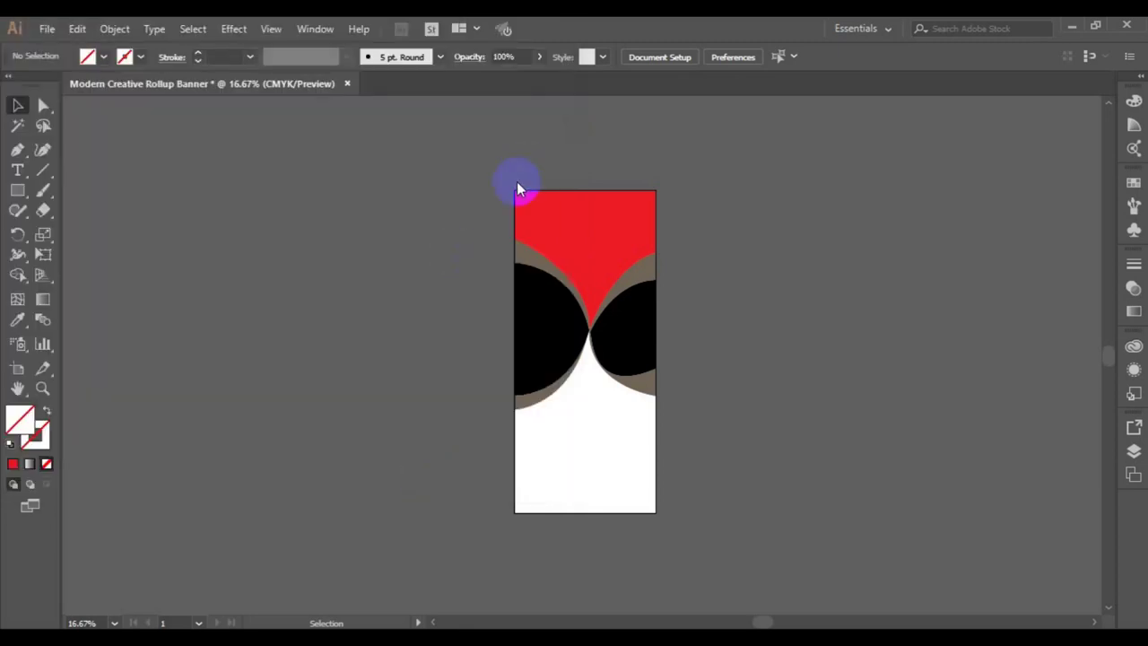
pyautogui.moveTo(515, 192); pyautogui.dragTo(731, 343)
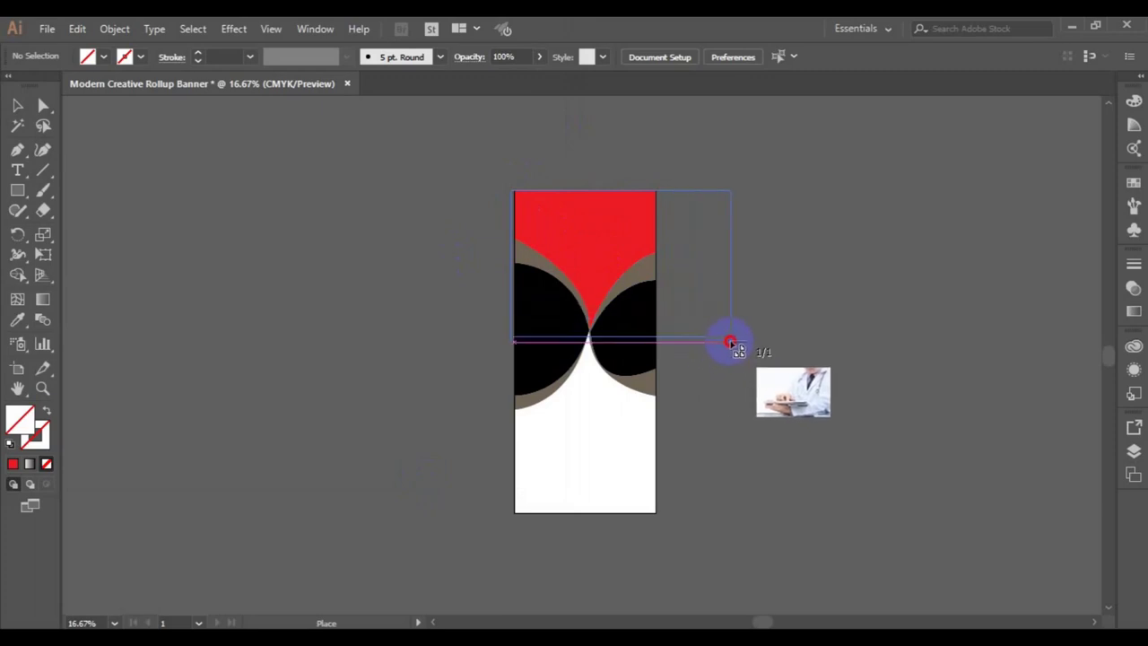
# - Position the doctor photo over the banner's top half and send it behind the red shape
pyautogui.moveTo(731, 343); pyautogui.dragTo(648, 301)
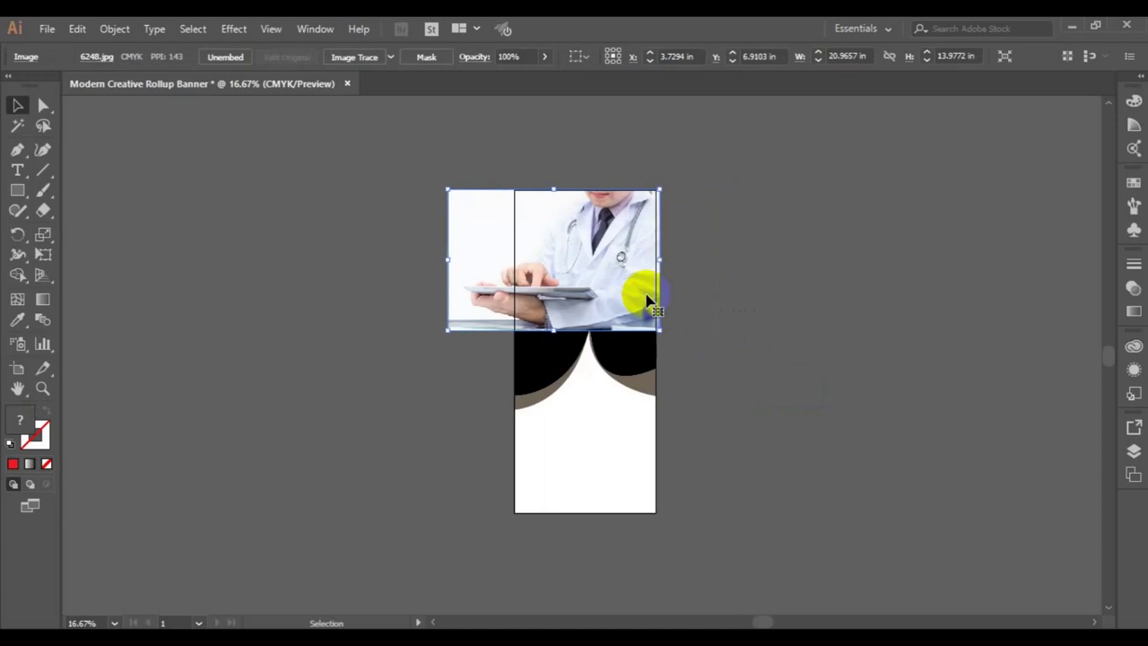
pyautogui.press('Right')
pyautogui.press('Right')
pyautogui.press('Right')
pyautogui.rightClick(646, 297)
pyautogui.moveTo(895, 475)
pyautogui.click(898, 476)
# - Clip the photo inside the red top wave shape
pyautogui.keyDown('shift'); pyautogui.click(592, 251); pyautogui.keyUp('shift')
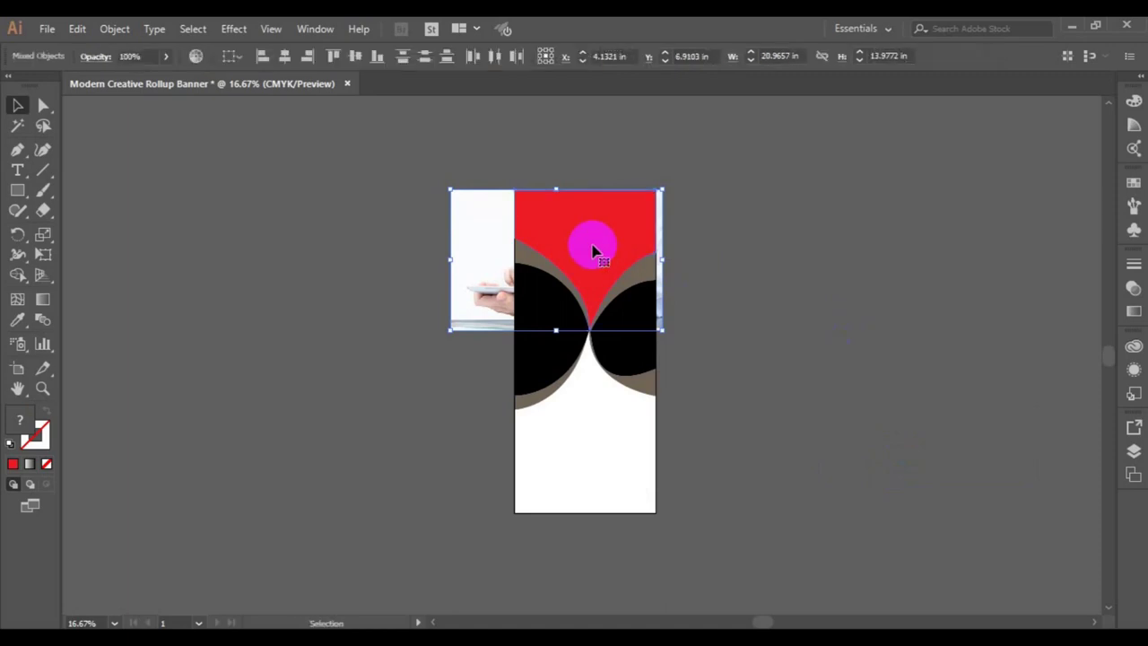
pyautogui.rightClick(592, 251)
pyautogui.click(667, 372)
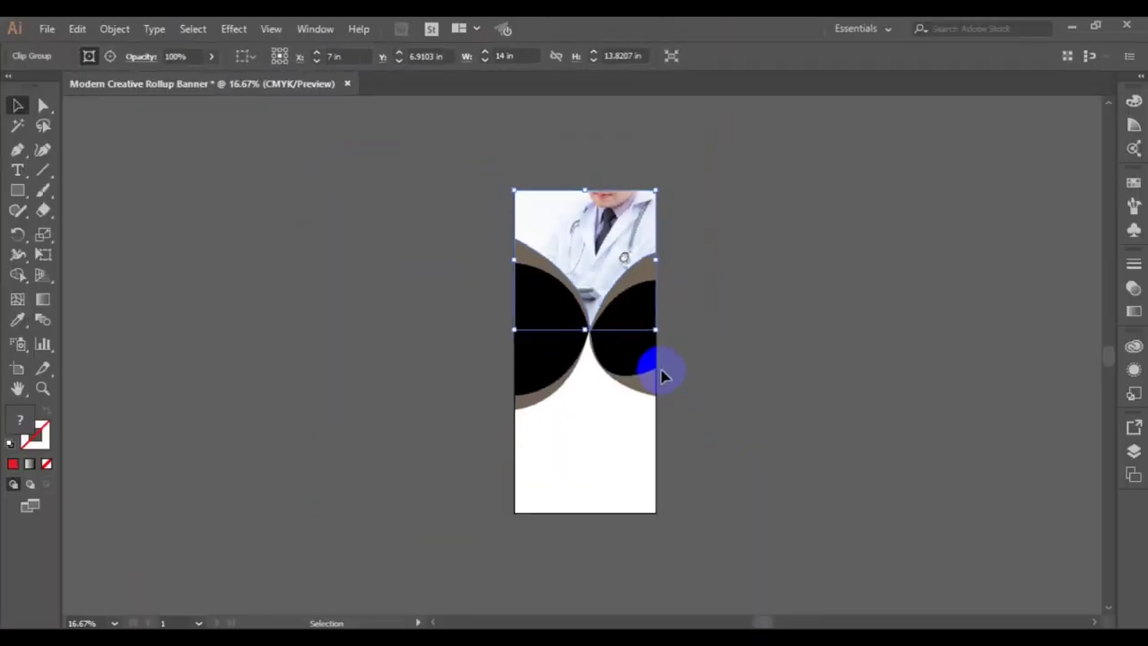
pyautogui.click(723, 341)
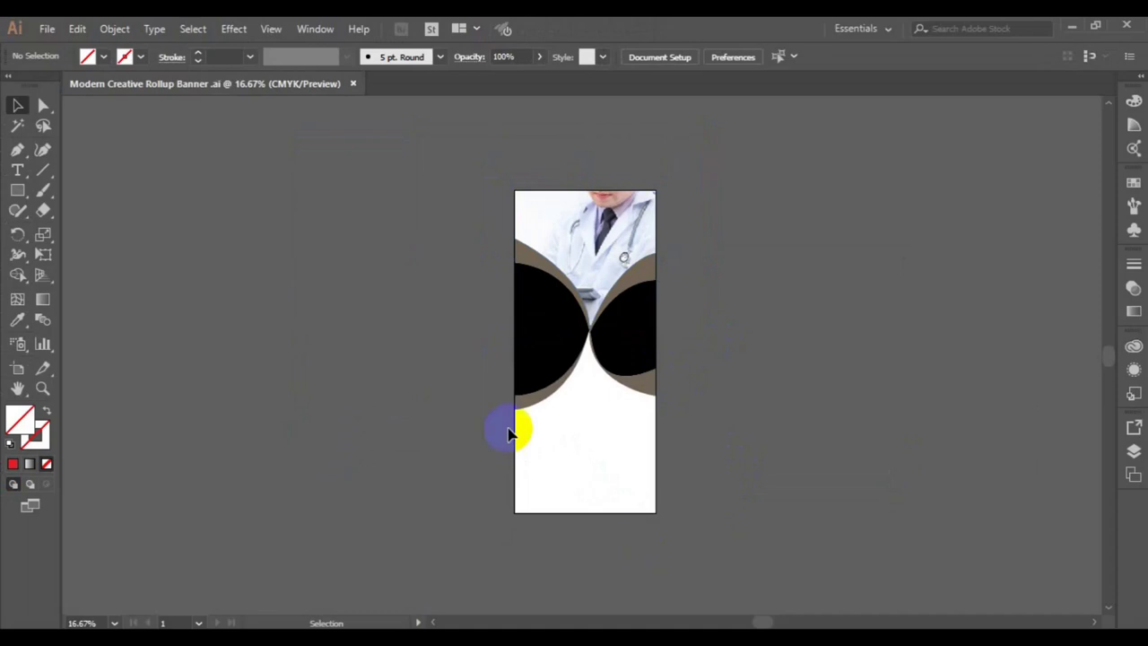
# - Fill the left black half-circle with mid blue #2E8ECD
pyautogui.moveTo(512, 430); pyautogui.dragTo(530, 354)
pyautogui.click(103, 59)
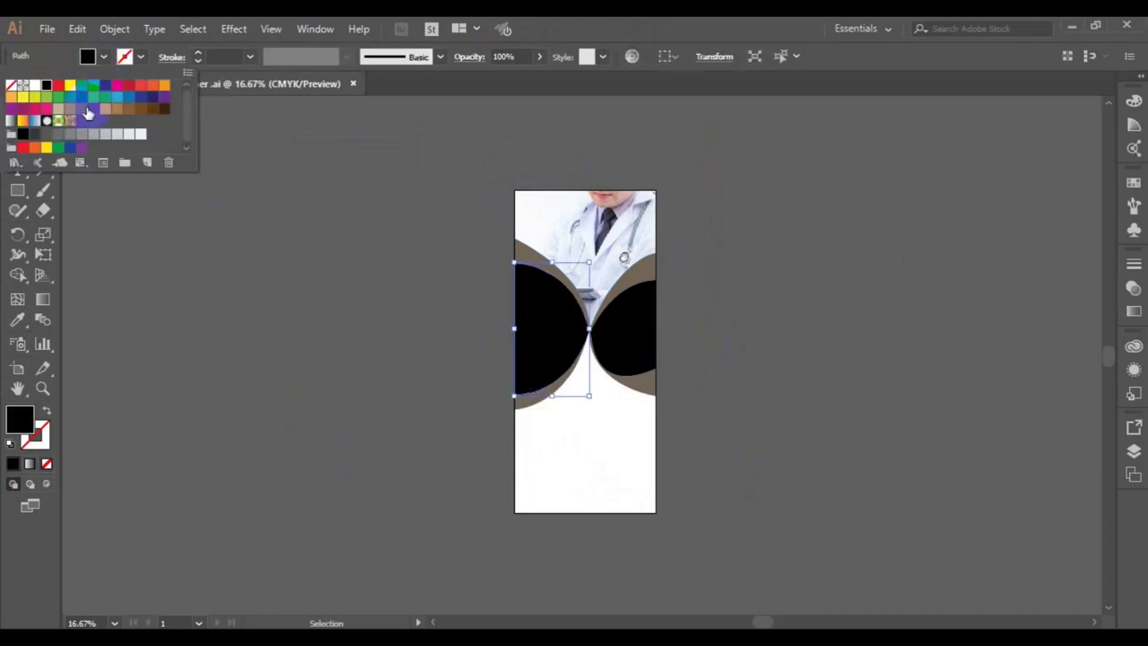
pyautogui.click(118, 103)
pyautogui.click(128, 96)
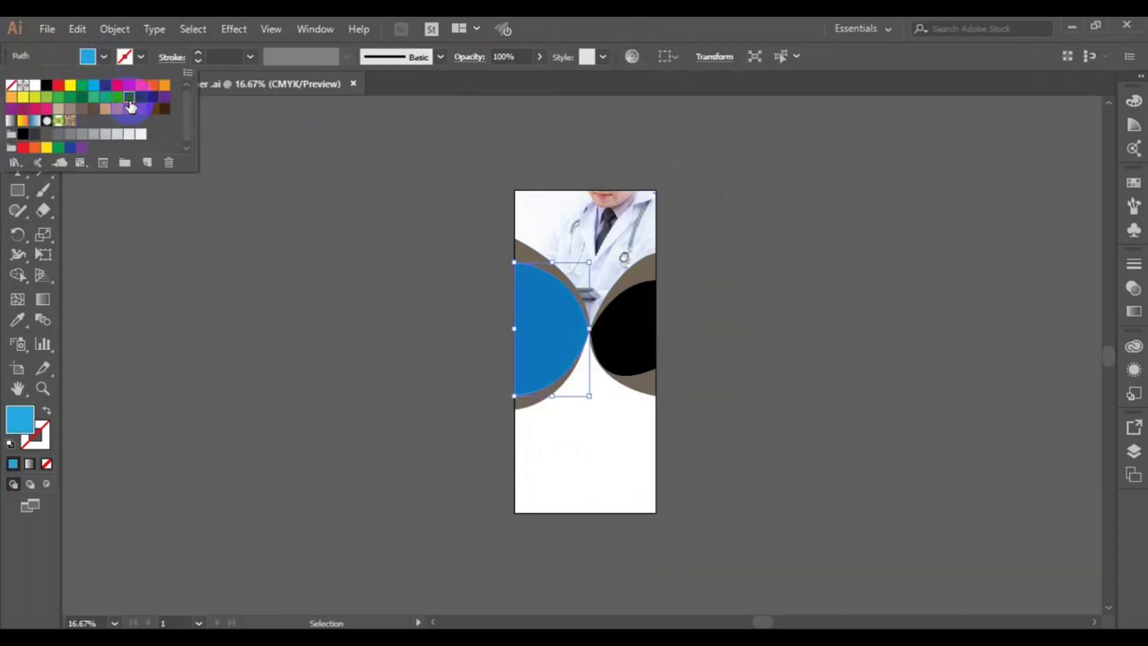
pyautogui.doubleClick(22, 420)
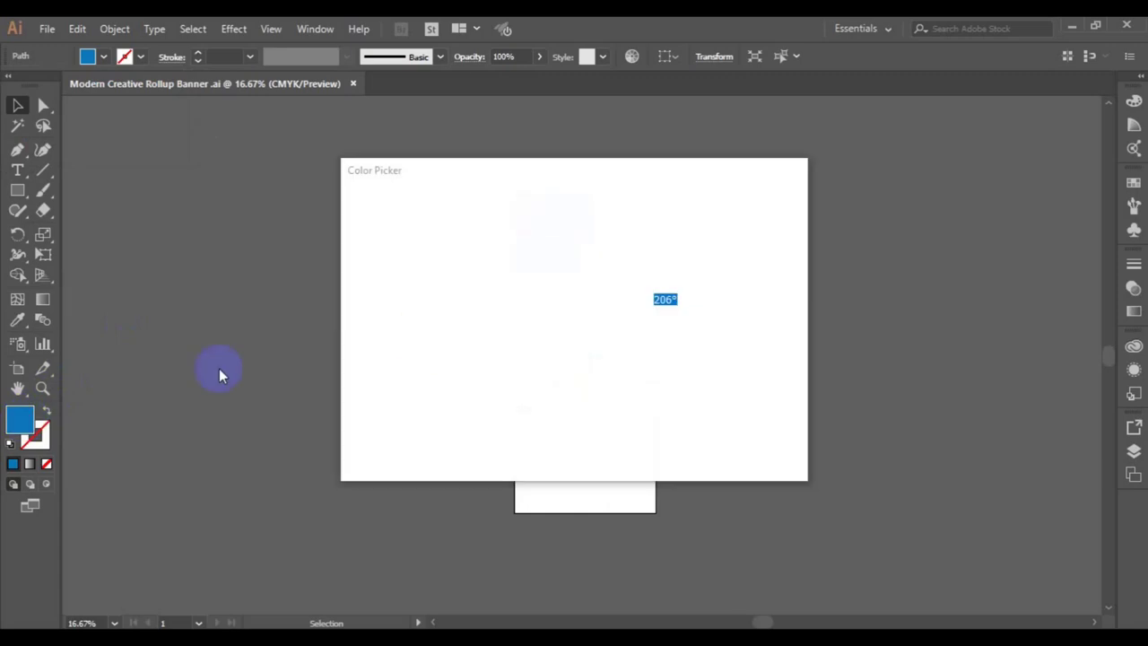
pyautogui.moveTo(601, 177); pyautogui.dragTo(895, 196)
pyautogui.moveTo(818, 256); pyautogui.dragTo(827, 269)
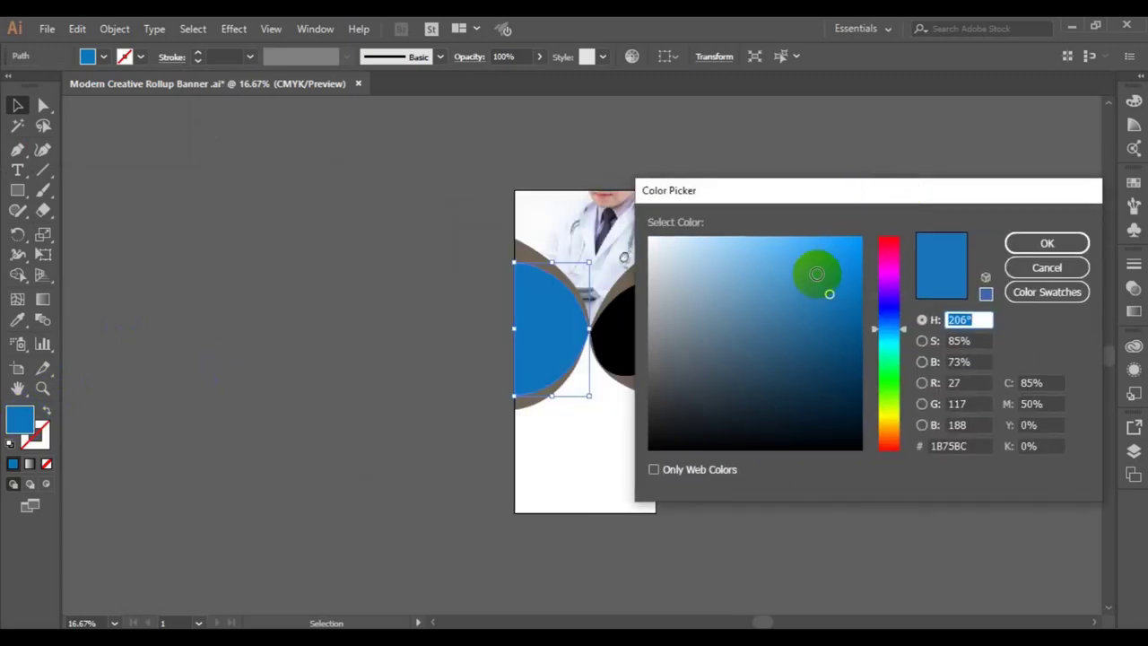
pyautogui.click(1047, 243)
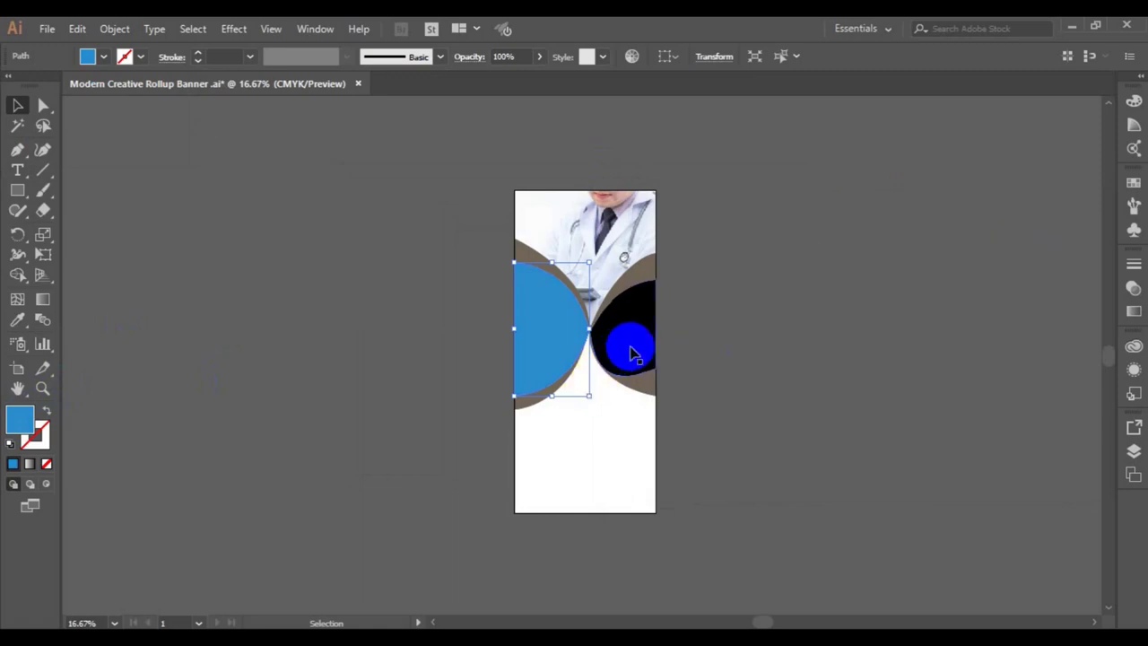
# - Sample that blue onto the right half-circle and lighten it to #6BC5F7
pyautogui.click(629, 350)
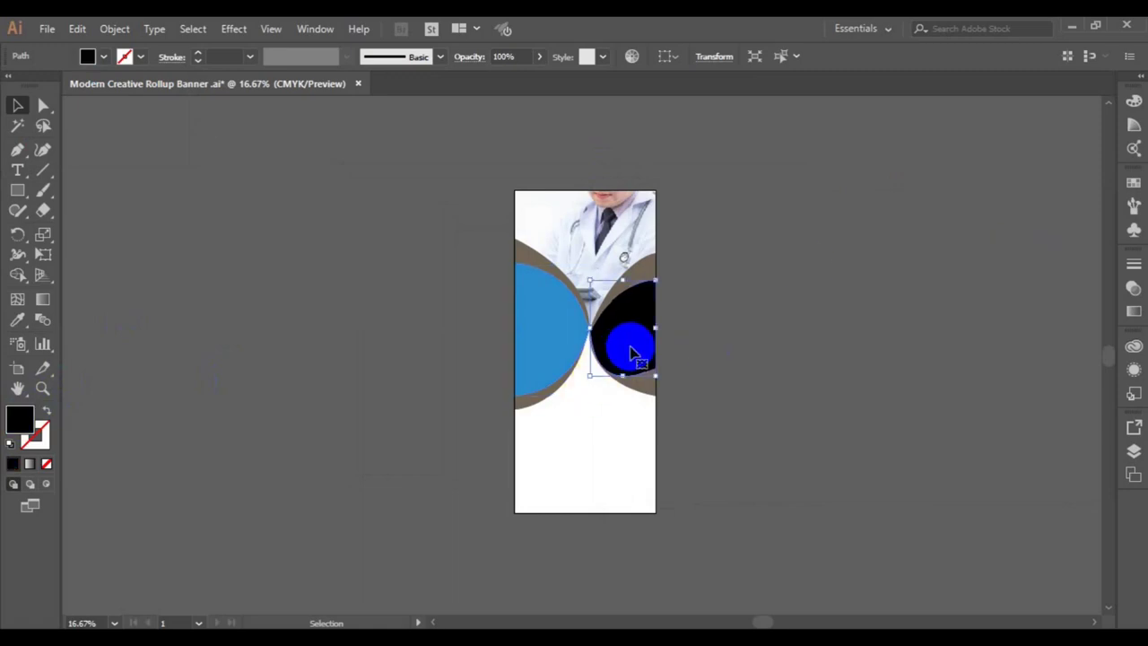
pyautogui.click(17, 320)
pyautogui.click(543, 320)
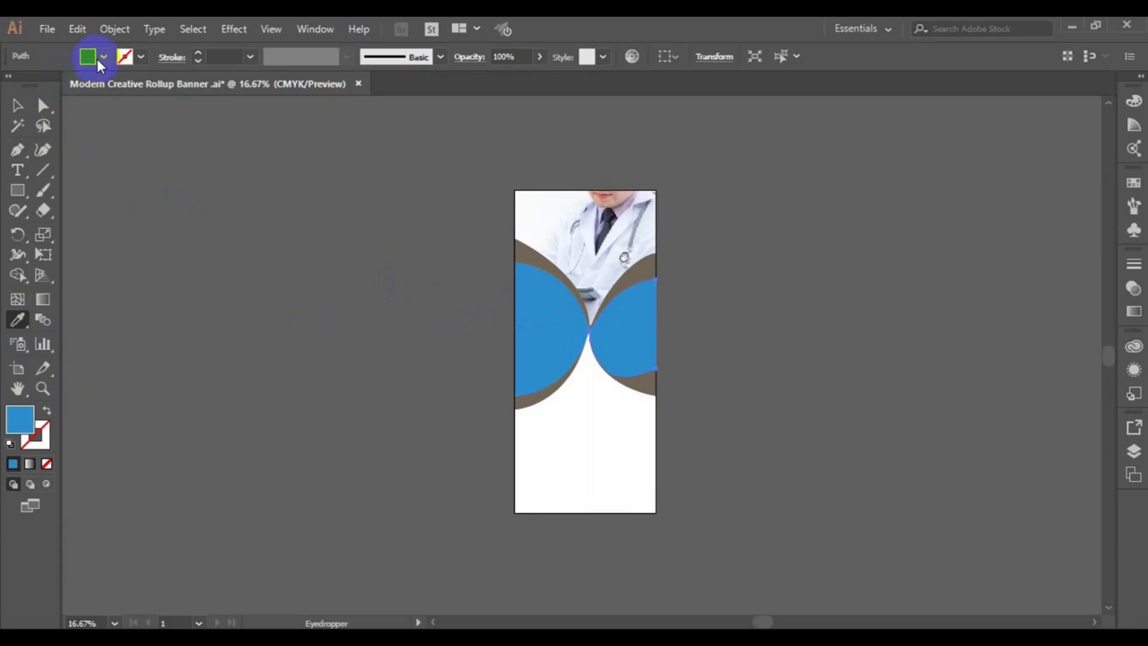
pyautogui.doubleClick(20, 418)
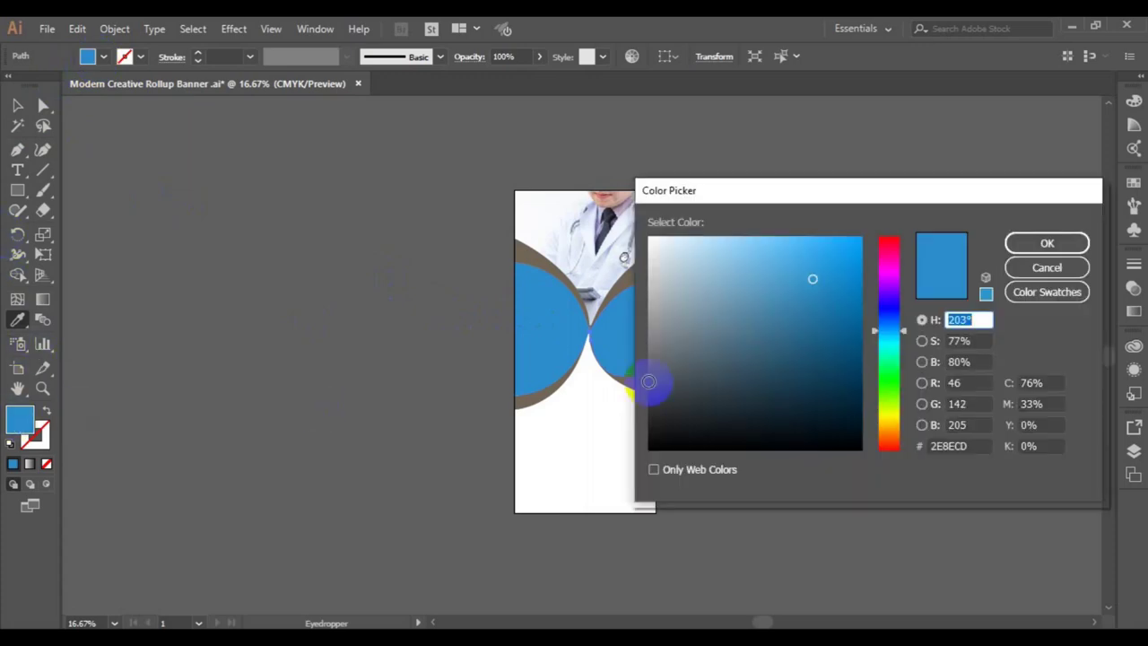
pyautogui.click(770, 243)
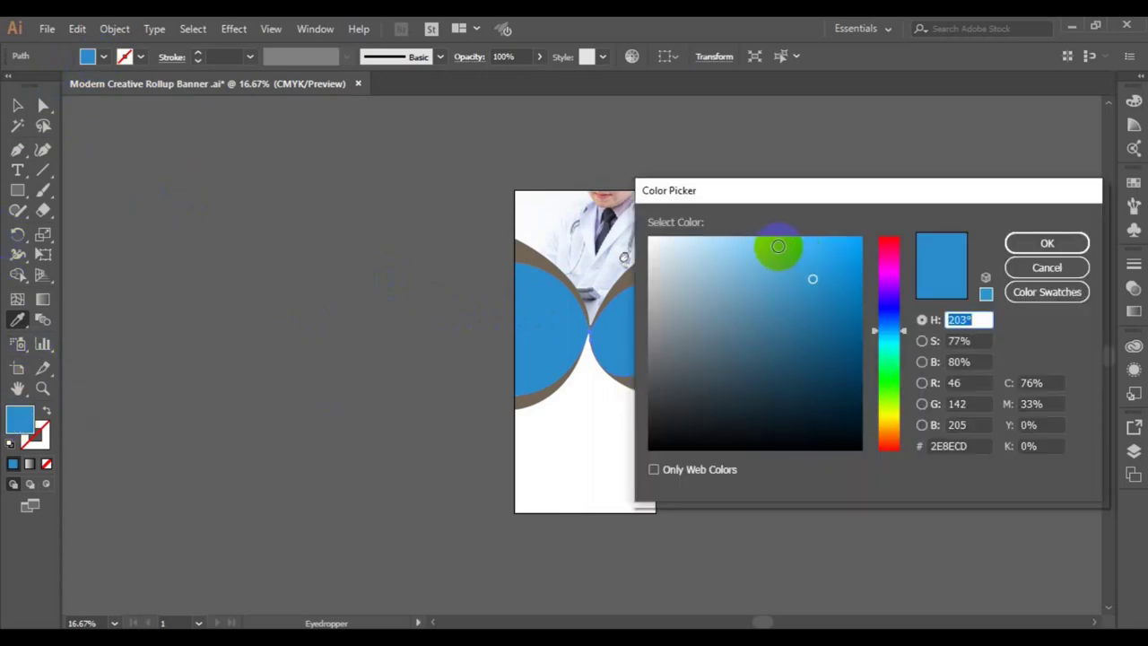
pyautogui.click(1063, 244)
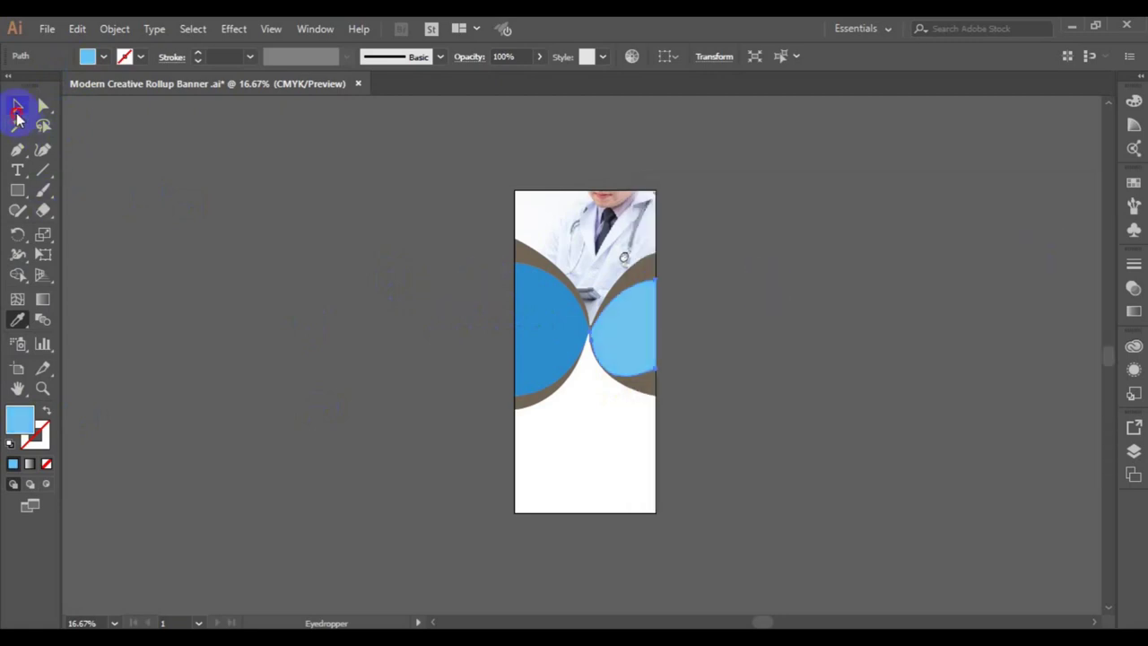
pyautogui.click(17, 109)
pyautogui.click(674, 390)
pyautogui.click(655, 391)
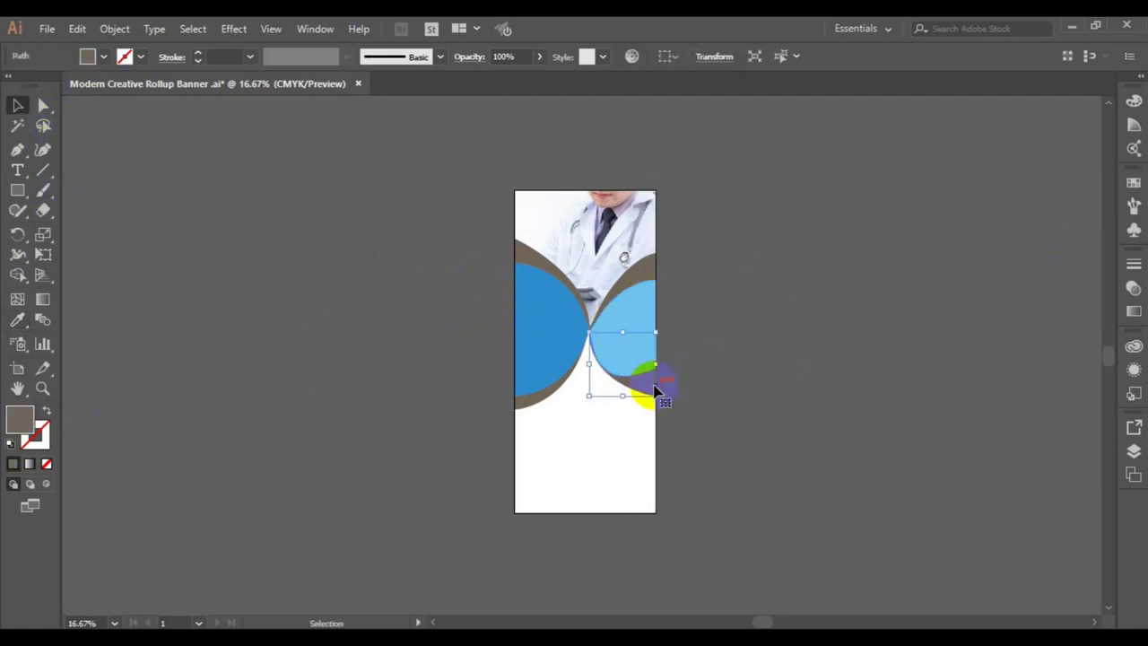
# - Fill the two selected brown bands with light green
pyautogui.moveTo(455, 249); pyautogui.dragTo(525, 269)
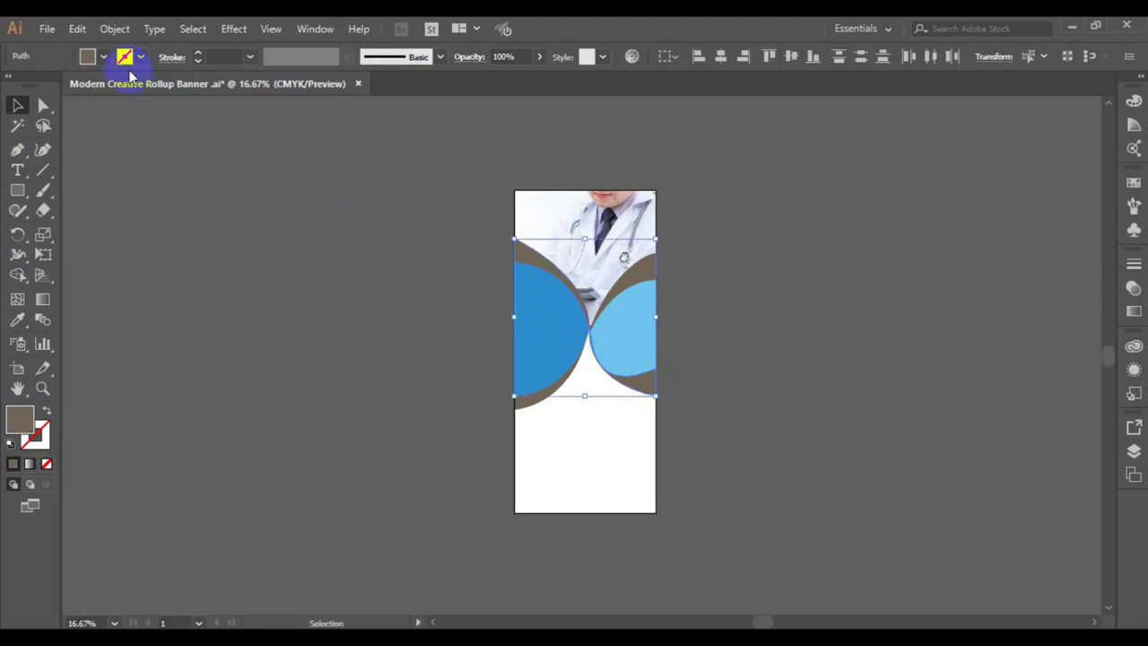
pyautogui.click(103, 58)
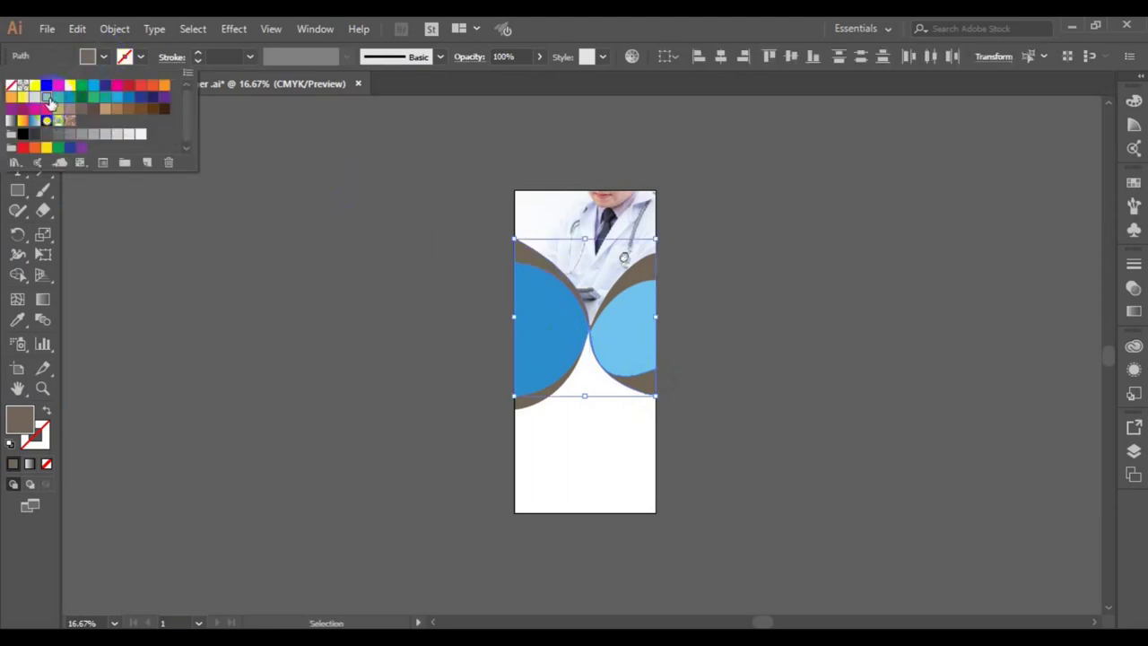
pyautogui.click(47, 96)
pyautogui.click(296, 296)
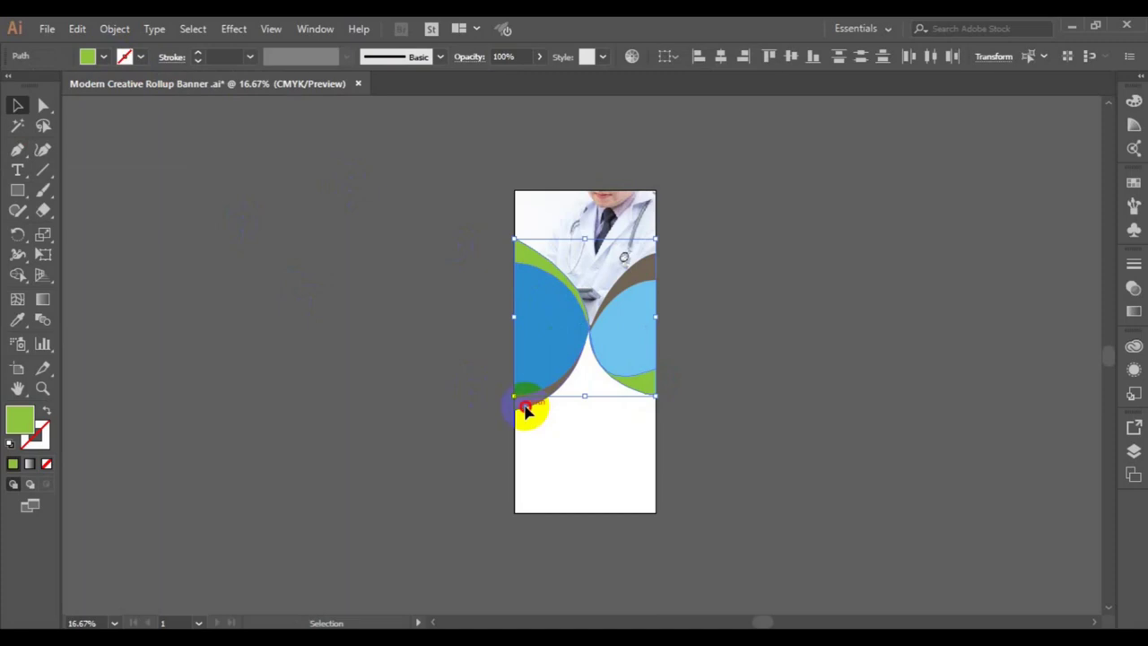
# - Fill the other two brown curves with darker green and save the banner
pyautogui.click(526, 410)
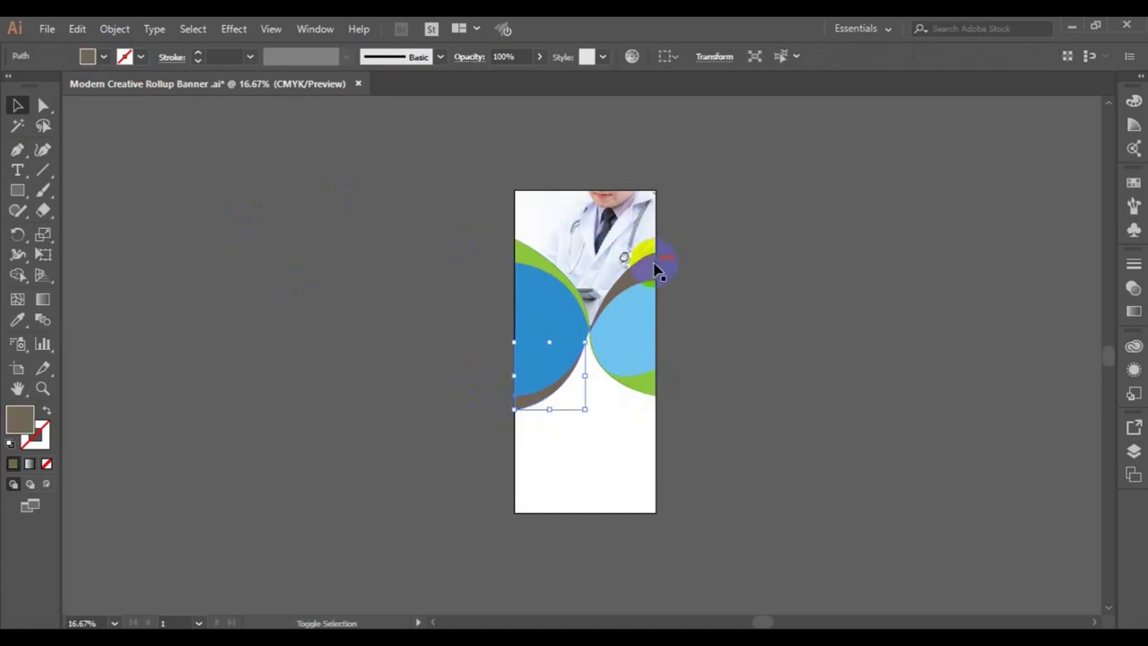
pyautogui.keyDown('shift'); pyautogui.click(654, 267); pyautogui.keyUp('shift')
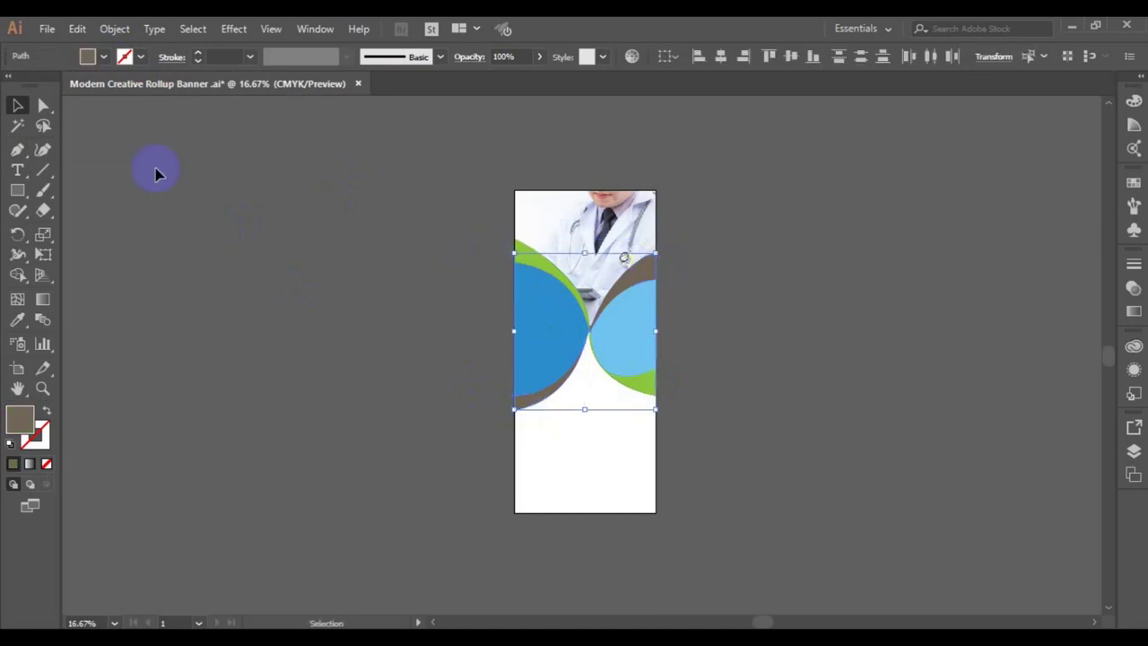
pyautogui.click(104, 57)
pyautogui.click(54, 109)
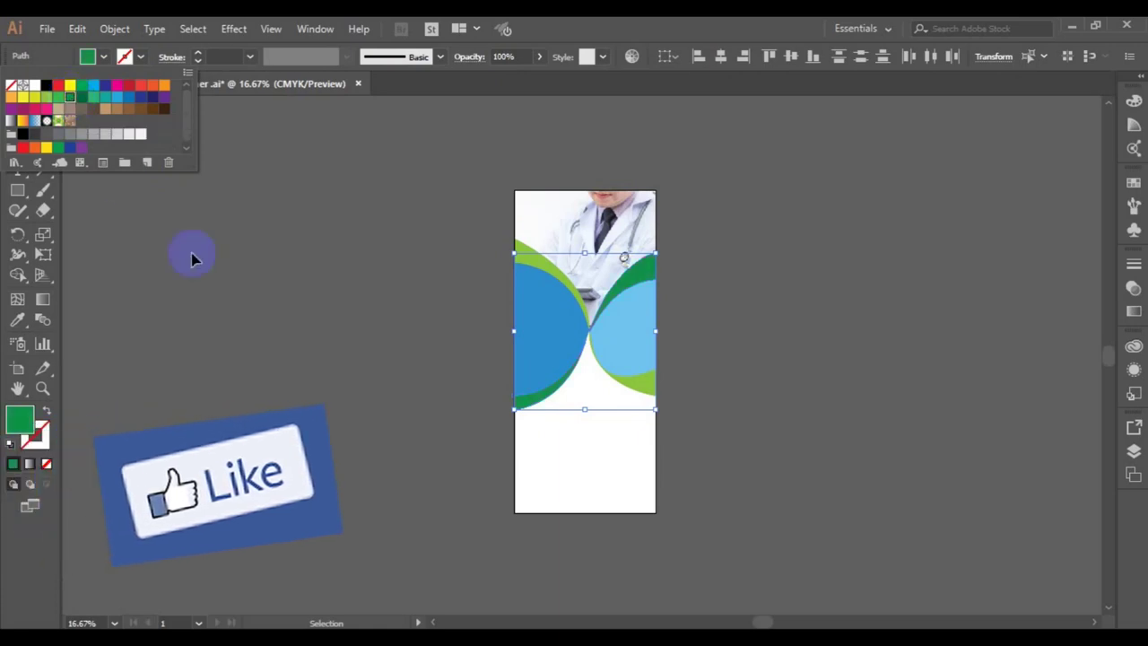
pyautogui.click(285, 375)
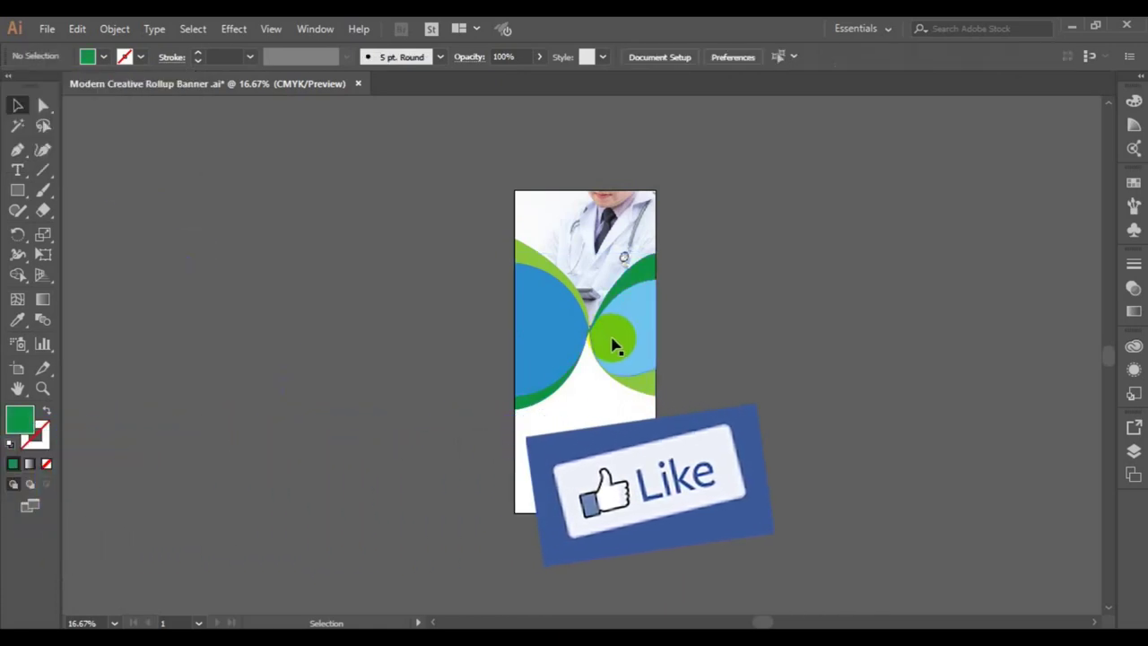
pyautogui.hotkey('ctrl', 's')
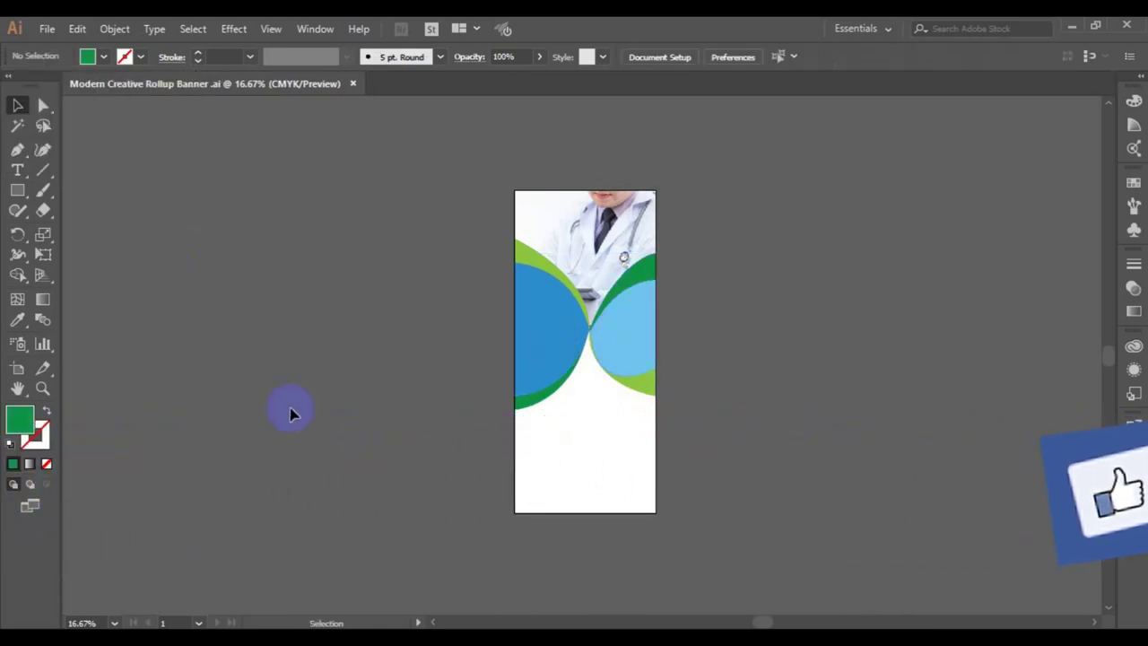
pyautogui.click(47, 28)
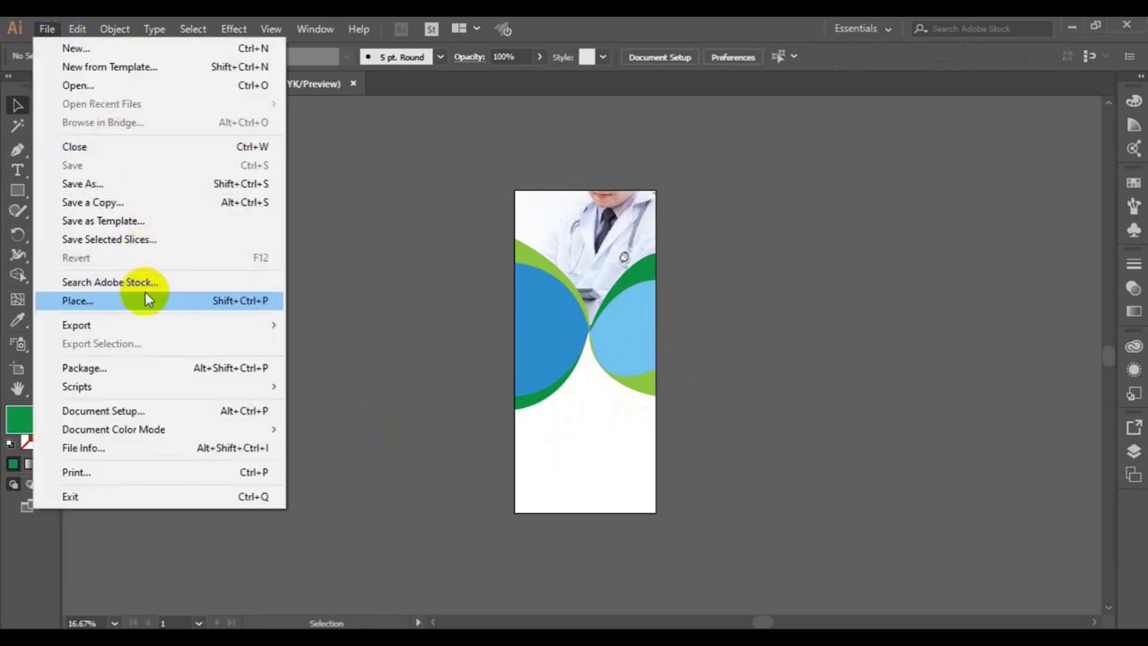
# - Place photo 20372 from the freepik stockpoto folder onto the banner canvas
pyautogui.click(148, 298)
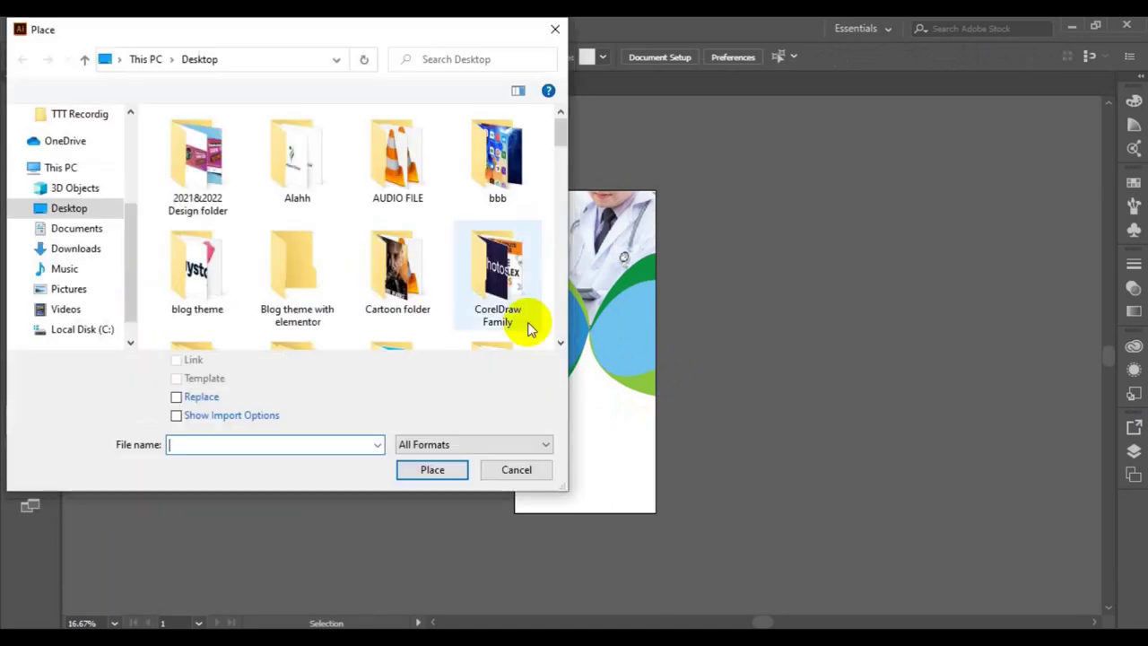
pyautogui.scroll(-1, 551, 332)
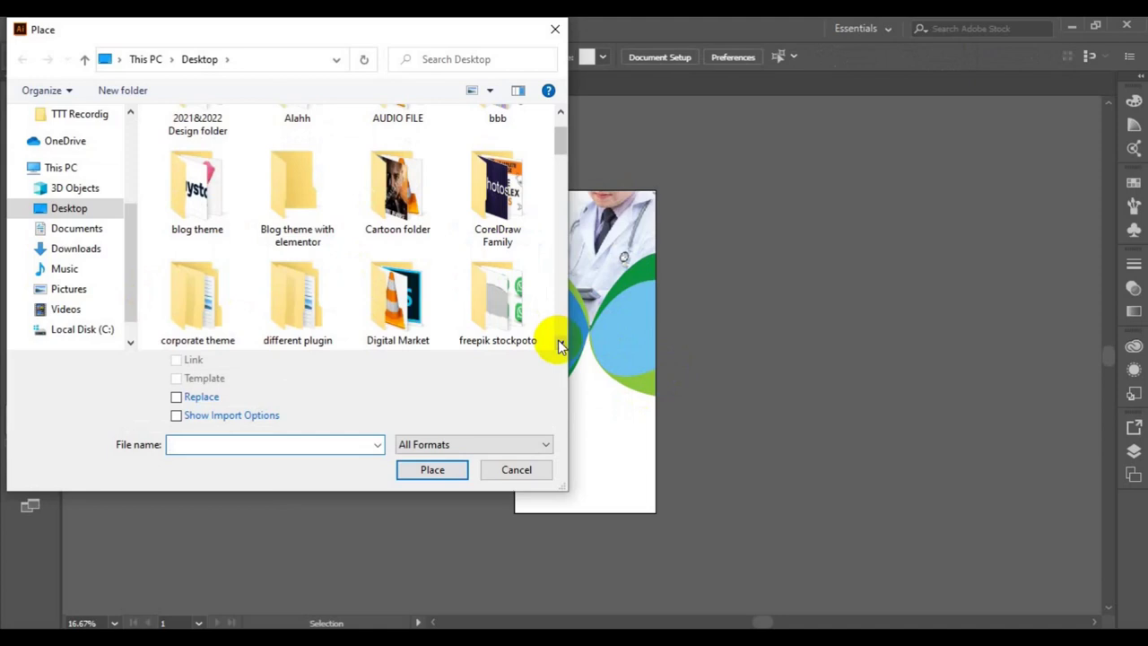
pyautogui.scroll(-1, 539, 323)
pyautogui.doubleClick(489, 220)
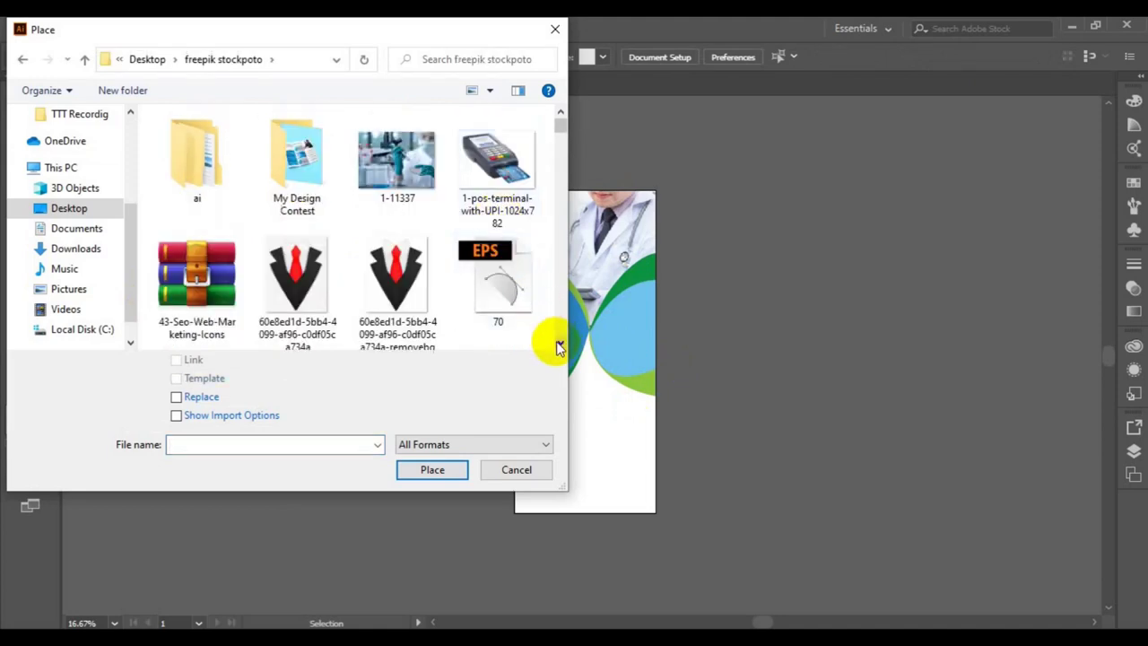
pyautogui.scroll(-2, 557, 347)
pyautogui.scroll(-2, 557, 348)
pyautogui.scroll(-2, 557, 347)
pyautogui.scroll(-2, 557, 347)
pyautogui.scroll(-2, 557, 347)
pyautogui.scroll(-2, 557, 348)
pyautogui.scroll(-2, 557, 347)
pyautogui.scroll(-2, 557, 347)
pyautogui.scroll(-2, 557, 348)
pyautogui.scroll(-2, 557, 347)
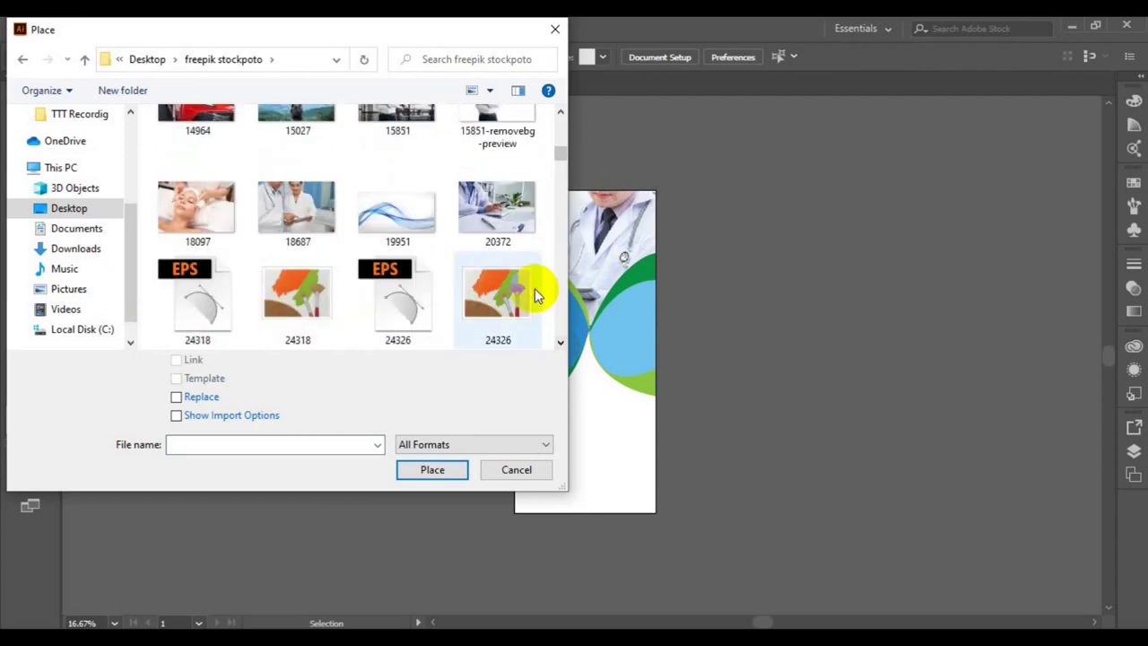
pyautogui.click(500, 219)
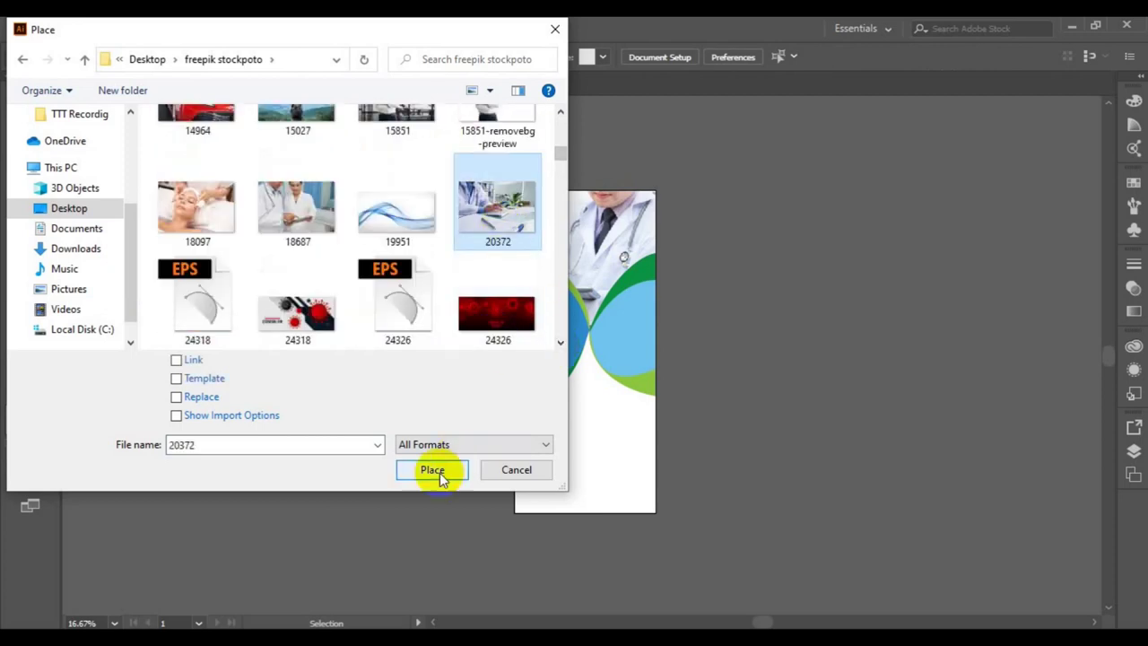
pyautogui.click(434, 471)
pyautogui.click(599, 303)
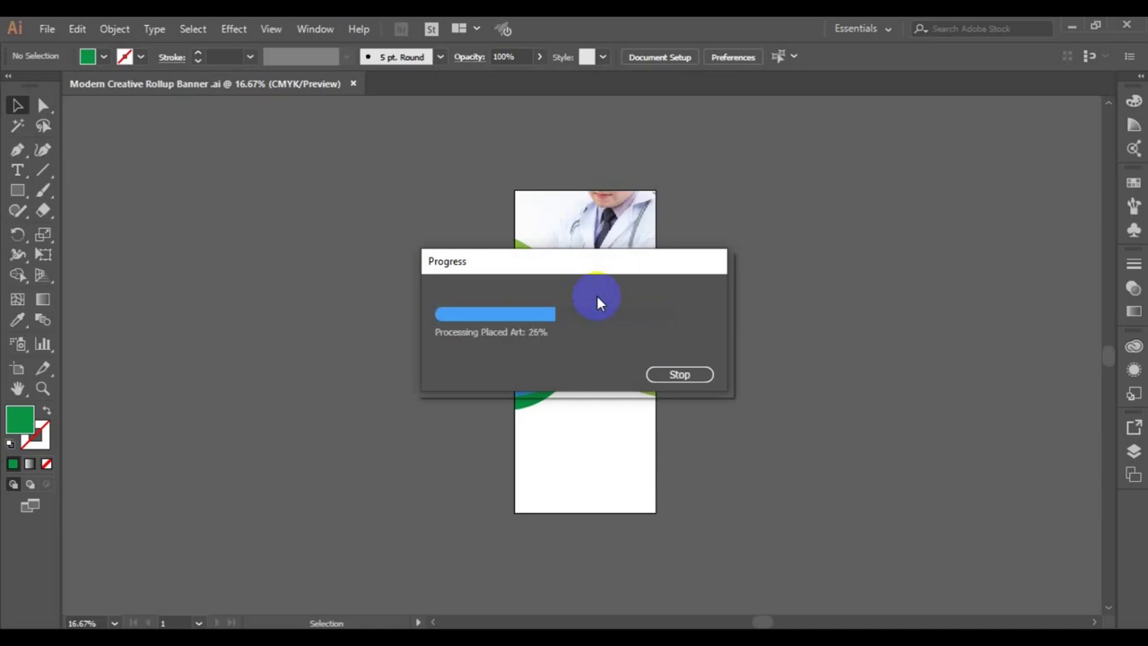
# - Size the photo over the banner's middle and preview a 90° rotation
pyautogui.moveTo(675, 377); pyautogui.dragTo(731, 405)
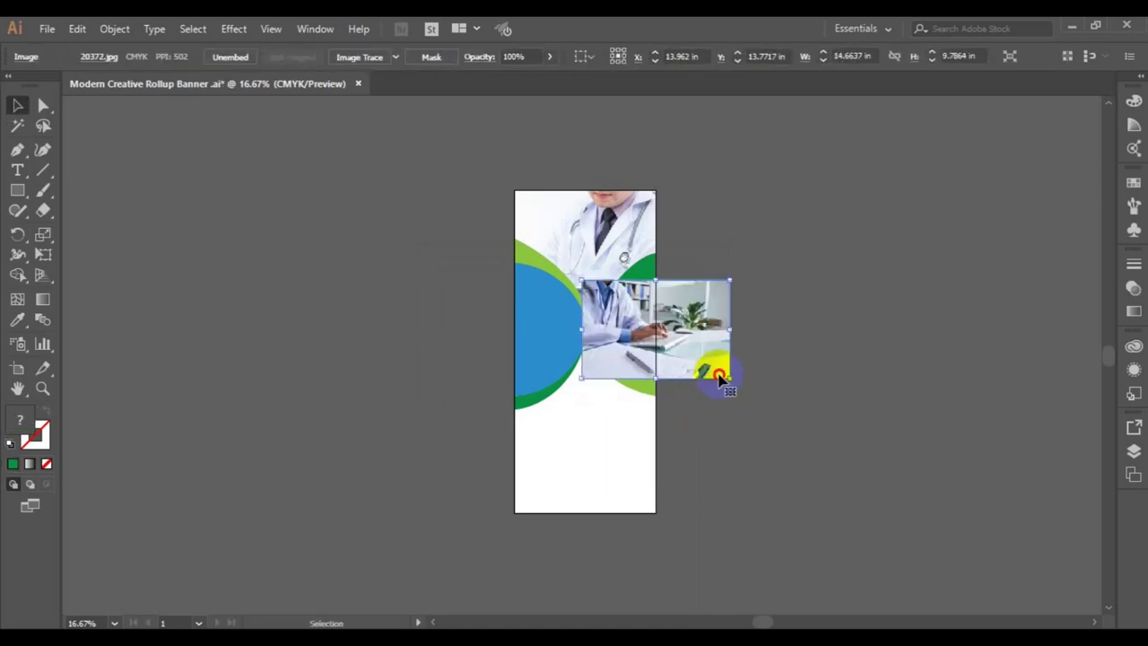
pyautogui.rightClick(721, 379)
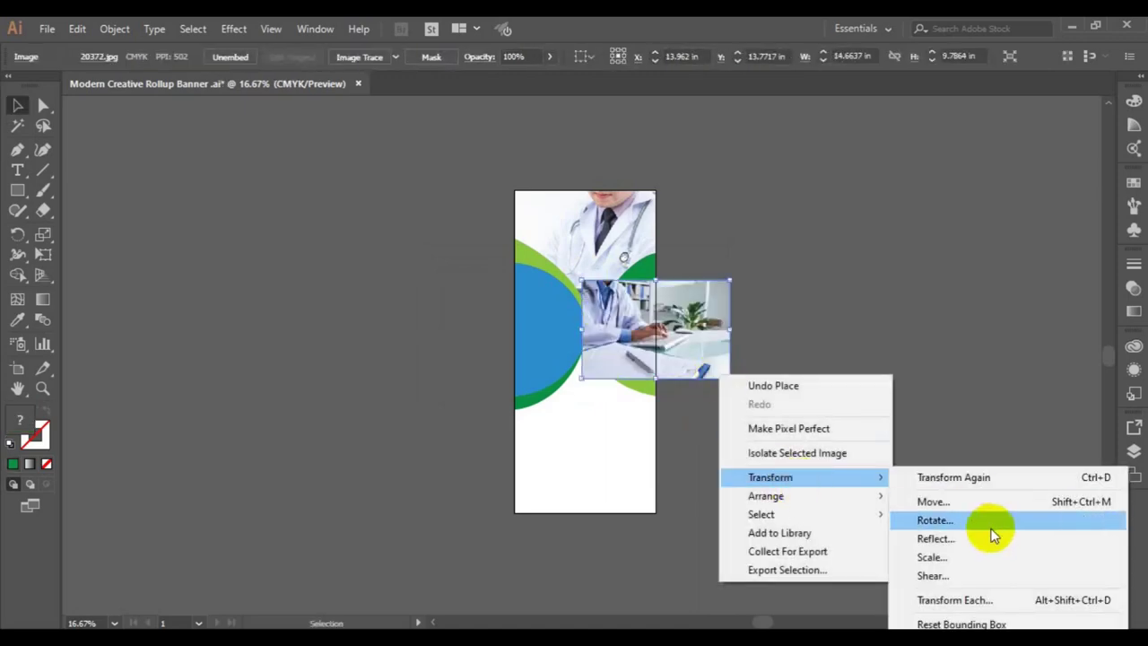
pyautogui.click(992, 529)
pyautogui.click(719, 416)
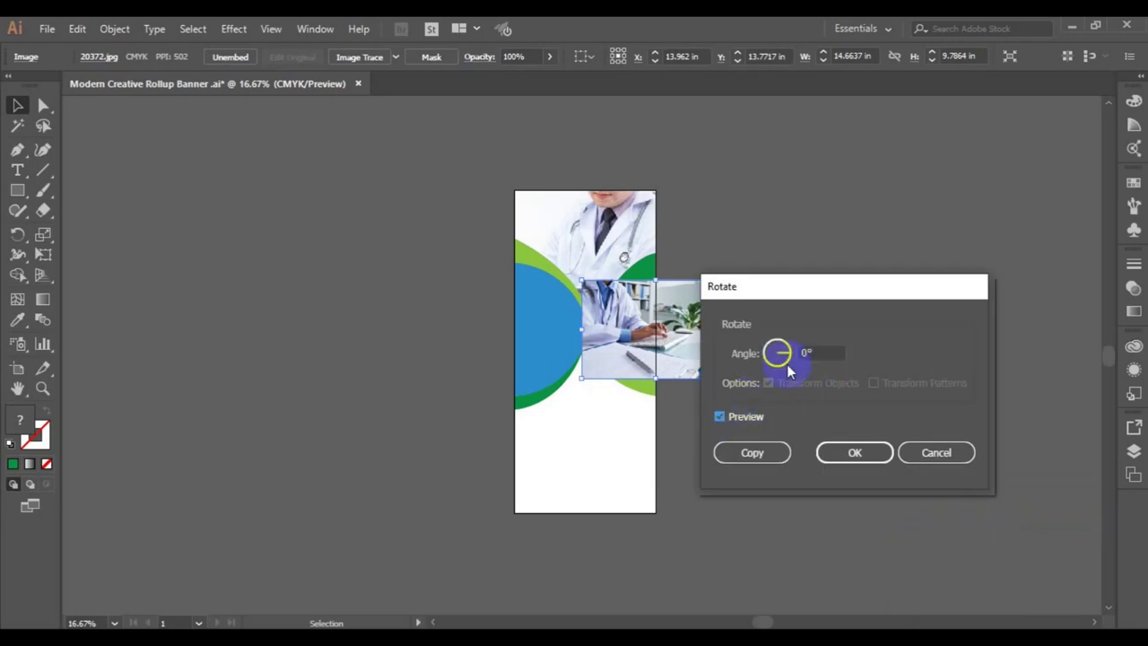
pyautogui.write('90')
pyautogui.click(719, 416)
pyautogui.click(720, 416)
pyautogui.write('180')
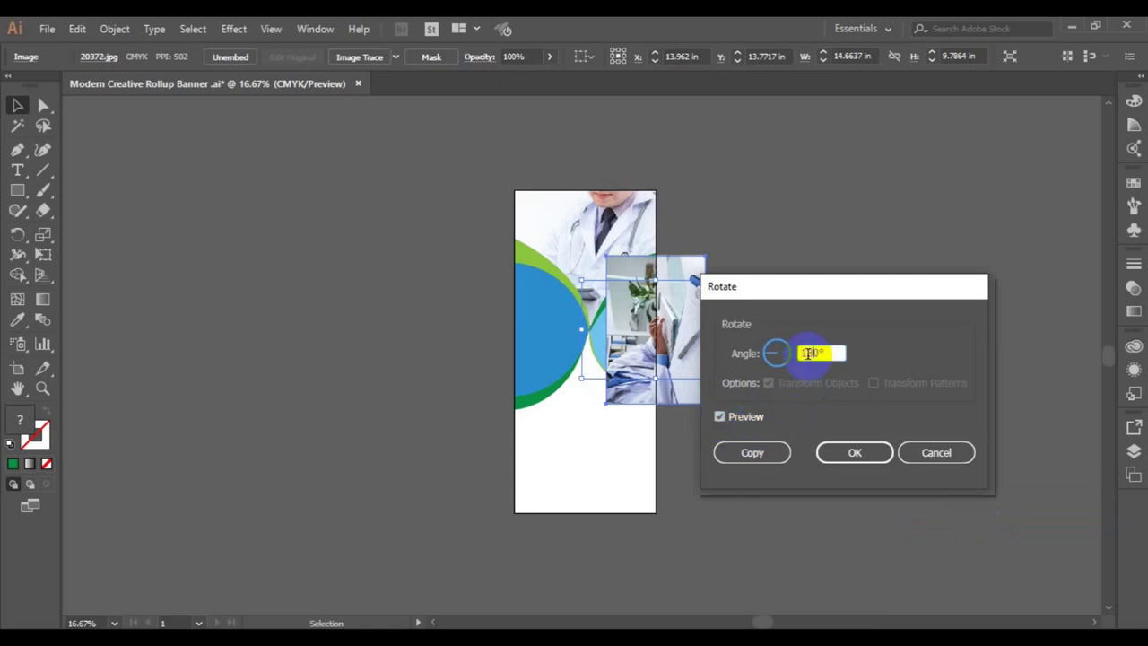
pyautogui.click(719, 417)
# - Preview 77° and 28° rotations, then cancel to keep the photo upright
pyautogui.click(808, 352)
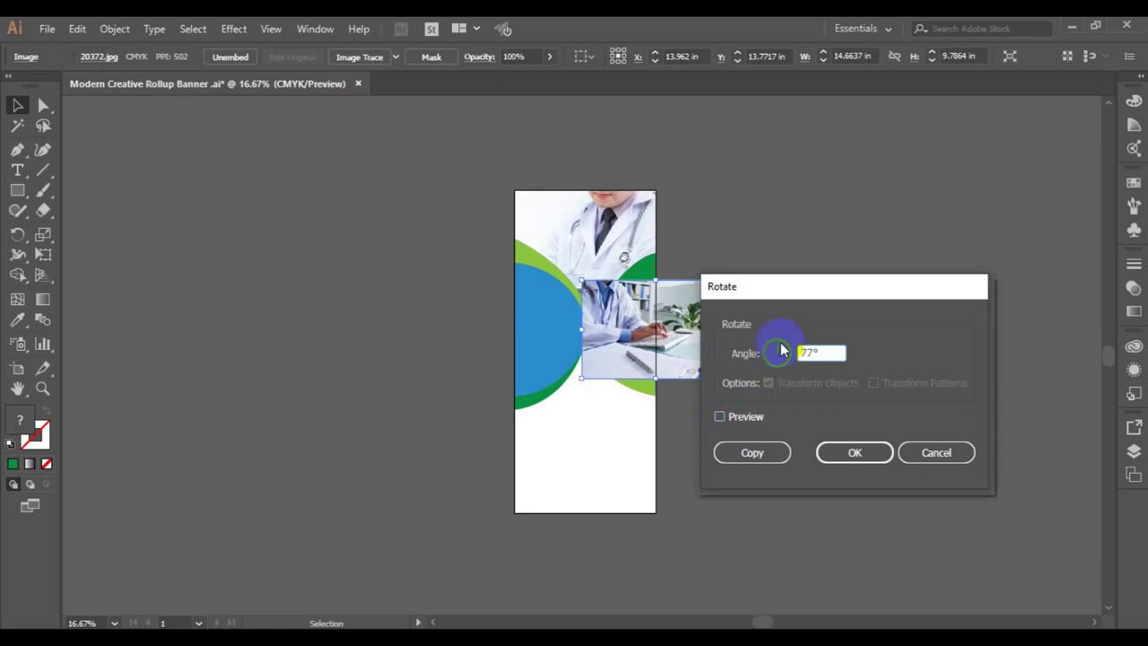
pyautogui.click(720, 419)
pyautogui.click(719, 417)
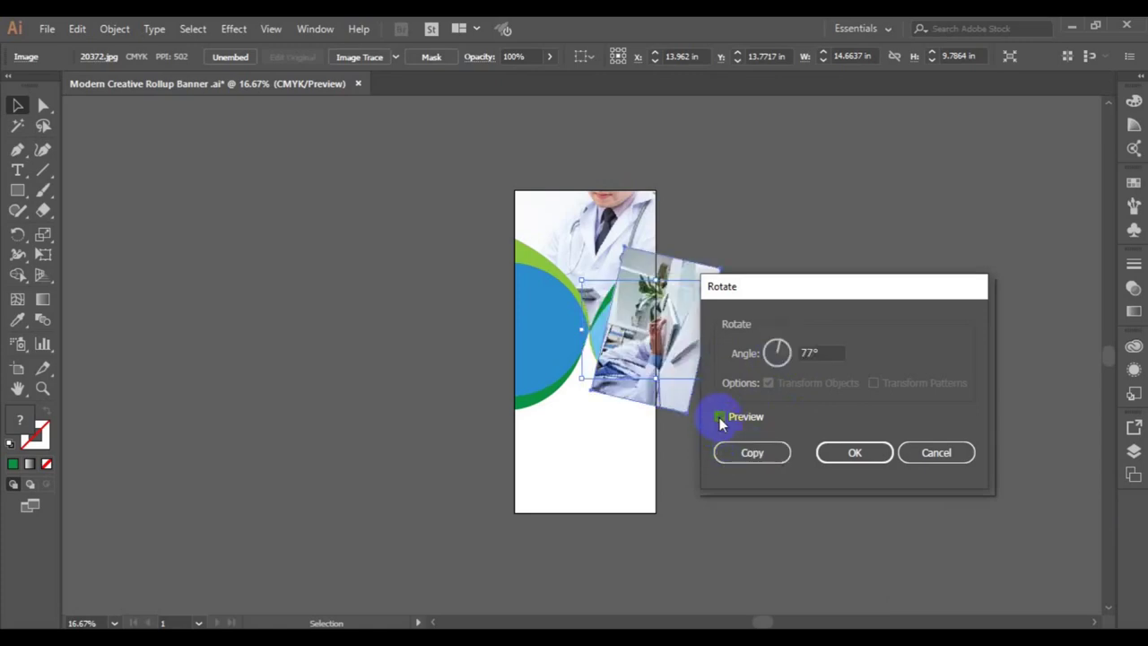
pyautogui.moveTo(777, 350); pyautogui.dragTo(785, 348)
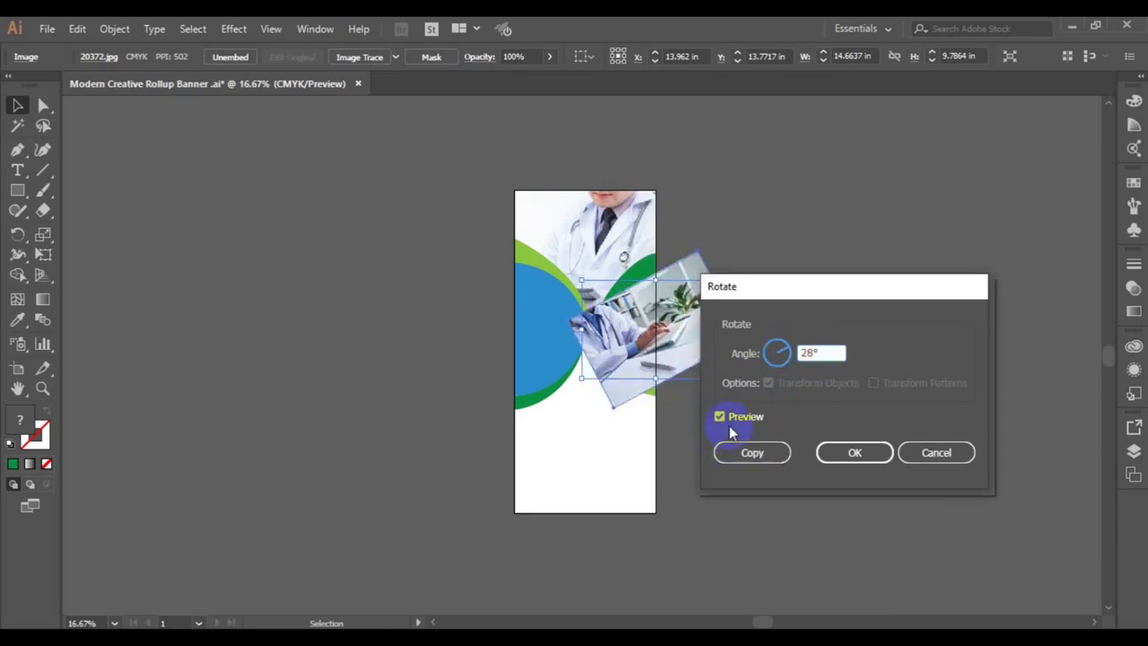
pyautogui.click(781, 375)
pyautogui.click(933, 453)
pyautogui.rightClick(698, 366)
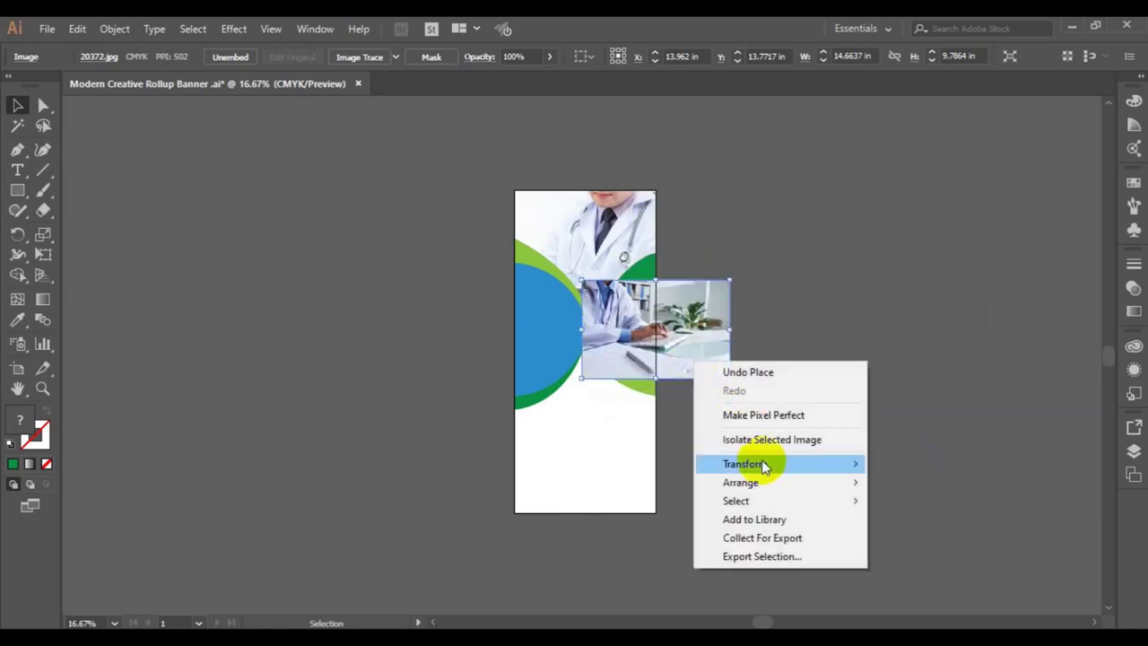
# - Mirror the photo, move it into the banner's middle and send it to the back
pyautogui.click(385, 438)
pyautogui.moveTo(704, 357); pyautogui.dragTo(635, 352)
pyautogui.rightClick(635, 352)
pyautogui.moveTo(686, 450)
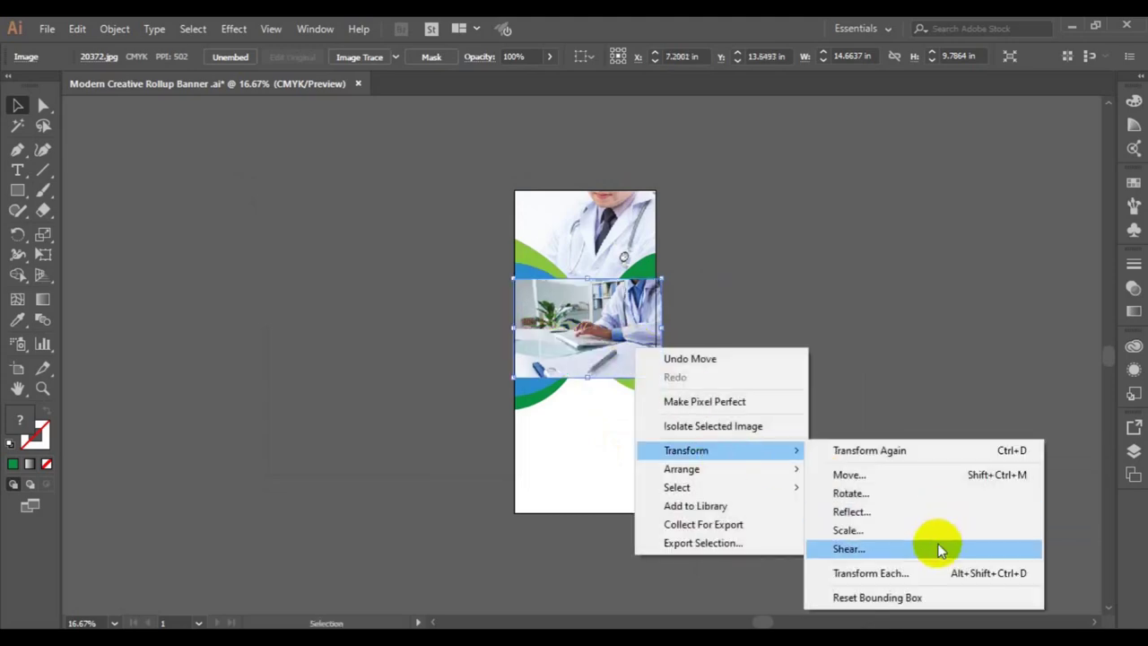
pyautogui.click(915, 523)
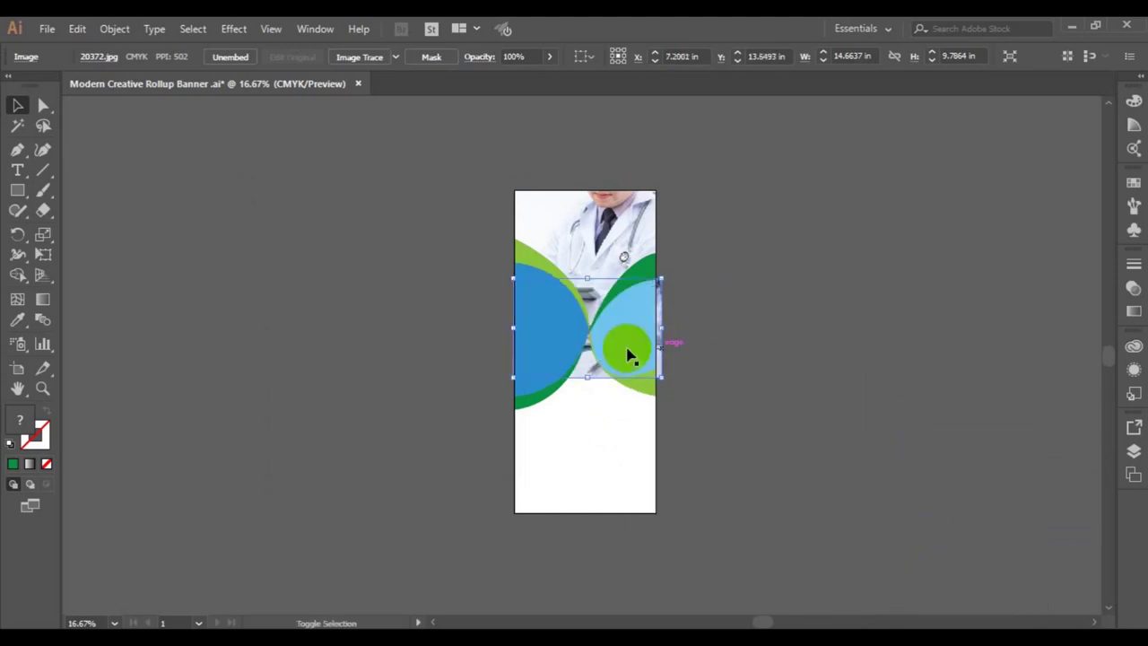
# - Clip the photo to the light-blue shape, then undo the clipping
pyautogui.keyDown('shift'); pyautogui.click(628, 354); pyautogui.keyUp('shift')
pyautogui.rightClick(628, 354)
pyautogui.click(697, 470)
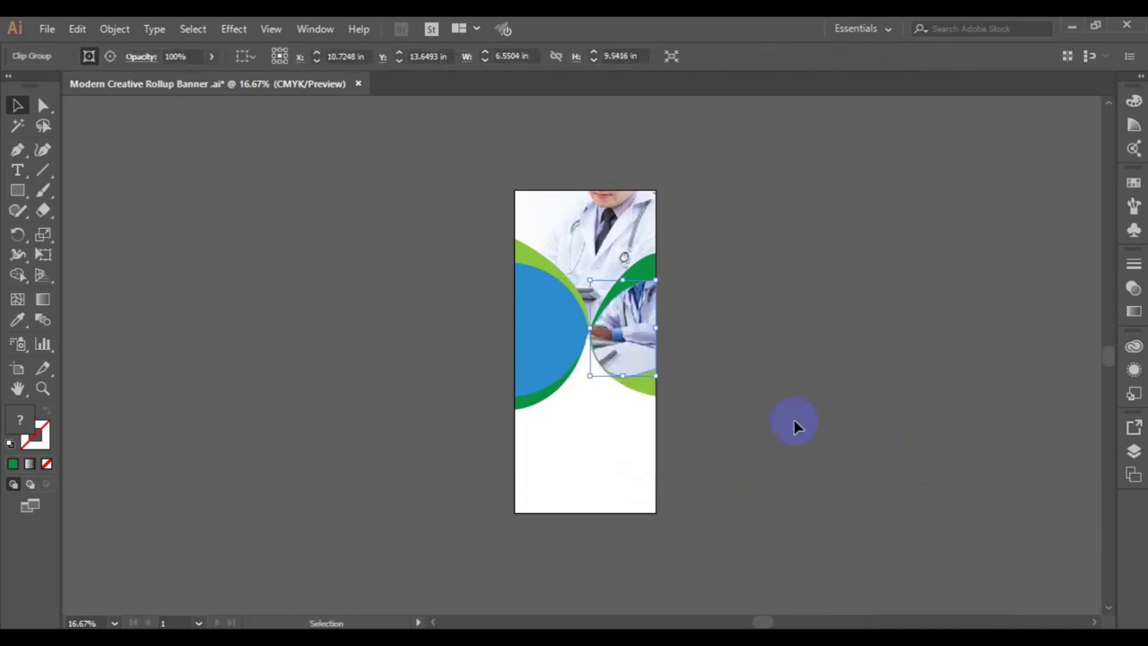
pyautogui.hotkey('ctrl', 'z')
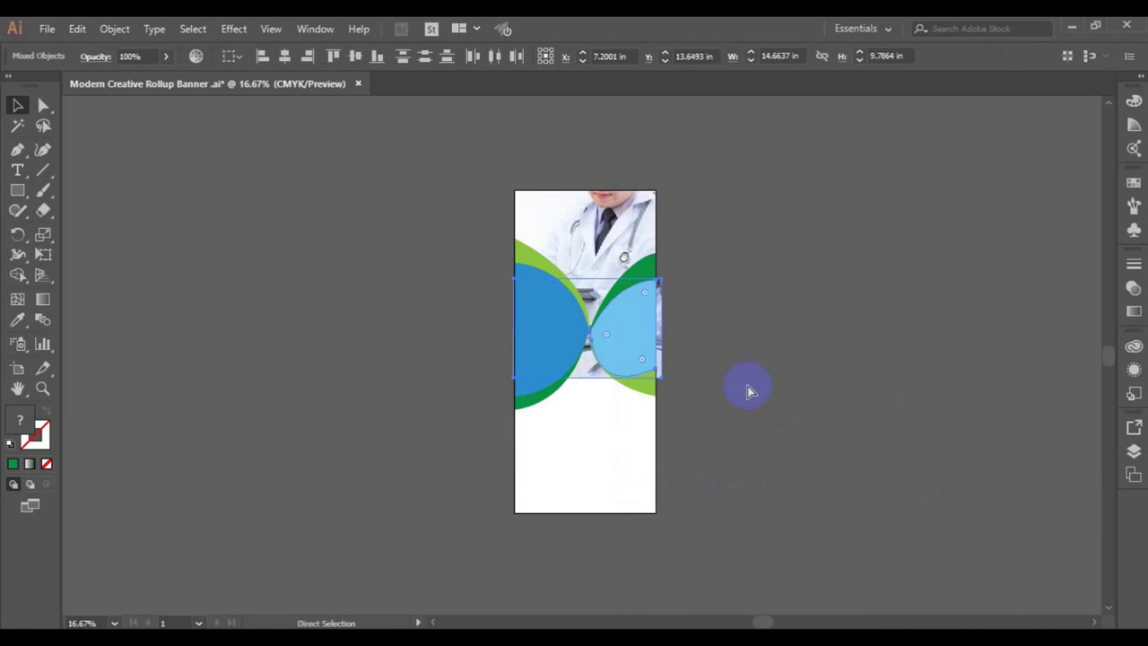
# - Fine-tune the photo's horizontal position in the banner's middle
pyautogui.moveTo(544, 333); pyautogui.dragTo(571, 331)
pyautogui.hotkey('ctrl', 'z')
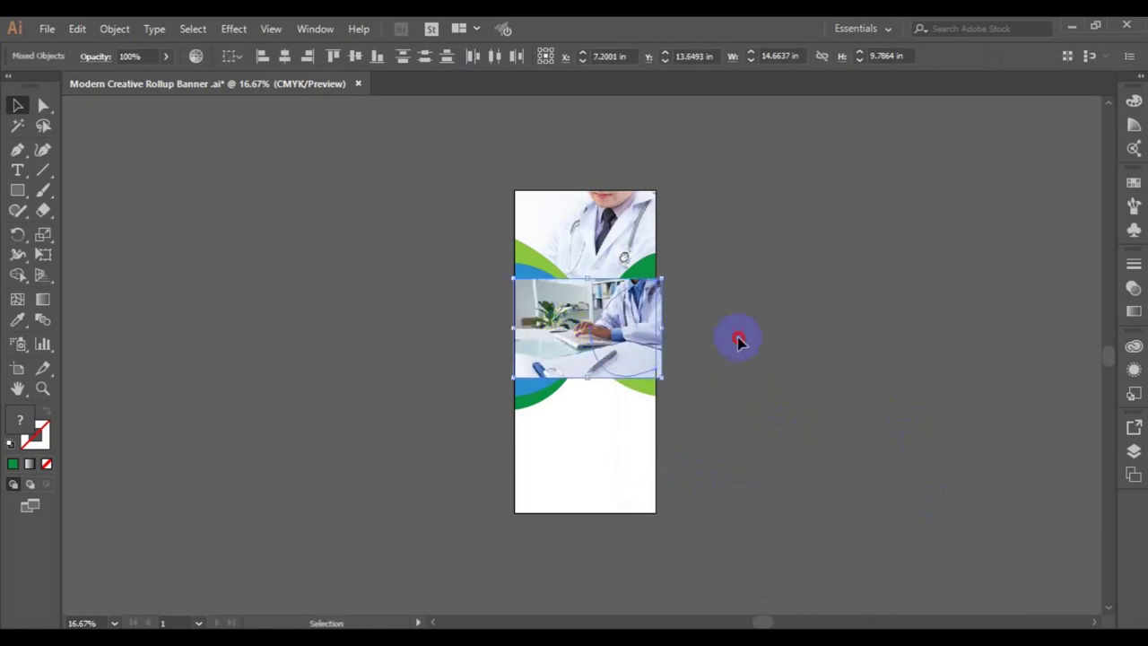
pyautogui.click(564, 333)
pyautogui.moveTo(561, 334); pyautogui.dragTo(587, 344)
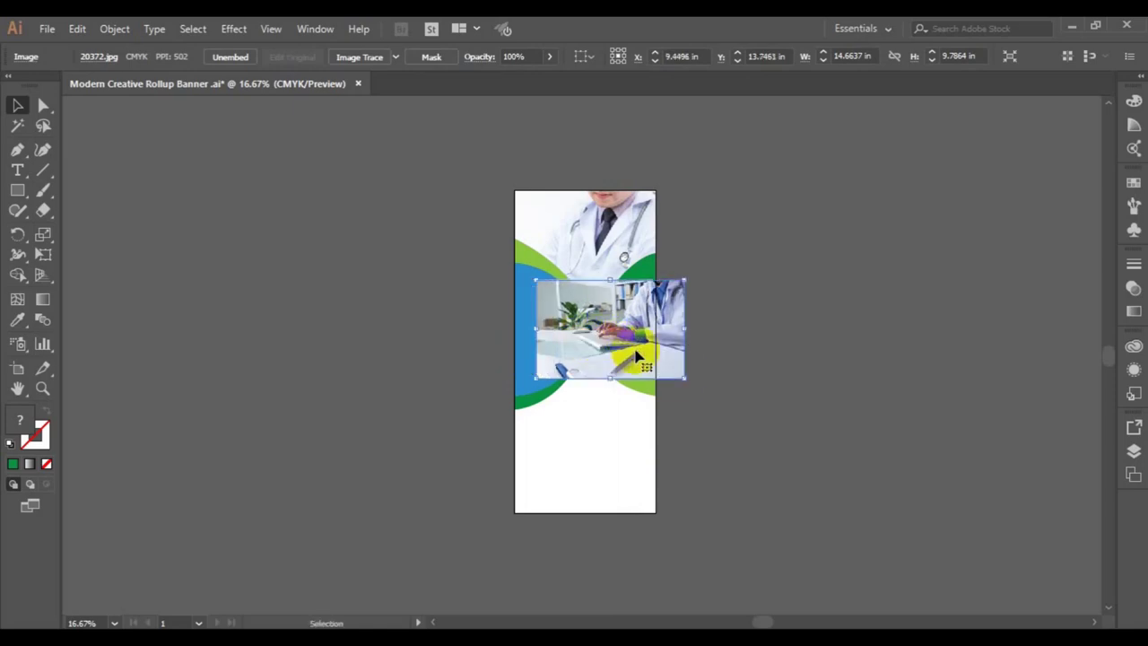
pyautogui.moveTo(675, 356); pyautogui.dragTo(668, 355)
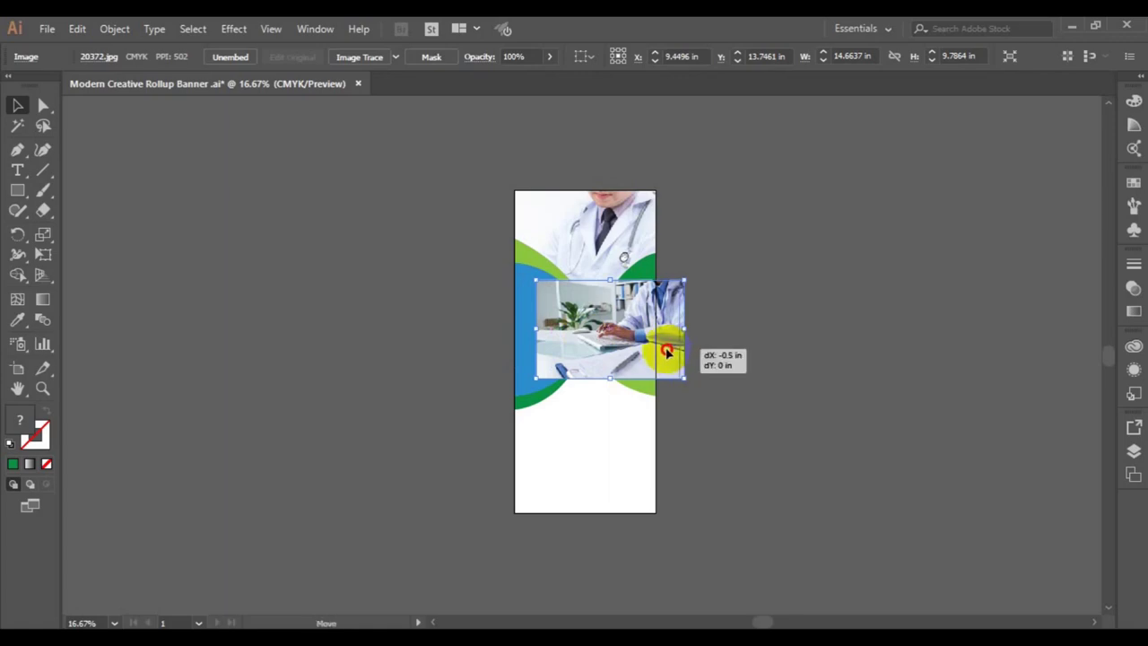
# - Send the photo to the back and clip it inside the right light-blue shape
pyautogui.rightClick(666, 349)
pyautogui.moveTo(714, 470)
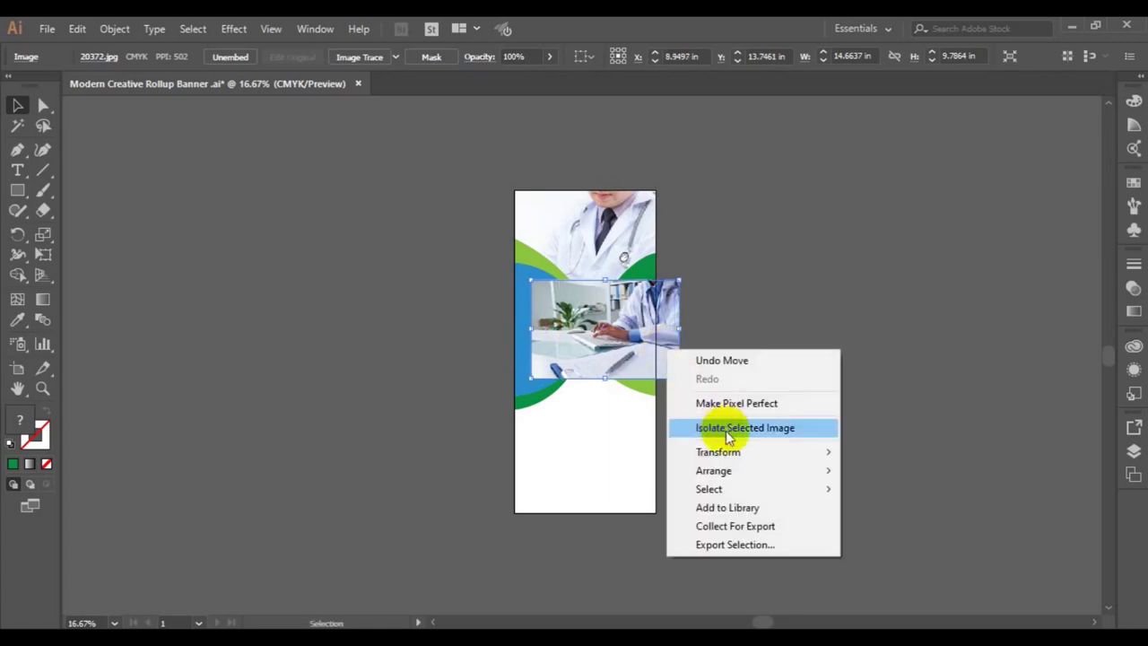
pyautogui.click(893, 526)
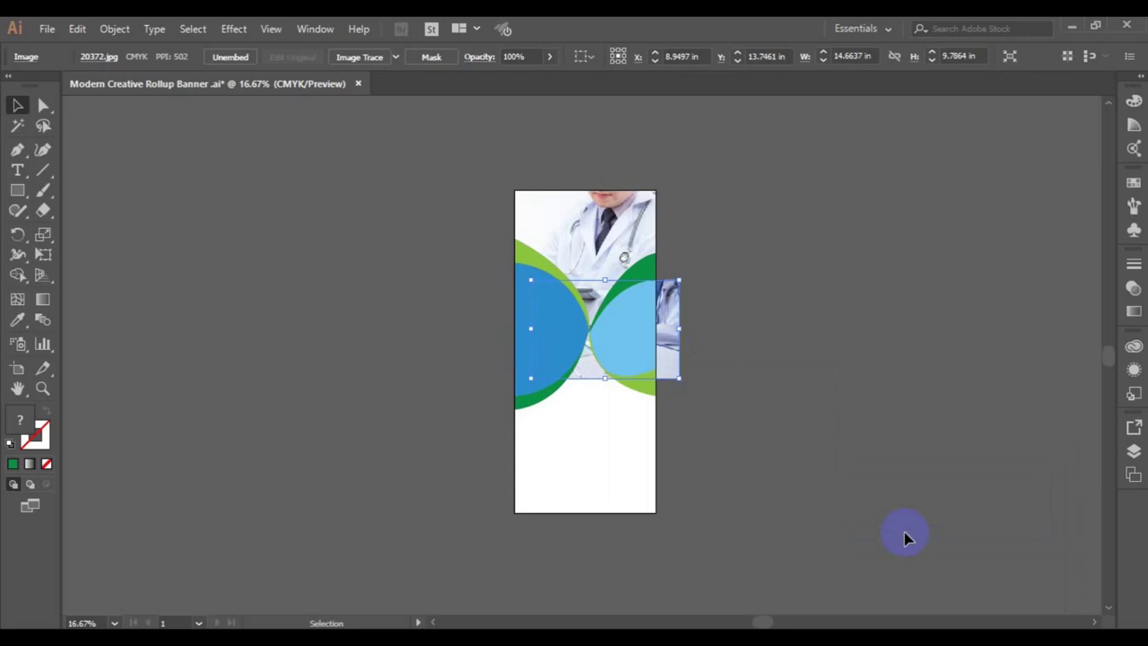
pyautogui.click(635, 361)
pyautogui.rightClick(635, 362)
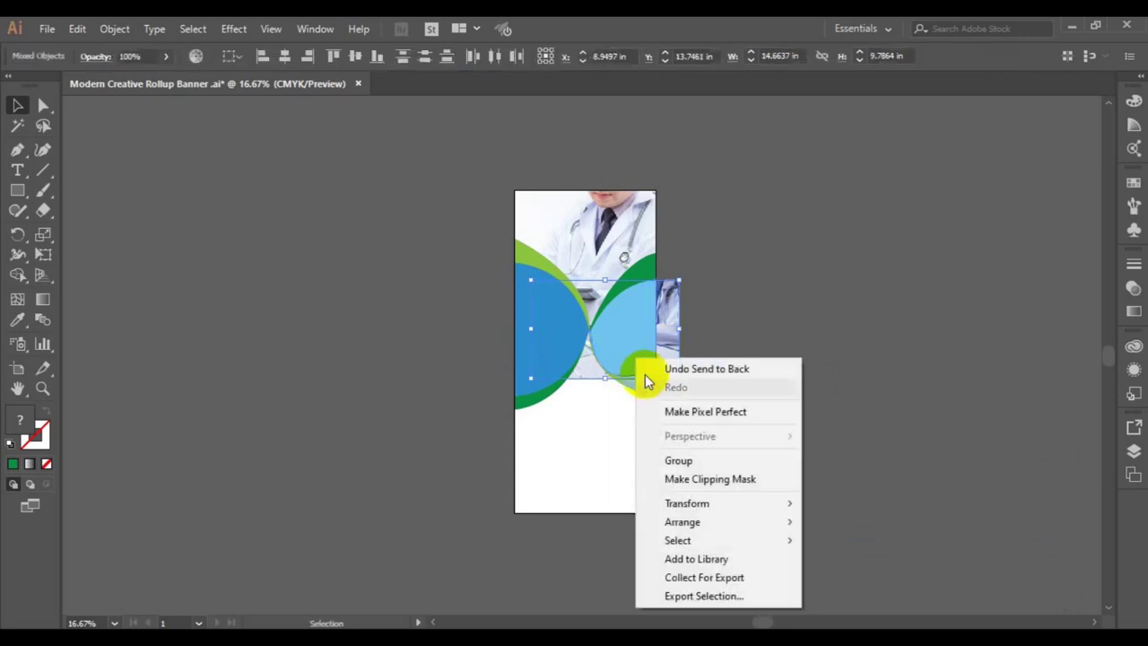
pyautogui.click(661, 478)
# - Save, zoom in, and sample dark green onto the large blue left lens
pyautogui.click(792, 410)
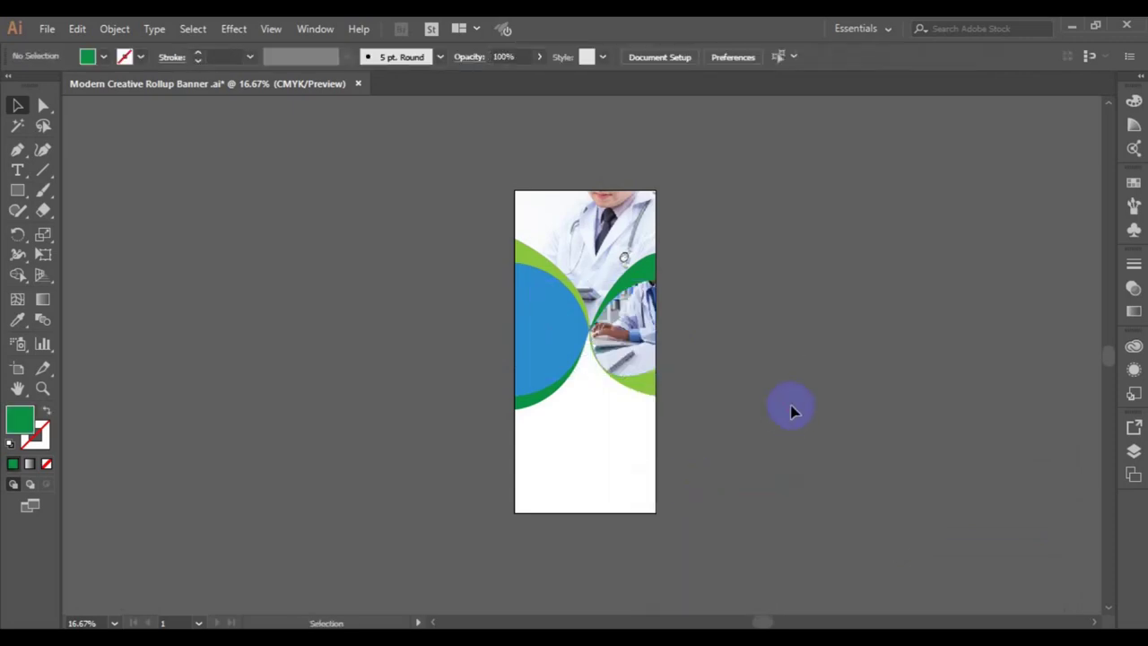
pyautogui.hotkey('ctrl', 's')
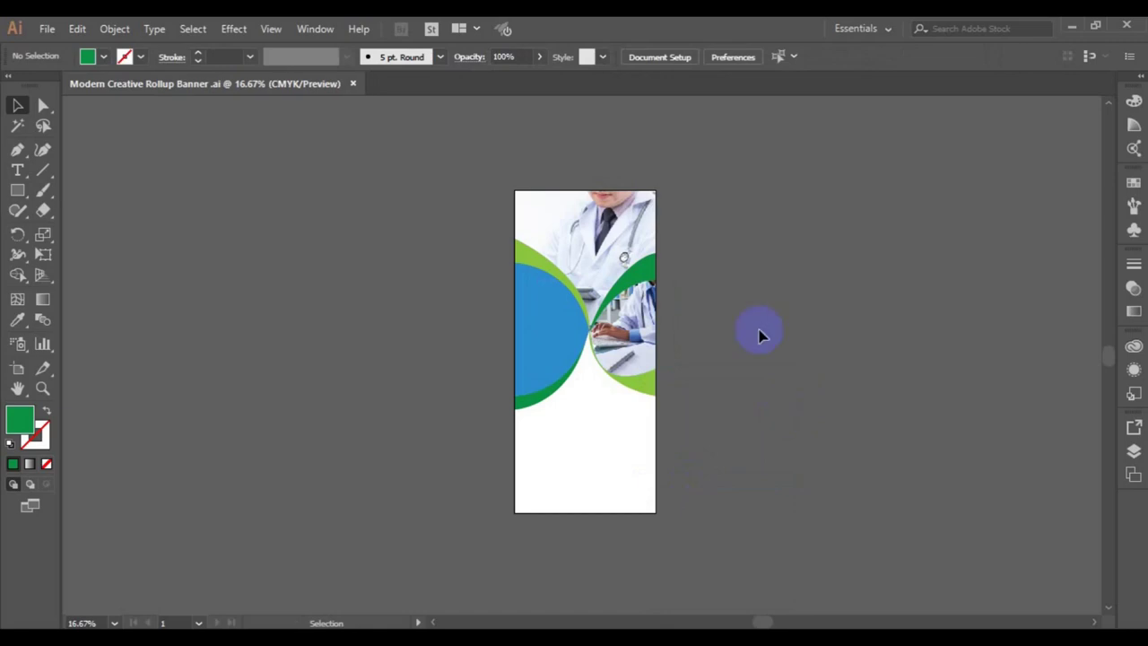
pyautogui.hotkey('ctrl', '+')
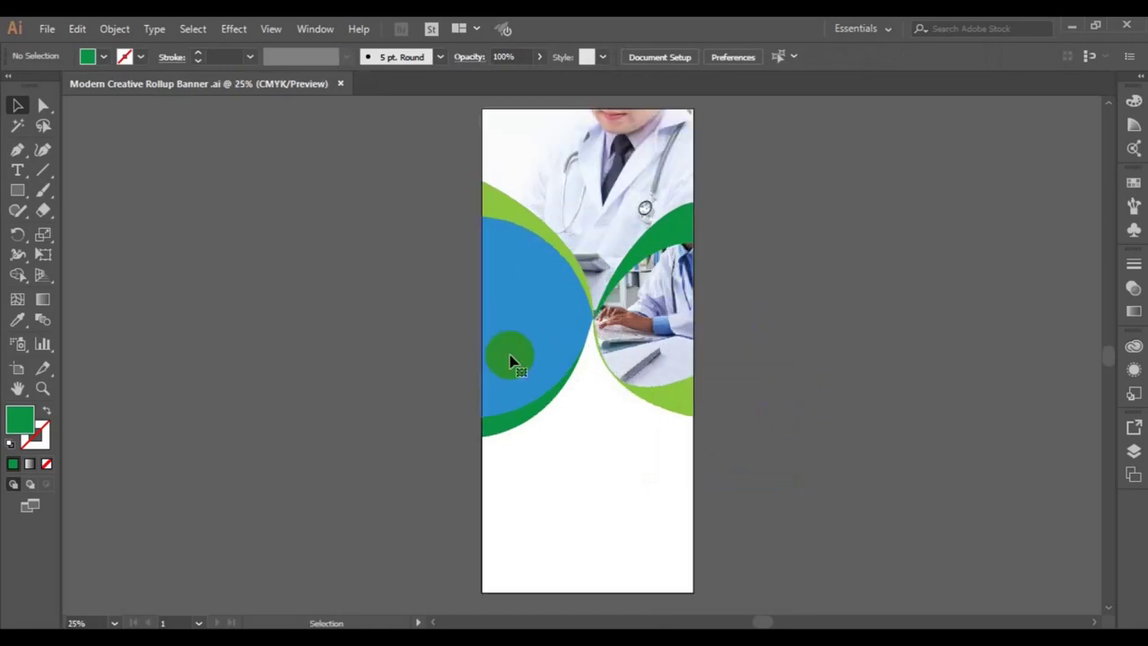
pyautogui.click(509, 362)
pyautogui.click(17, 319)
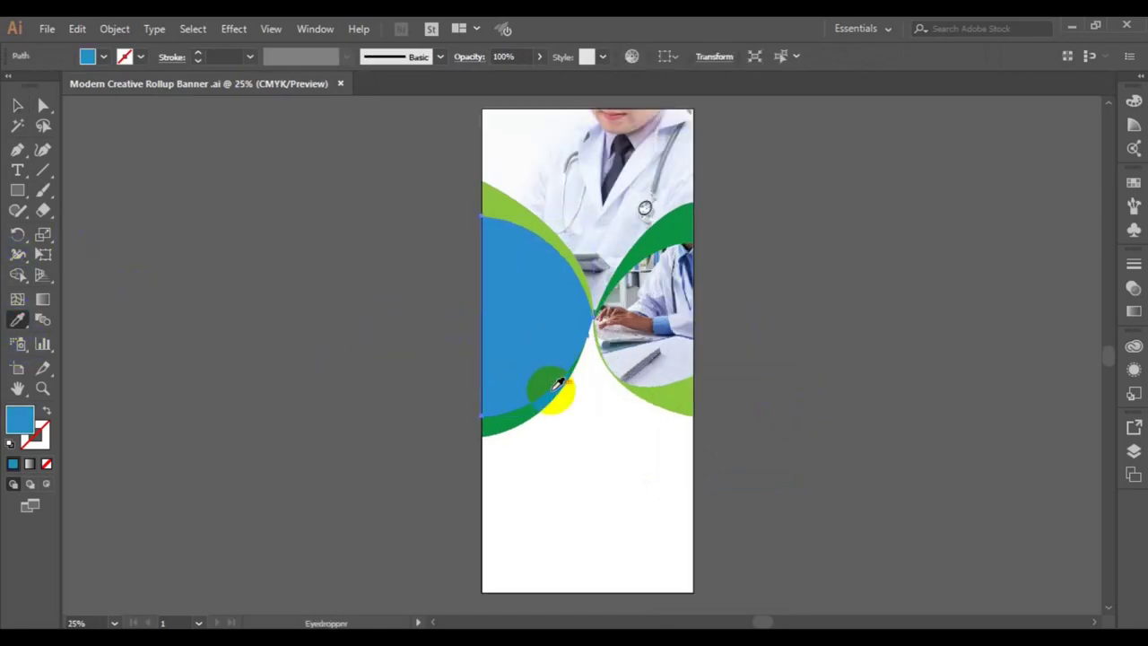
pyautogui.click(556, 386)
pyautogui.click(18, 106)
# - Fill the lower-left back curve light grey and copy that grey onto the upper-right curve
pyautogui.click(246, 282)
pyautogui.click(494, 436)
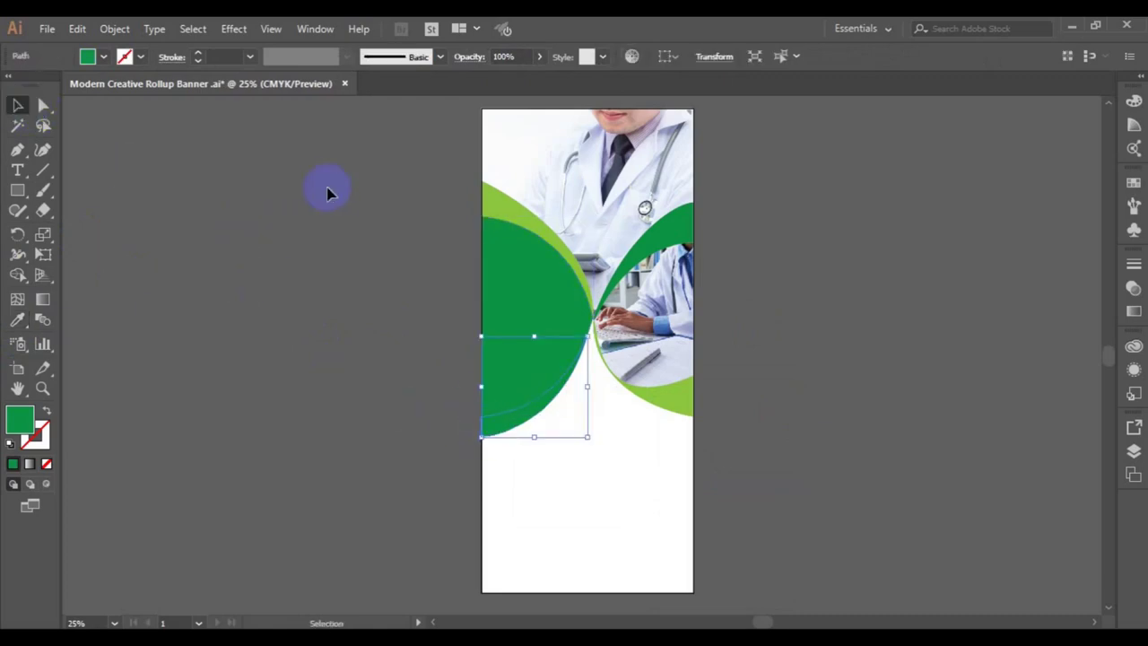
pyautogui.click(103, 57)
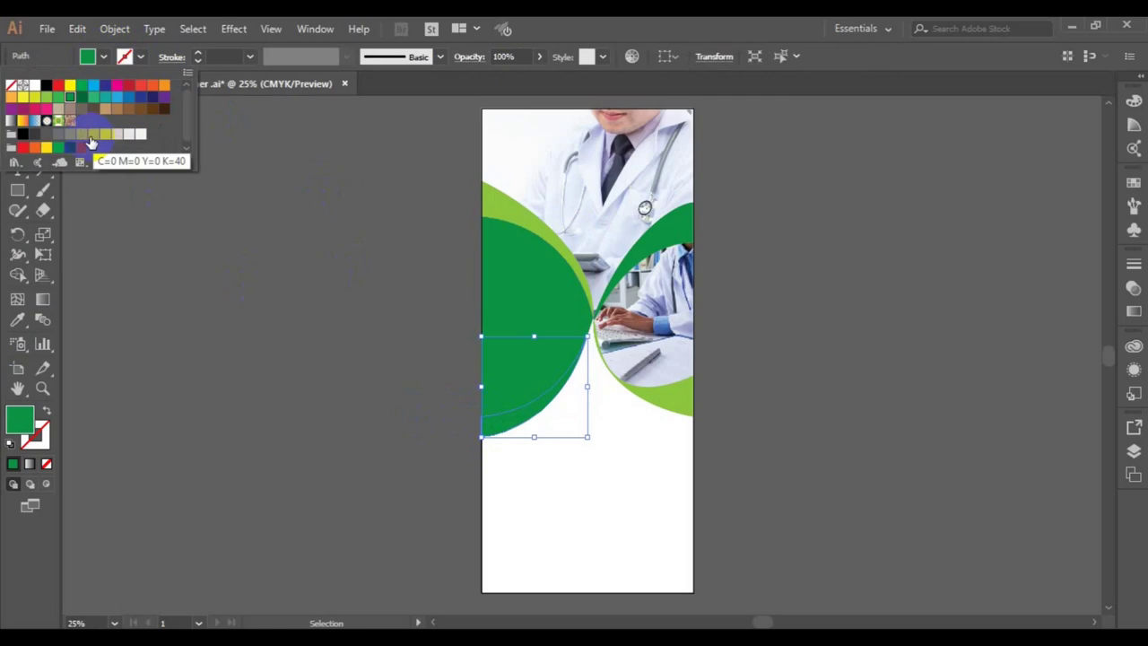
pyautogui.click(105, 134)
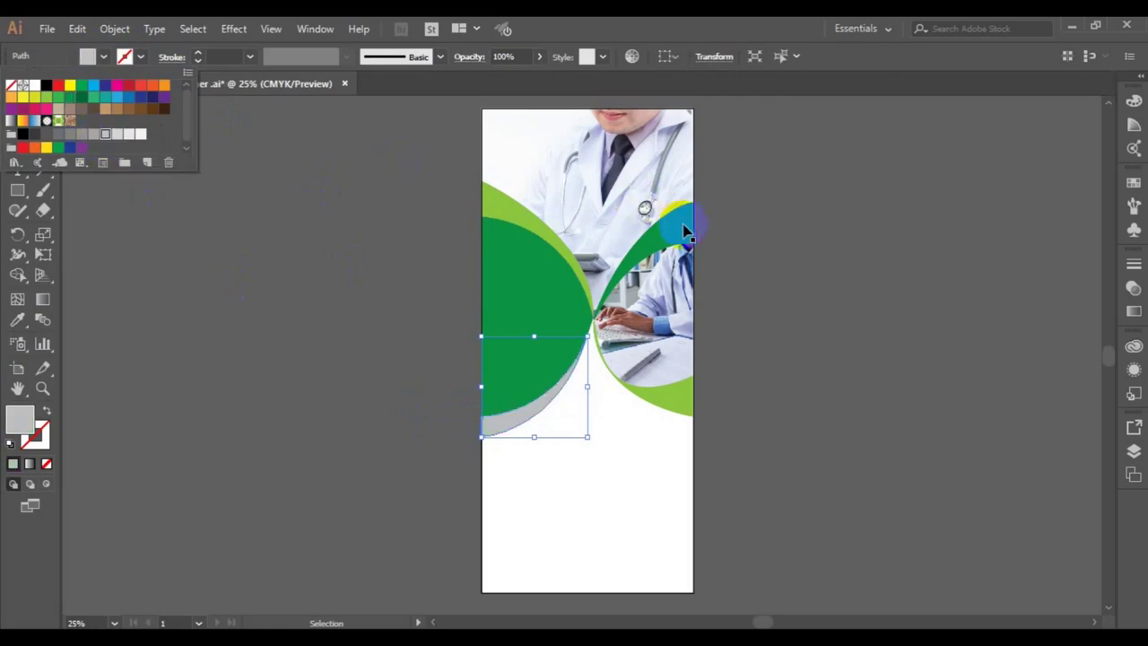
pyautogui.click(794, 273)
pyautogui.click(793, 273)
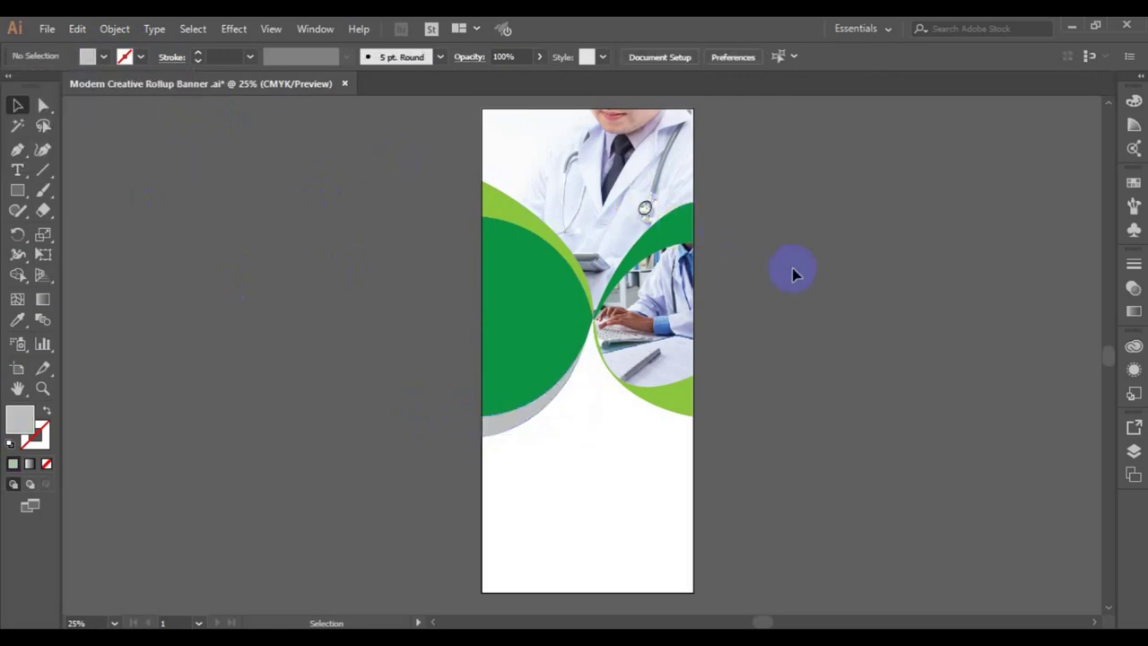
pyautogui.click(667, 242)
pyautogui.click(18, 319)
pyautogui.click(542, 408)
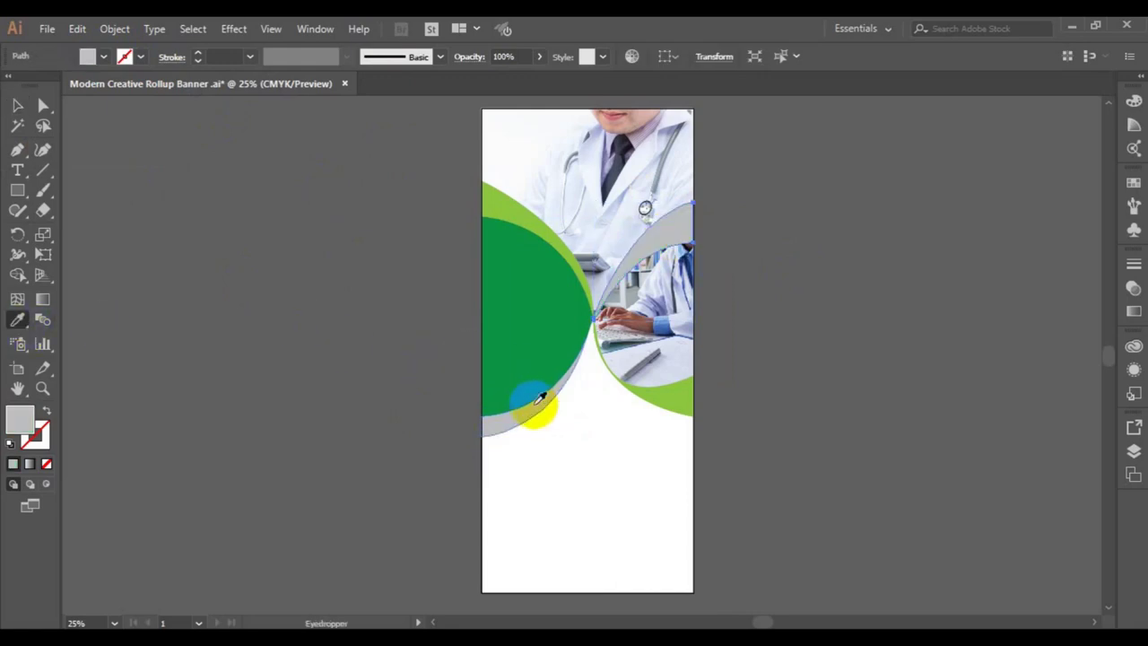
pyautogui.click(18, 105)
pyautogui.click(302, 280)
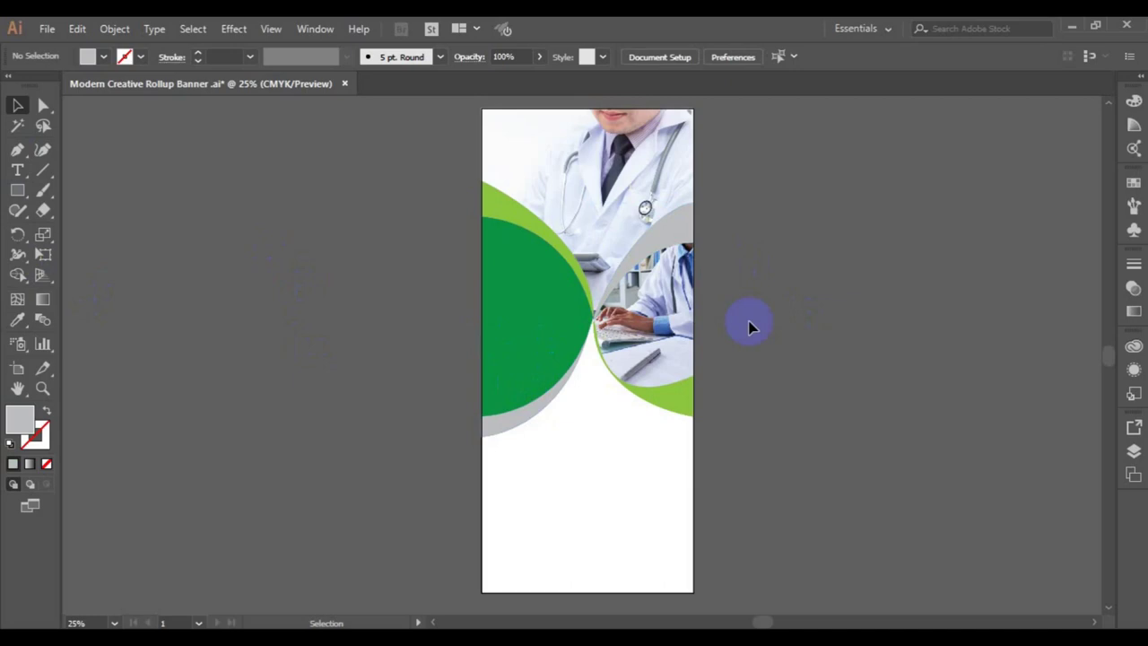
# - Sample blue onto both grey curves
pyautogui.click(675, 238)
pyautogui.click(546, 404)
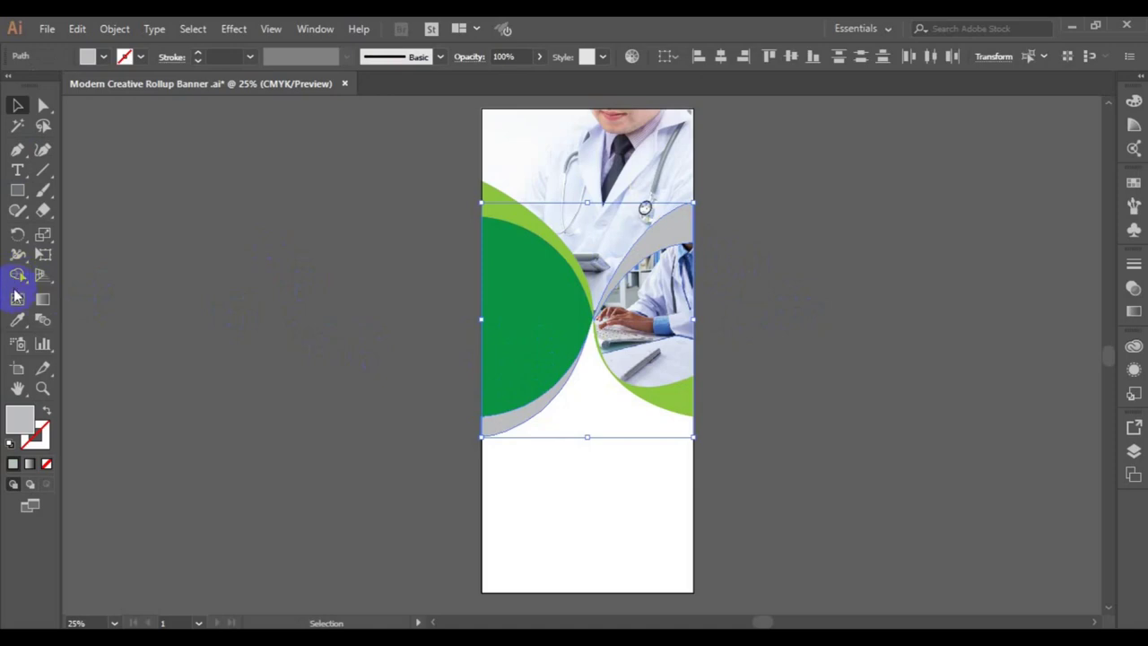
pyautogui.click(17, 319)
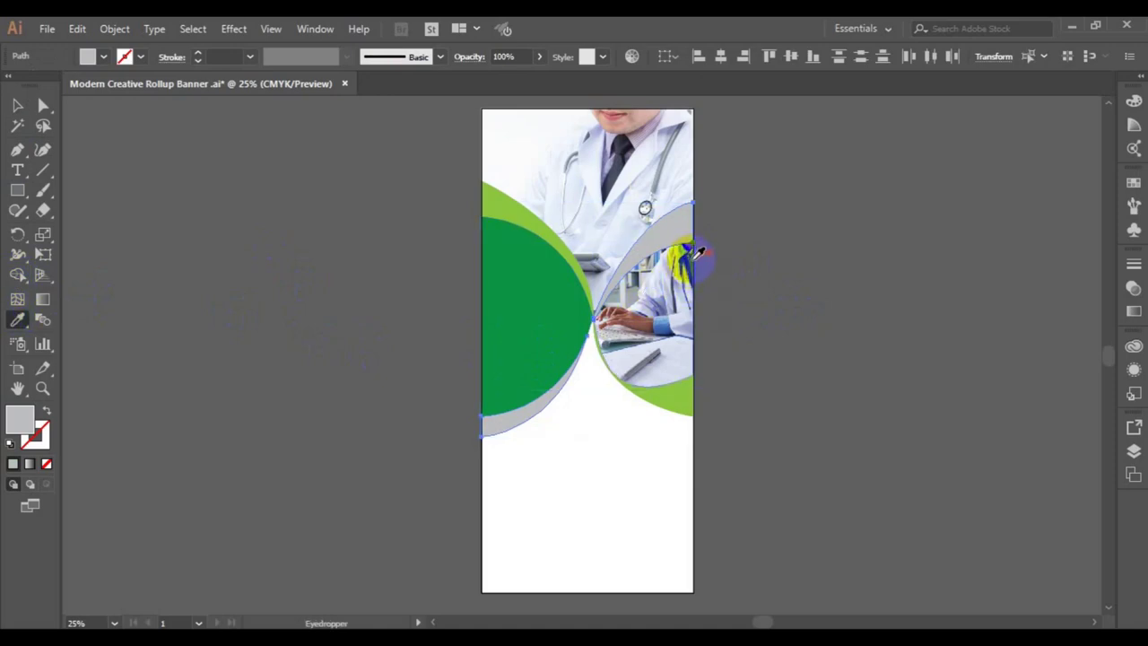
pyautogui.click(671, 321)
pyautogui.click(17, 106)
pyautogui.click(307, 333)
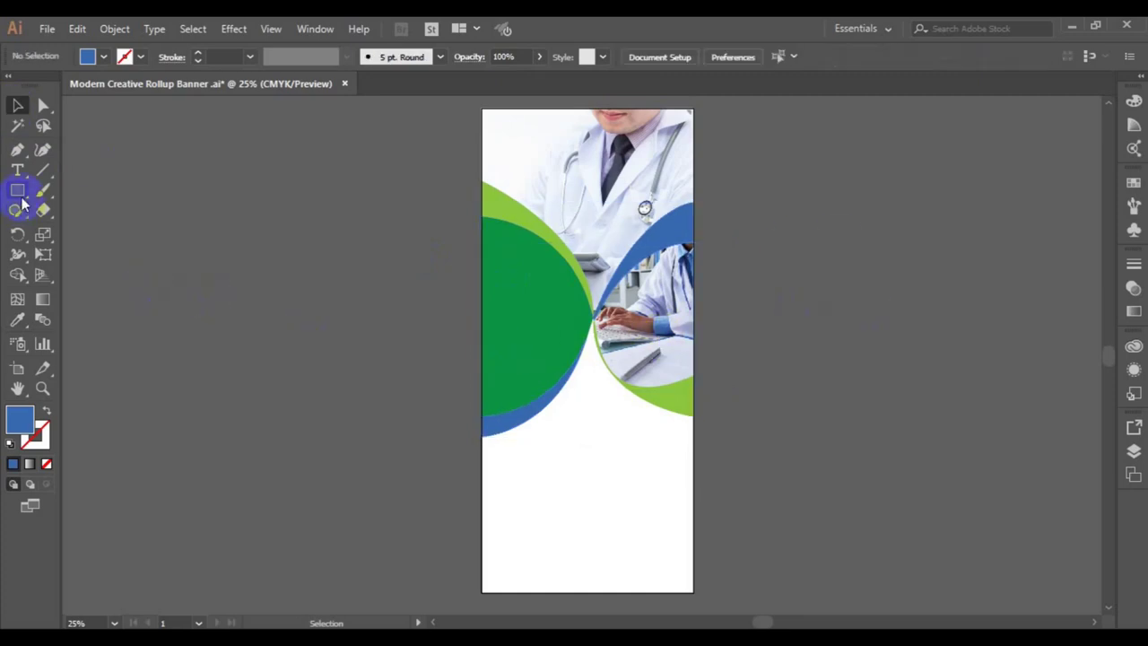
pyautogui.moveTo(23, 201); pyautogui.dragTo(79, 229)
# - Draw a blue circle about 4.68 in wide where the two waves meet
pyautogui.moveTo(588, 289); pyautogui.dragTo(621, 323)
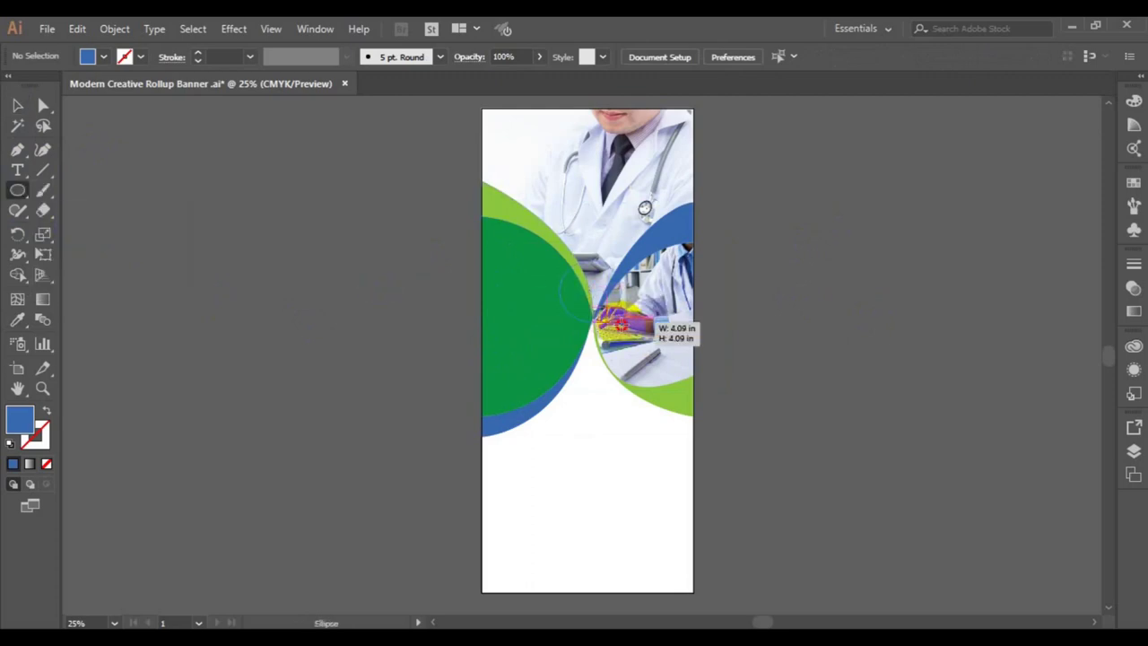
pyautogui.moveTo(649, 322); pyautogui.dragTo(626, 326)
pyautogui.click(17, 105)
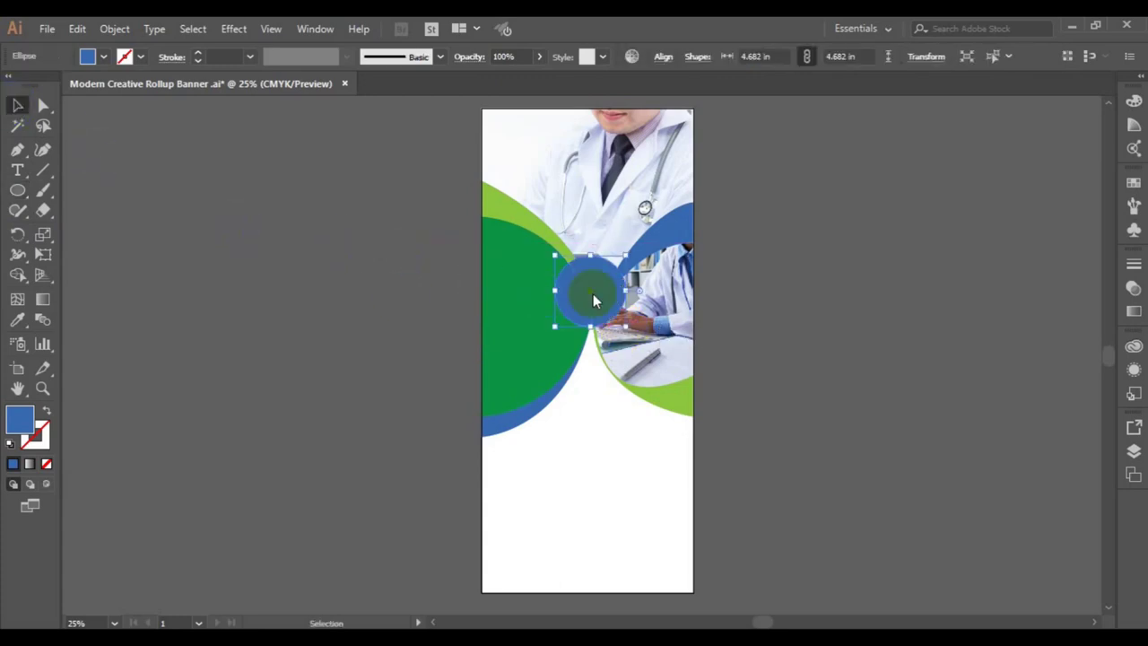
pyautogui.moveTo(590, 296); pyautogui.dragTo(593, 314)
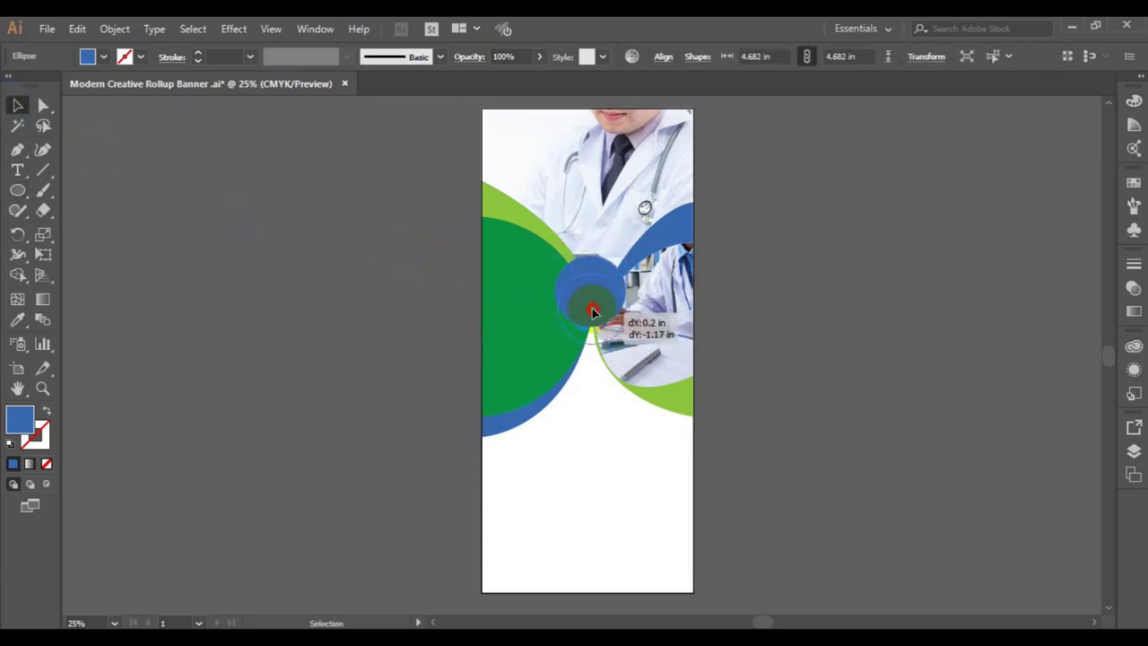
# - Give the circle a white outline at 8 pt weight
pyautogui.click(141, 57)
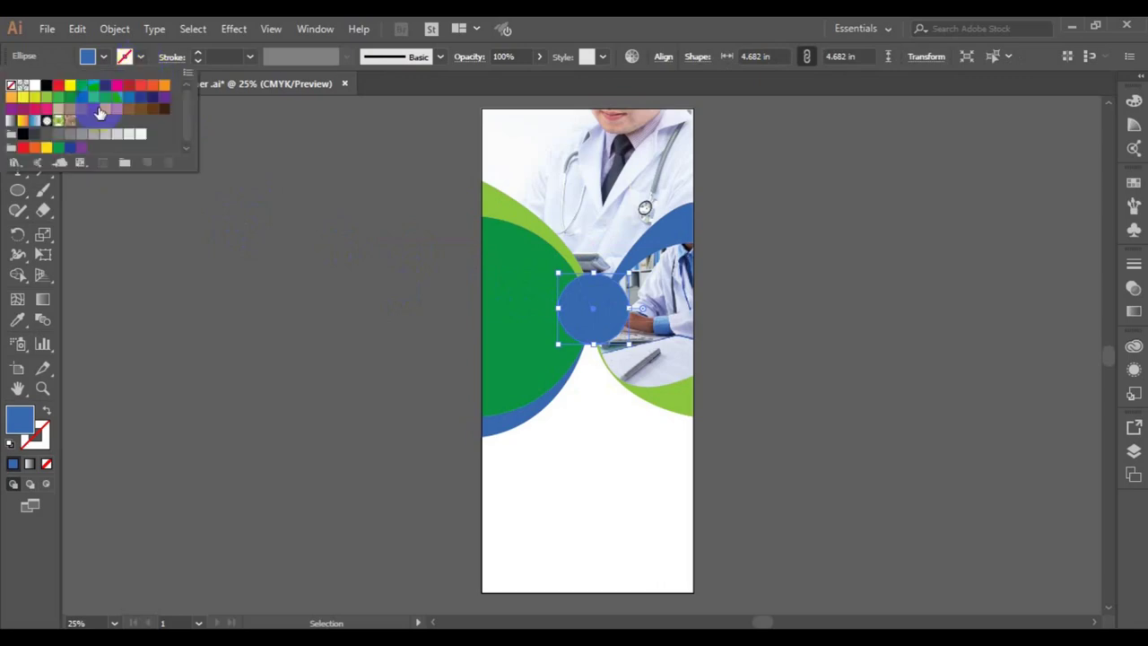
pyautogui.click(141, 135)
pyautogui.click(248, 56)
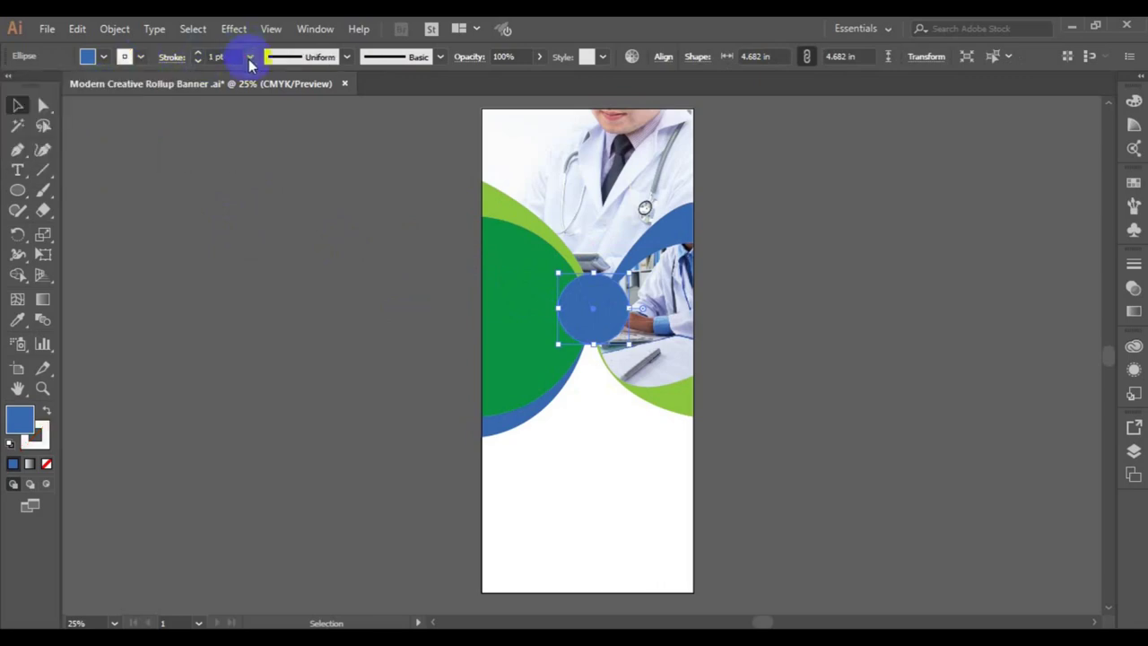
pyautogui.click(270, 186)
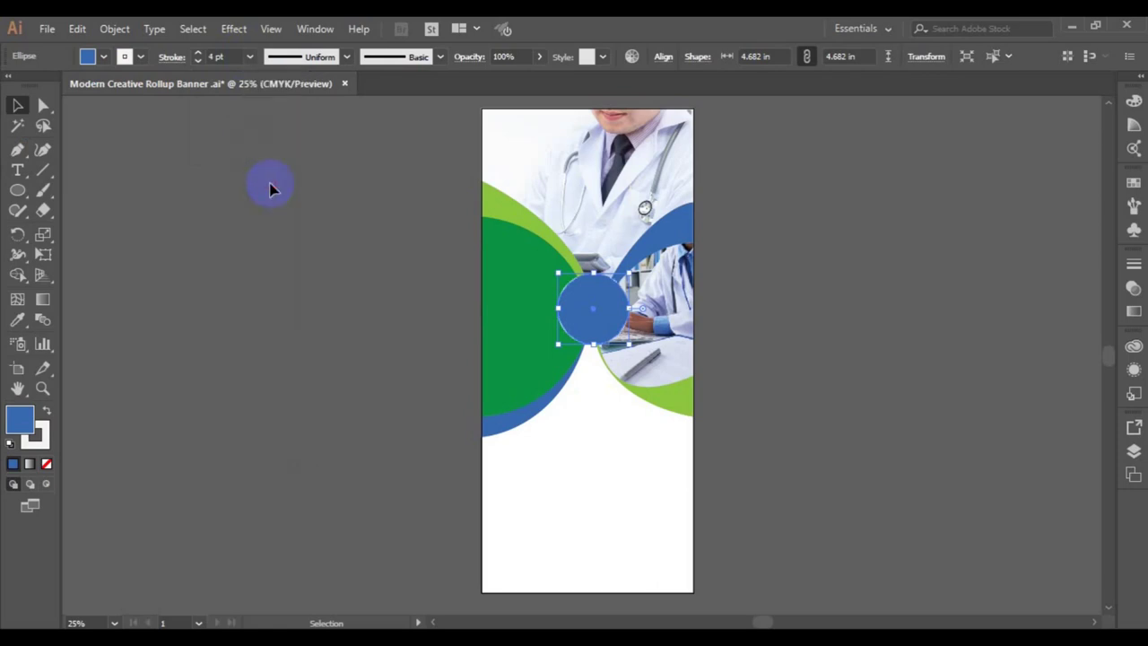
pyautogui.click(250, 57)
pyautogui.click(266, 204)
pyautogui.click(249, 57)
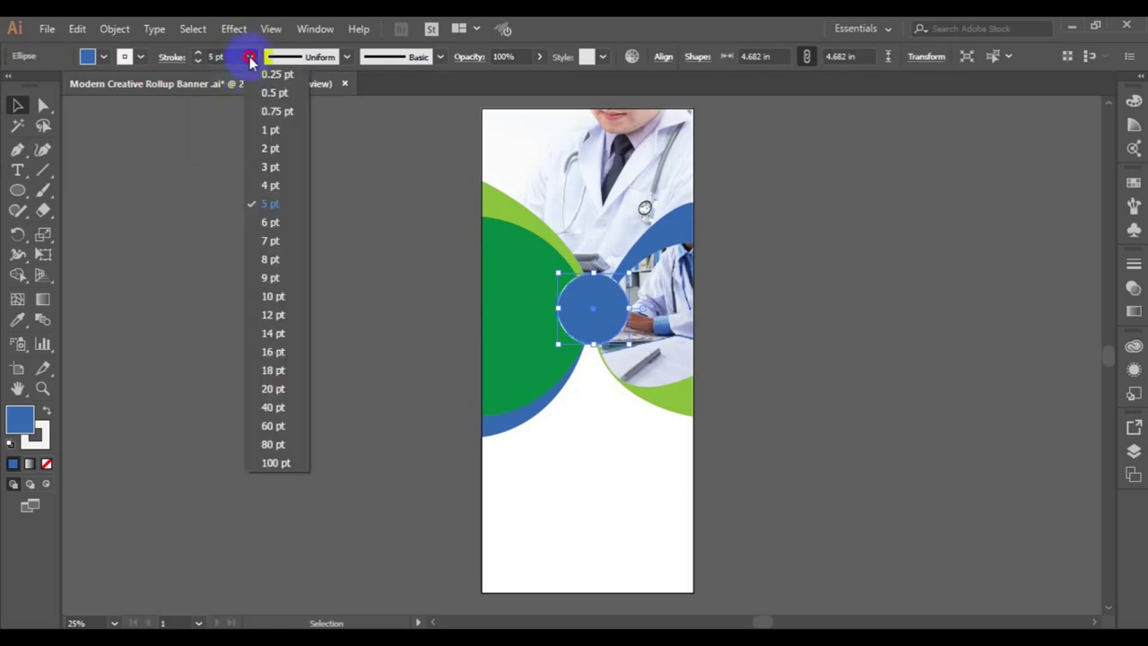
pyautogui.click(281, 258)
# - Apply the tapered Width Profile 1 to the outline and reflect the circle vertically
pyautogui.click(349, 60)
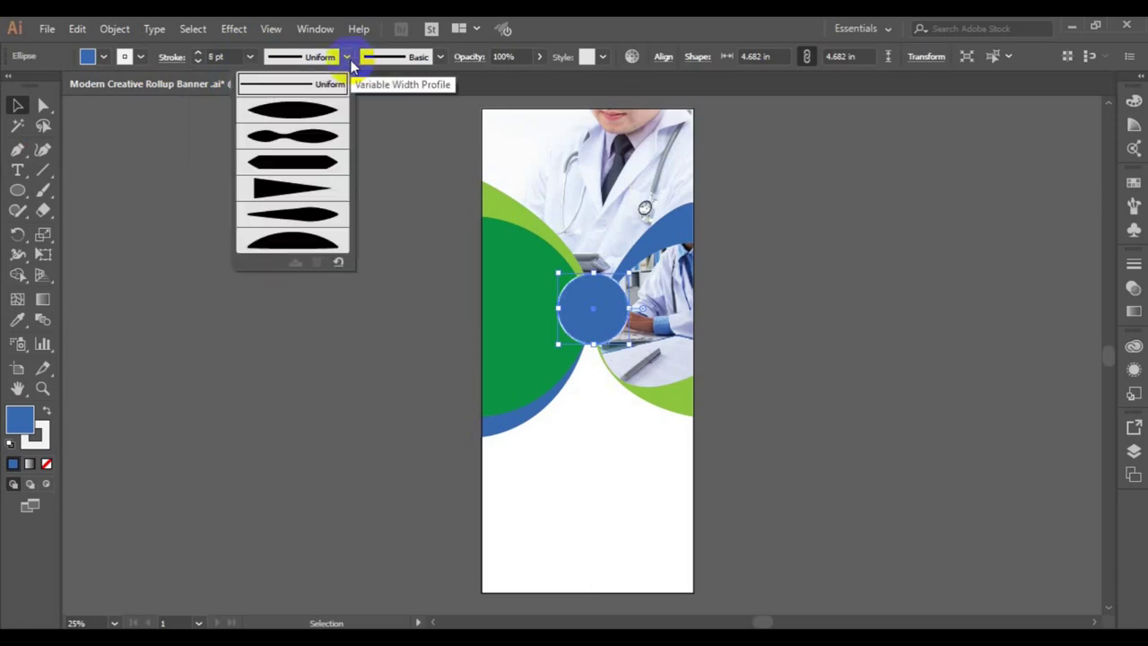
pyautogui.click(323, 109)
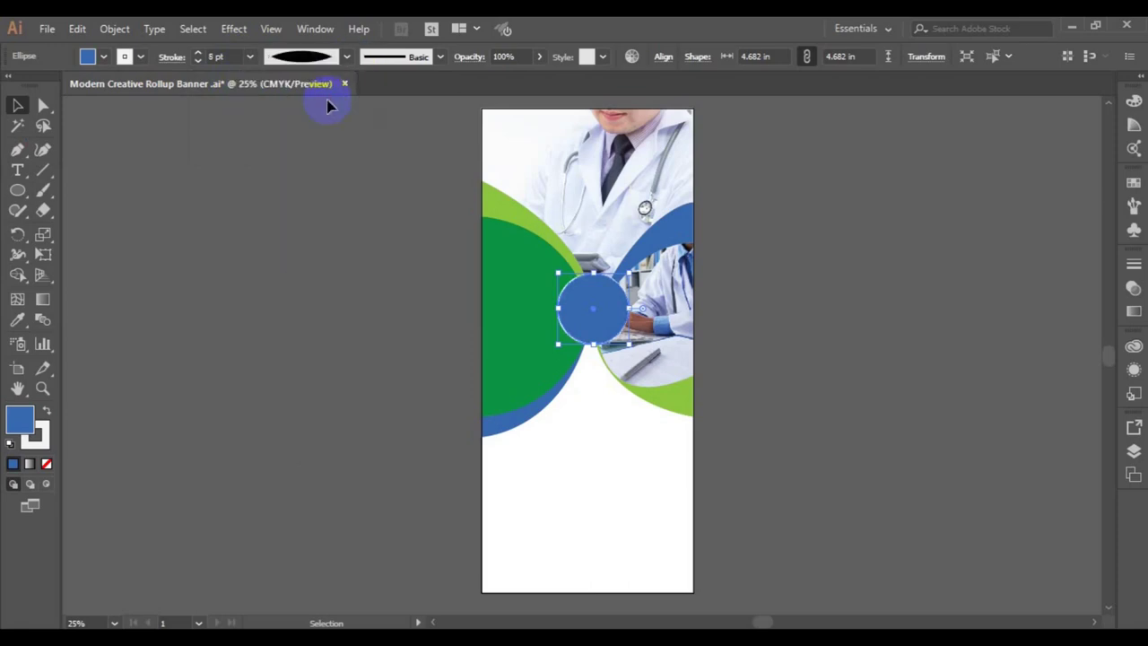
pyautogui.click(347, 58)
pyautogui.click(347, 58)
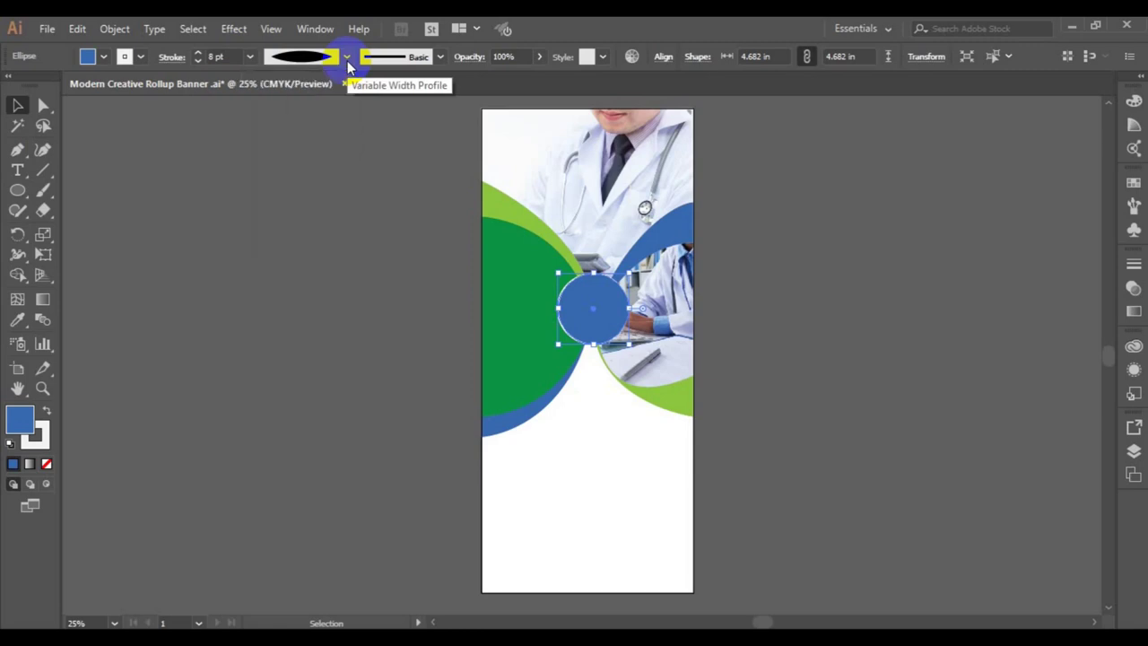
pyautogui.rightClick(605, 279)
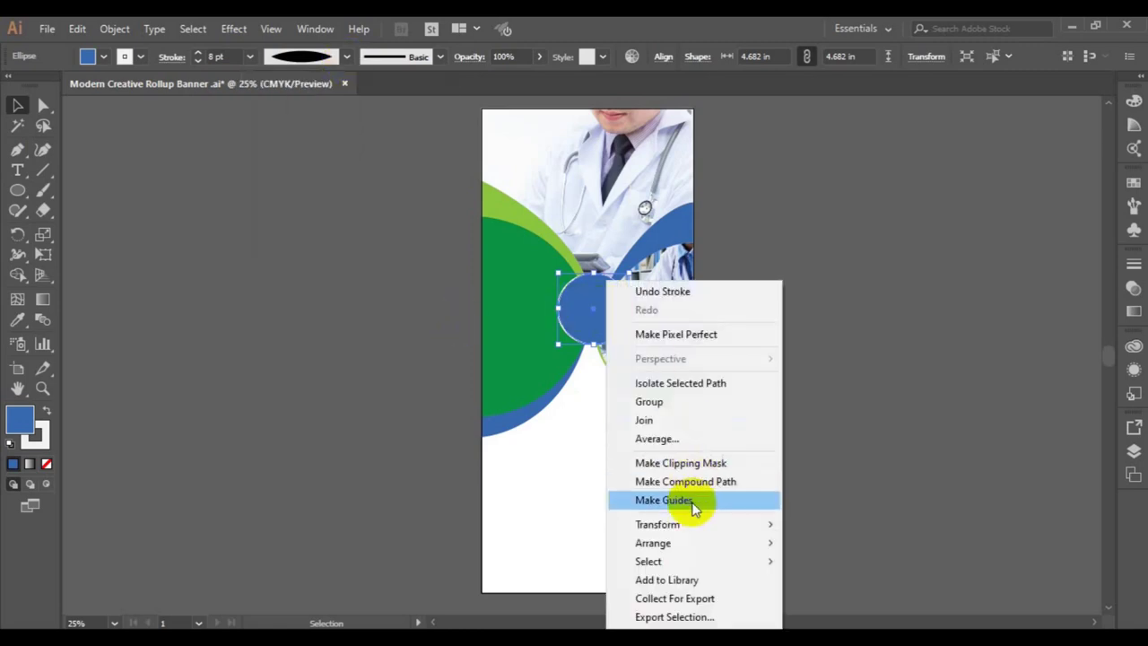
pyautogui.moveTo(657, 524)
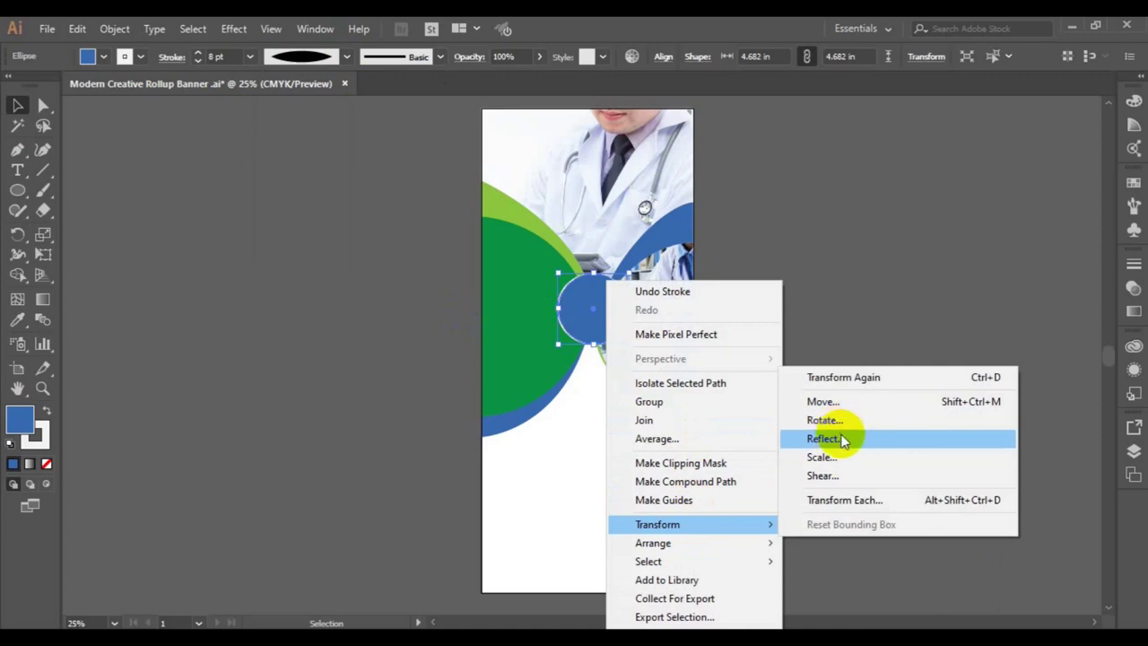
pyautogui.click(841, 439)
pyautogui.click(386, 443)
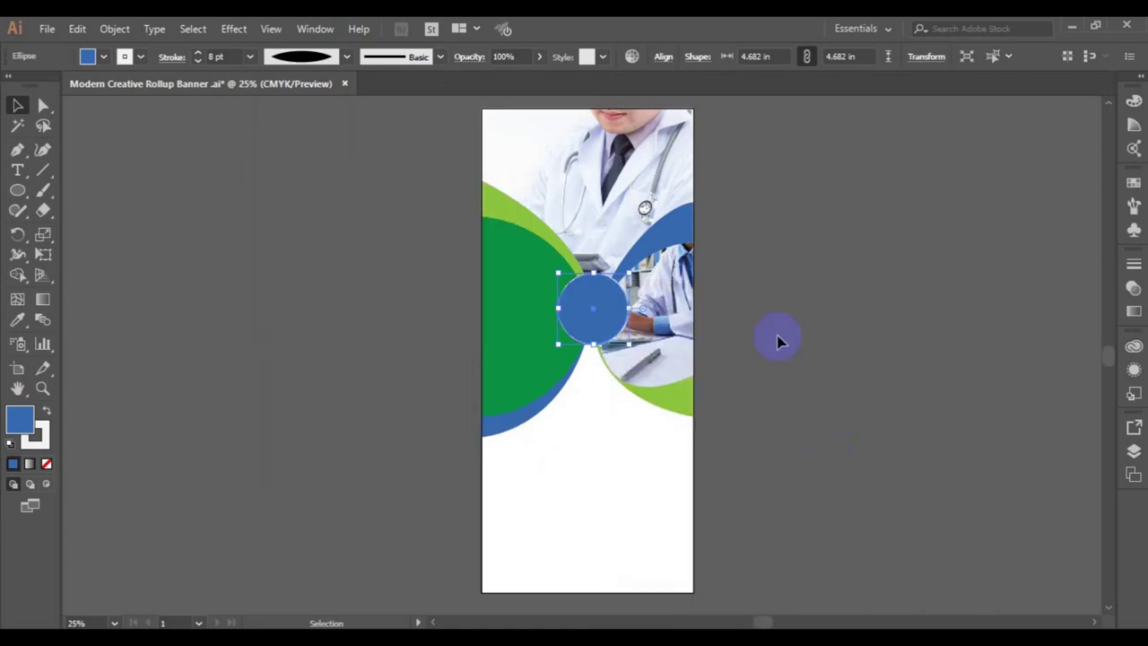
pyautogui.click(778, 338)
# - Thicken the circle's outline to 10 pt and save the banner
pyautogui.click(563, 313)
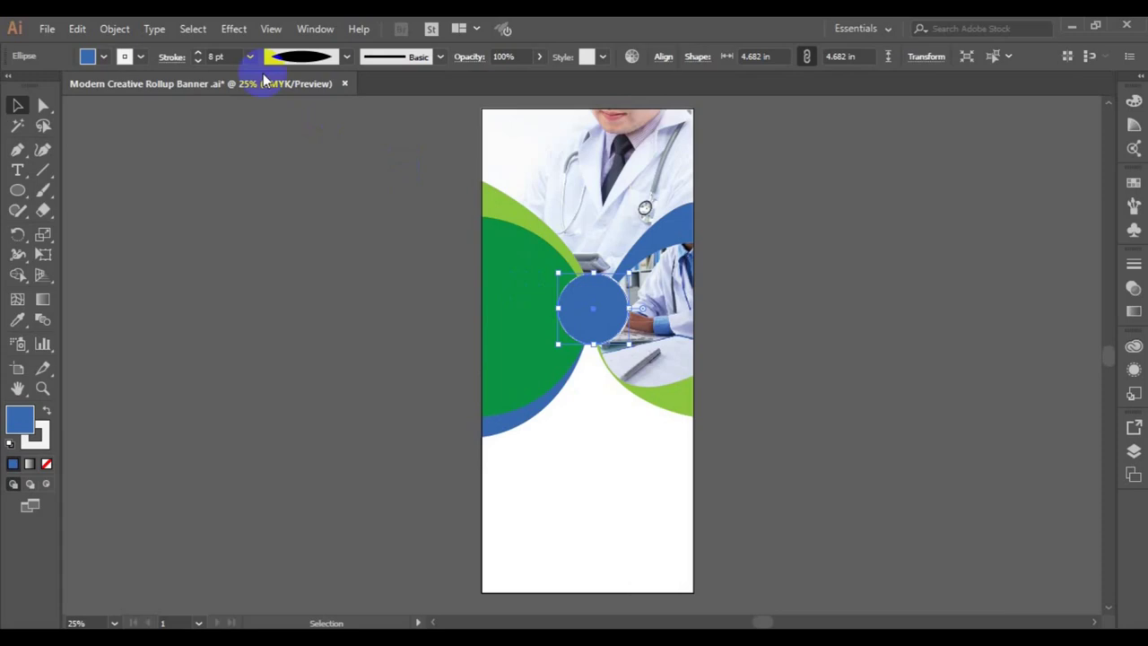
pyautogui.click(250, 57)
pyautogui.click(272, 296)
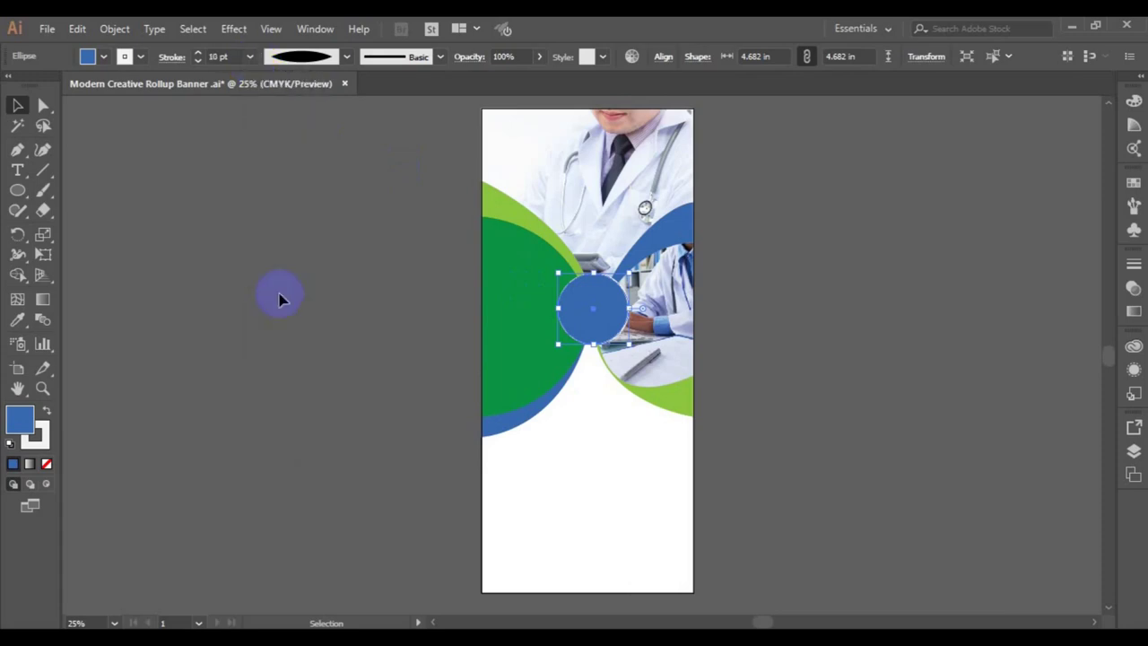
pyautogui.click(801, 308)
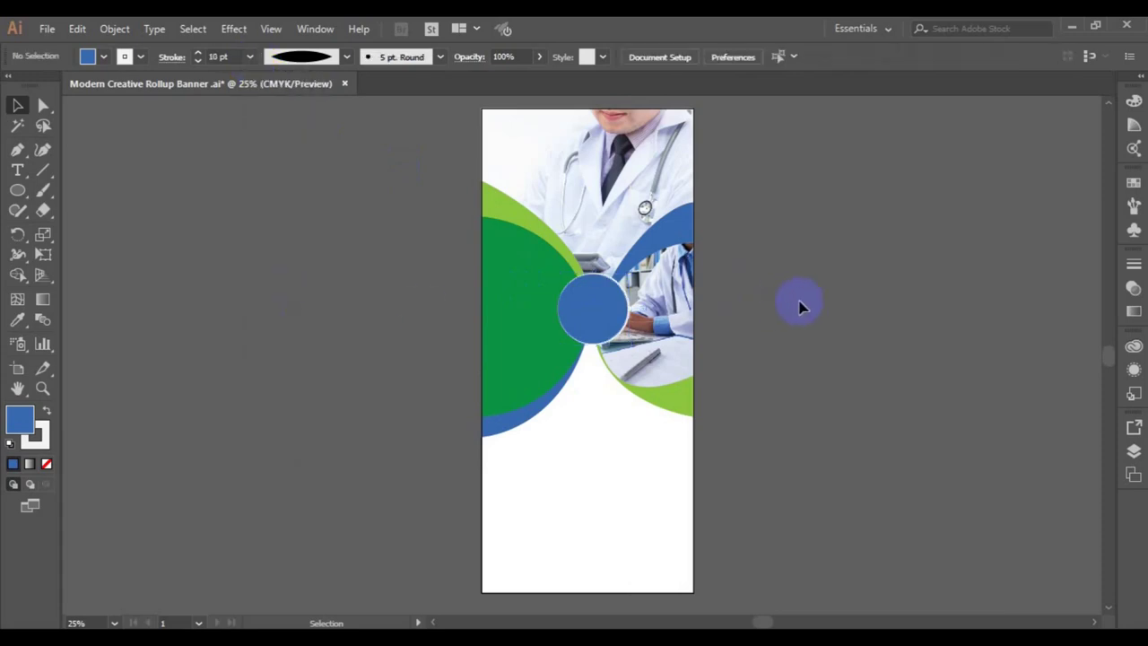
pyautogui.hotkey('ctrl', 's')
# - Start a 36 pt text line below the waves for the headline
pyautogui.click(17, 169)
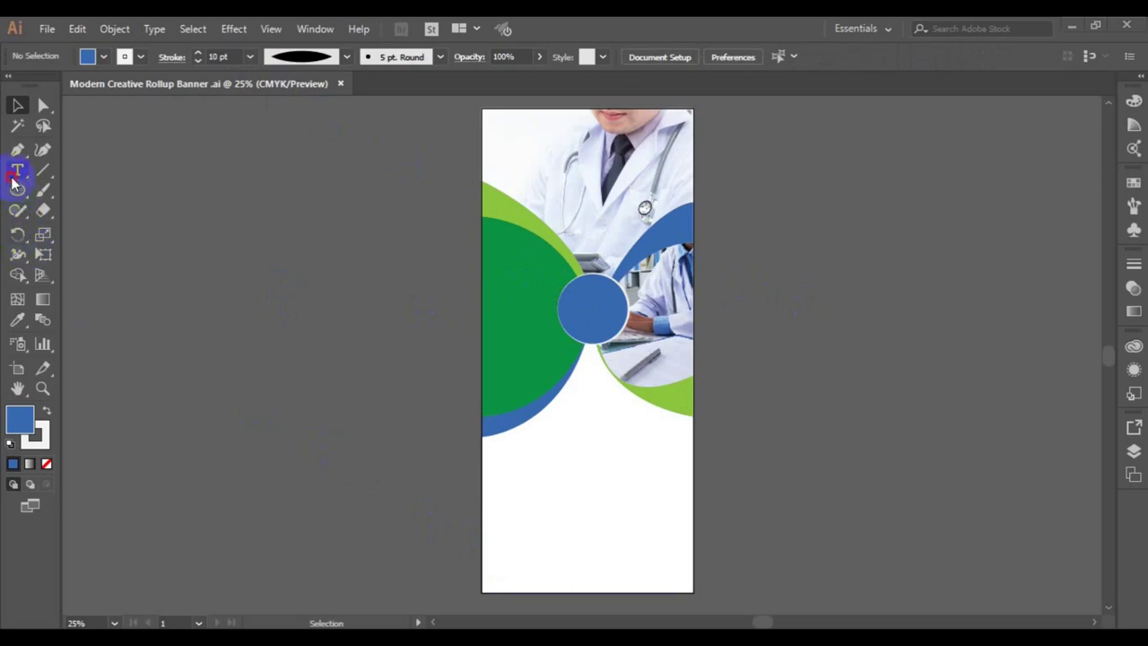
pyautogui.click(497, 469)
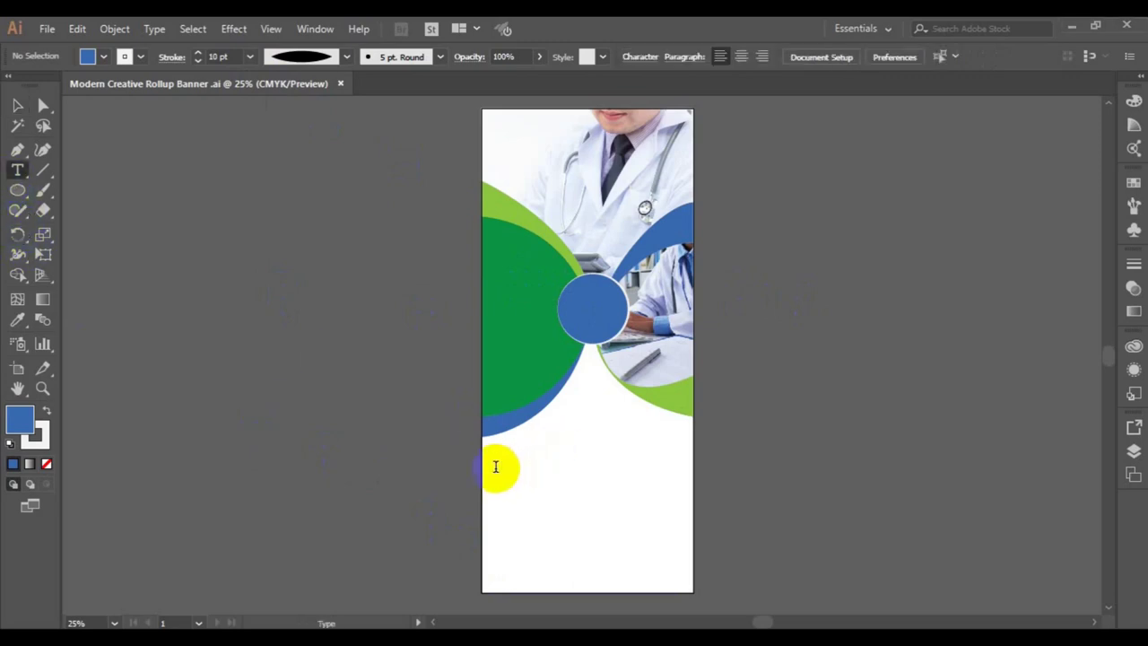
pyautogui.click(495, 467)
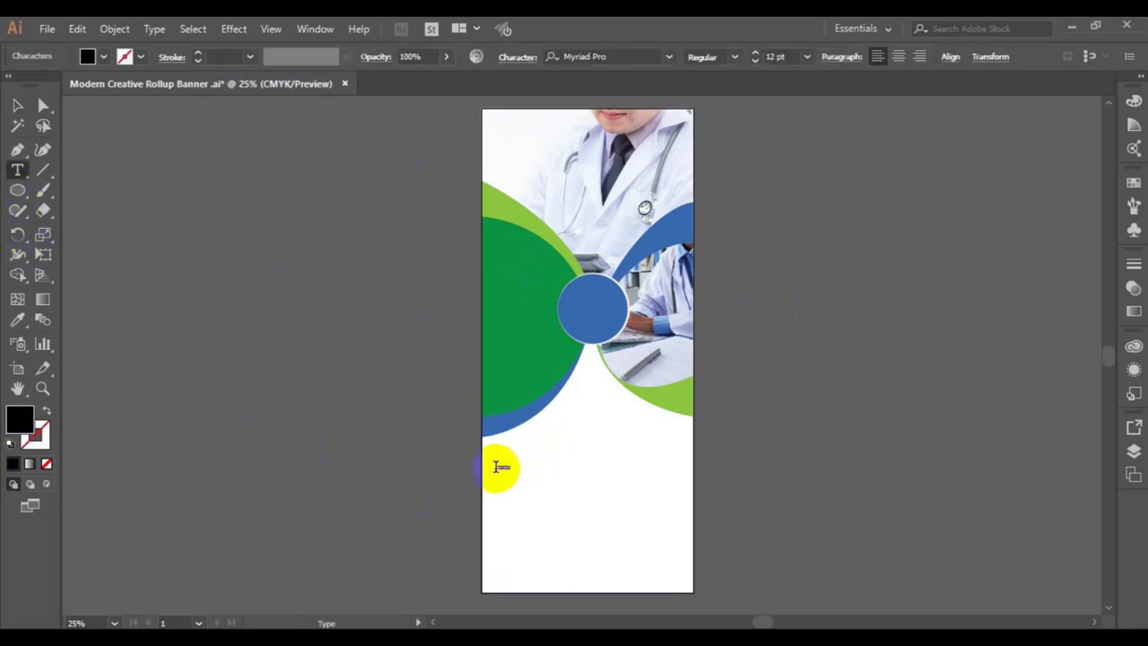
pyautogui.click(807, 56)
pyautogui.click(831, 303)
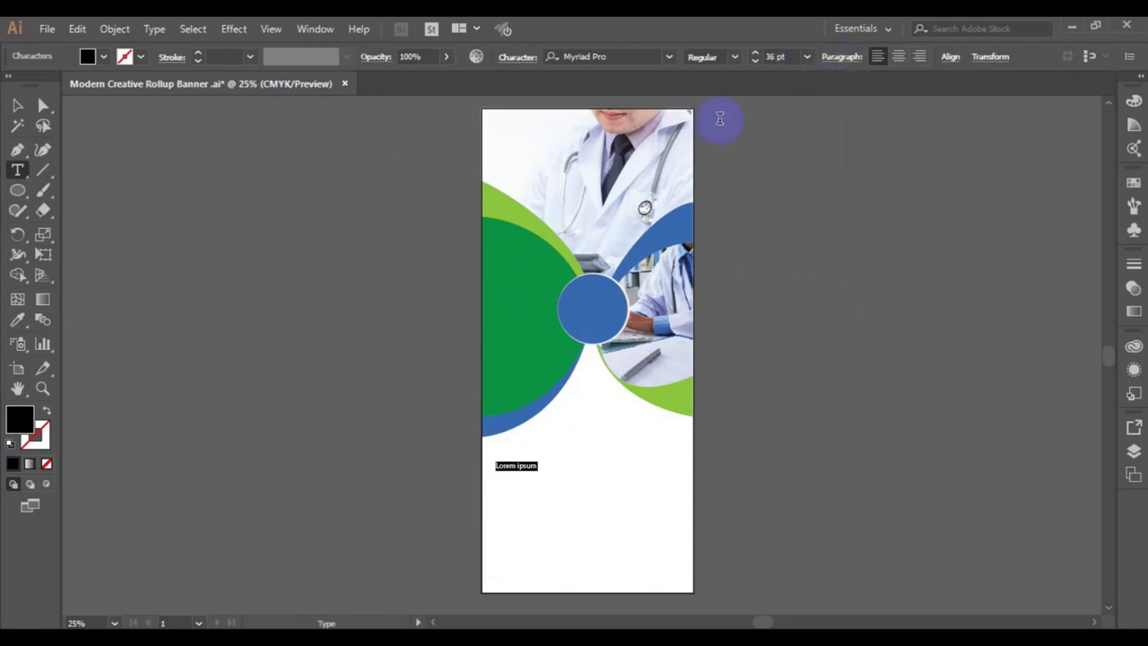
pyautogui.click(642, 149)
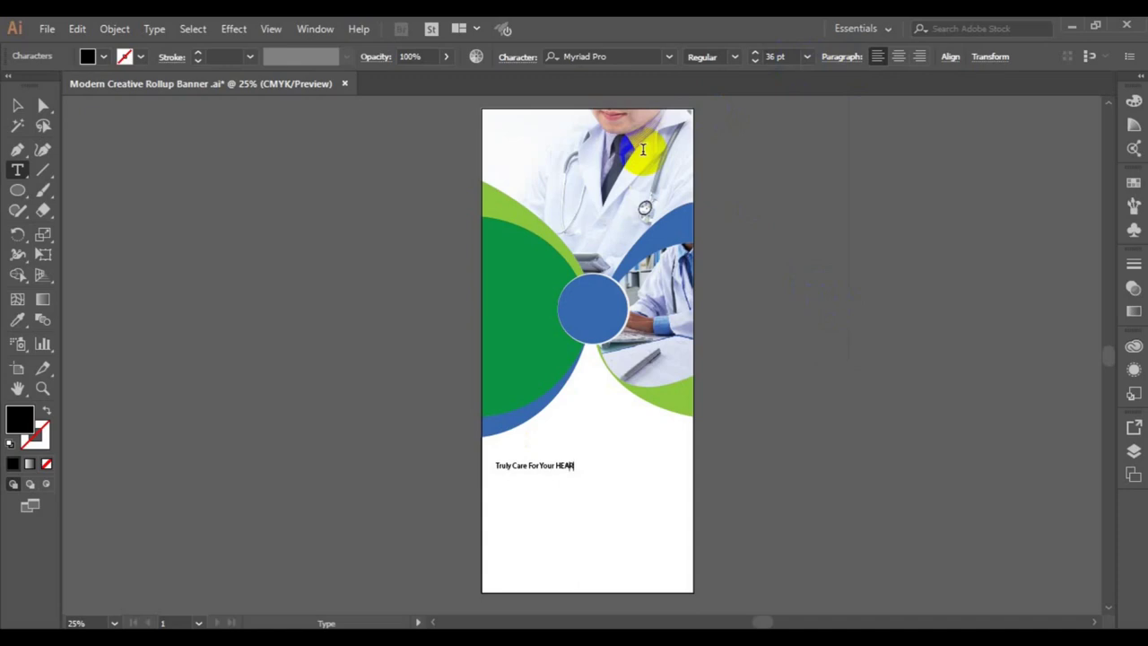
# - Set the headline to Raleway Bold 72 pt and move it to the banner's left edge
pyautogui.hotkey('ctrl', 'a')
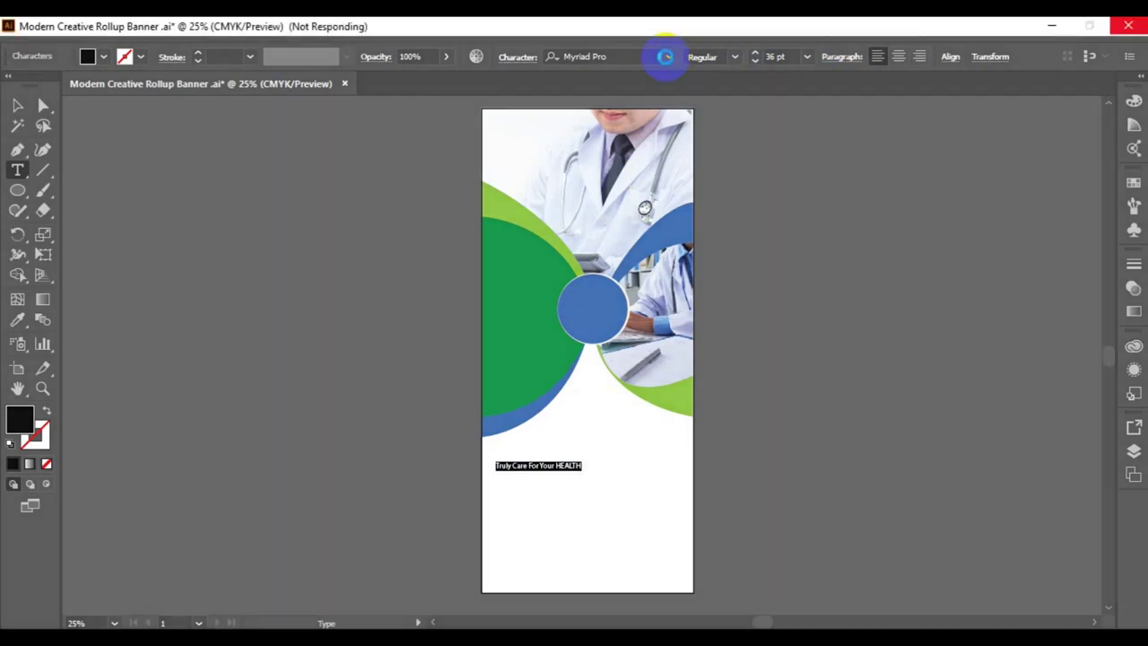
pyautogui.click(628, 332)
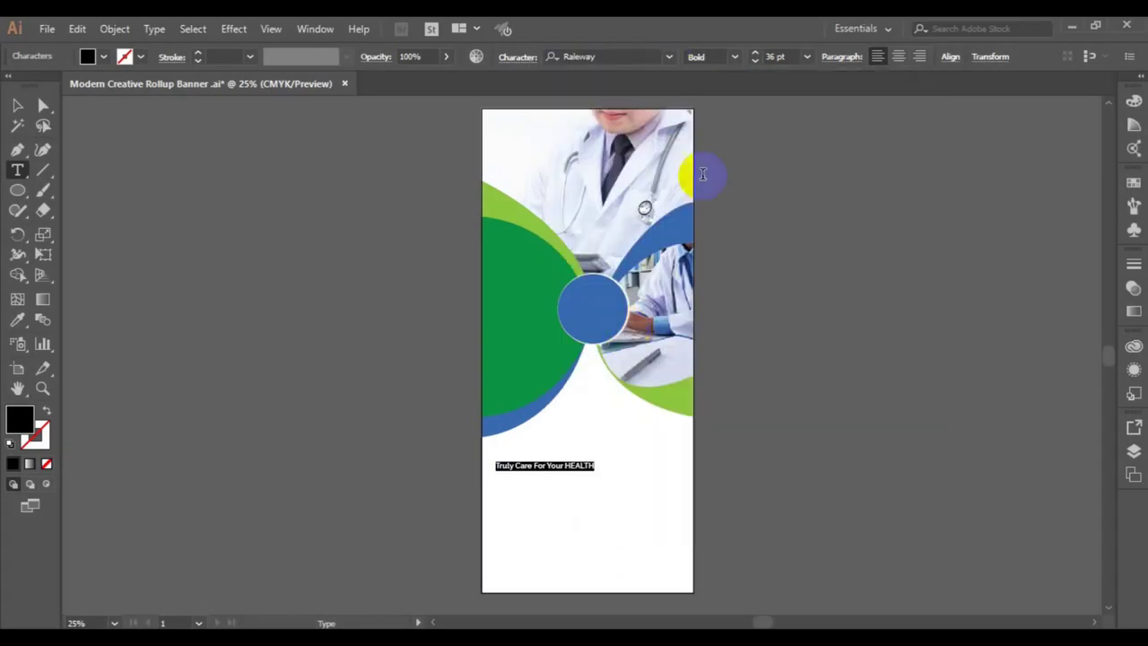
pyautogui.click(807, 58)
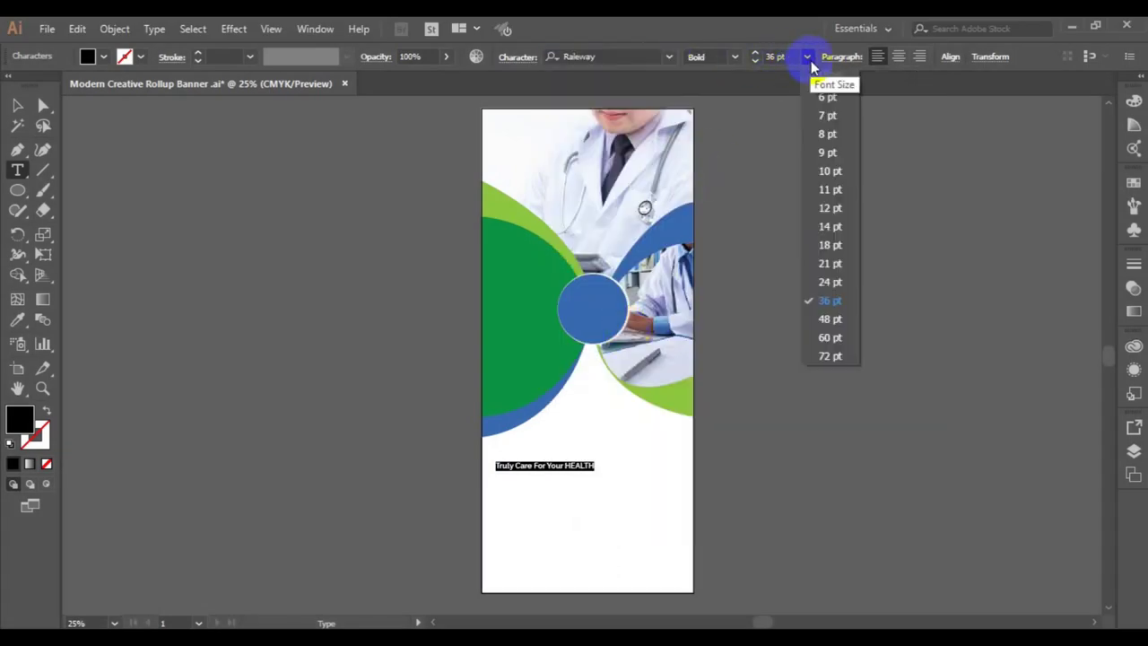
pyautogui.click(847, 358)
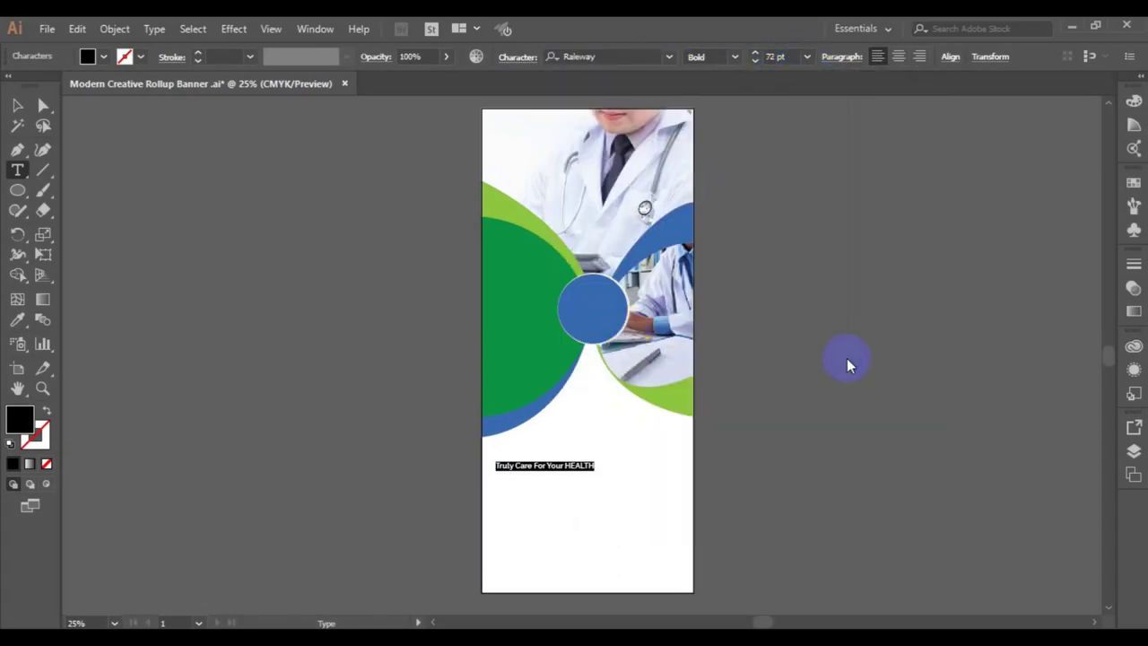
pyautogui.click(17, 105)
pyautogui.click(633, 457)
pyautogui.moveTo(633, 457); pyautogui.dragTo(615, 460)
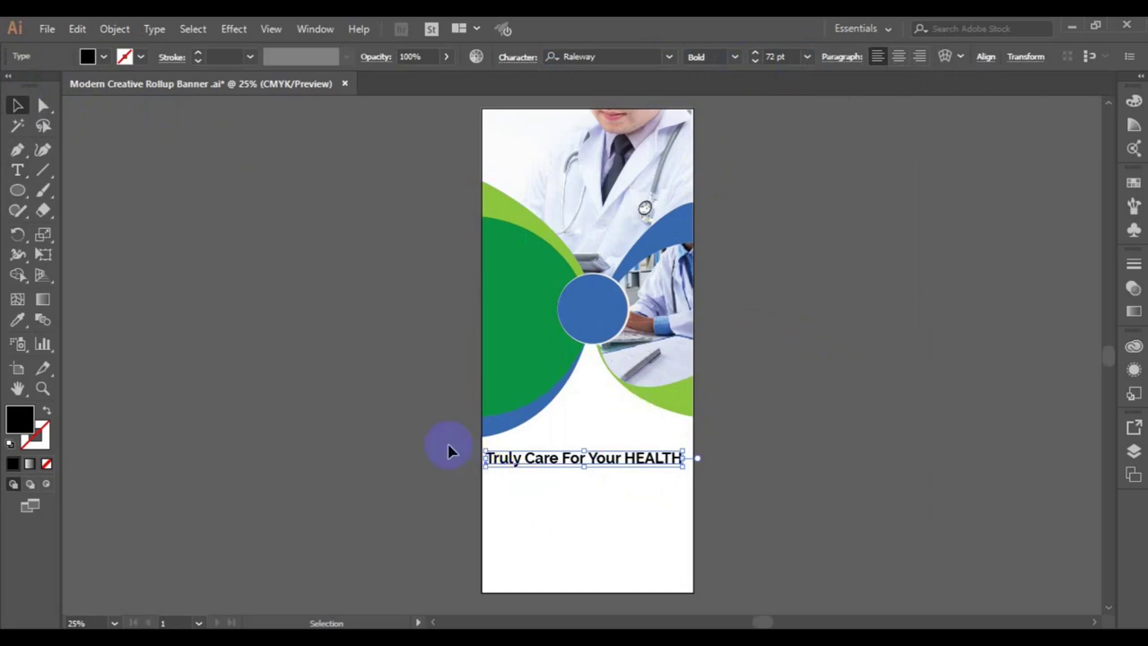
# - Duplicate the headline just above itself and retype the copy as 'We'
pyautogui.click(18, 171)
pyautogui.click(592, 459)
pyautogui.click(13, 107)
pyautogui.click(571, 458)
pyautogui.moveTo(572, 457); pyautogui.dragTo(576, 439)
pyautogui.click(17, 171)
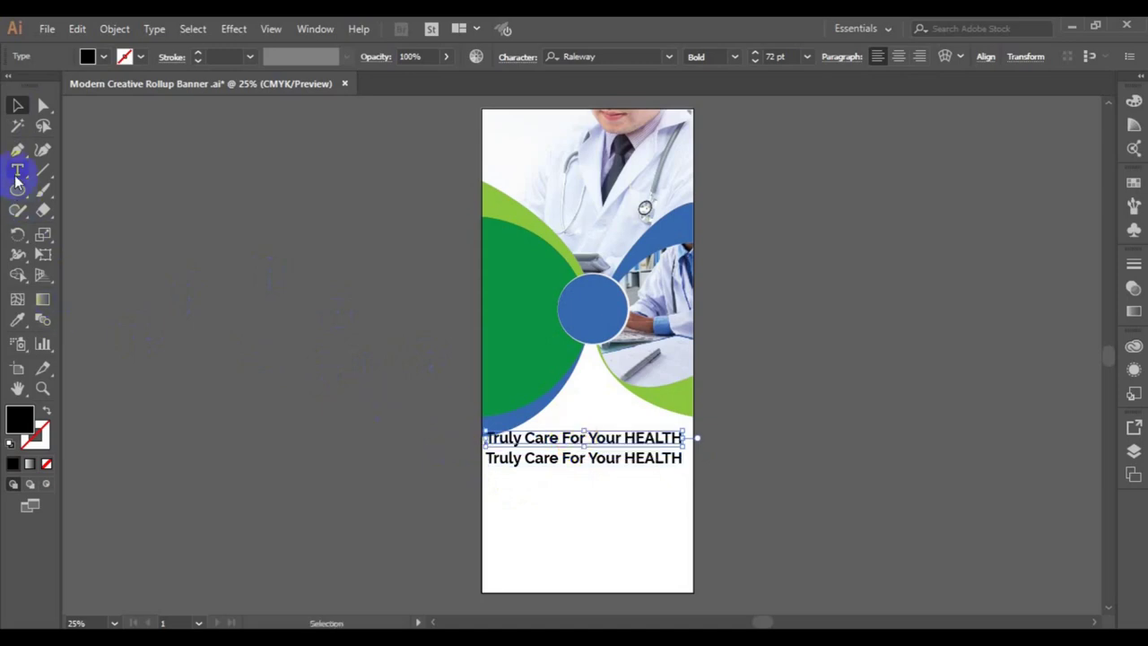
pyautogui.click(666, 437)
pyautogui.hotkey('ctrl', 'a')
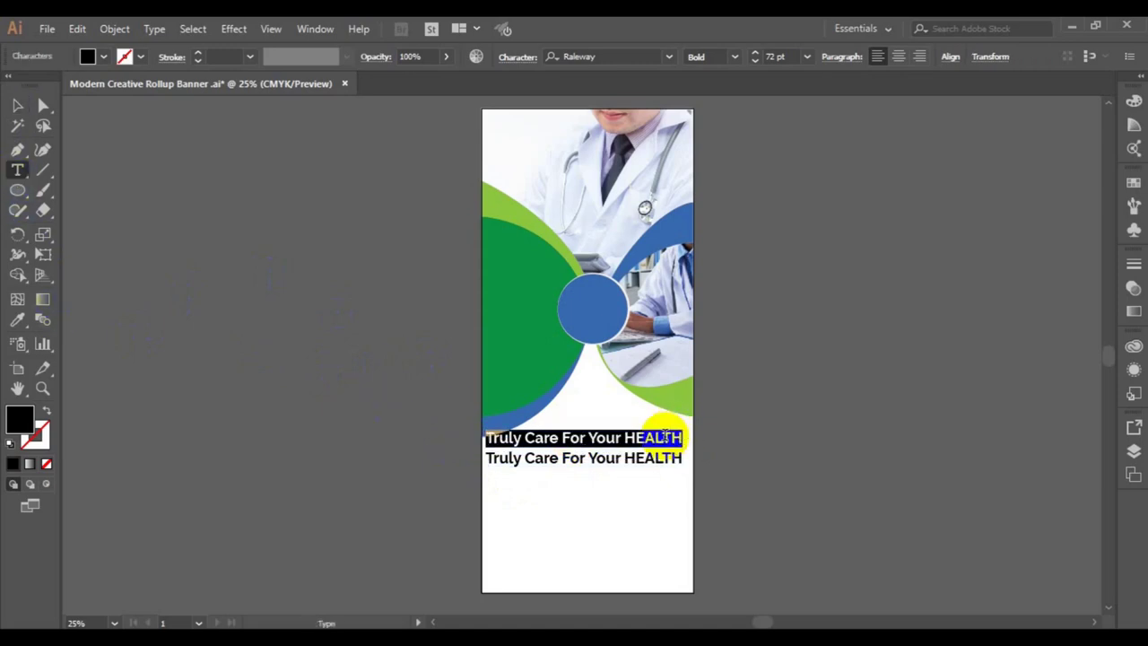
pyautogui.write('We')
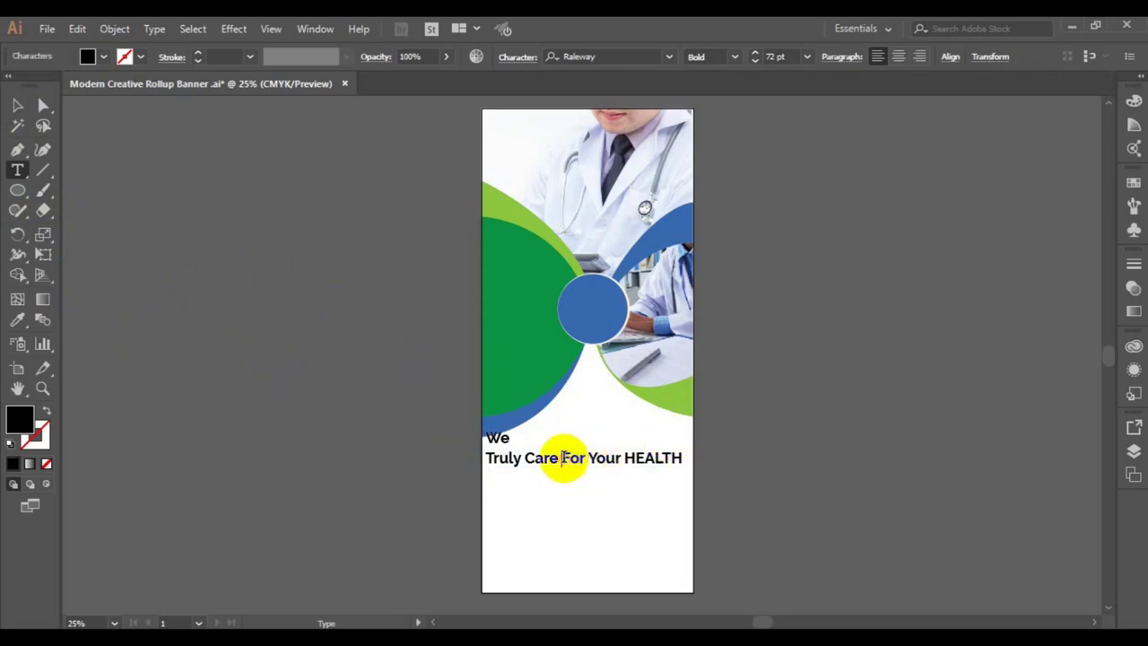
# - Break the headline after 'Truly Care' and move it right of centre under the shapes
pyautogui.click(562, 458)
pyautogui.press('Return')
pyautogui.click(17, 105)
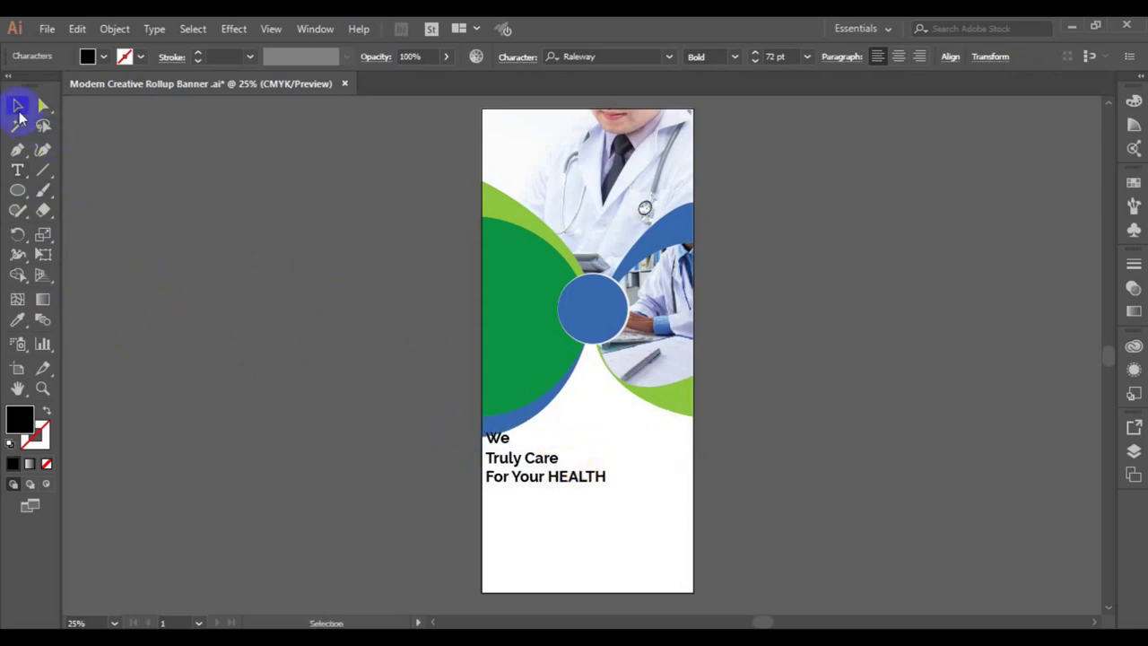
pyautogui.moveTo(523, 479); pyautogui.dragTo(595, 443)
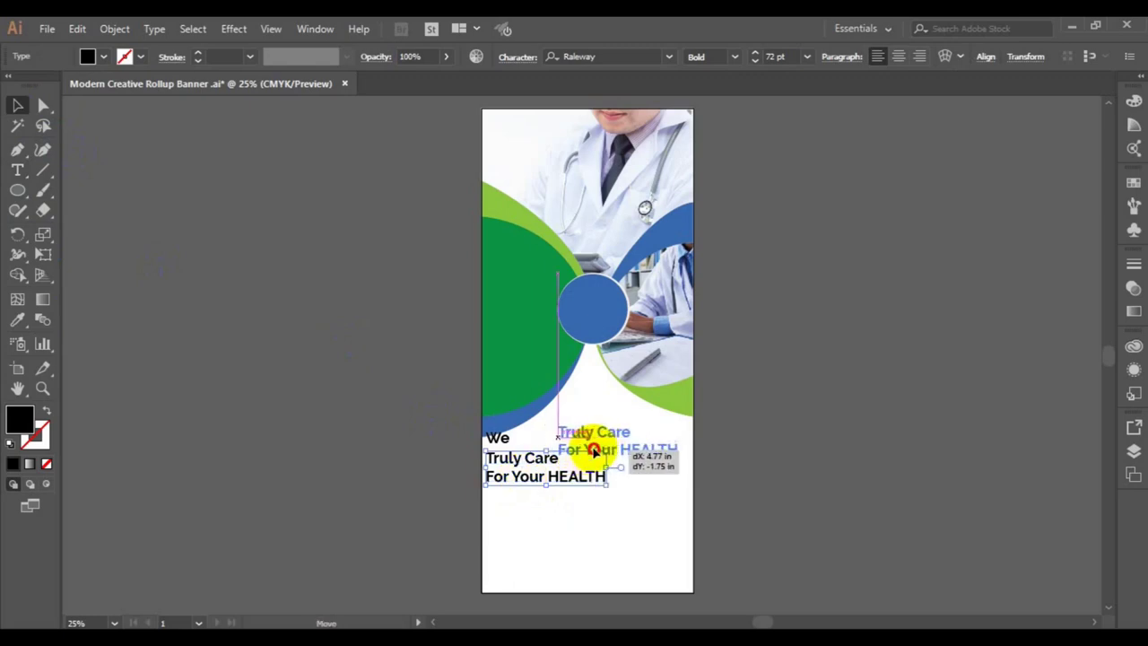
pyautogui.moveTo(594, 443); pyautogui.dragTo(595, 443)
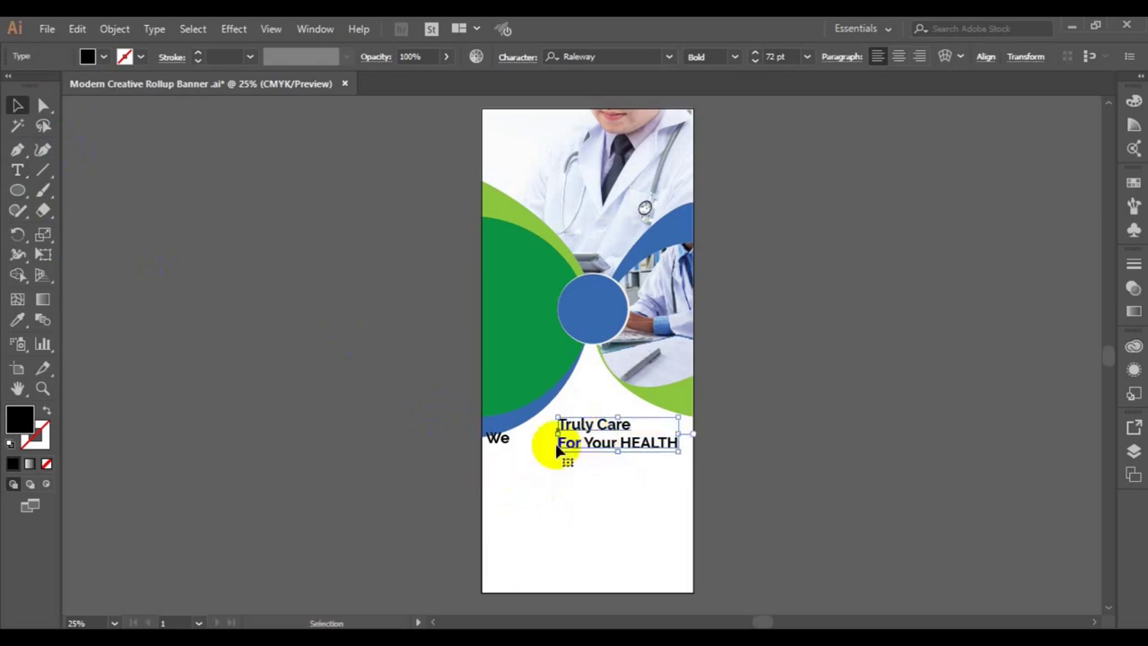
# - Position the separate 'We' text above 'Truly Care', then delete it
pyautogui.moveTo(502, 448); pyautogui.dragTo(503, 437)
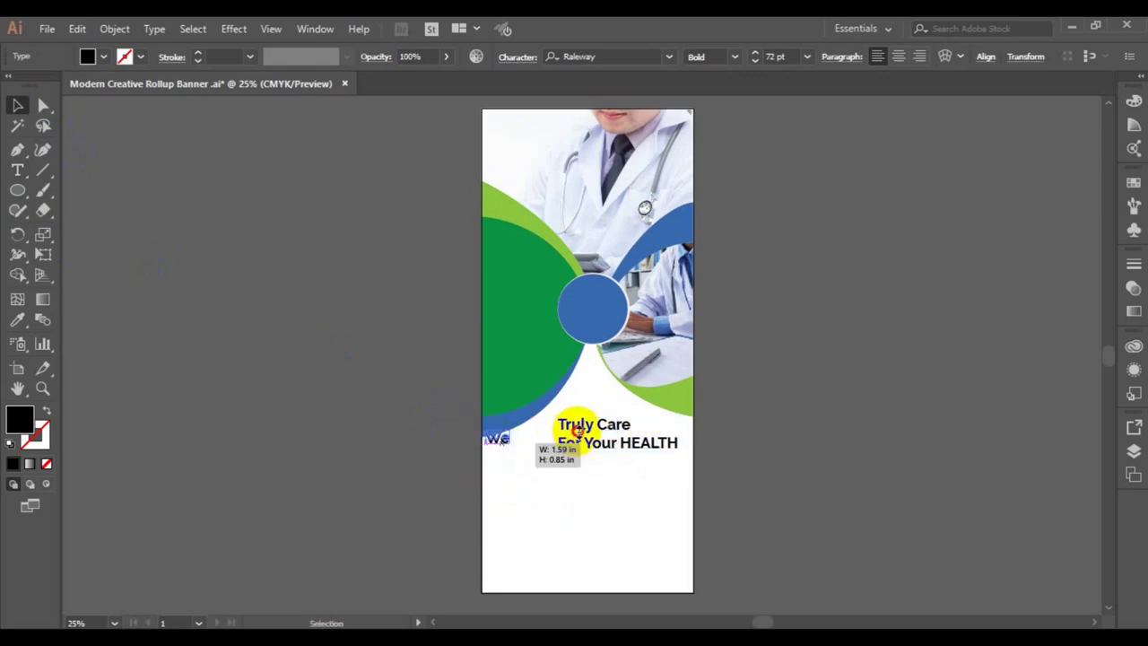
pyautogui.moveTo(497, 431); pyautogui.dragTo(571, 409)
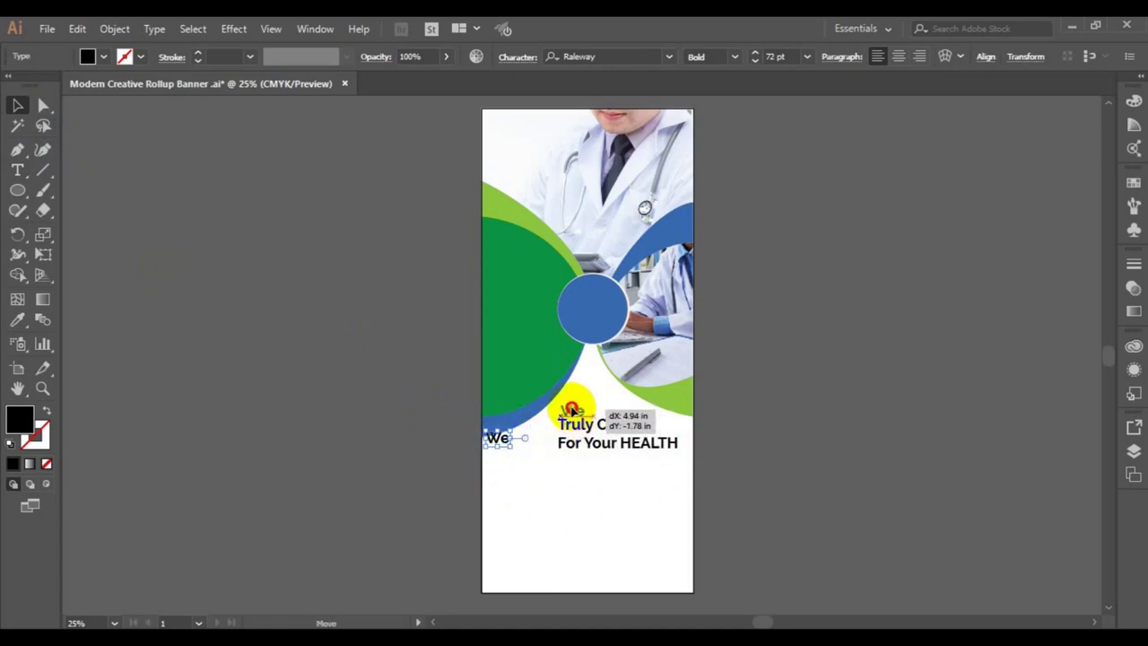
pyautogui.moveTo(570, 408); pyautogui.dragTo(570, 410)
pyautogui.press('Delete')
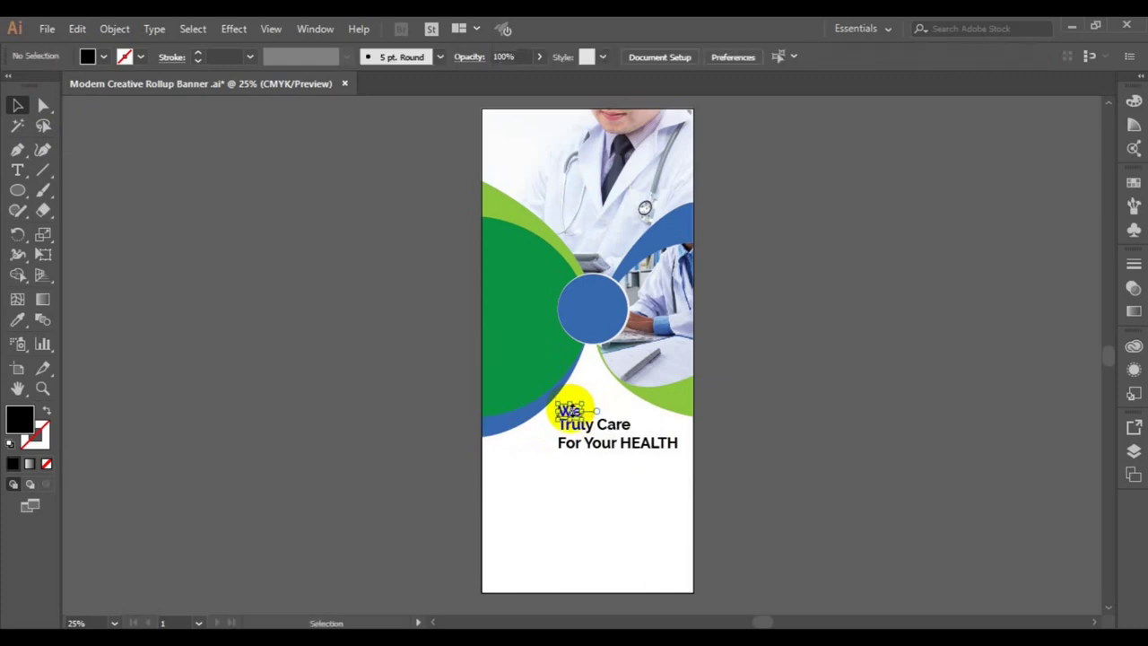
pyautogui.click(13, 177)
pyautogui.click(560, 418)
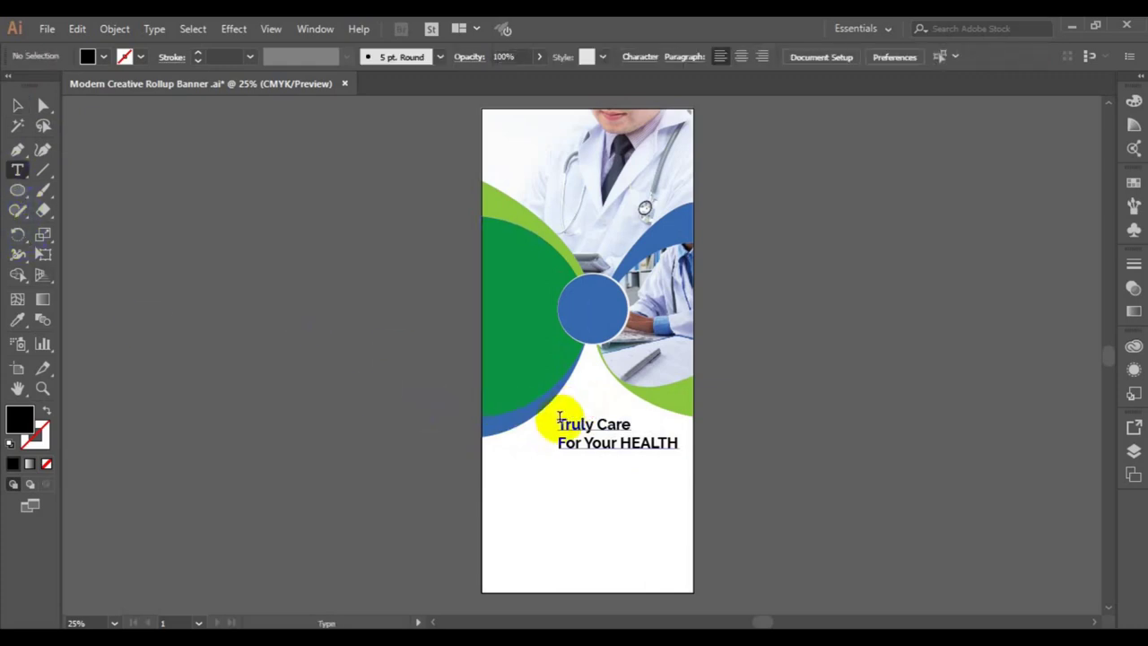
# - Add 'We' as the headline's first line and set all three lines to 74 pt
pyautogui.write('We')
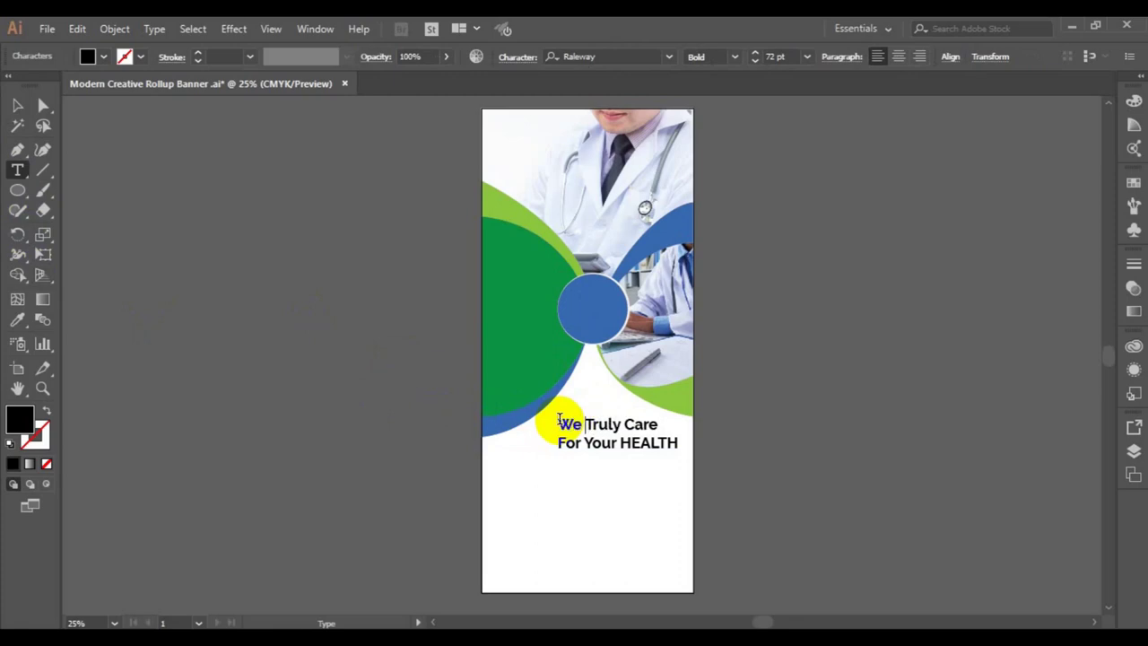
pyautogui.press('Return')
pyautogui.hotkey('ctrl', 'a')
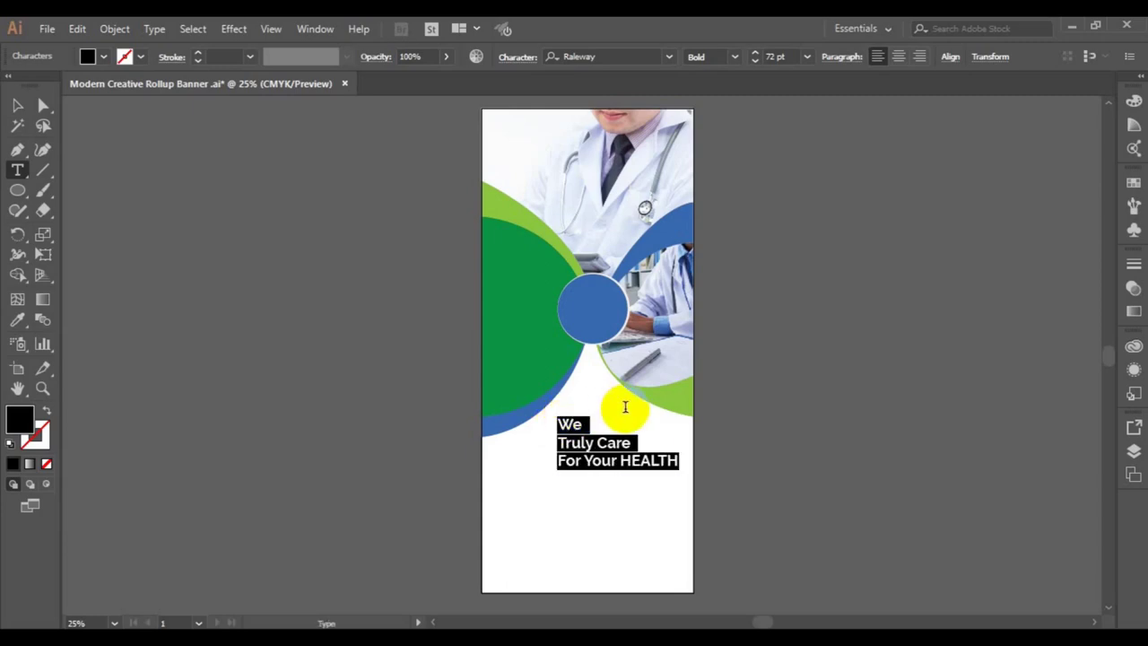
pyautogui.click(755, 57)
# - Reposition the three-line headline block up and right beneath the shapes
pyautogui.click(17, 105)
pyautogui.click(583, 460)
pyautogui.moveTo(583, 459); pyautogui.dragTo(593, 419)
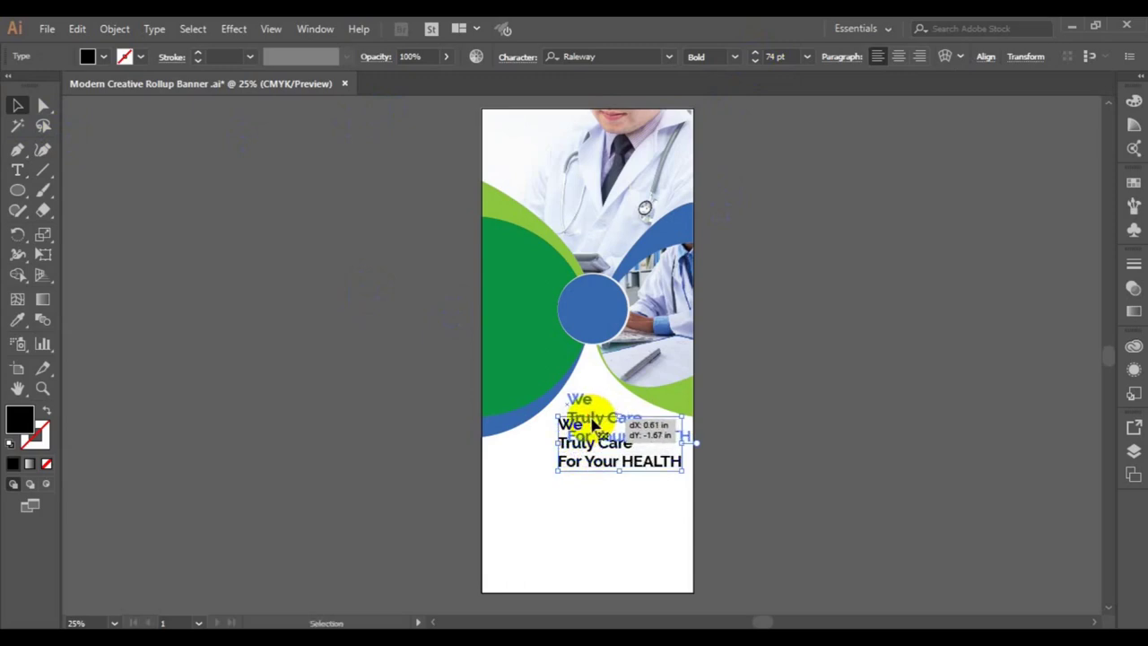
pyautogui.moveTo(594, 420); pyautogui.dragTo(594, 419)
pyautogui.moveTo(667, 444)
pyautogui.mouseDown()
pyautogui.moveTo(659, 441)
pyautogui.moveTo(668, 453)
pyautogui.mouseUp()
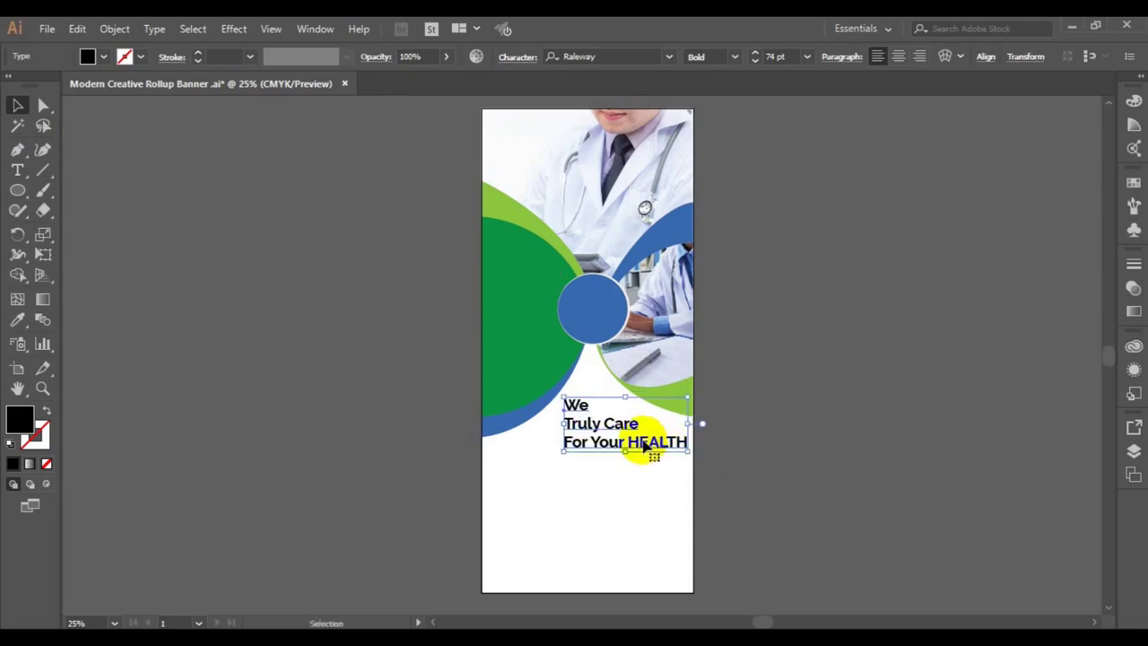
pyautogui.moveTo(643, 446); pyautogui.dragTo(644, 442)
# - Make the word HEALTH ExtraBold and colour it with the large shape's green
pyautogui.click(17, 170)
pyautogui.click(628, 438)
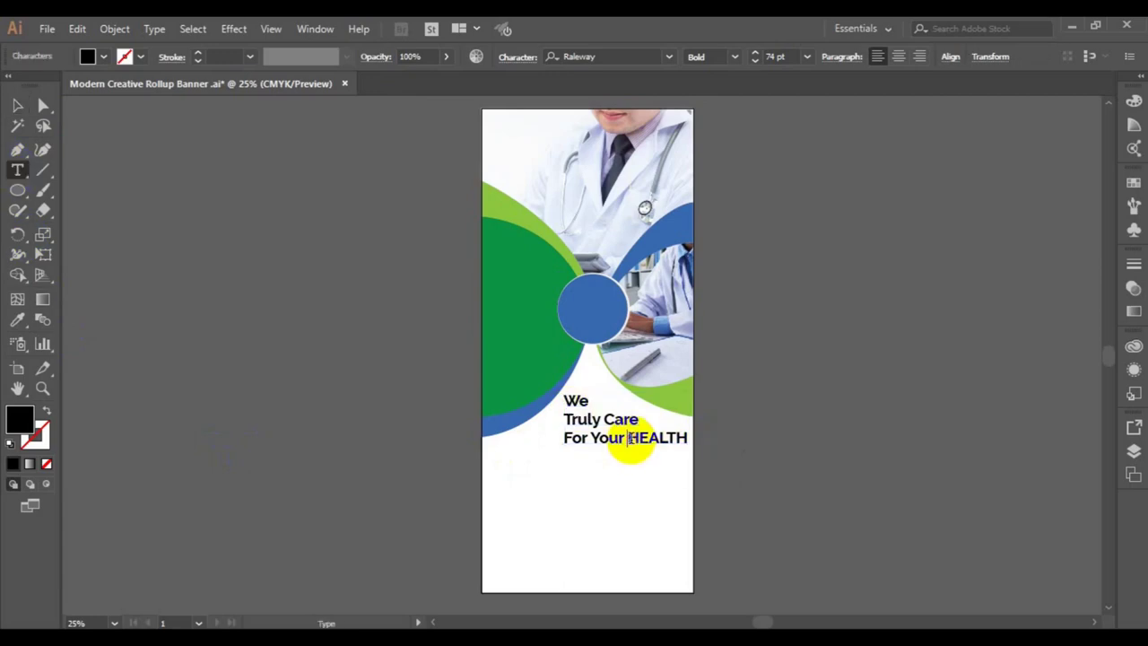
pyautogui.moveTo(648, 440); pyautogui.dragTo(688, 439)
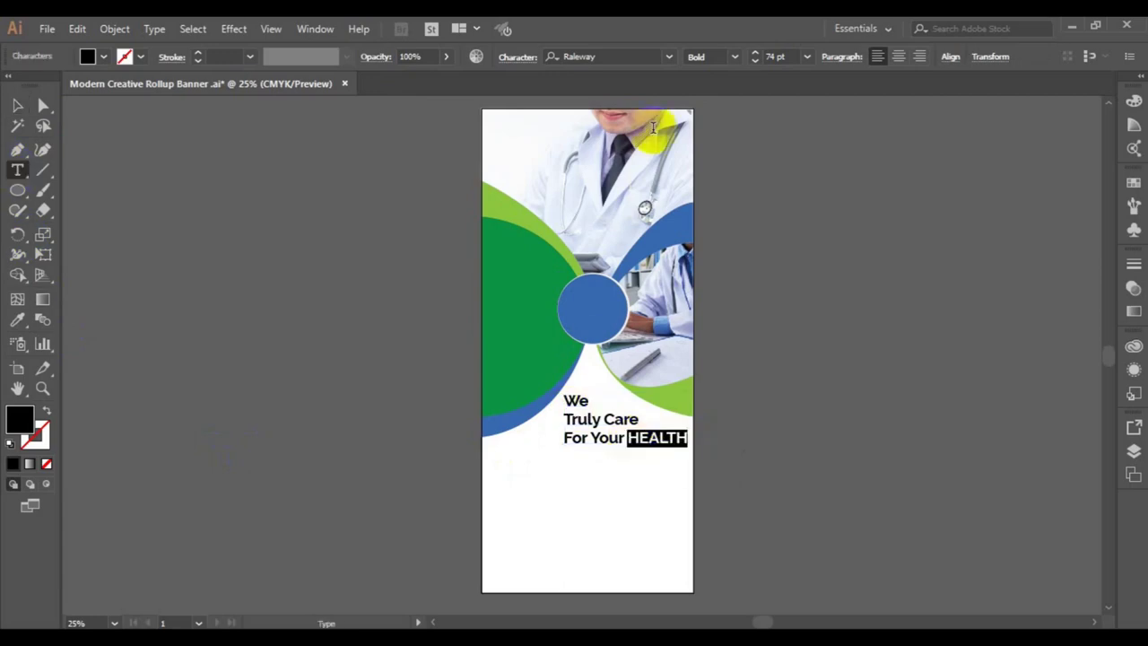
pyautogui.click(735, 58)
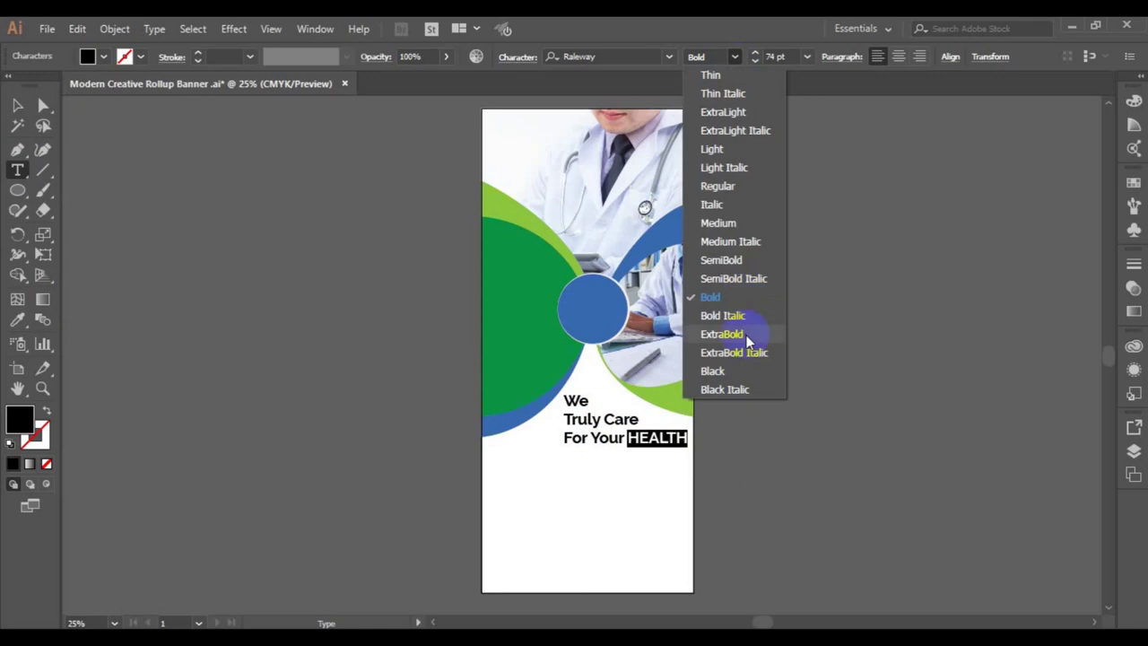
pyautogui.click(748, 339)
pyautogui.click(17, 319)
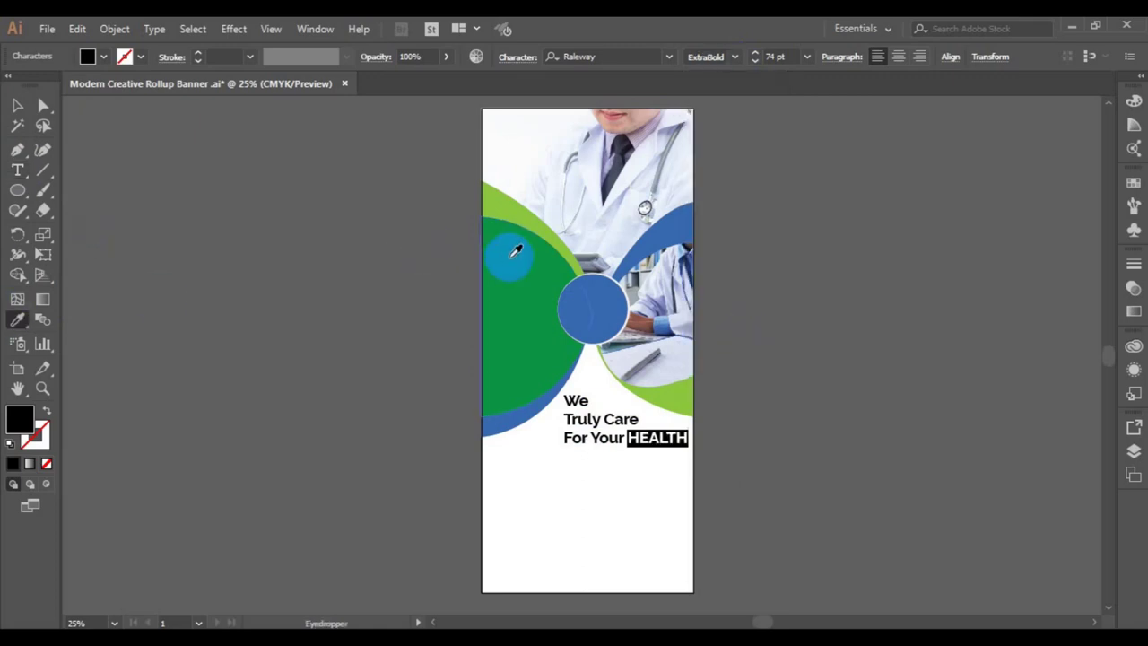
pyautogui.click(516, 252)
pyautogui.click(17, 105)
pyautogui.click(453, 416)
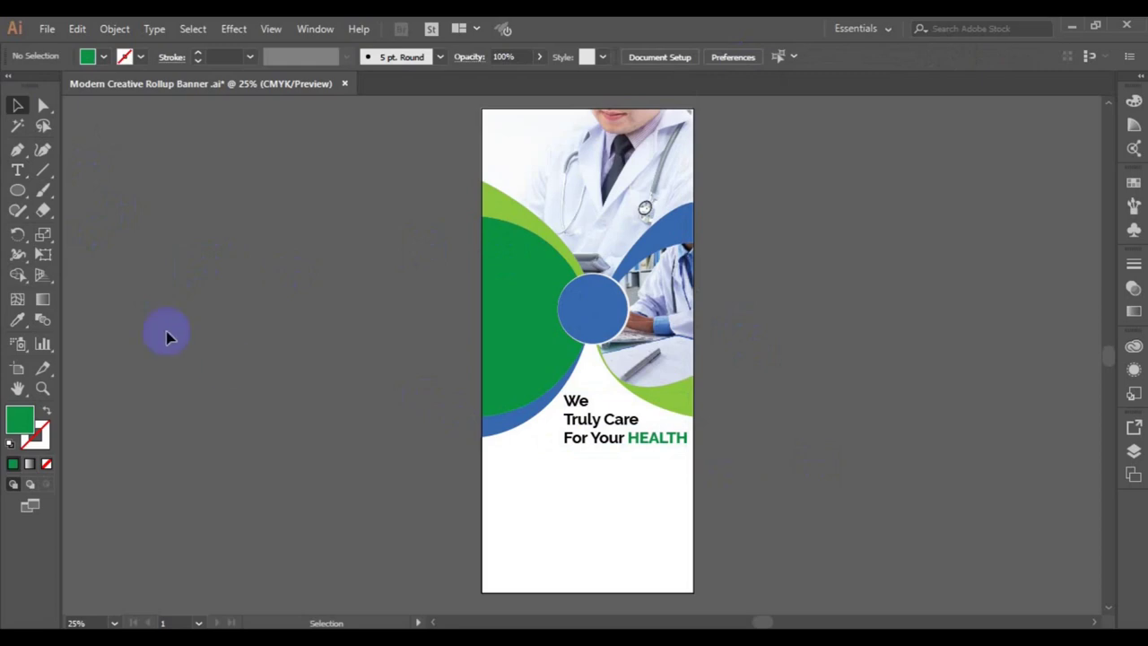
pyautogui.click(17, 190)
# - Draw a green strip across the lower banner and split it into 3 columns with 0.4 in gutters
pyautogui.click(90, 190)
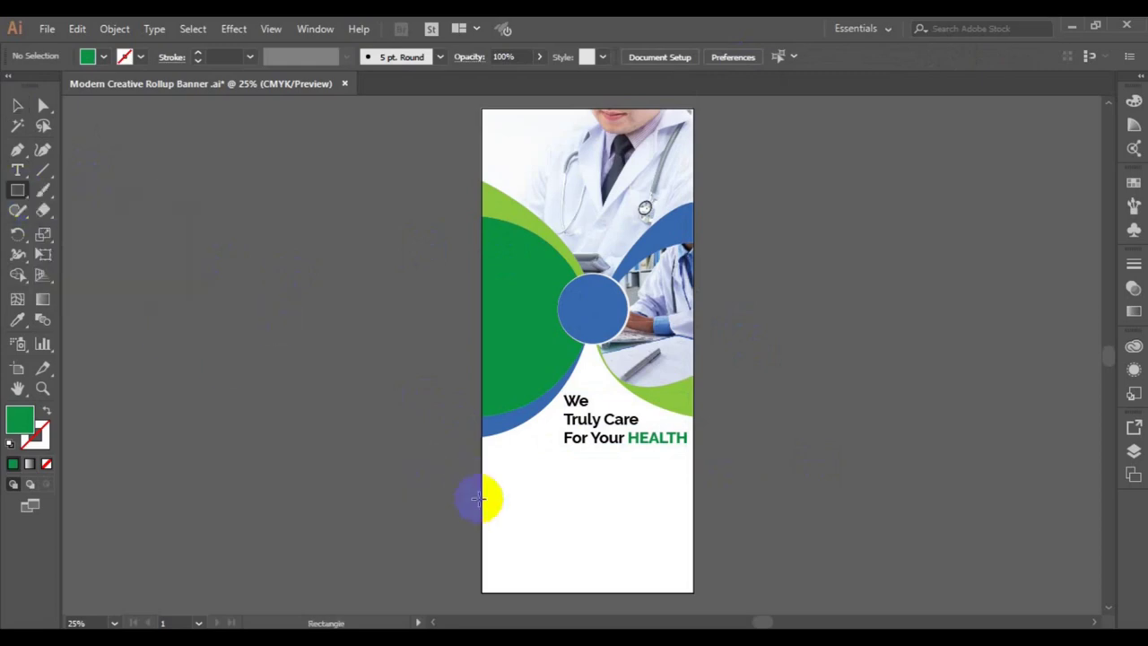
pyautogui.moveTo(483, 501)
pyautogui.mouseDown()
pyautogui.moveTo(708, 559)
pyautogui.moveTo(696, 559)
pyautogui.mouseUp()
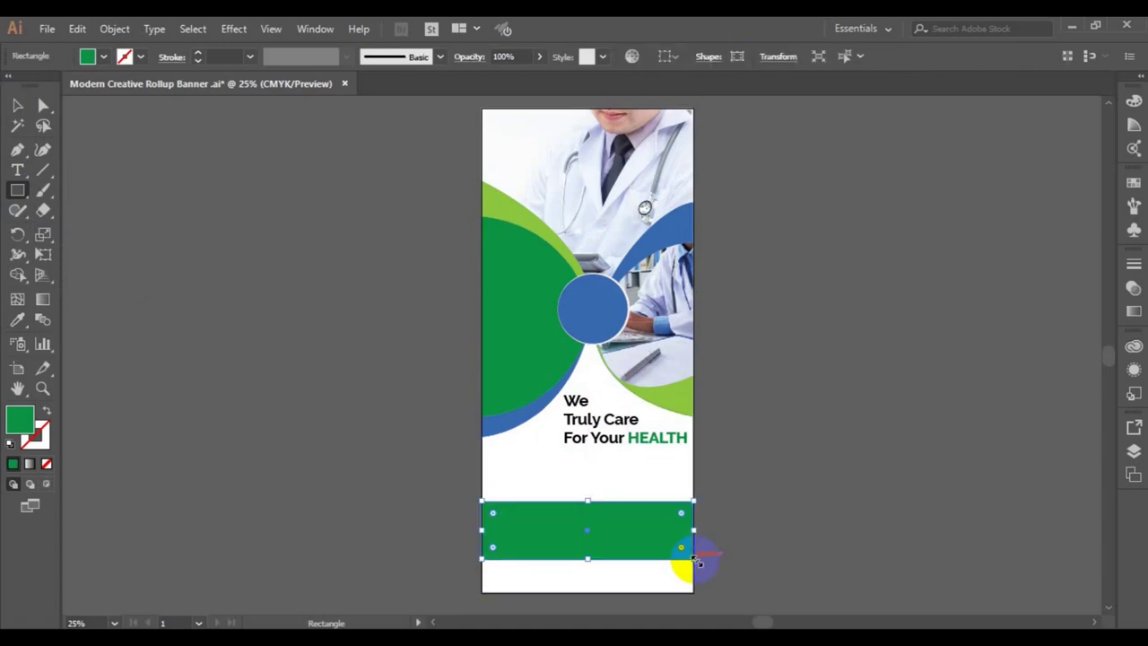
pyautogui.click(114, 29)
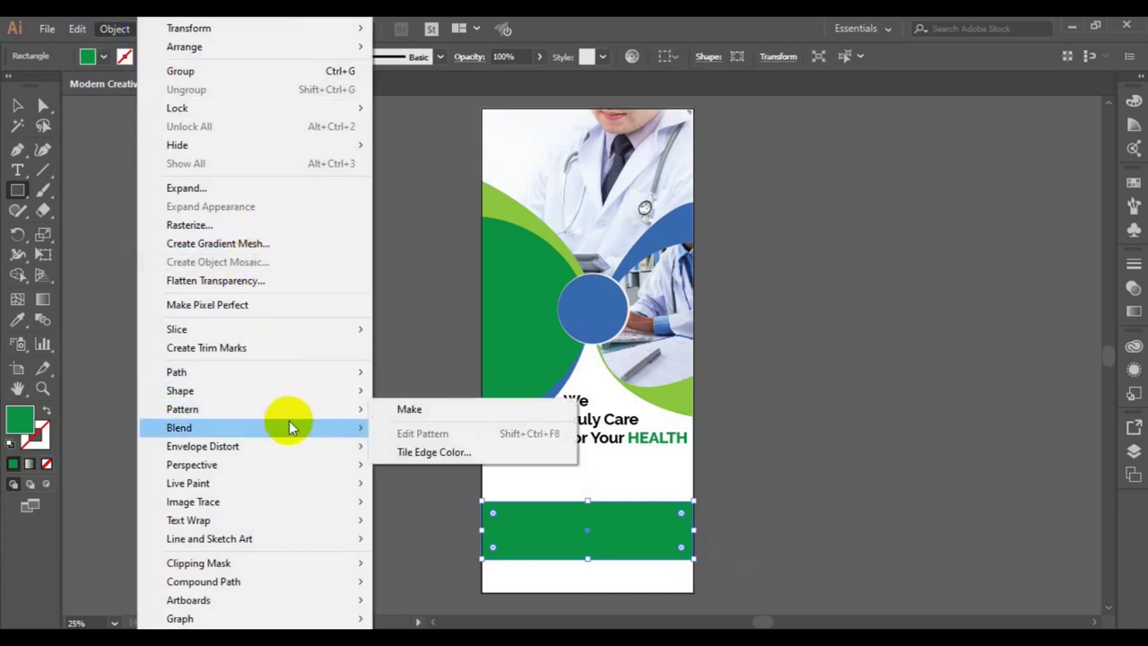
pyautogui.moveTo(177, 371)
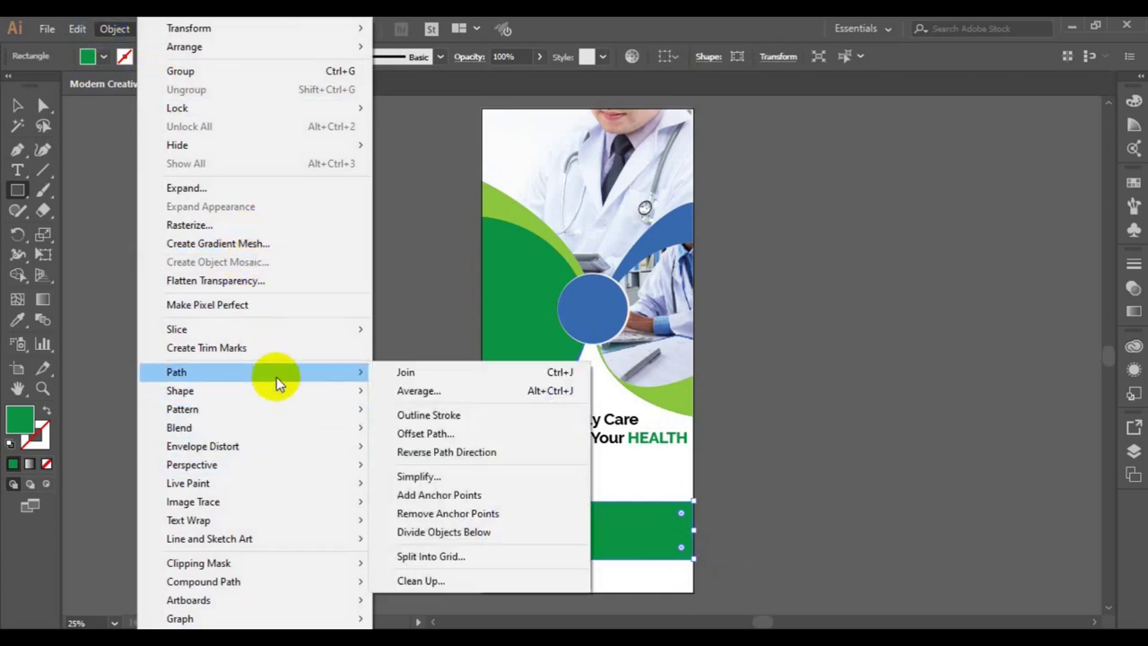
pyautogui.click(496, 549)
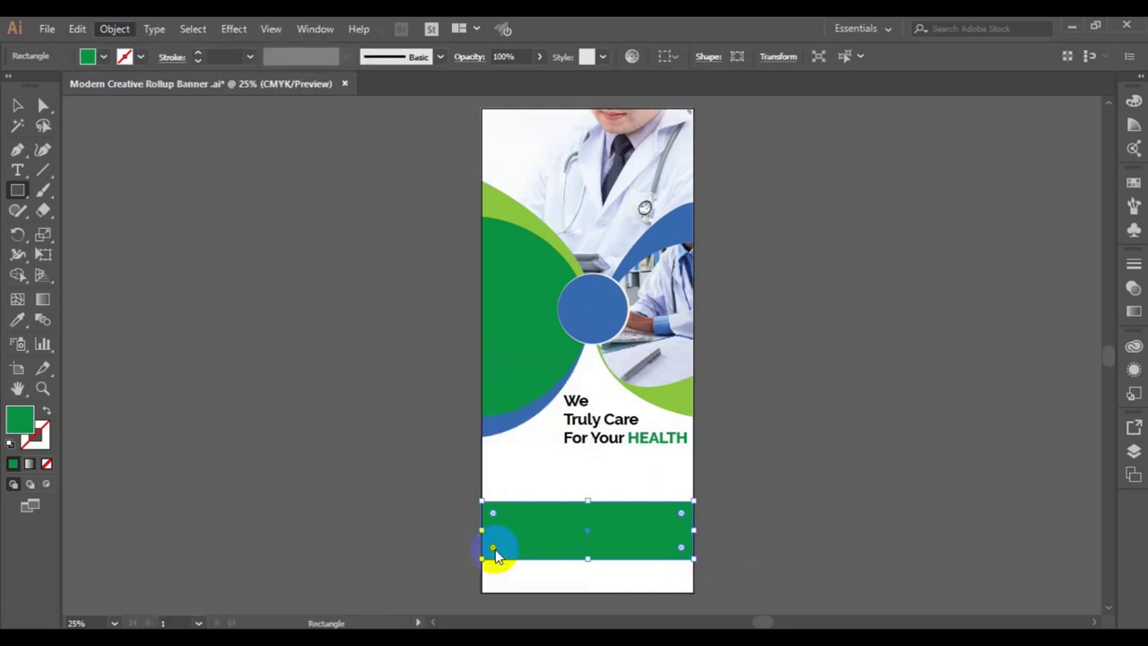
pyautogui.click(421, 413)
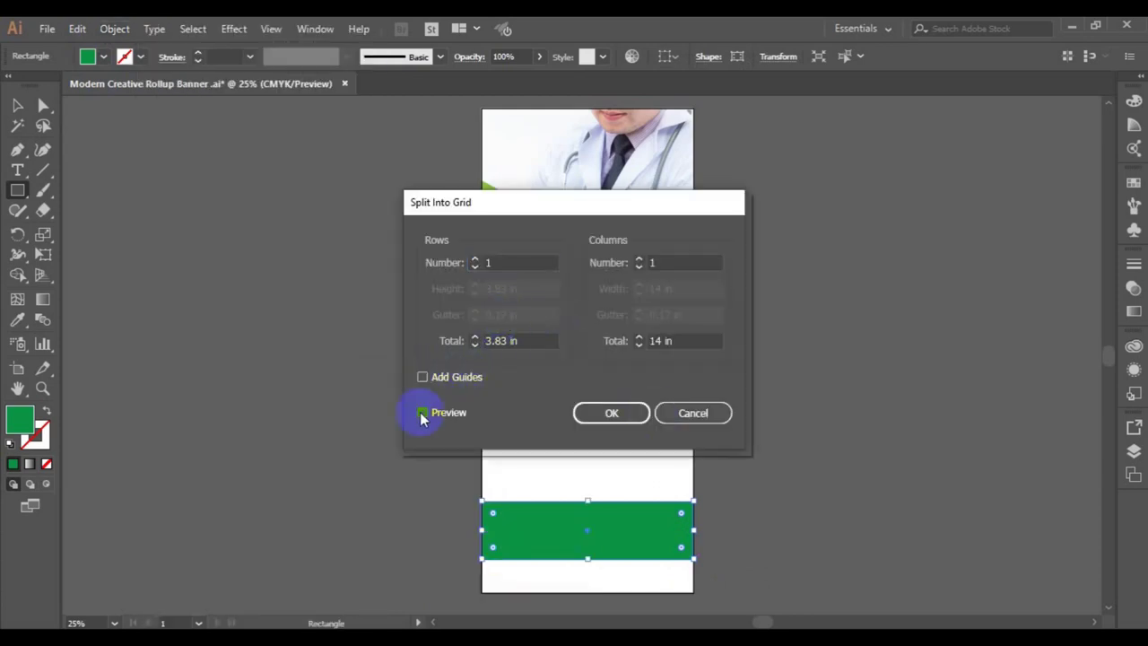
pyautogui.click(640, 259)
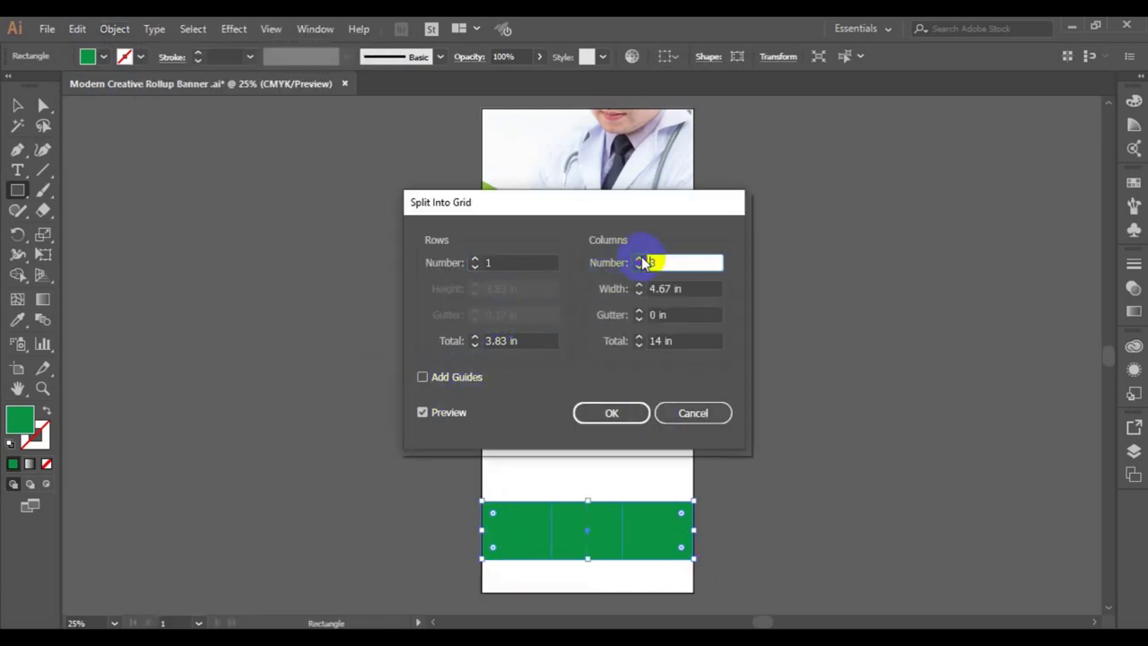
pyautogui.click(640, 292)
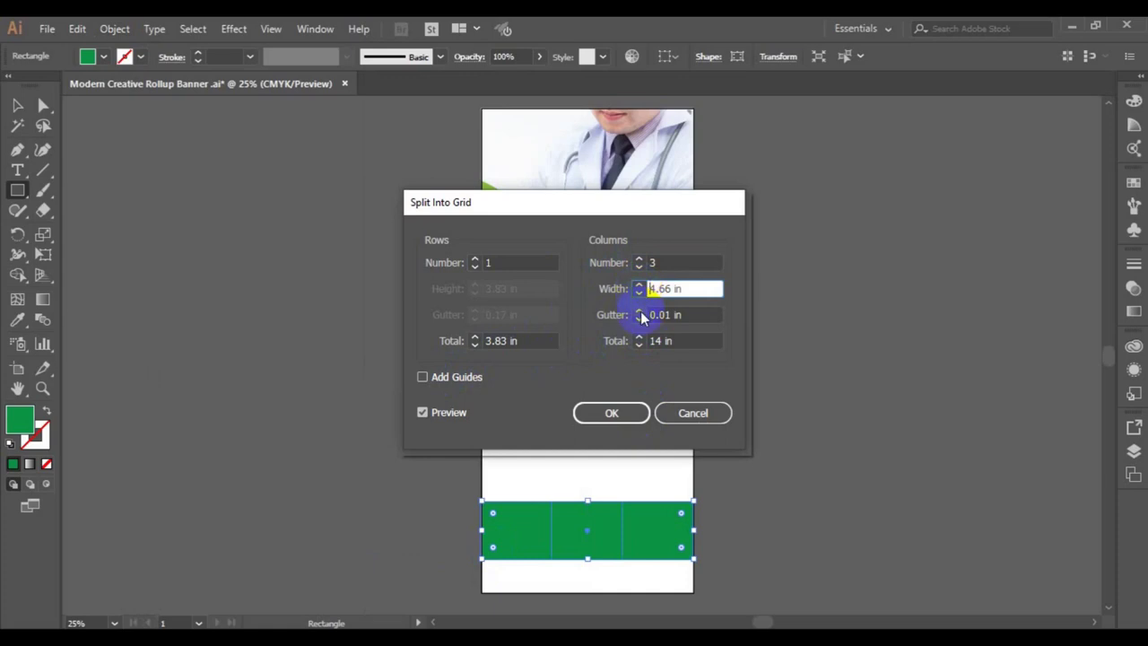
pyautogui.click(639, 311)
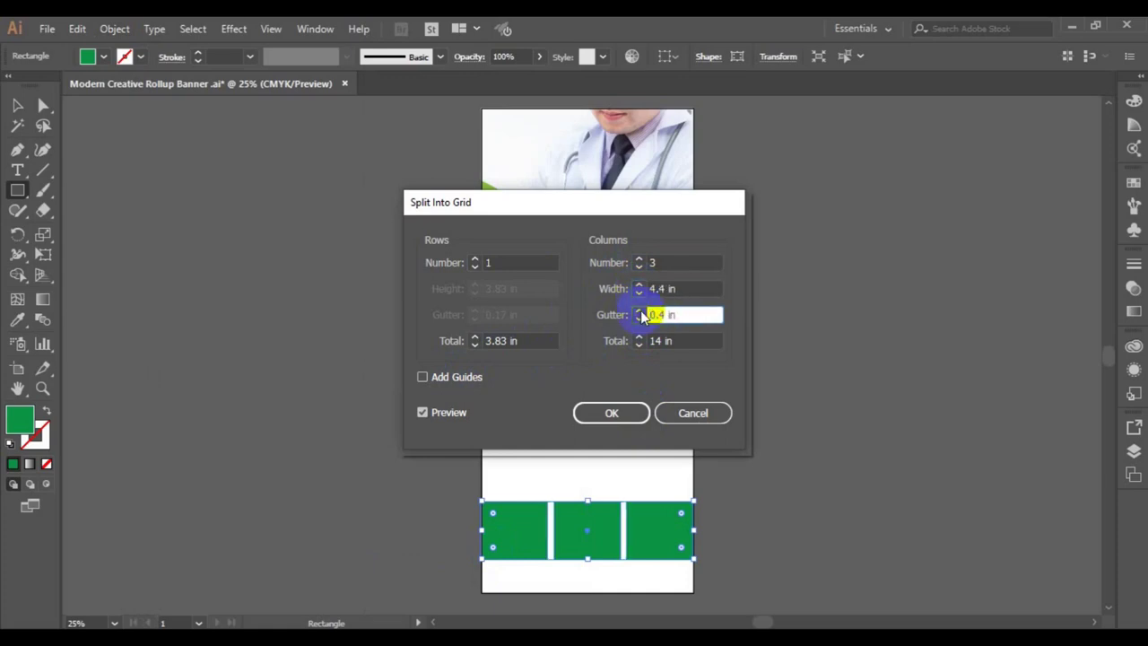
pyautogui.click(639, 311)
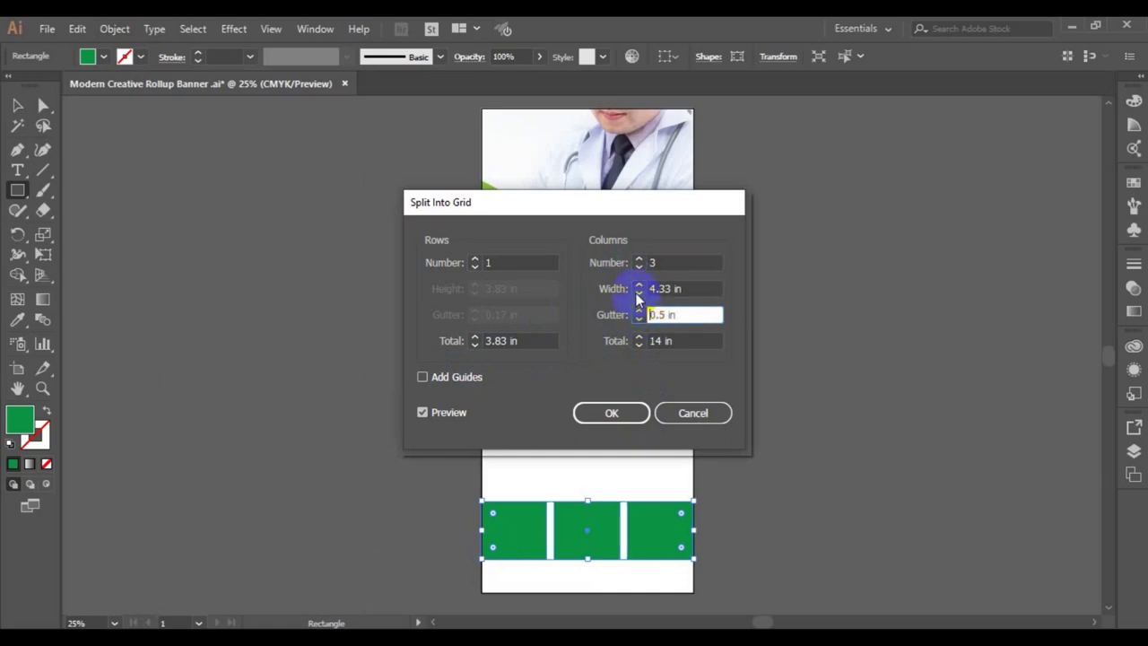
pyautogui.click(638, 296)
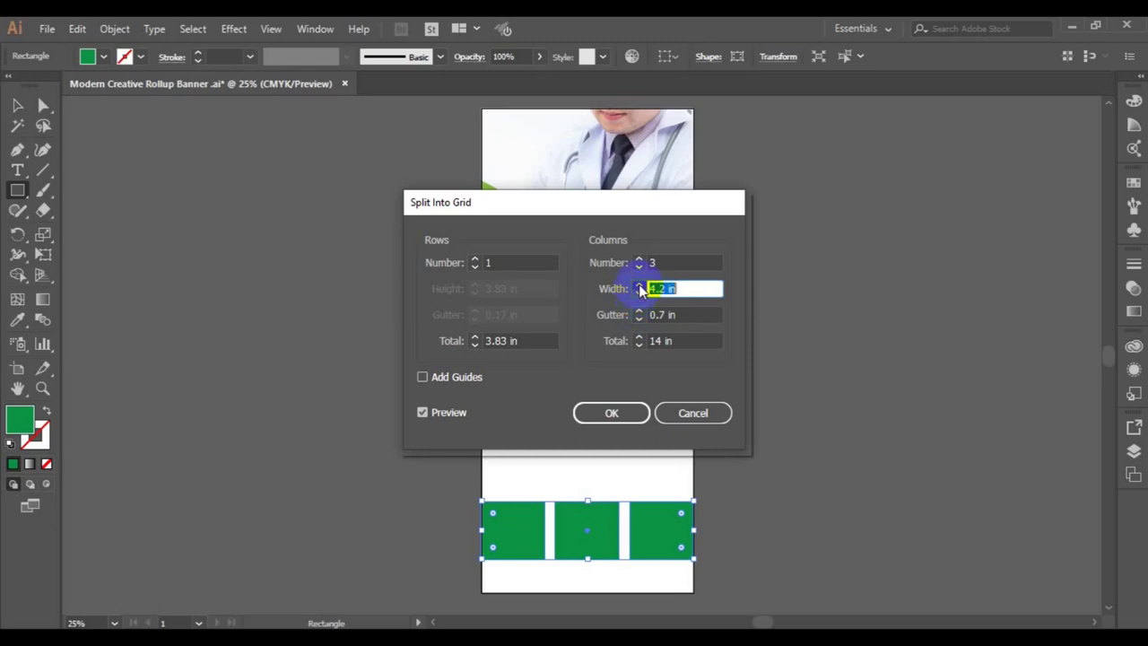
pyautogui.click(639, 286)
pyautogui.click(640, 287)
pyautogui.click(611, 412)
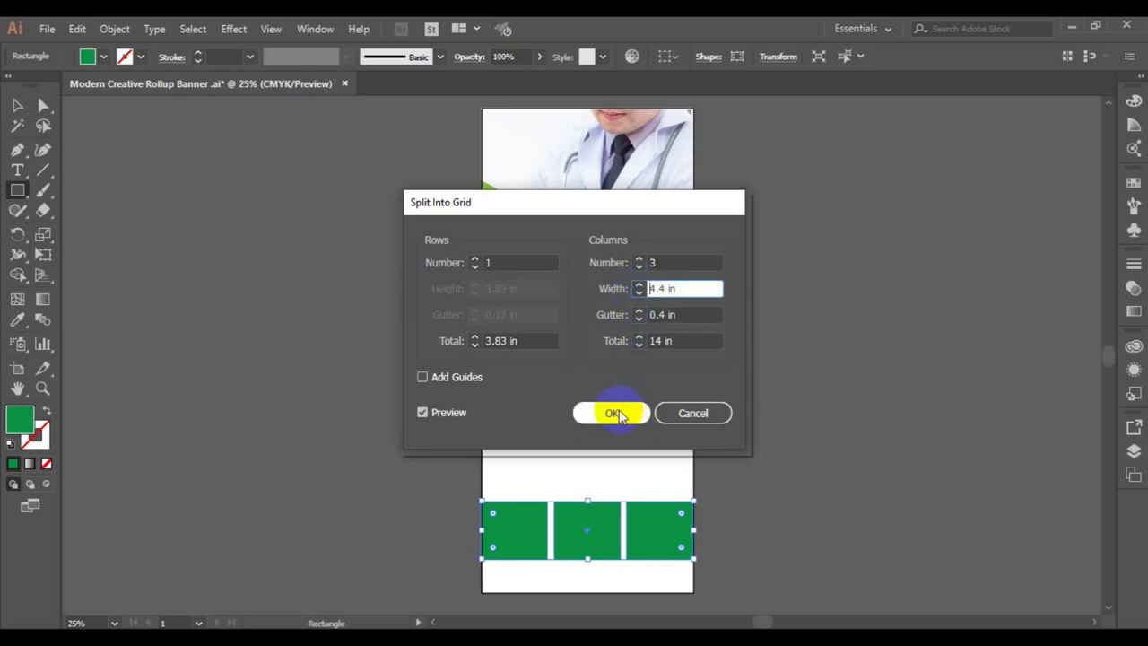
# - Select the three boxes, make the left box the alignment reference, then deselect
pyautogui.click(16, 107)
pyautogui.click(506, 538)
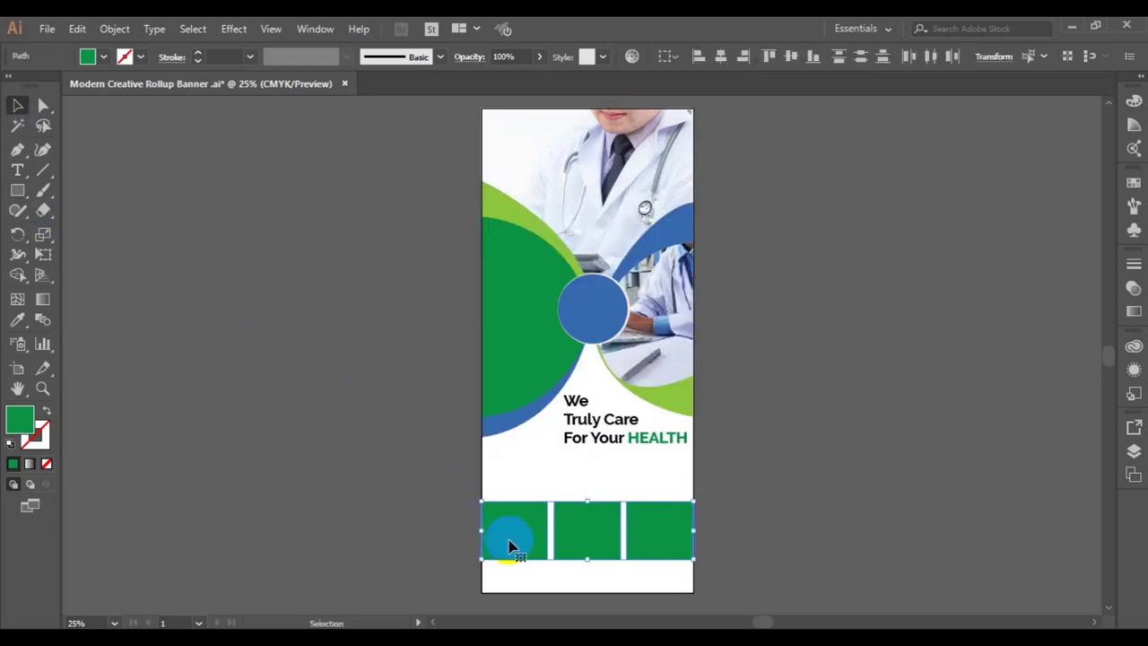
pyautogui.click(687, 530)
pyautogui.click(485, 533)
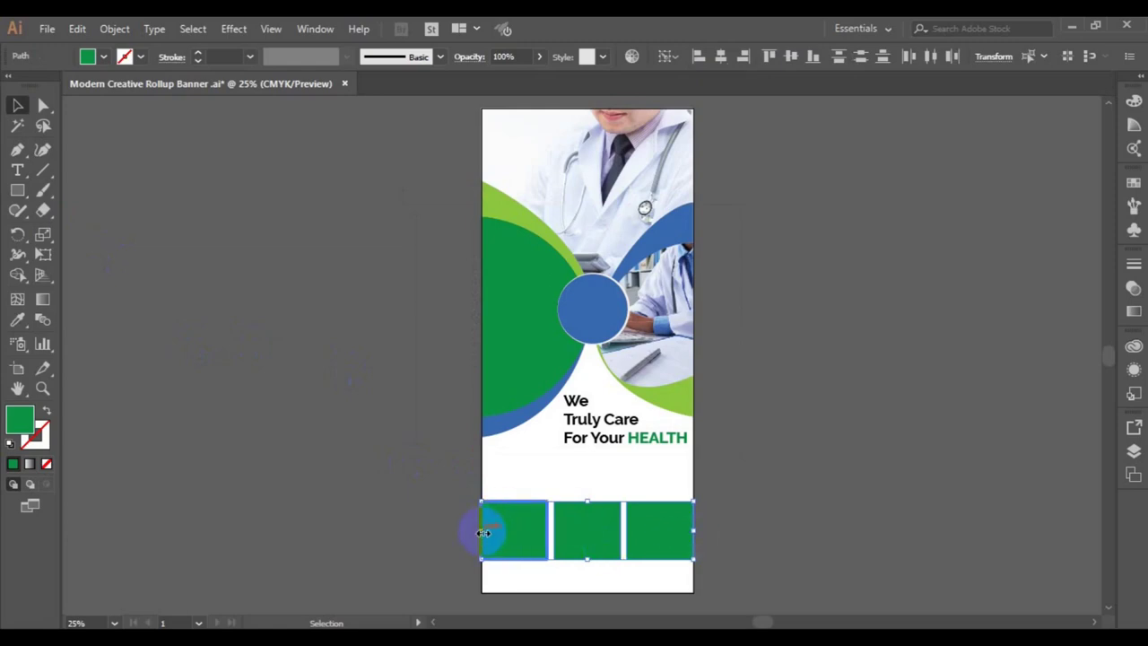
pyautogui.press('a')
pyautogui.press('v')
pyautogui.click(777, 542)
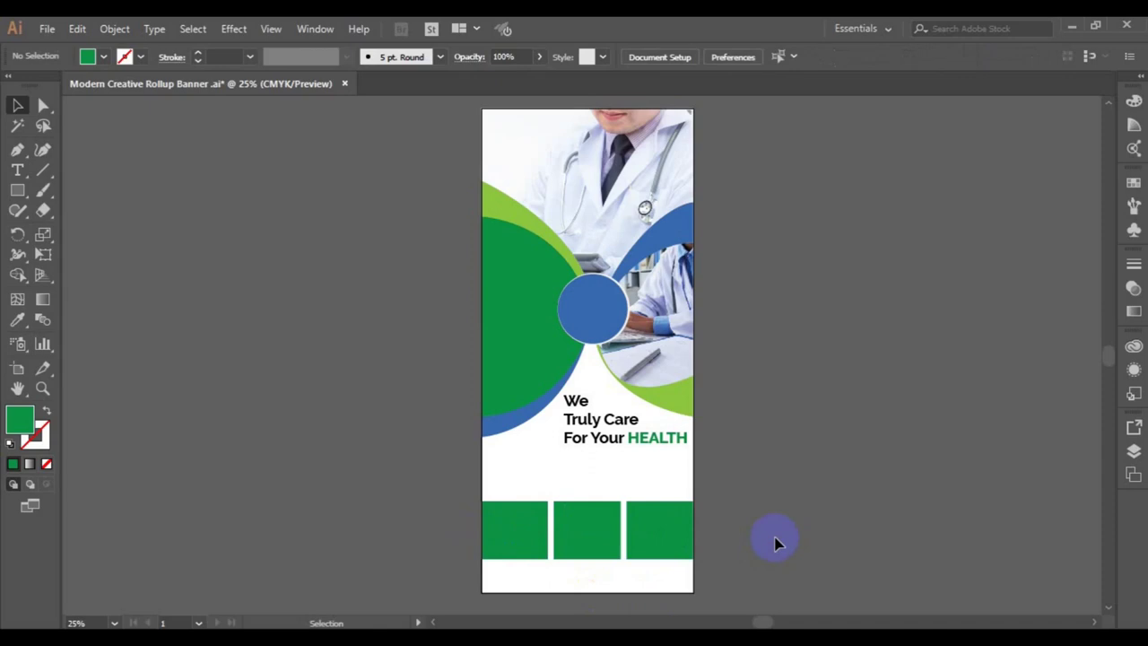
# - Create a small hexagon, rotate it about 86 degrees, and place it on the first box
pyautogui.click(26, 190)
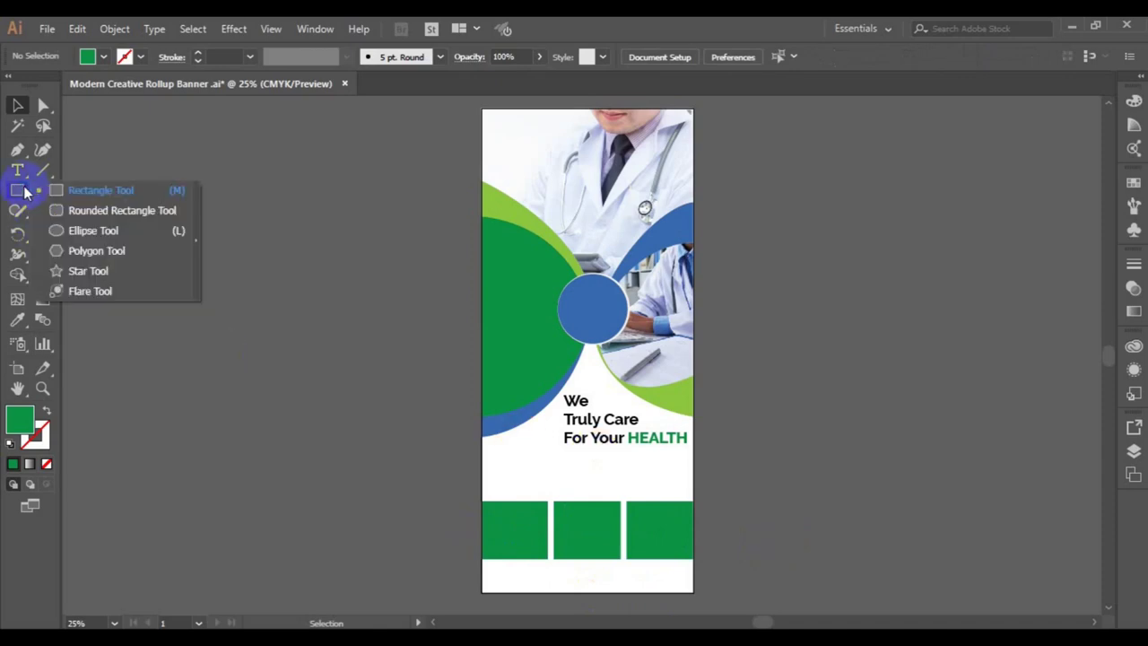
pyautogui.click(93, 251)
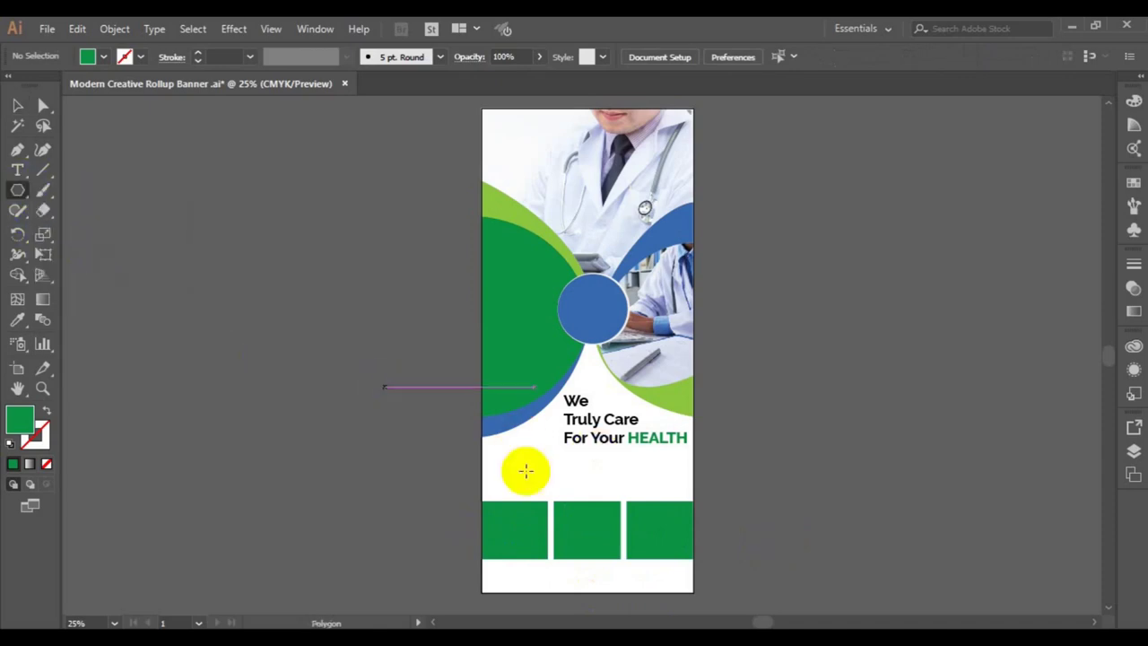
pyautogui.click(408, 437)
pyautogui.click(522, 363)
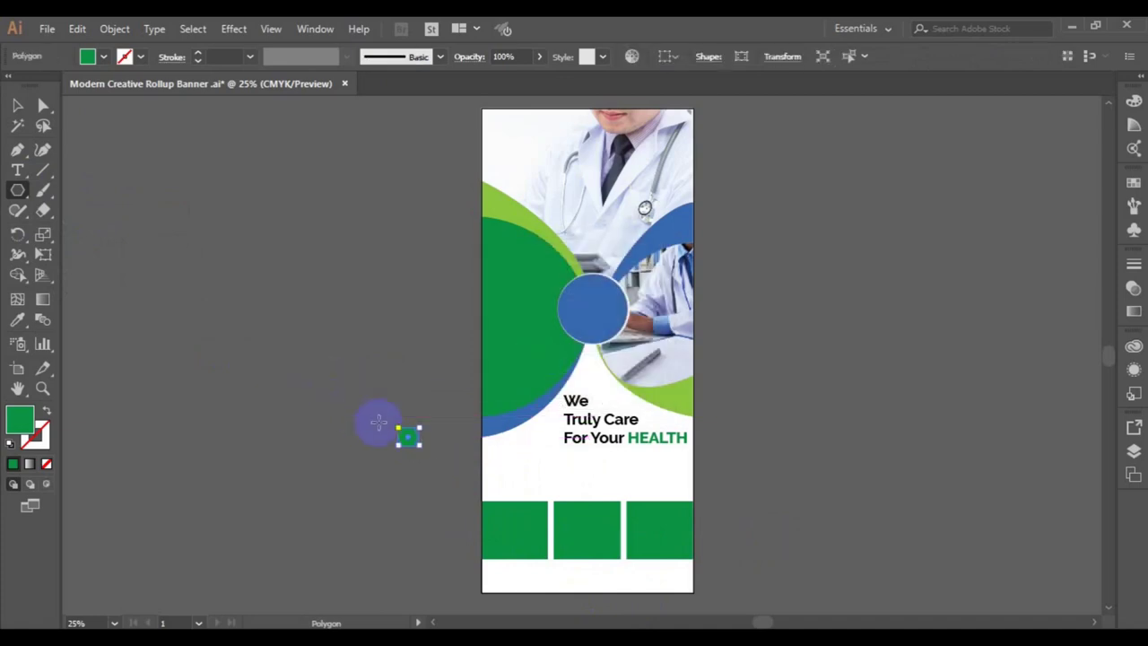
pyautogui.moveTo(422, 455); pyautogui.dragTo(431, 411)
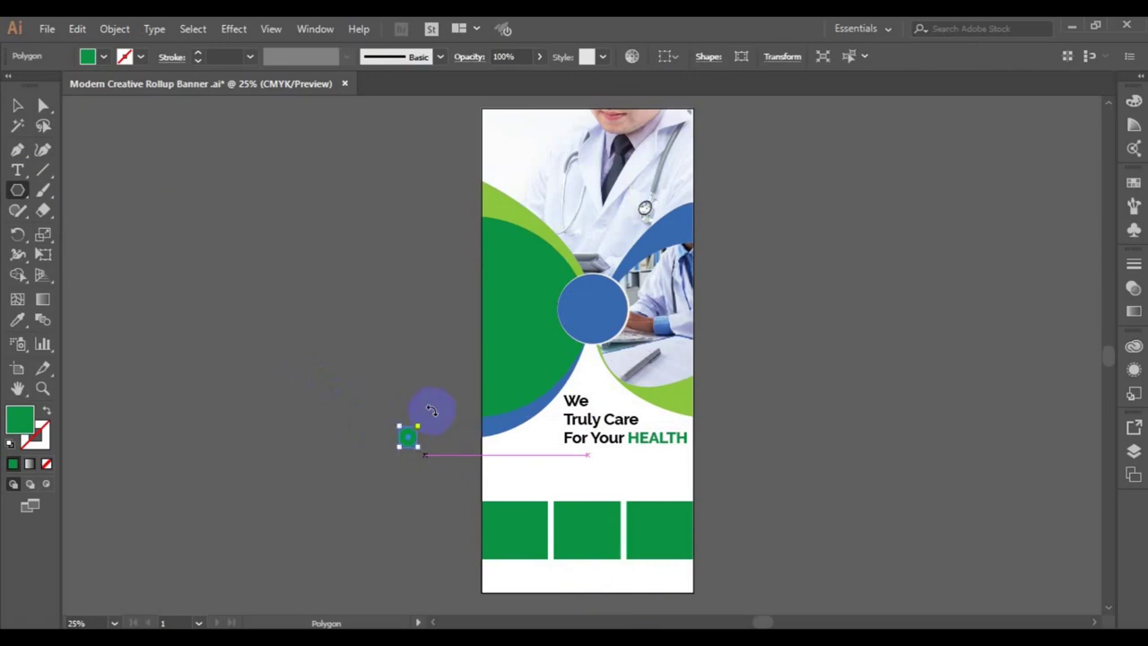
pyautogui.click(12, 108)
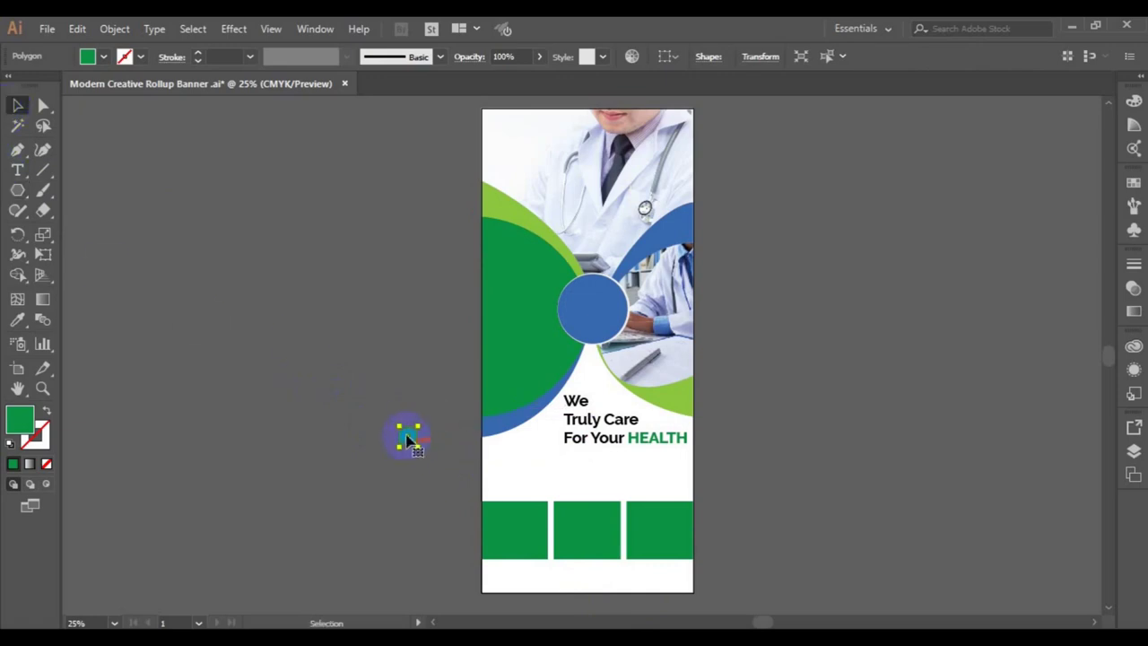
pyautogui.moveTo(408, 443); pyautogui.dragTo(510, 503)
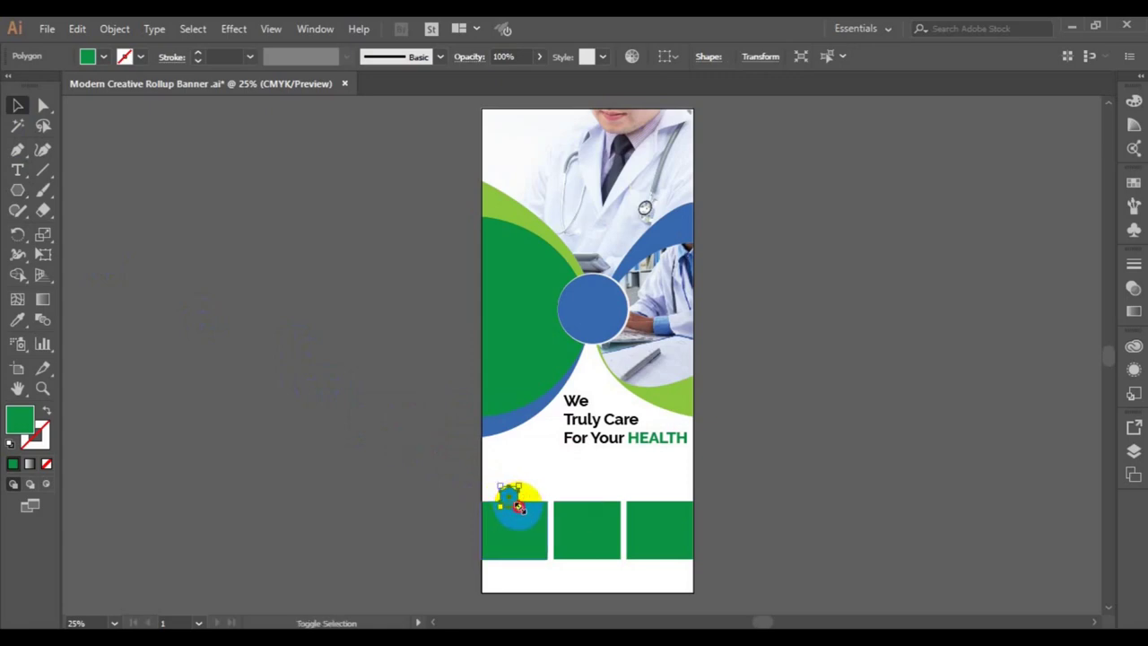
pyautogui.moveTo(518, 508); pyautogui.dragTo(513, 504)
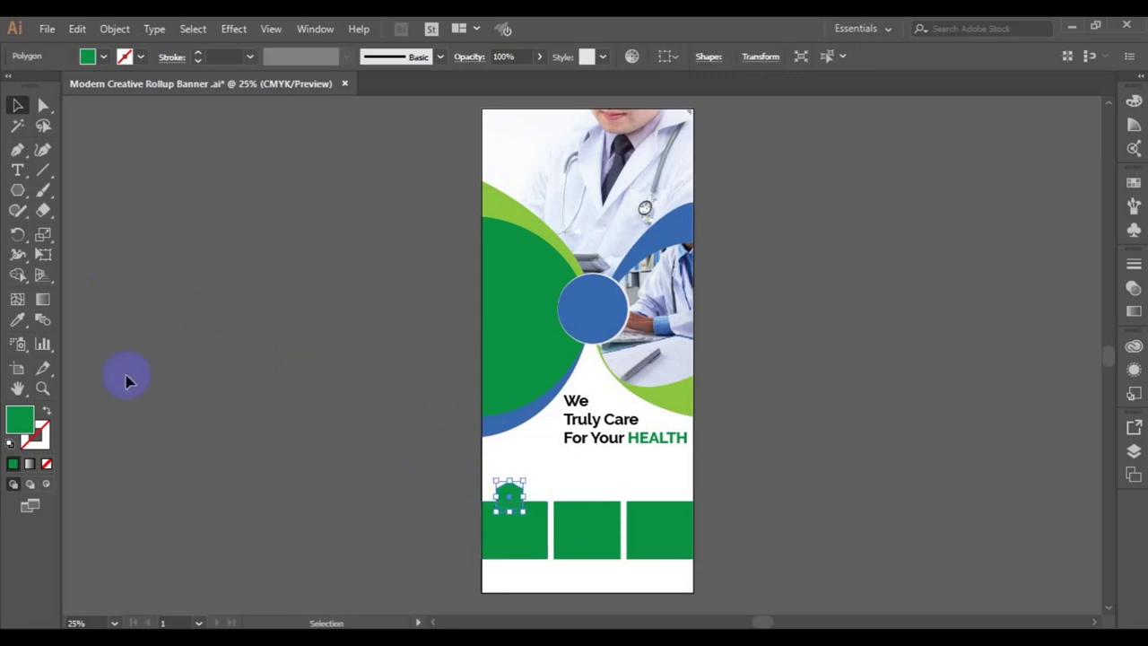
# - Fill the hexagon light green and centre it horizontally over the first box
pyautogui.click(17, 320)
pyautogui.click(498, 192)
pyautogui.click(17, 105)
pyautogui.keyDown('shift'); pyautogui.click(517, 558); pyautogui.keyUp('shift')
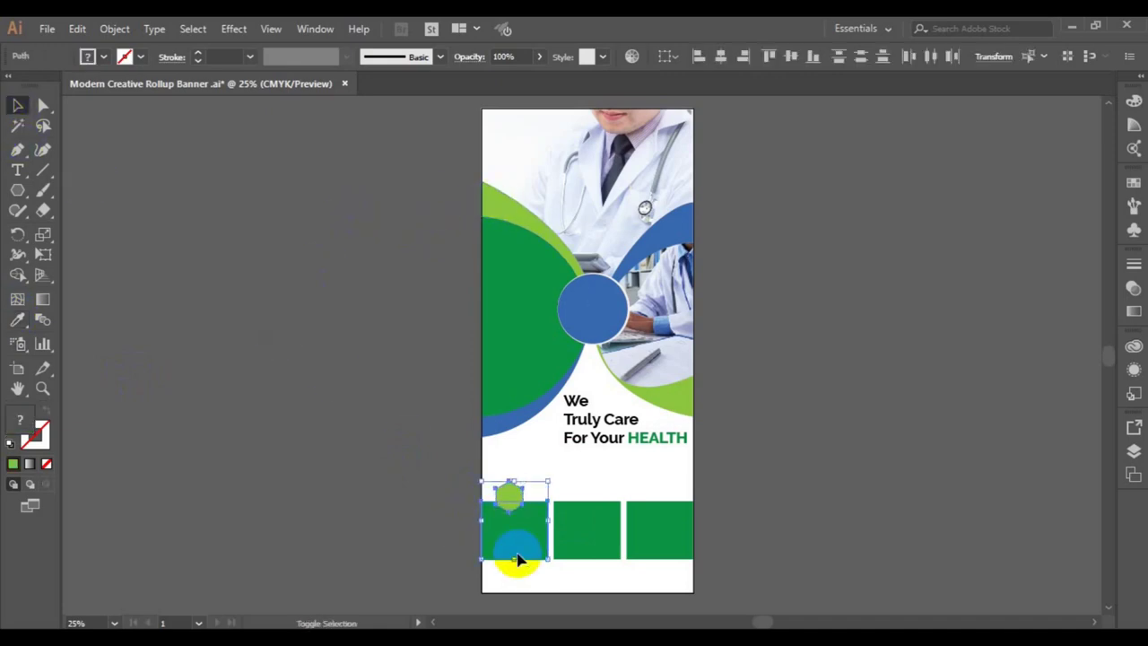
pyautogui.click(722, 56)
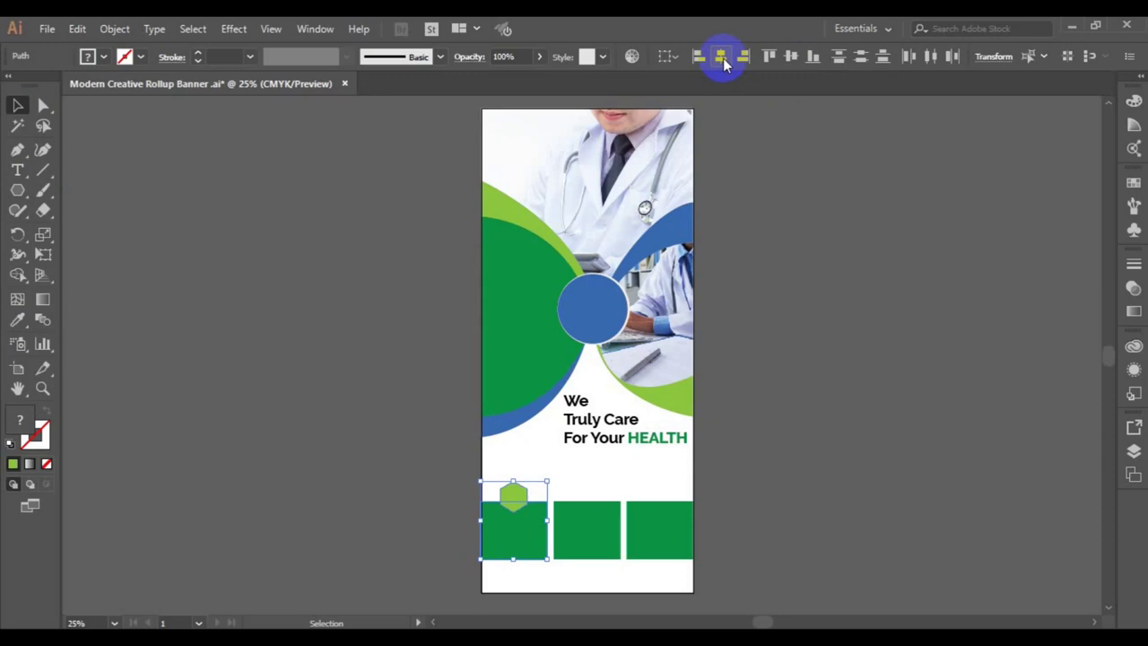
pyautogui.click(461, 523)
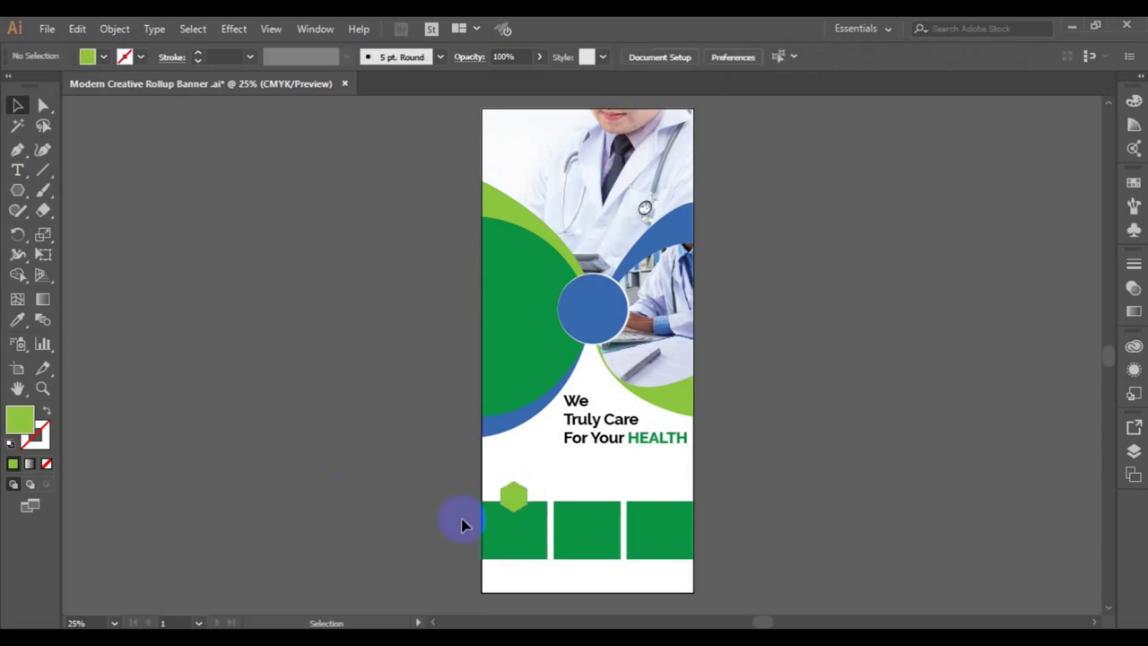
# - Copy the hexagon onto the middle and third green boxes
pyautogui.click(520, 501)
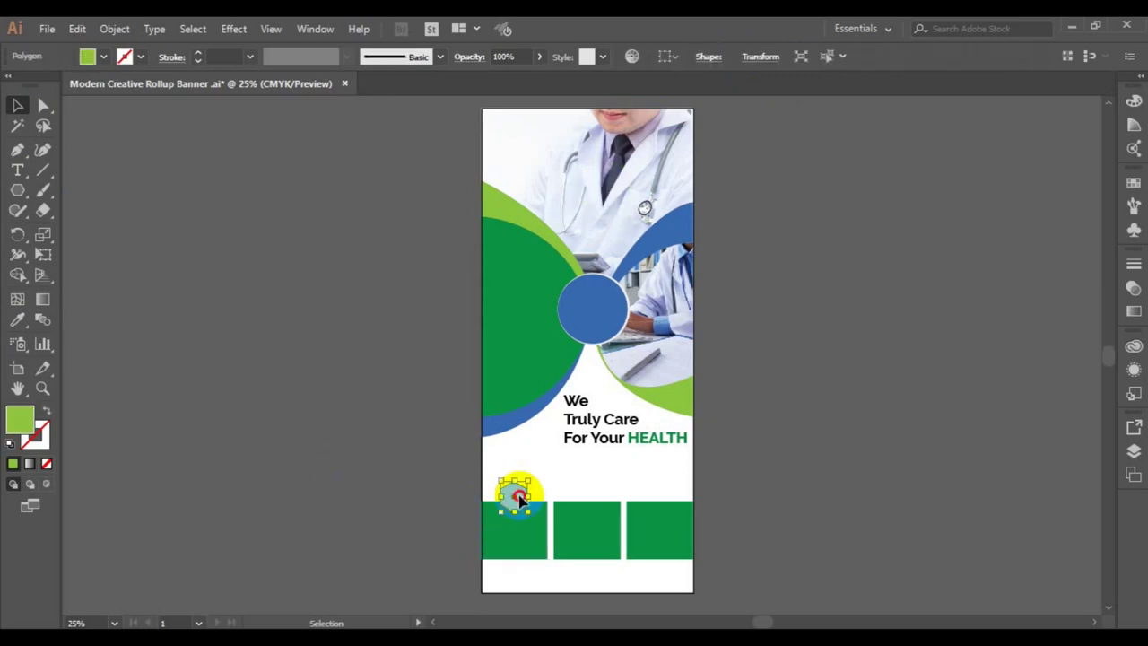
pyautogui.moveTo(520, 500); pyautogui.dragTo(590, 496)
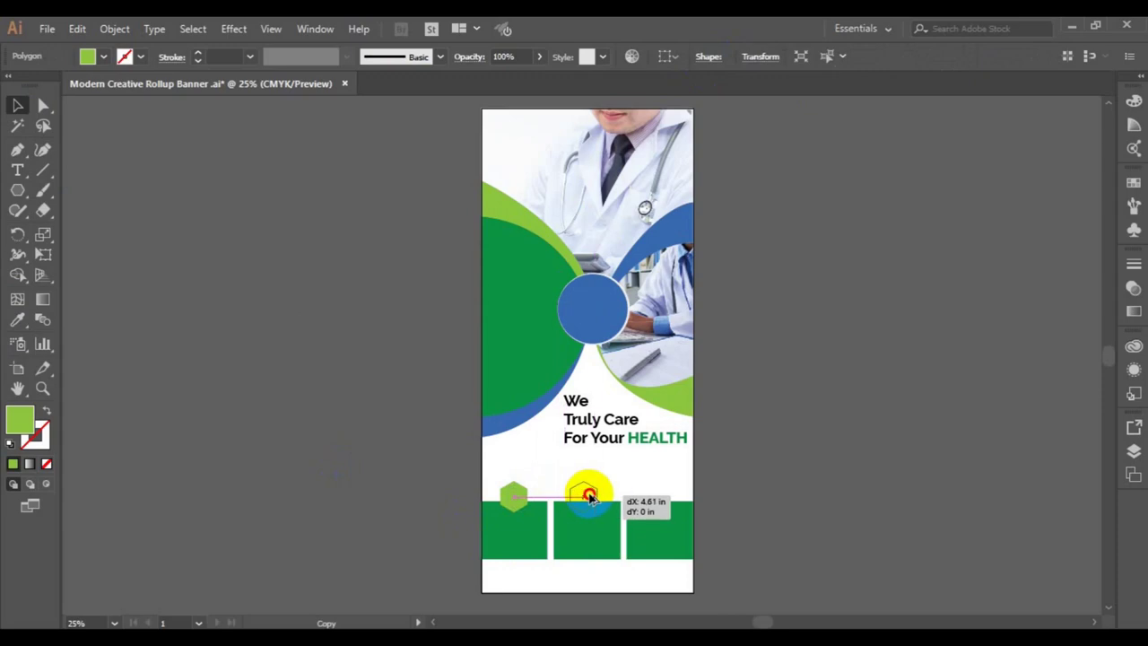
pyautogui.moveTo(590, 496); pyautogui.dragTo(662, 495)
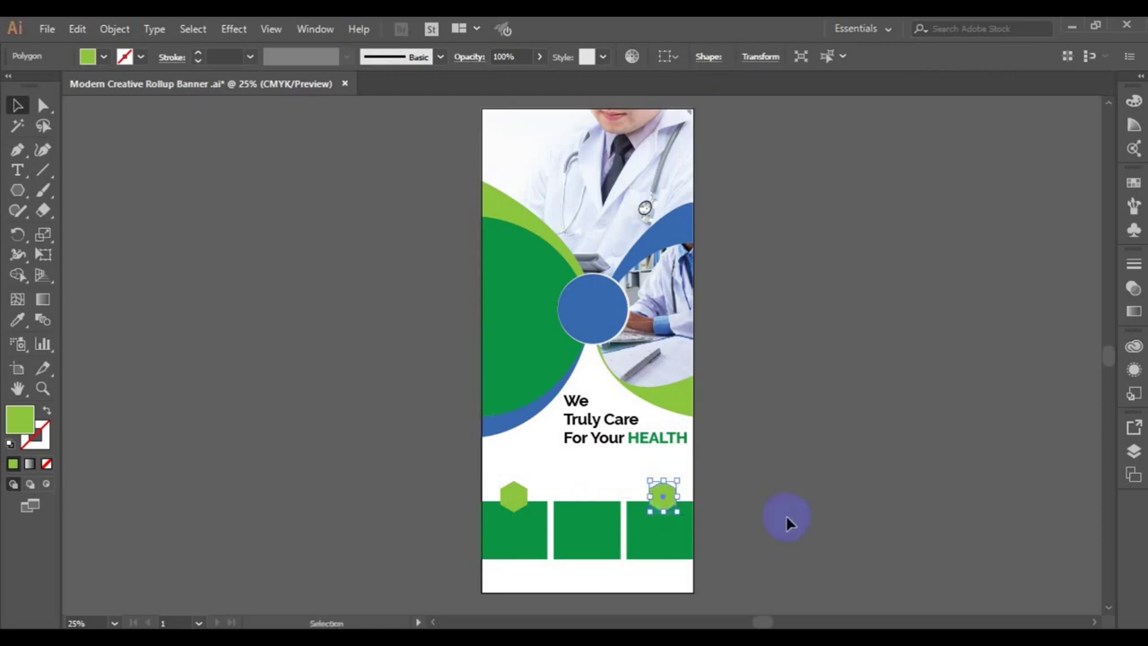
pyautogui.hotkey('ctrl', 'z')
pyautogui.click(593, 504)
pyautogui.moveTo(593, 505); pyautogui.dragTo(659, 506)
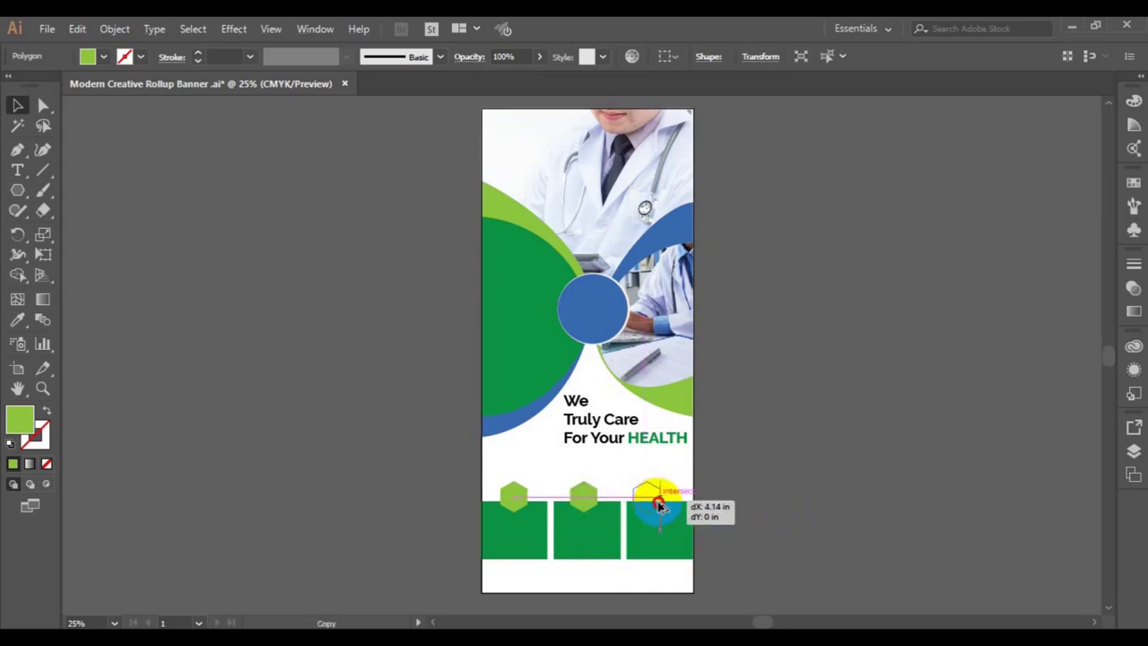
pyautogui.moveTo(659, 506); pyautogui.dragTo(662, 506)
pyautogui.click(831, 505)
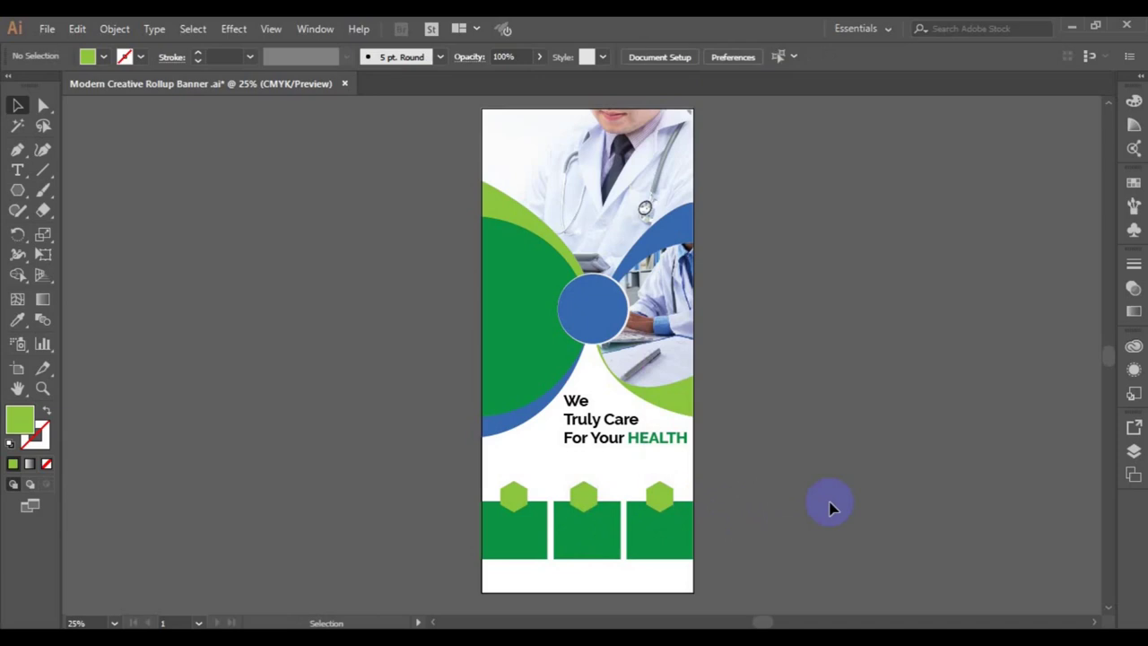
# - Centre the middle hexagon horizontally over the middle box
pyautogui.click(587, 505)
pyautogui.keyDown('shift'); pyautogui.click(587, 543); pyautogui.keyUp('shift')
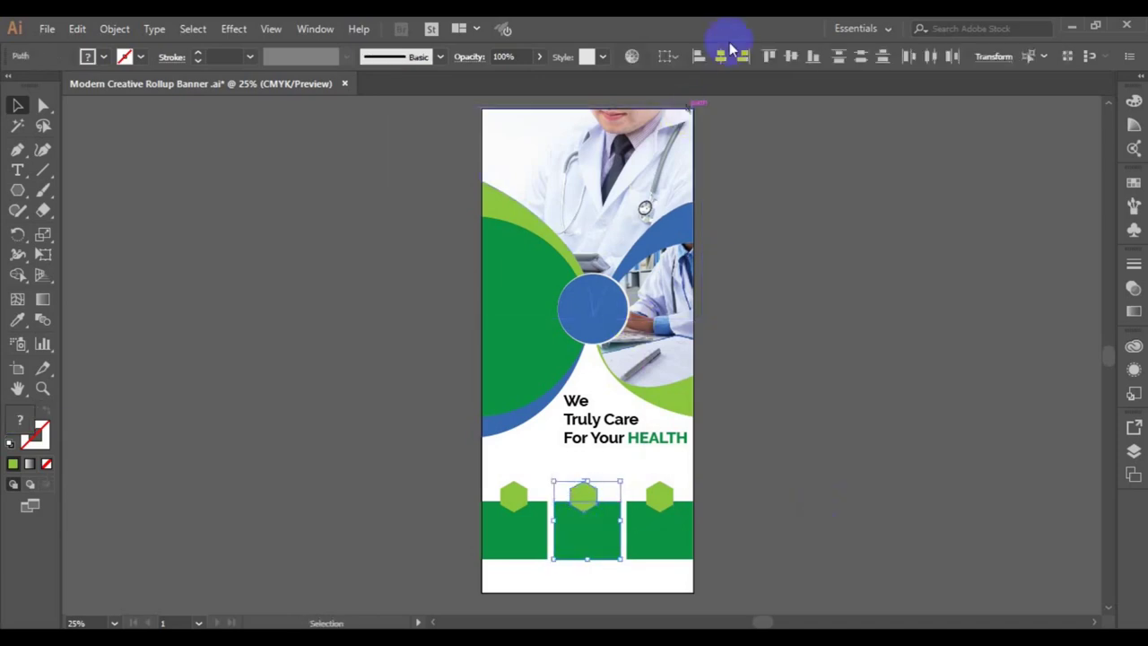
pyautogui.click(727, 52)
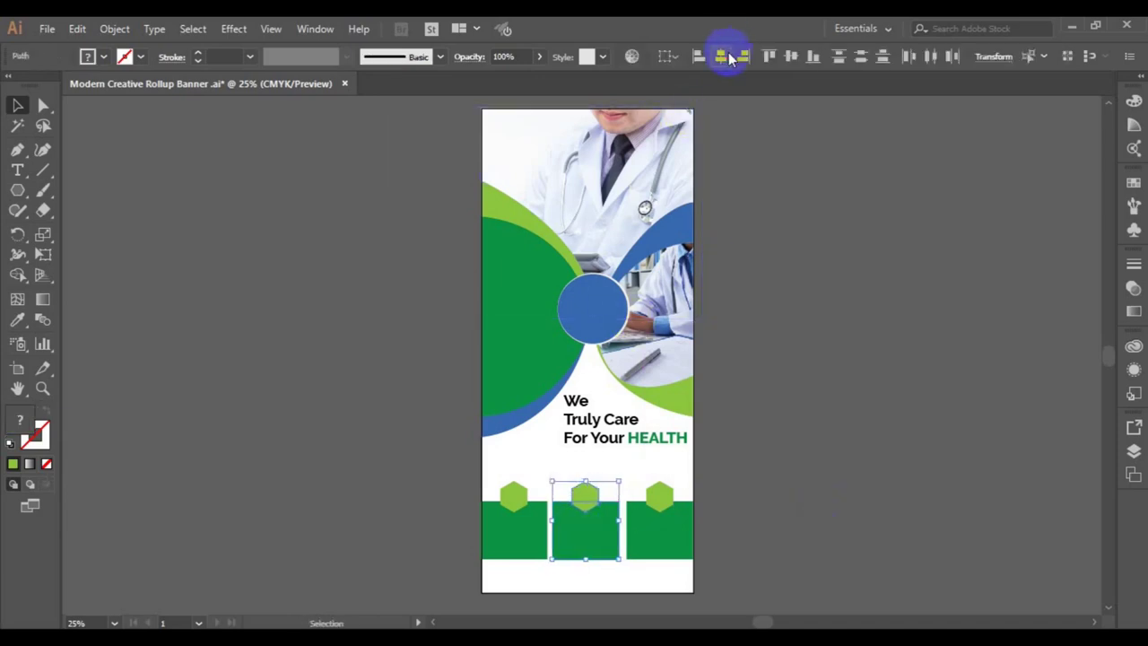
pyautogui.click(931, 343)
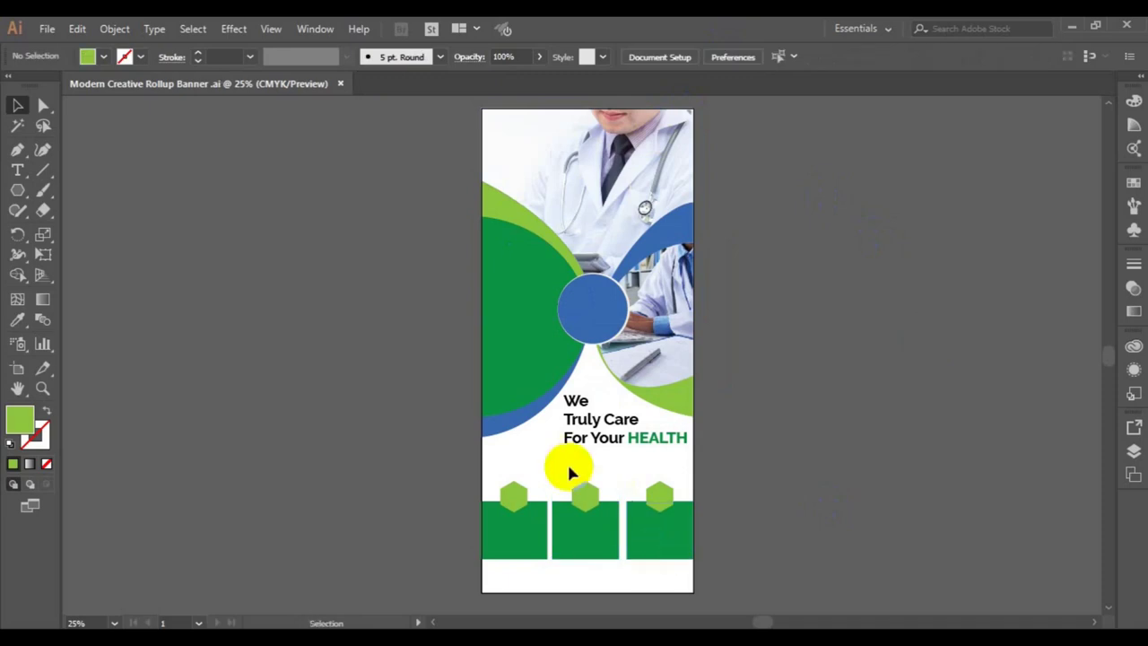
# - Copy the headline onto the upper-left green wave and begin retyping it as 'YOUR Health'
pyautogui.click(599, 434)
pyautogui.moveTo(600, 434); pyautogui.dragTo(533, 296)
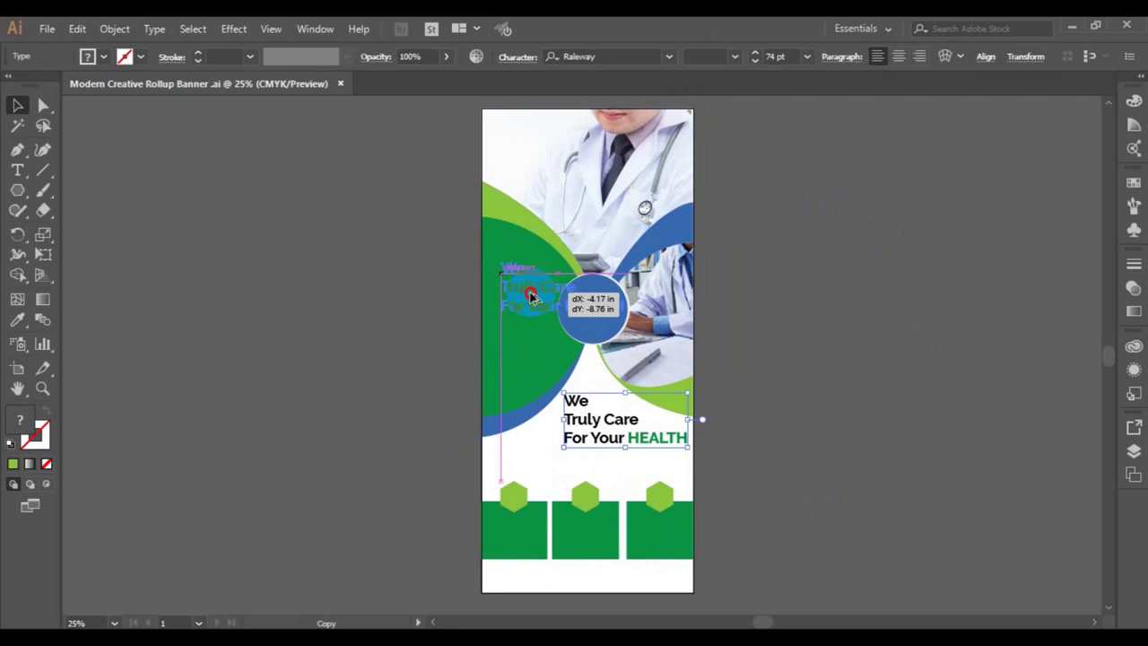
pyautogui.moveTo(533, 296); pyautogui.dragTo(496, 266)
pyautogui.click(17, 169)
pyautogui.hotkey('ctrl', 'a')
pyautogui.write('Yo')
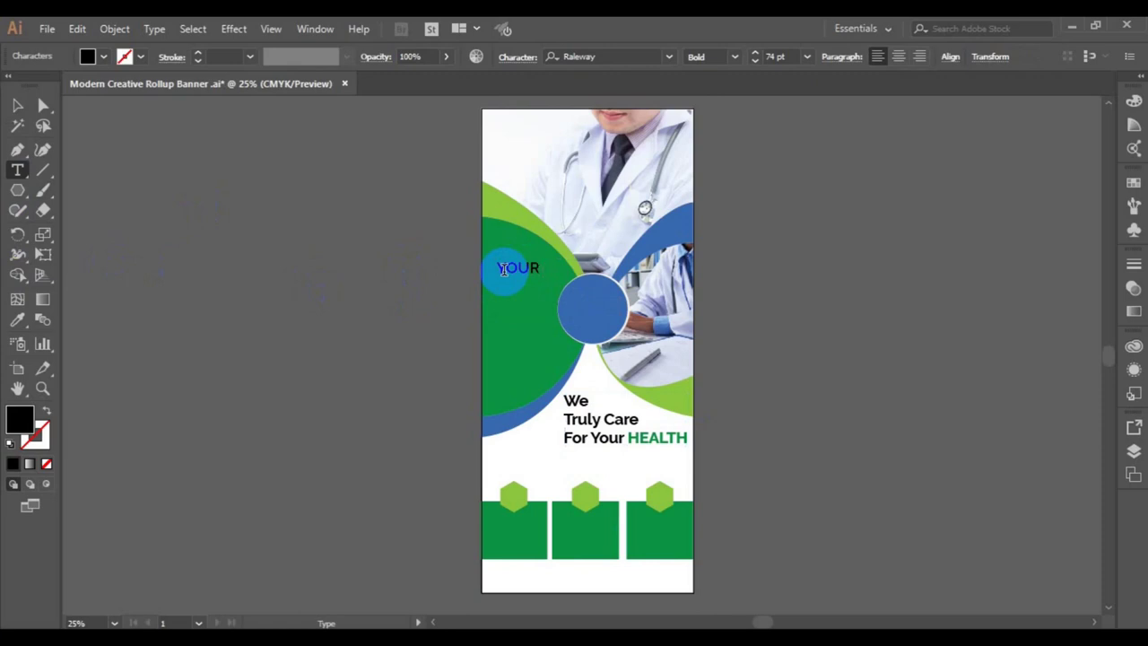
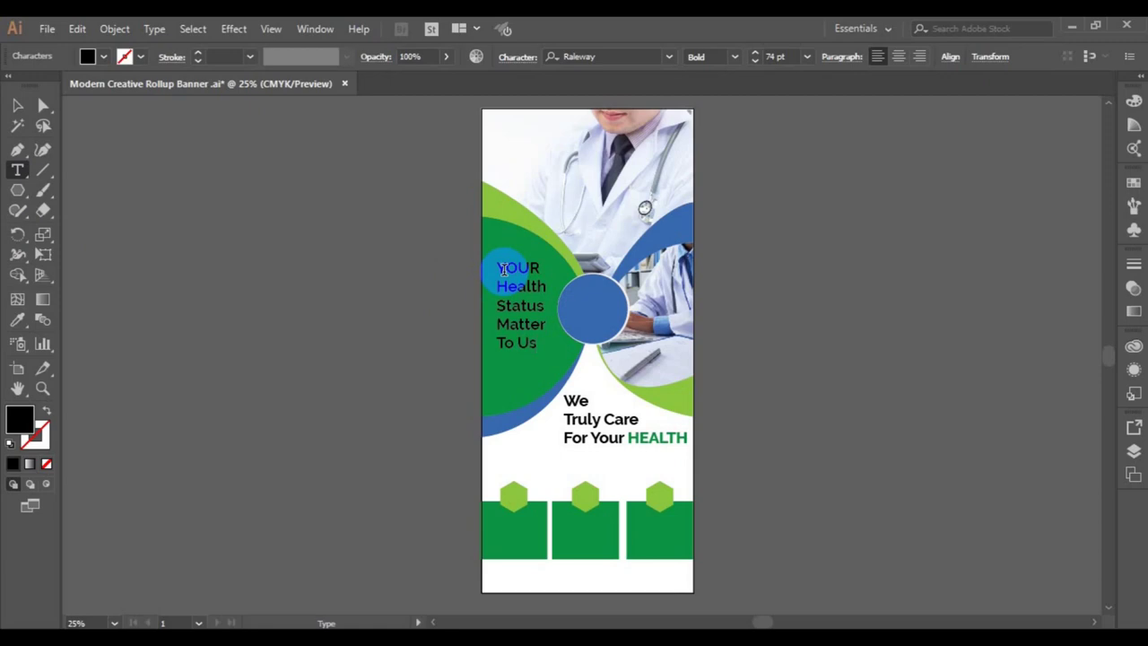
# - Make the 'YOUR Health Status Matter To Us' headline white and begin enlarging it
pyautogui.hotkey('ctrl', 'a')
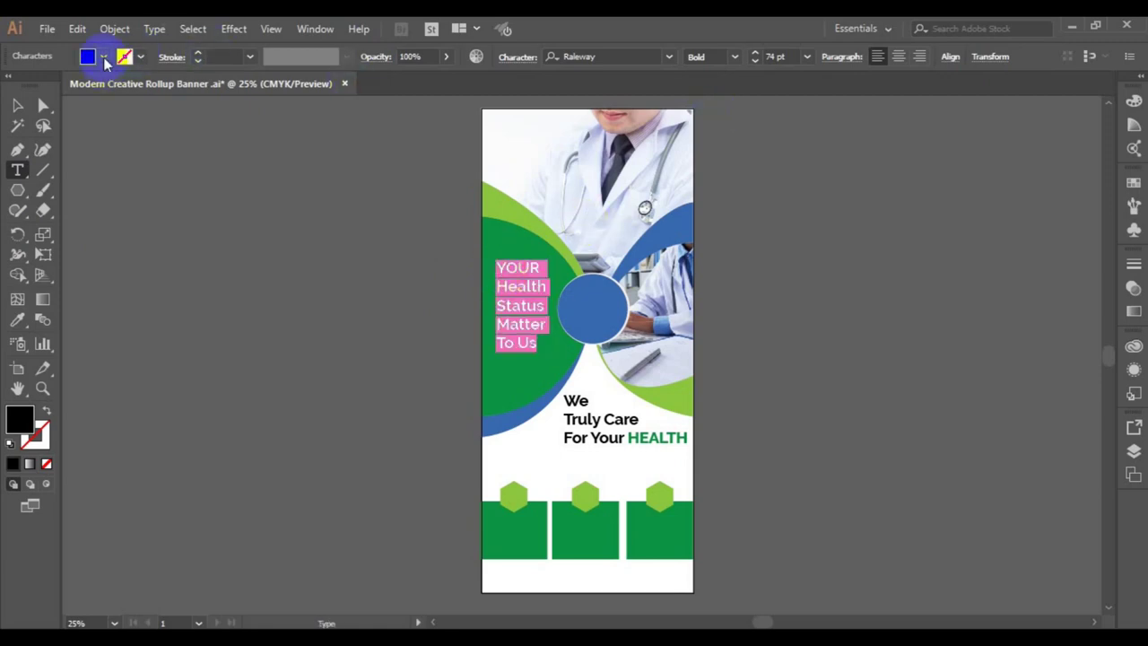
pyautogui.click(103, 57)
pyautogui.click(35, 86)
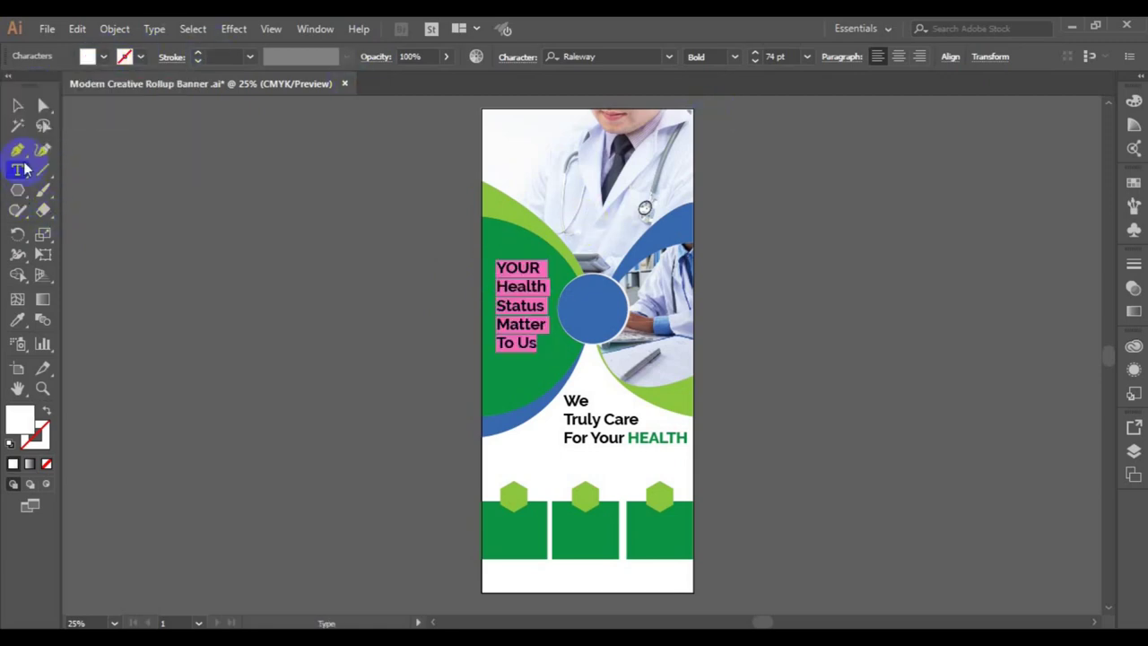
pyautogui.click(19, 105)
pyautogui.click(756, 57)
pyautogui.click(757, 56)
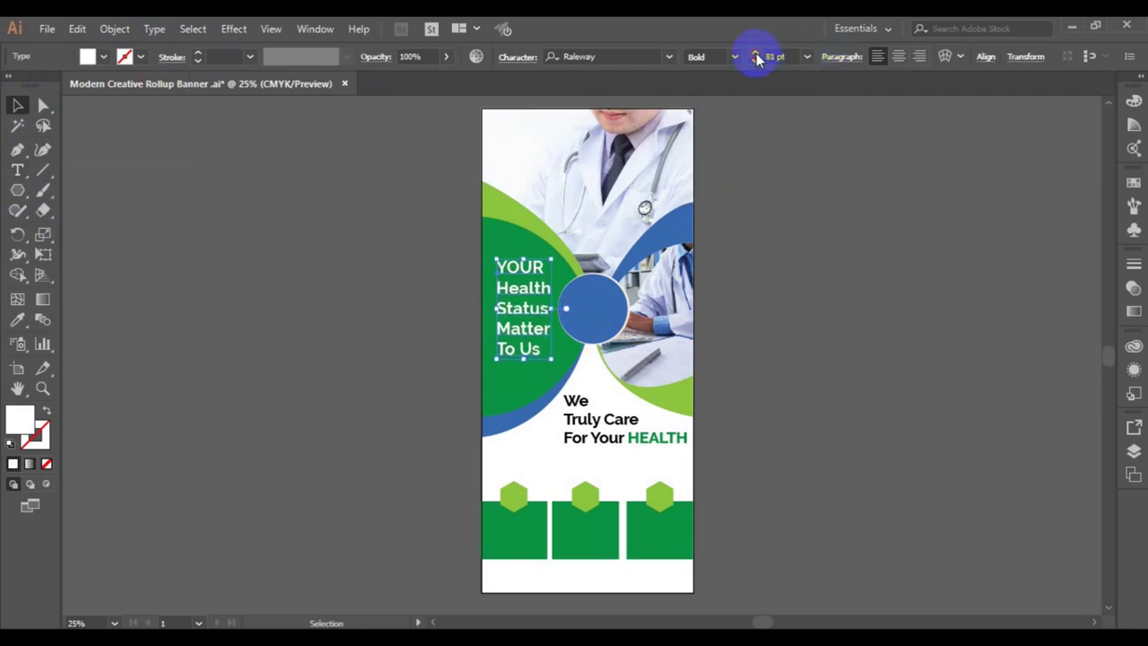
# - Raise the headline to about 85 pt and move it lower on the green shape
pyautogui.moveTo(520, 308); pyautogui.dragTo(507, 279)
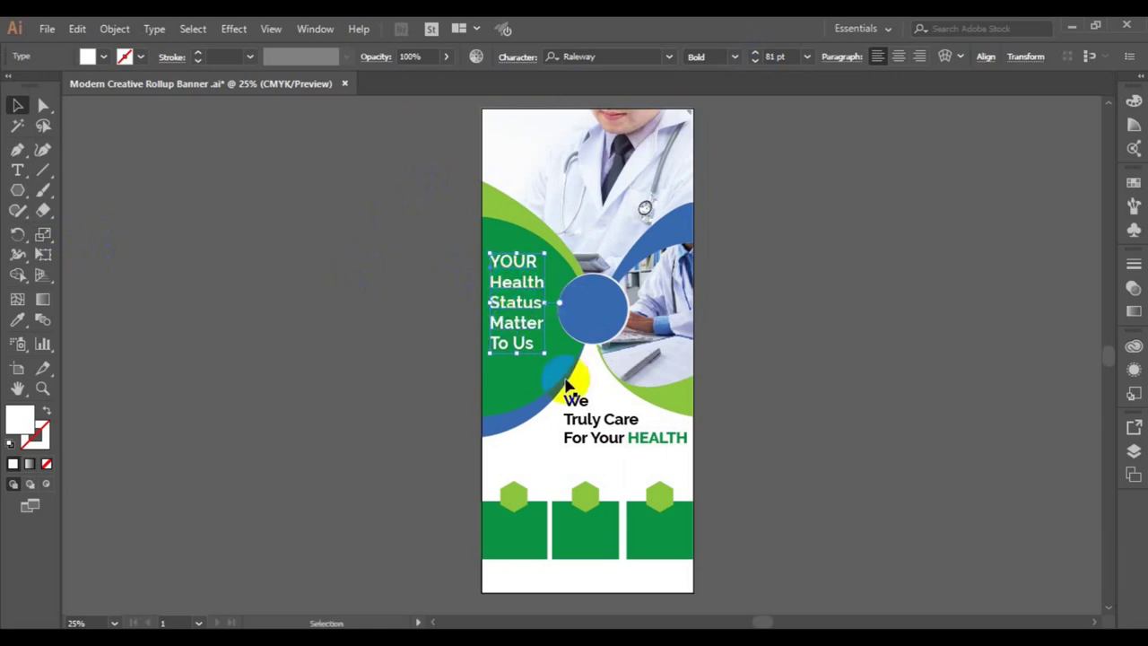
pyautogui.click(756, 57)
pyautogui.click(756, 56)
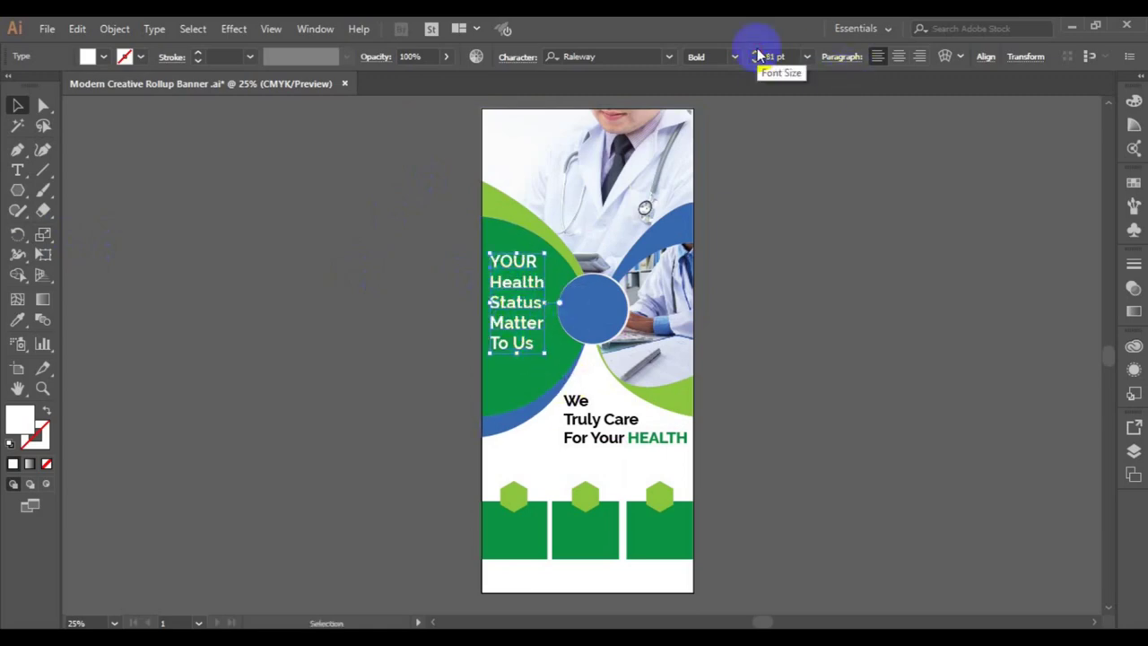
pyautogui.click(757, 53)
pyautogui.click(757, 56)
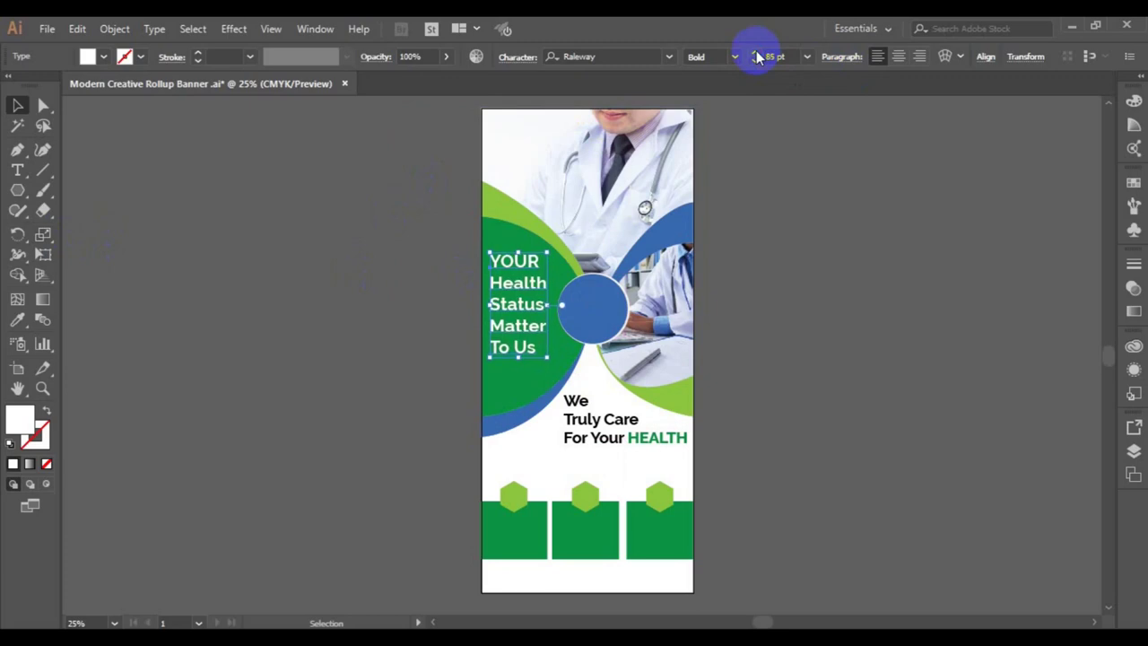
pyautogui.moveTo(512, 330); pyautogui.dragTo(512, 340)
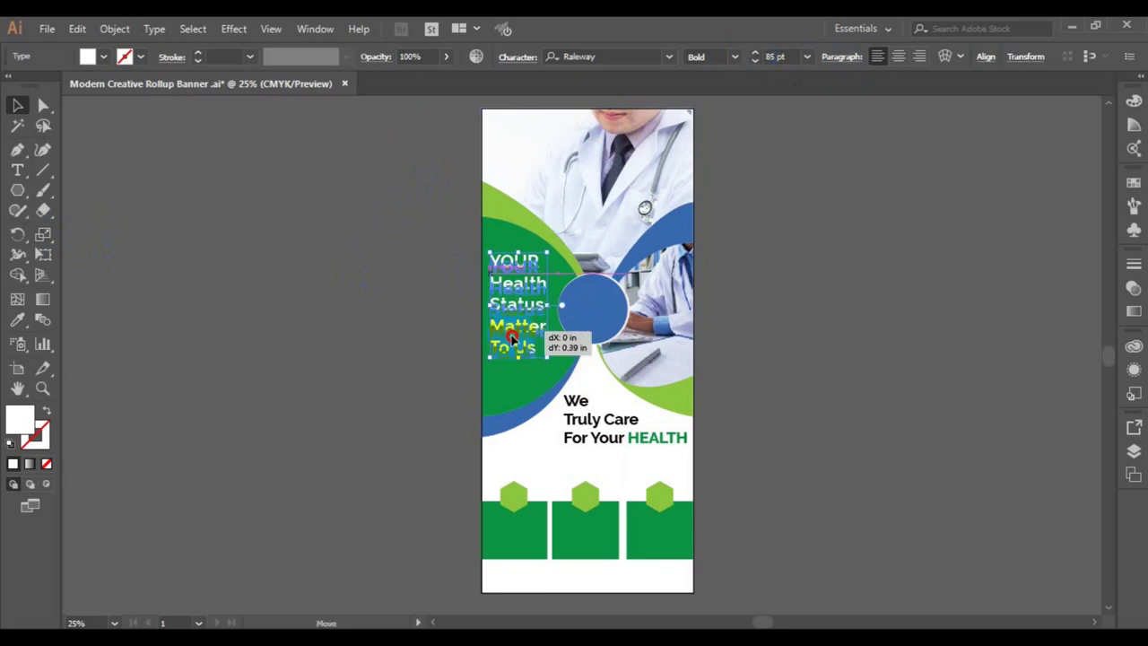
pyautogui.click(567, 399)
# - Place a copy of the tagline over the blue circle and retype it as 'TALK To Us Now..!'
pyautogui.moveTo(564, 388)
pyautogui.mouseDown()
pyautogui.moveTo(579, 420)
pyautogui.moveTo(584, 325)
pyautogui.mouseUp()
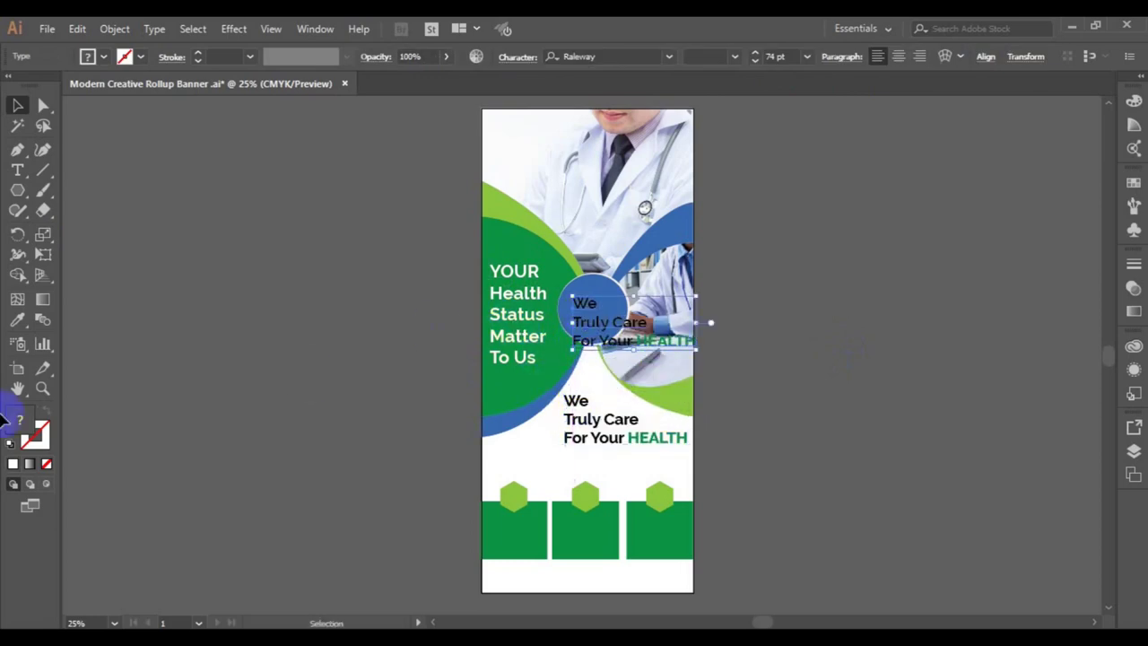
pyautogui.click(17, 170)
pyautogui.click(592, 316)
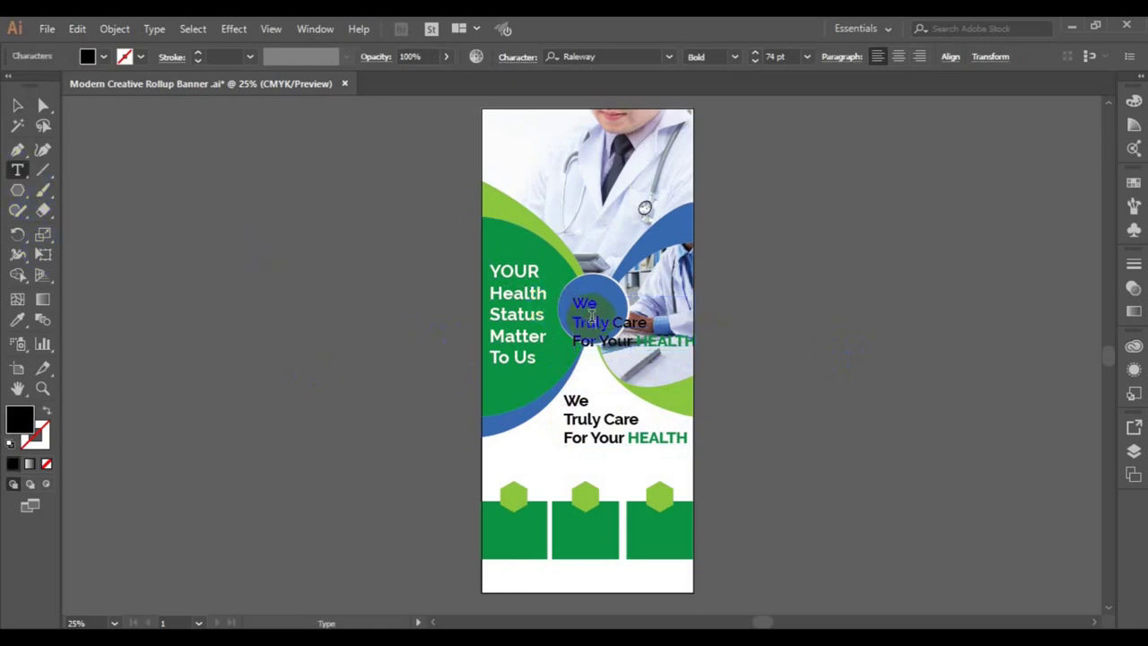
pyautogui.hotkey('ctrl', 'a')
pyautogui.write('TA')
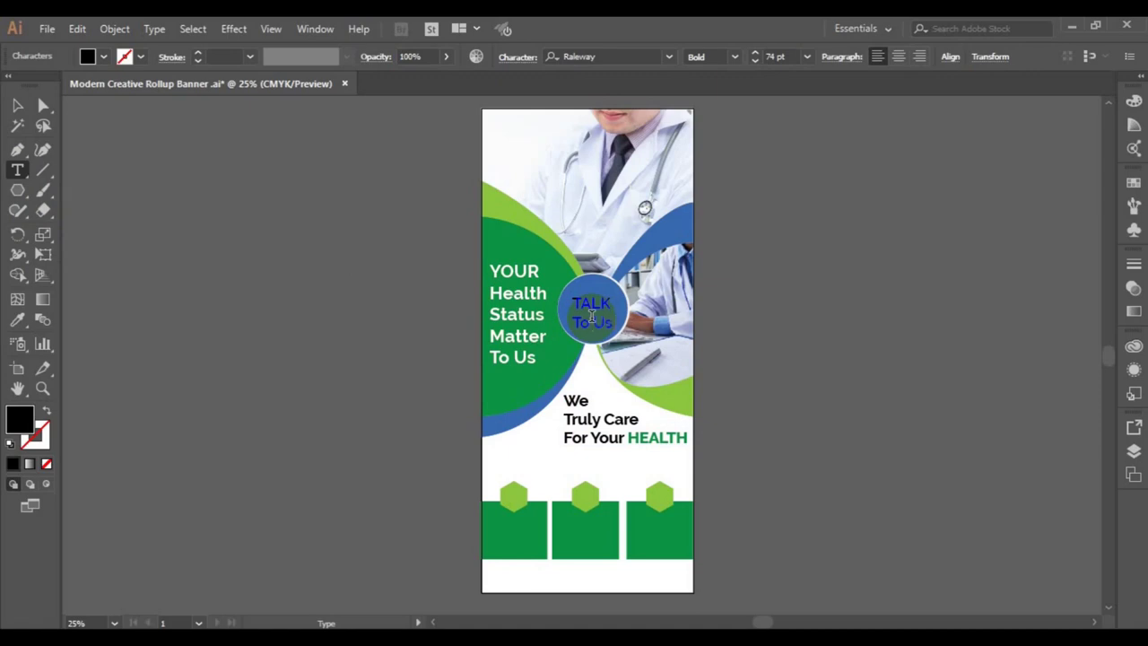
# - Make the circle text Bold Italic, trying 24 pt and then 48 pt
pyautogui.moveTo(592, 316); pyautogui.dragTo(615, 343)
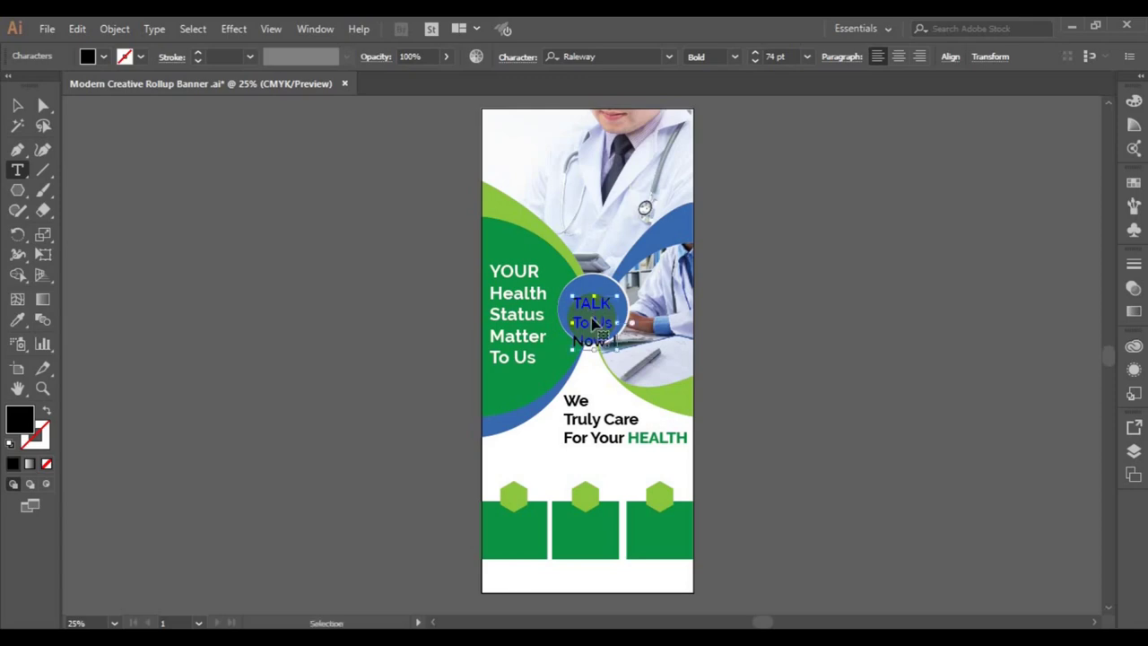
pyautogui.click(756, 53)
pyautogui.click(757, 53)
pyautogui.click(807, 56)
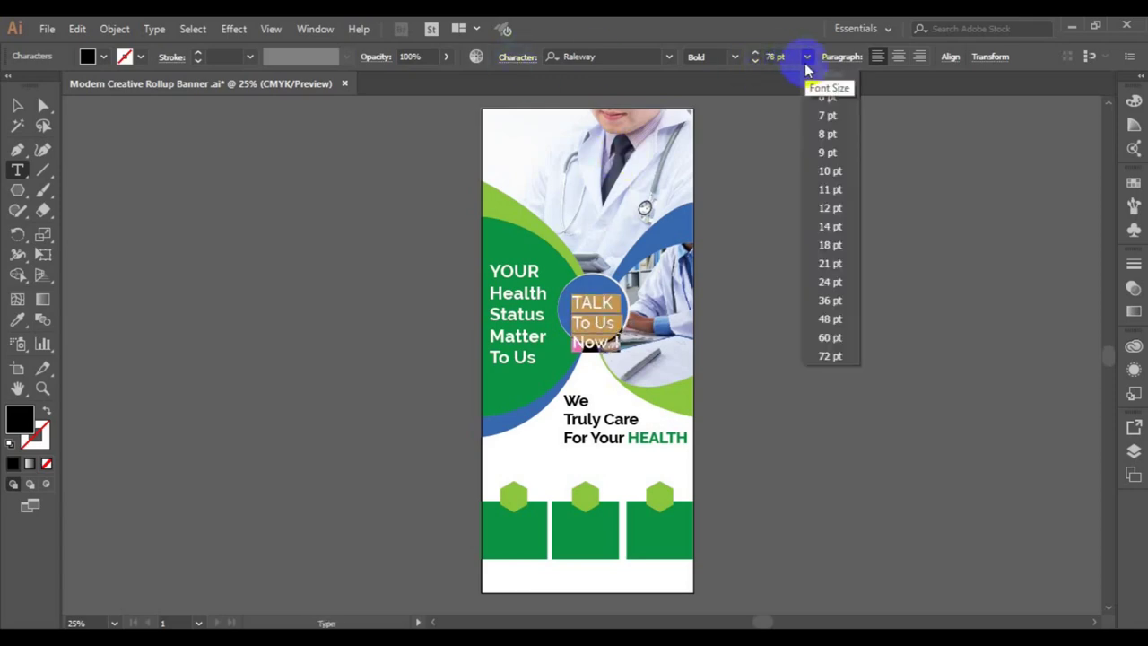
pyautogui.click(831, 283)
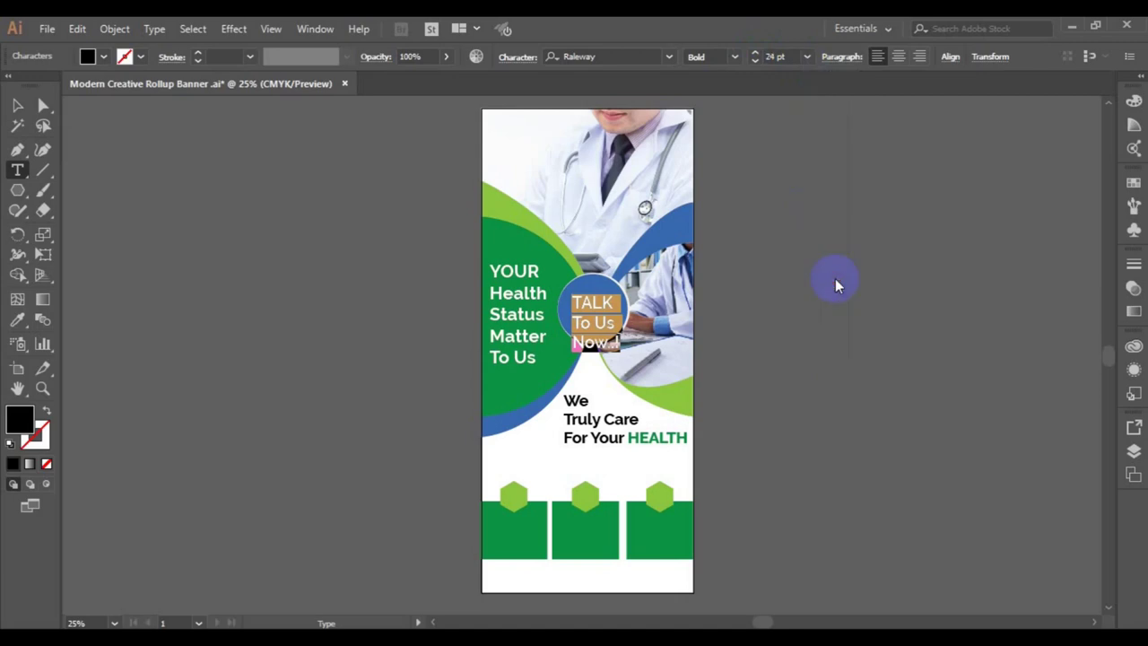
pyautogui.click(734, 57)
pyautogui.click(736, 315)
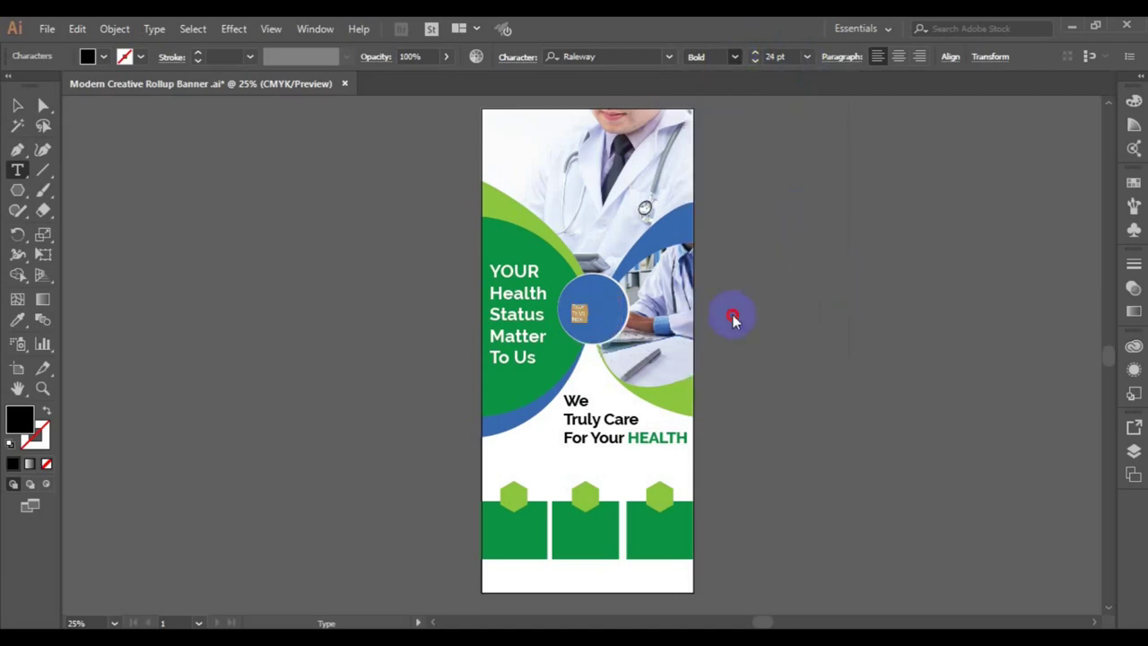
pyautogui.click(806, 57)
pyautogui.click(841, 319)
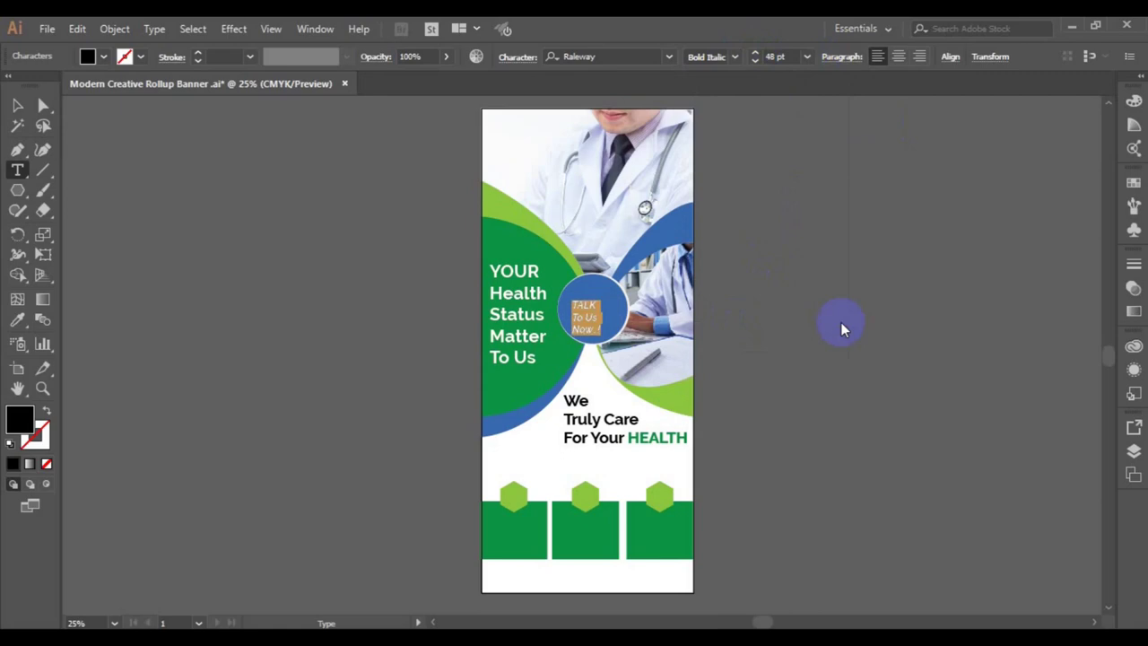
# - Nudge the circle text up slightly and set it to 60 pt
pyautogui.click(18, 105)
pyautogui.click(591, 316)
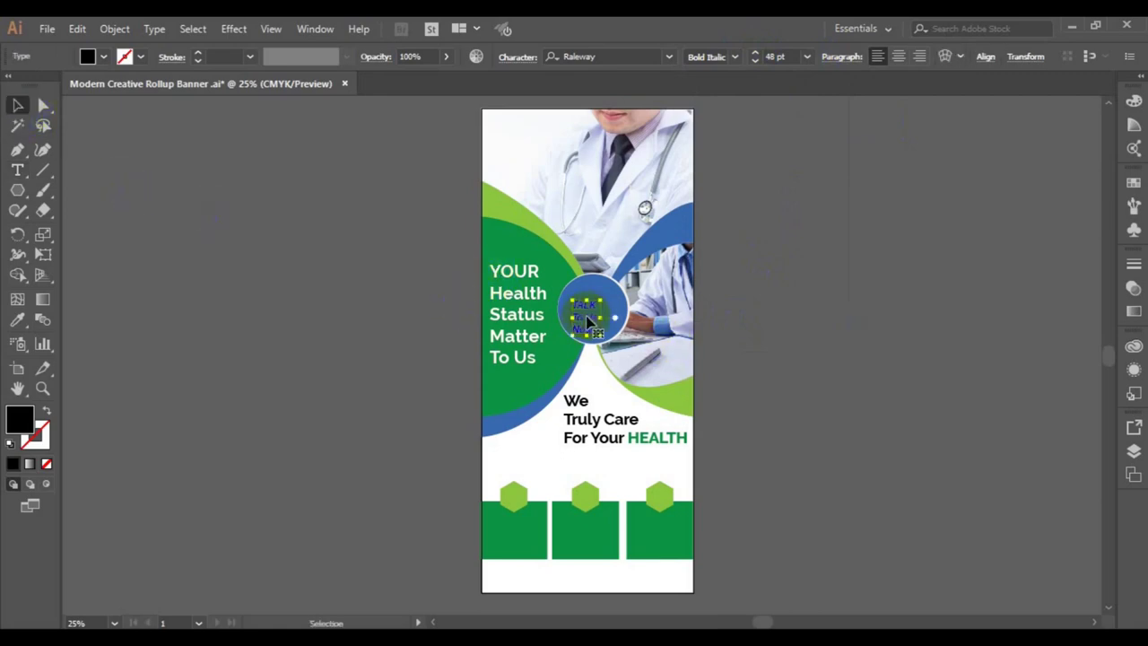
pyautogui.moveTo(597, 319); pyautogui.dragTo(592, 314)
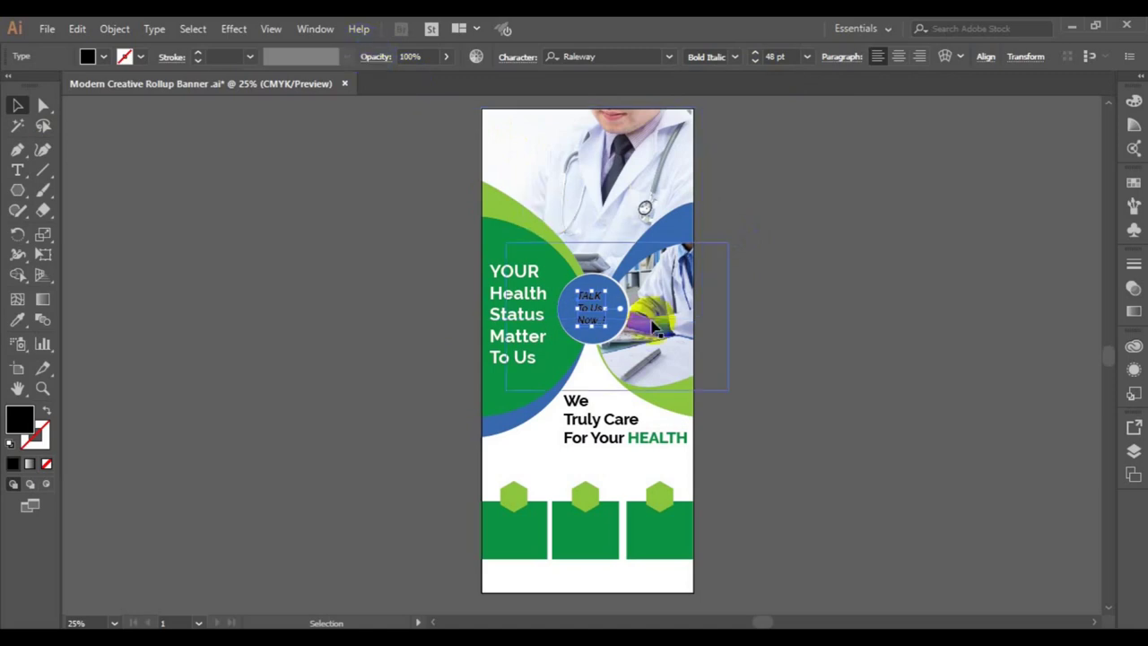
pyautogui.click(807, 57)
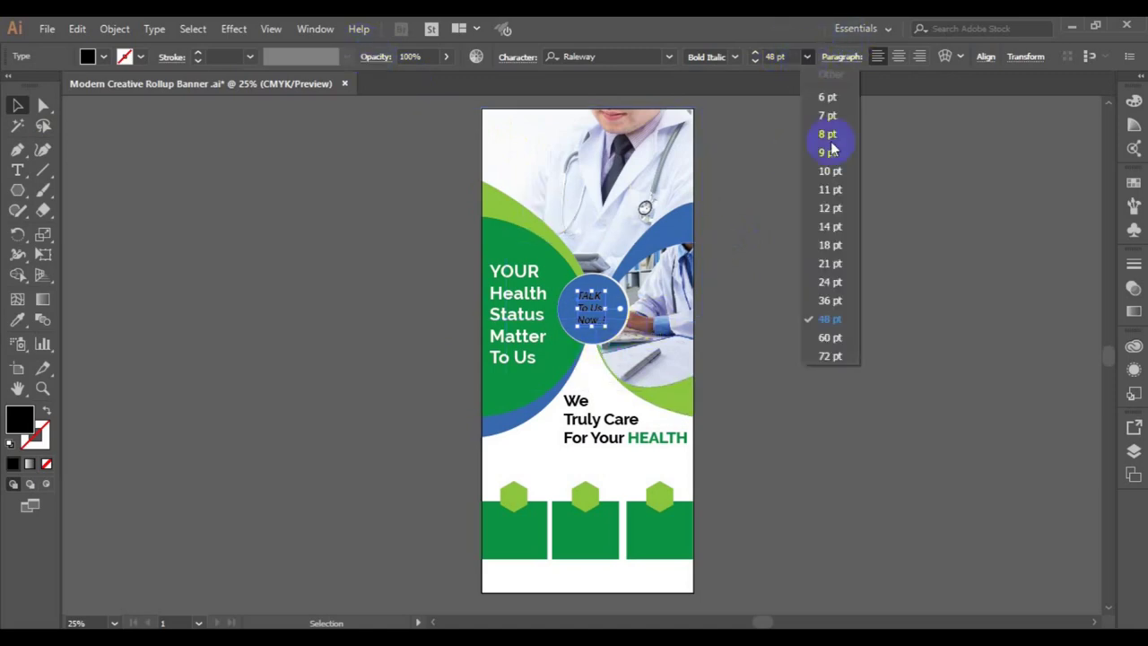
pyautogui.click(830, 338)
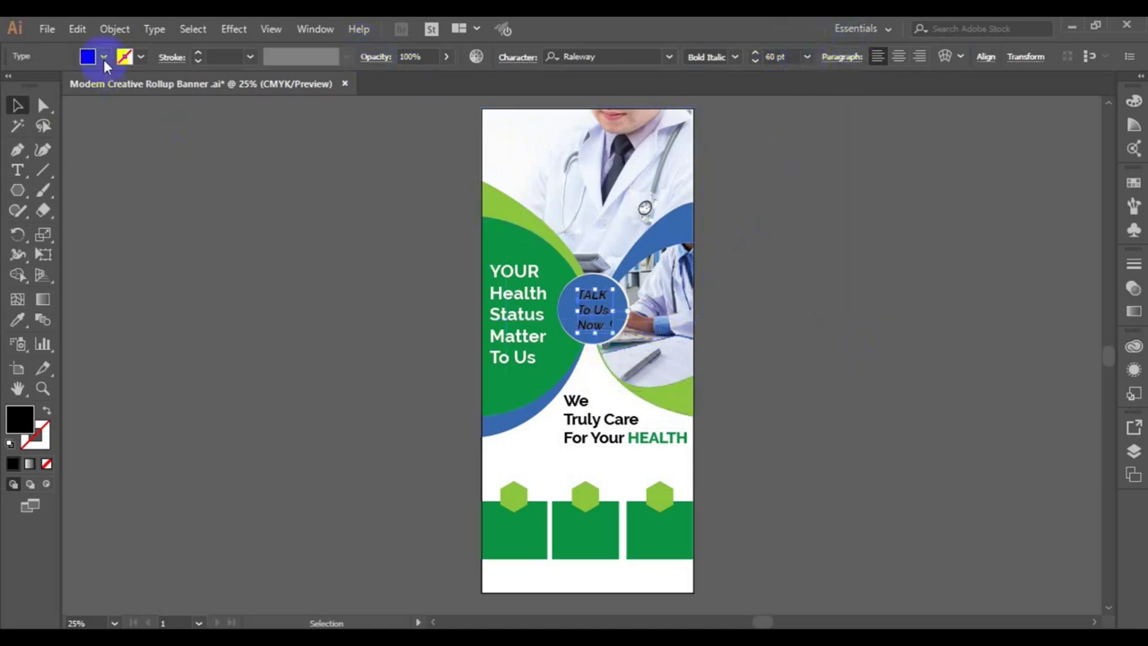
# - Fill the circle text white and vertically centre it on the blue circle
pyautogui.click(104, 57)
pyautogui.click(34, 85)
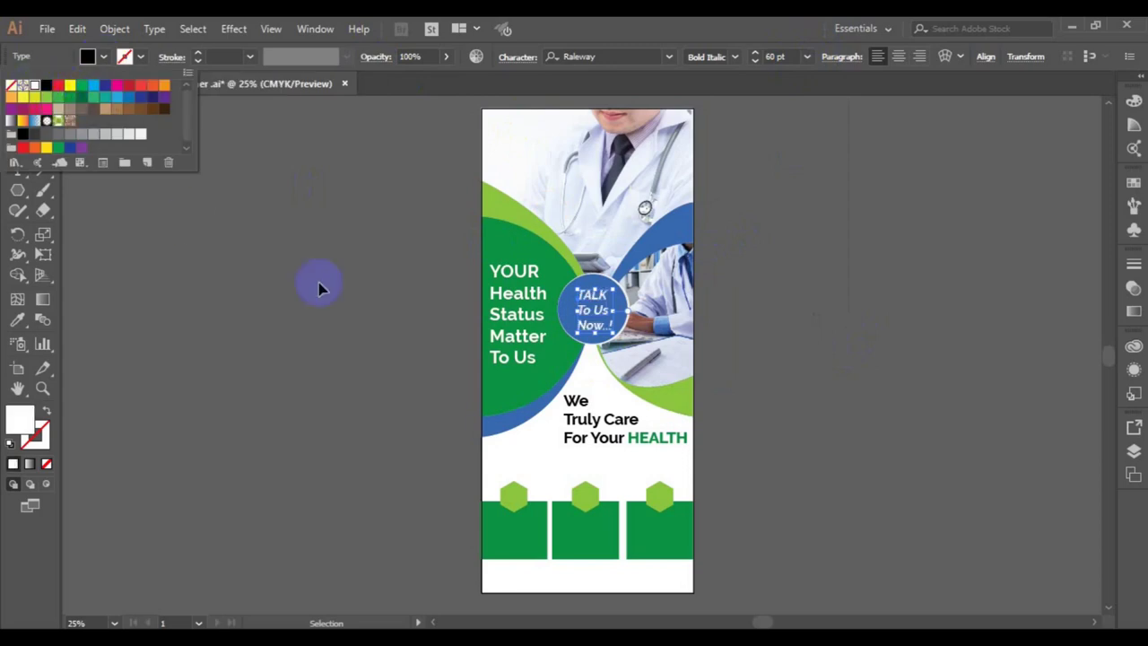
pyautogui.click(565, 328)
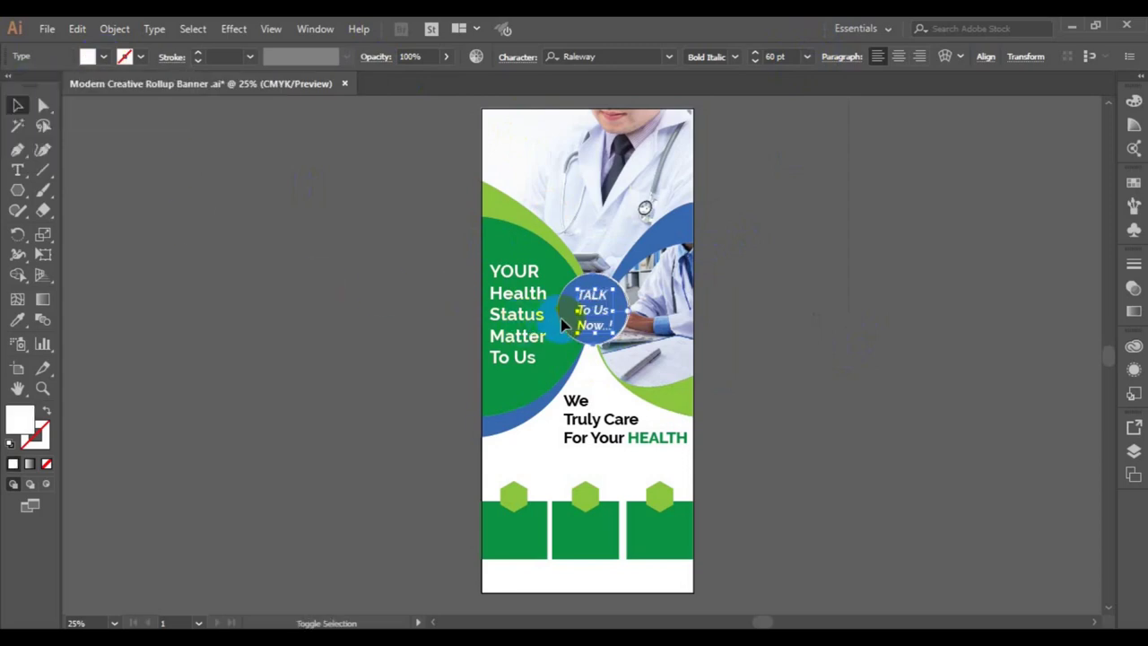
pyautogui.keyDown('shift'); pyautogui.click(565, 328); pyautogui.keyUp('shift')
pyautogui.click(632, 56)
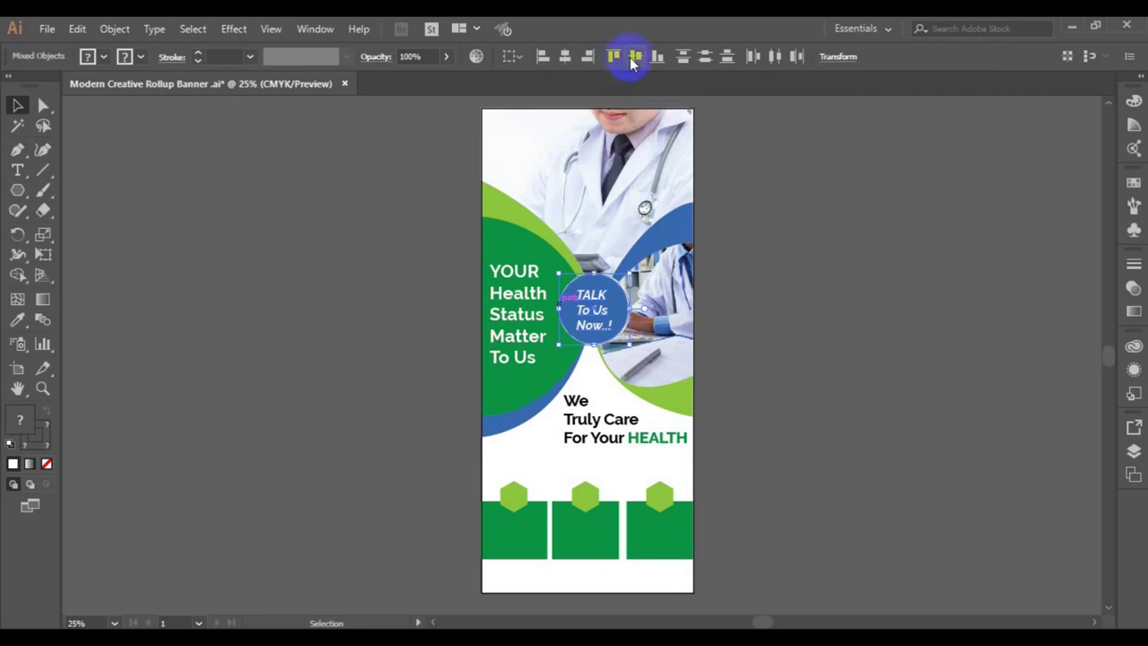
pyautogui.click(844, 190)
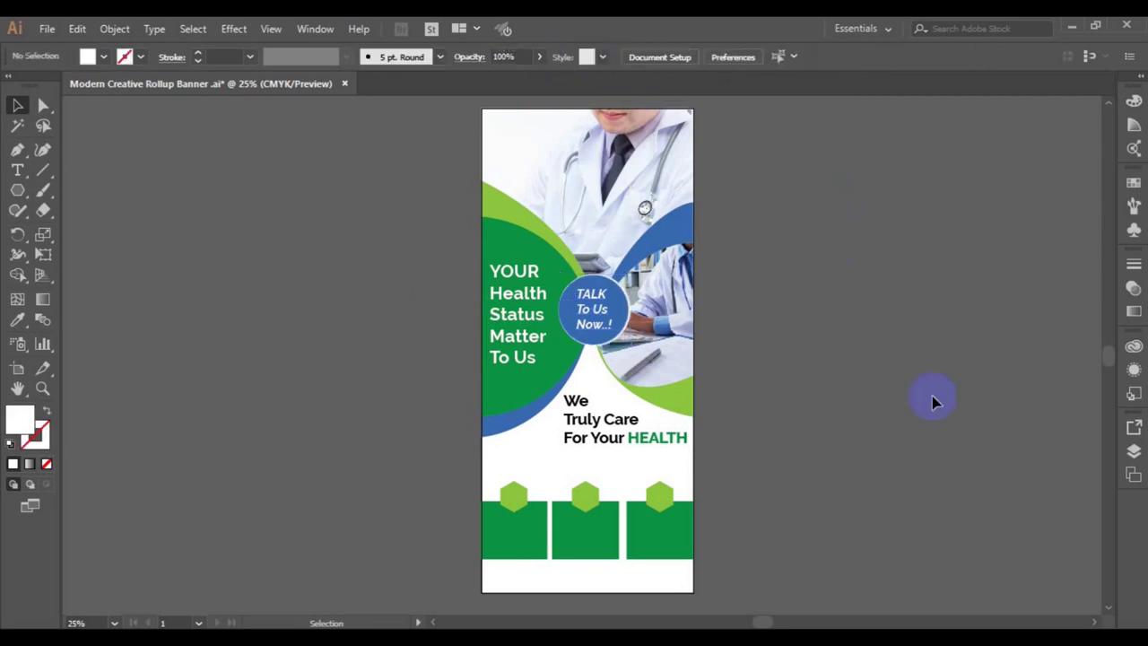
# - Copy the TALK To Us Now text to the top-left and recolour it with sampled green and blue
pyautogui.click(581, 332)
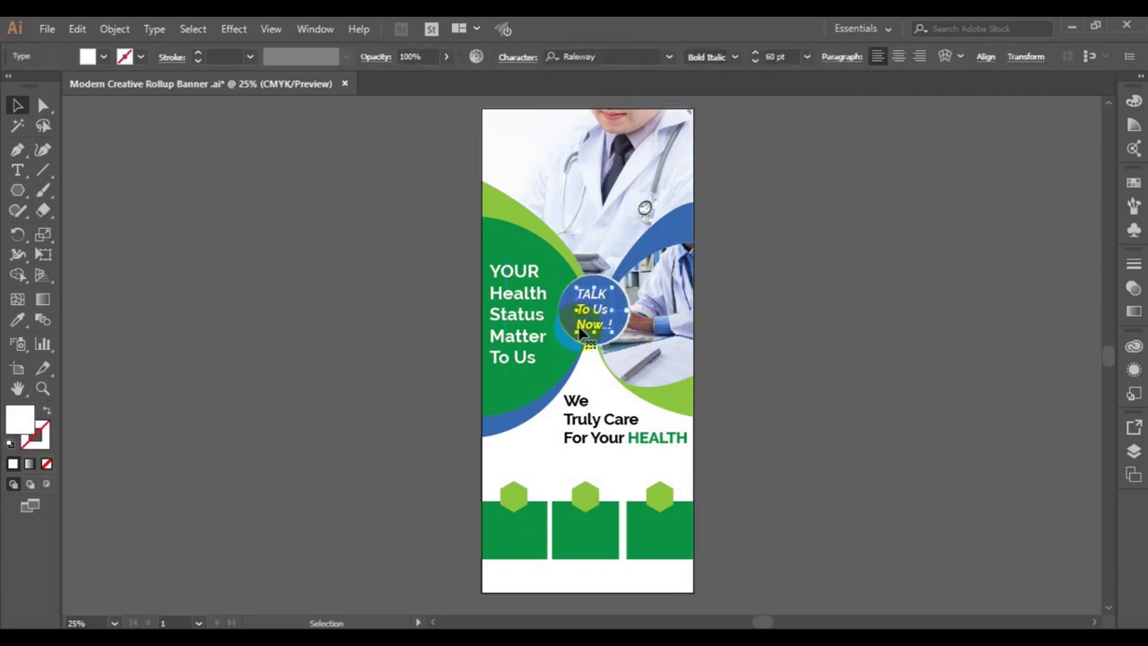
pyautogui.moveTo(578, 330); pyautogui.dragTo(585, 310)
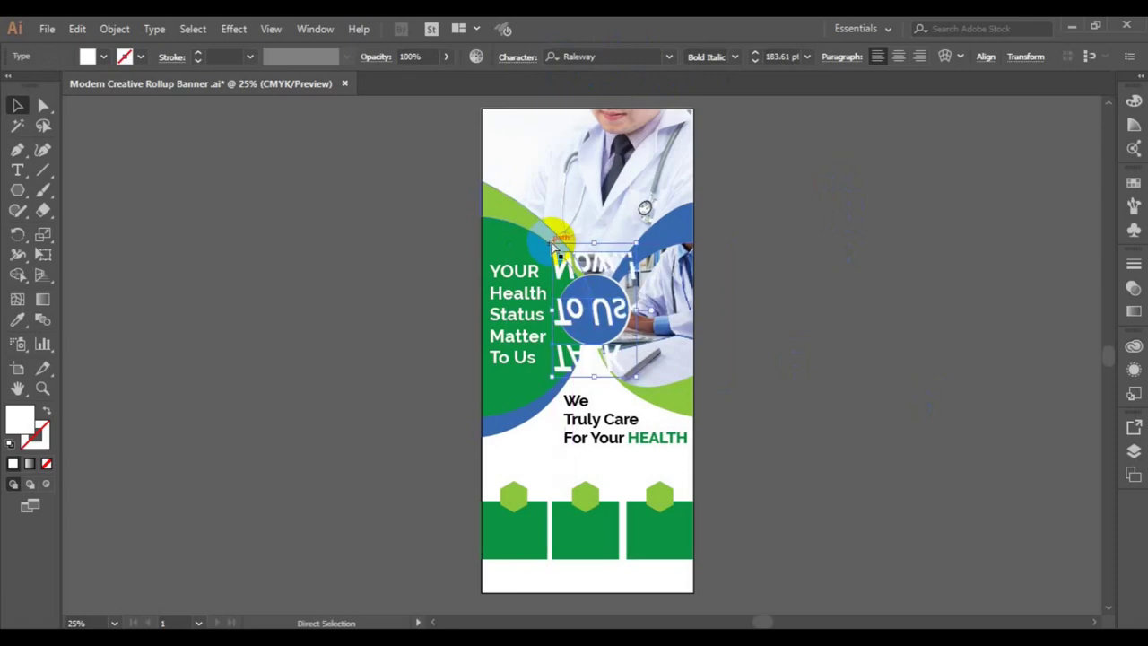
pyautogui.moveTo(578, 293); pyautogui.dragTo(507, 146)
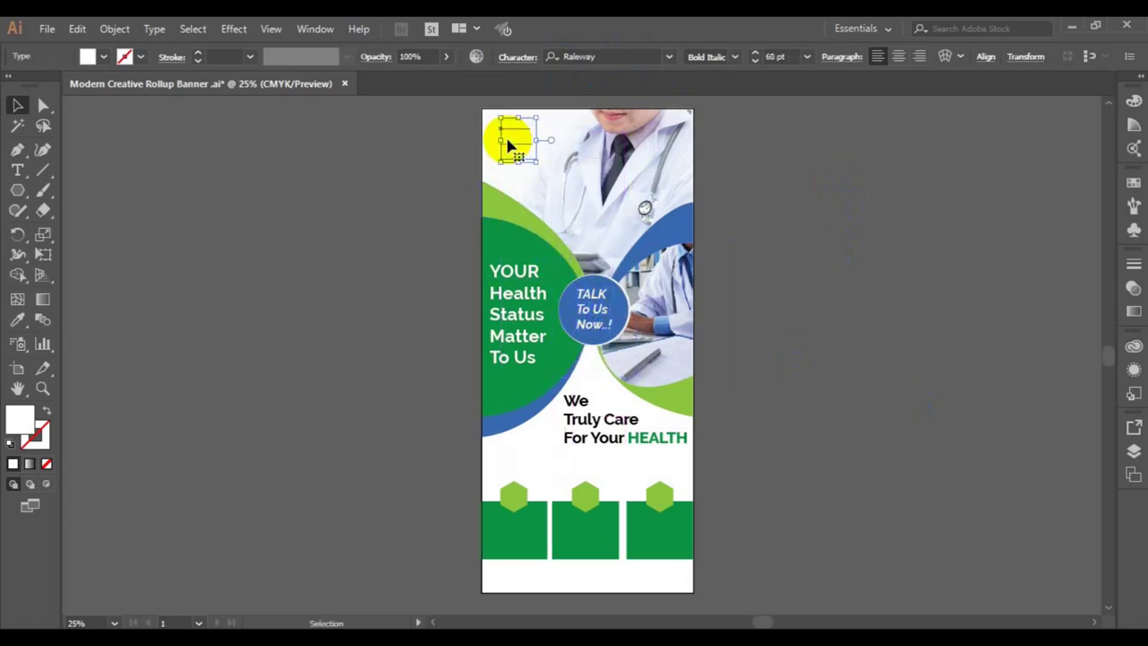
pyautogui.click(17, 319)
pyautogui.click(504, 208)
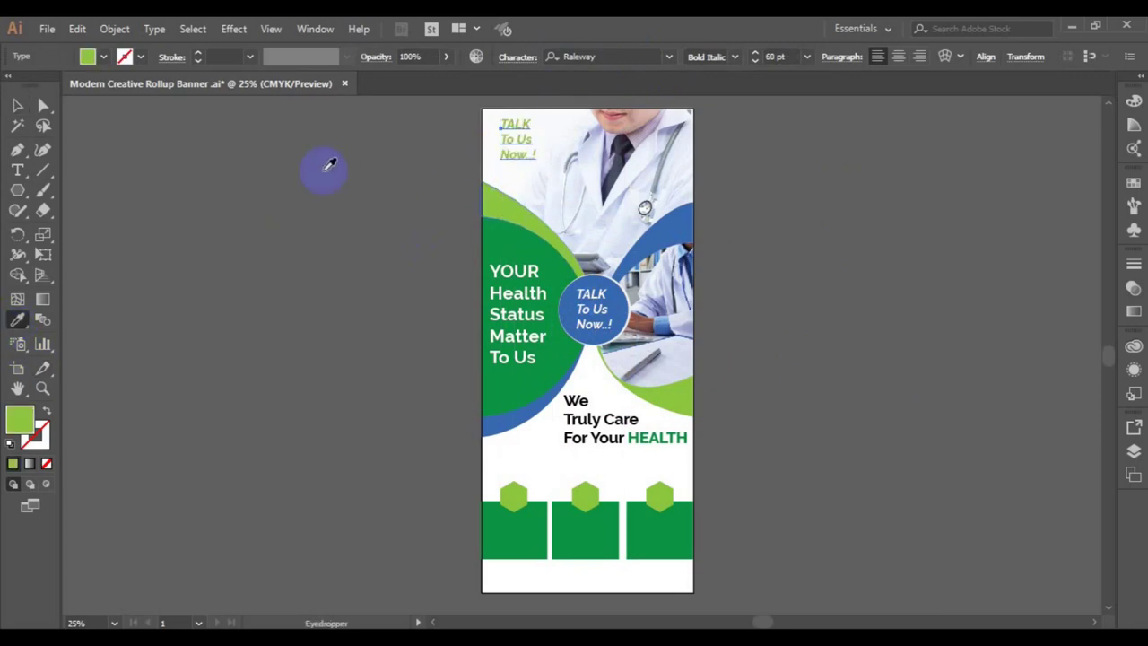
pyautogui.click(676, 237)
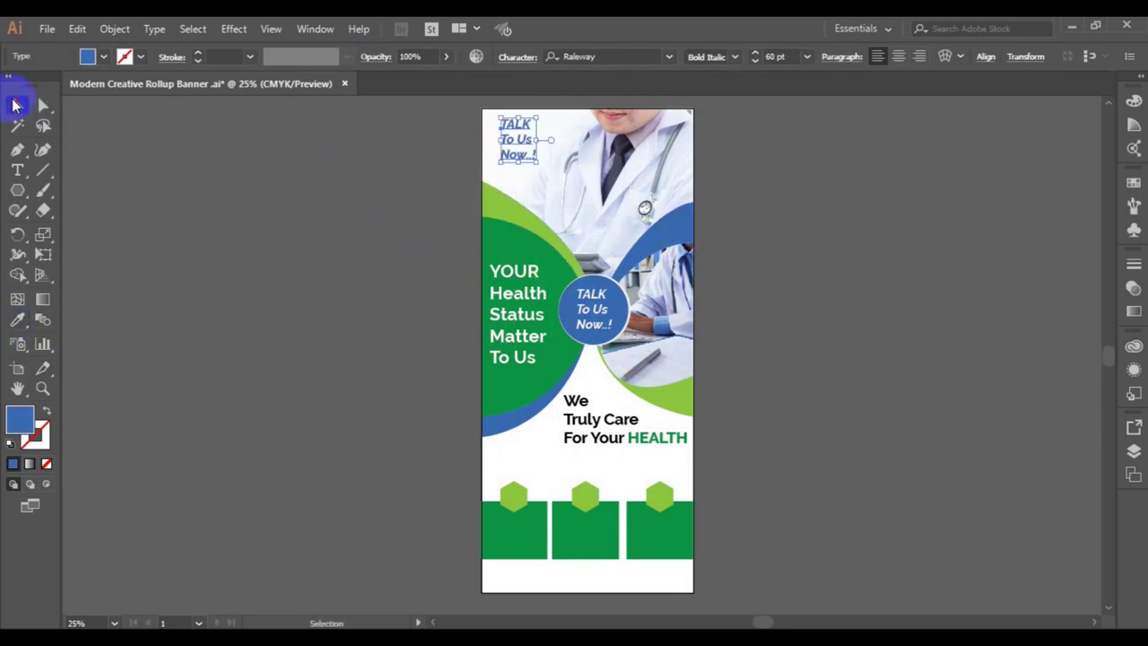
# - Retype the copied text as 'Logo Here' and set it to 36 pt
pyautogui.click(521, 137)
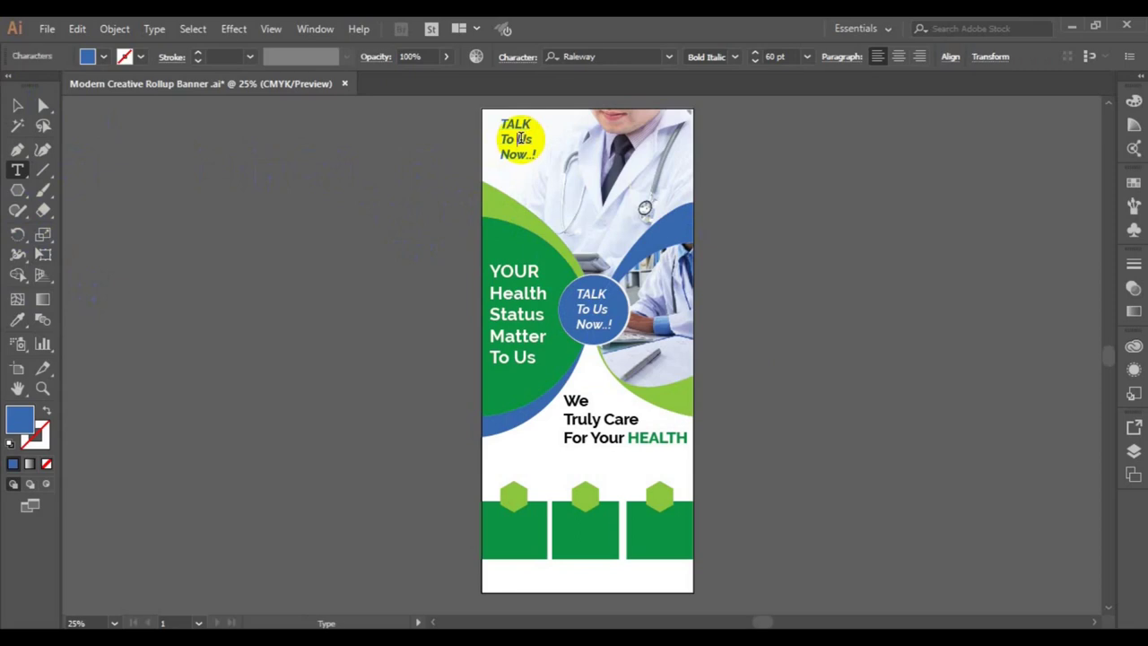
pyautogui.hotkey('ctrl', 'a')
pyautogui.write('Logo H')
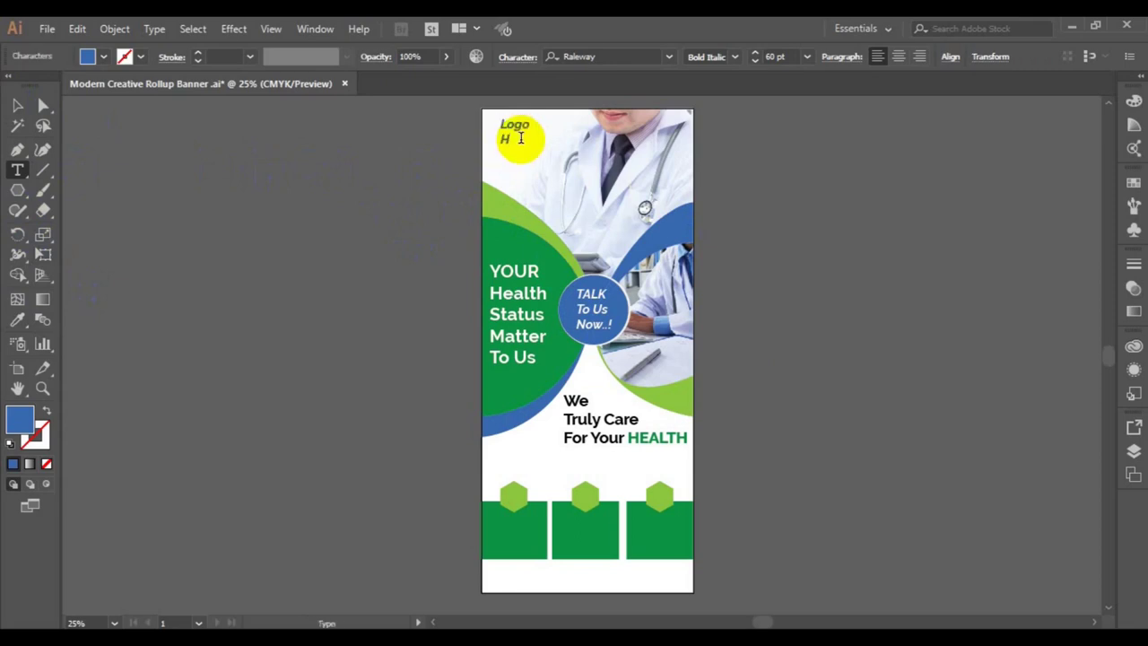
pyautogui.write('ere')
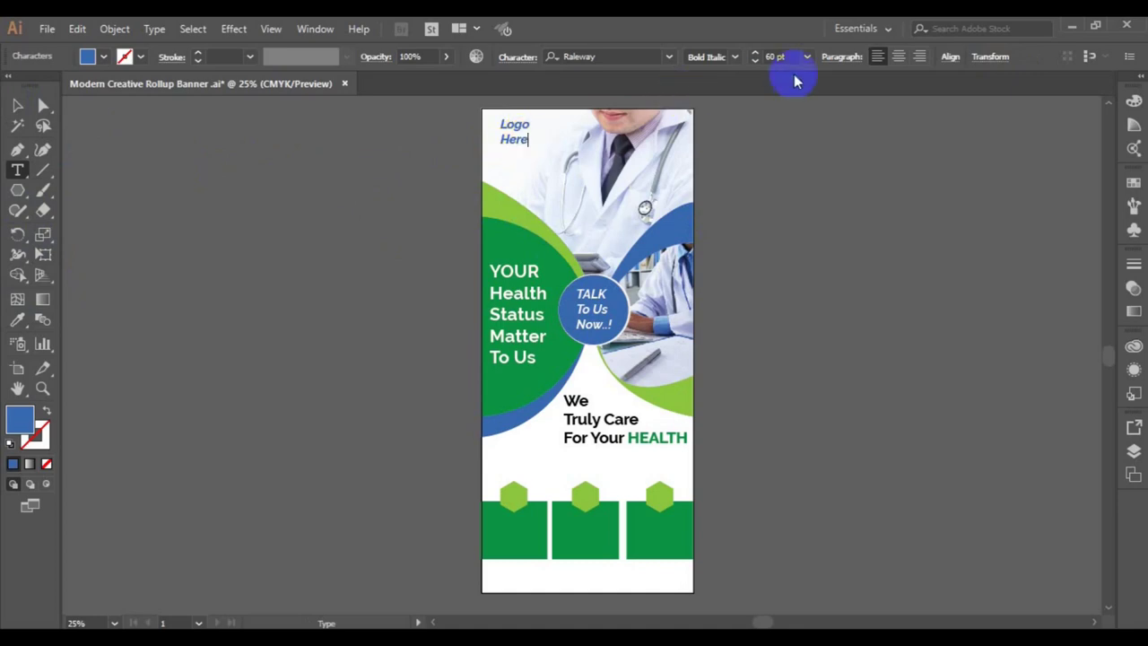
pyautogui.click(806, 59)
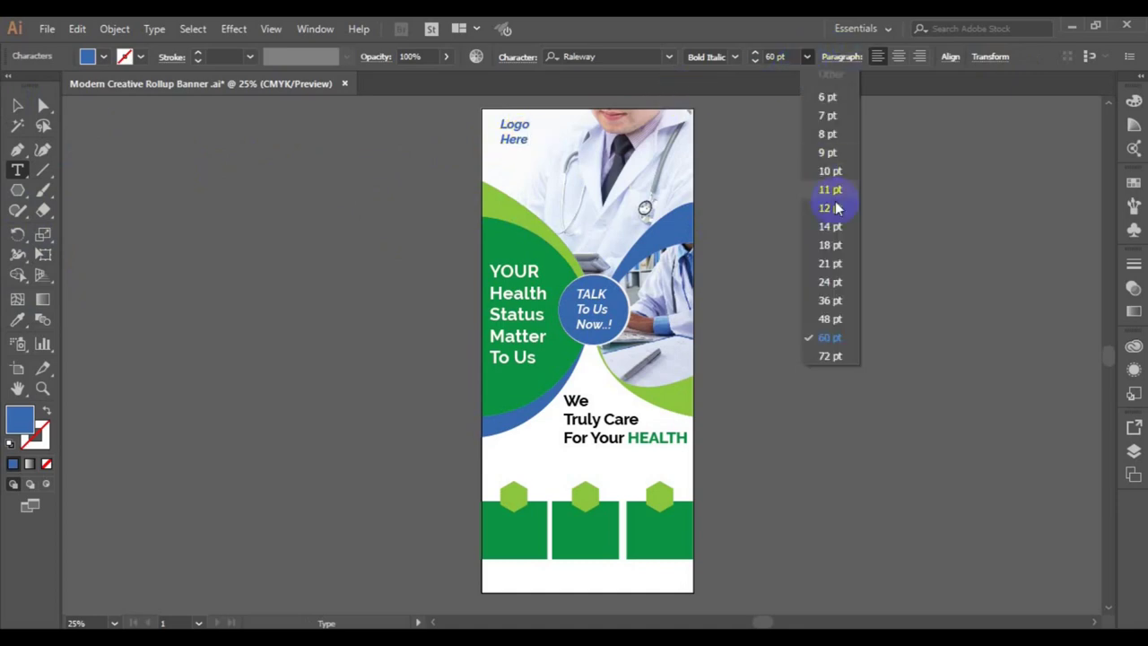
pyautogui.click(832, 301)
pyautogui.moveTo(488, 173); pyautogui.dragTo(667, 107)
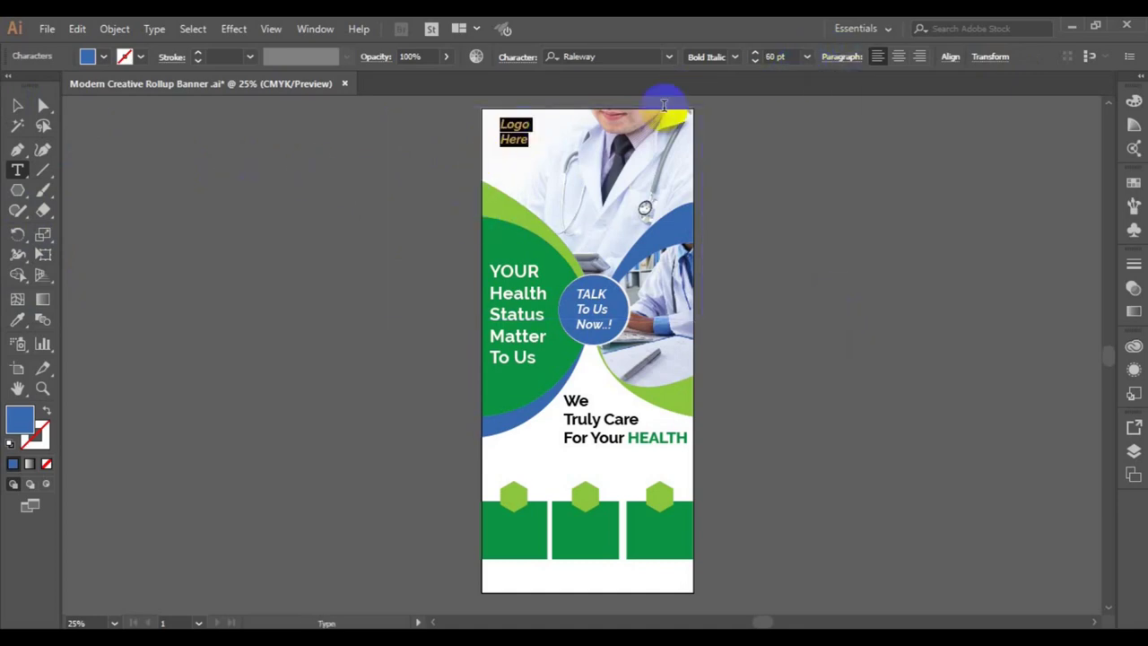
pyautogui.click(805, 57)
pyautogui.click(847, 296)
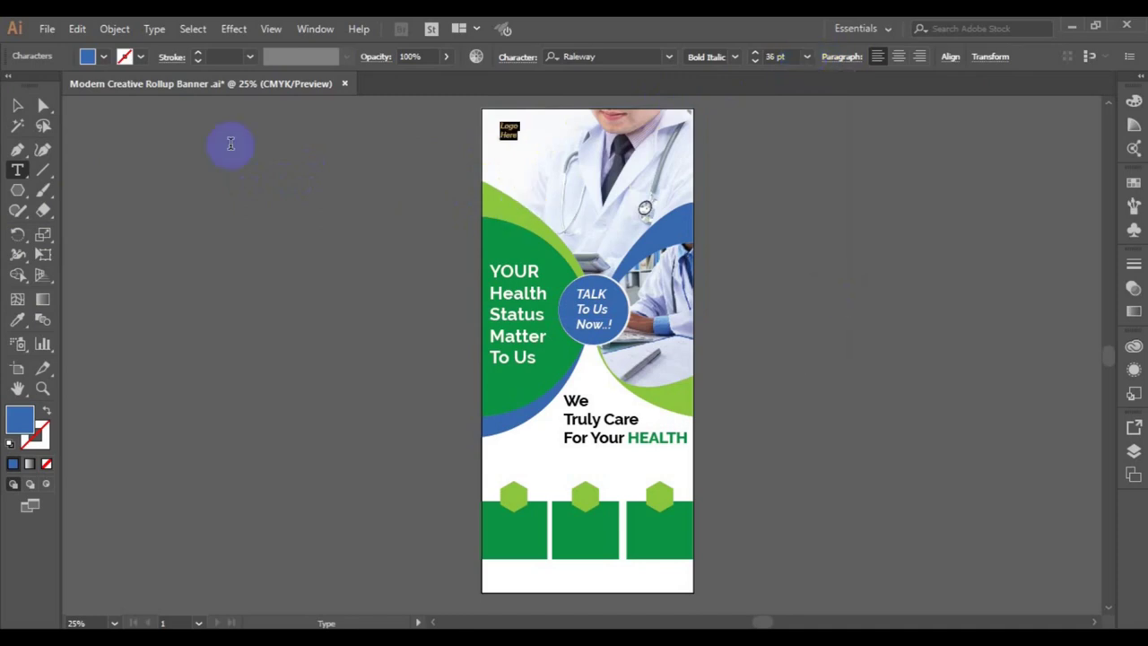
pyautogui.click(18, 106)
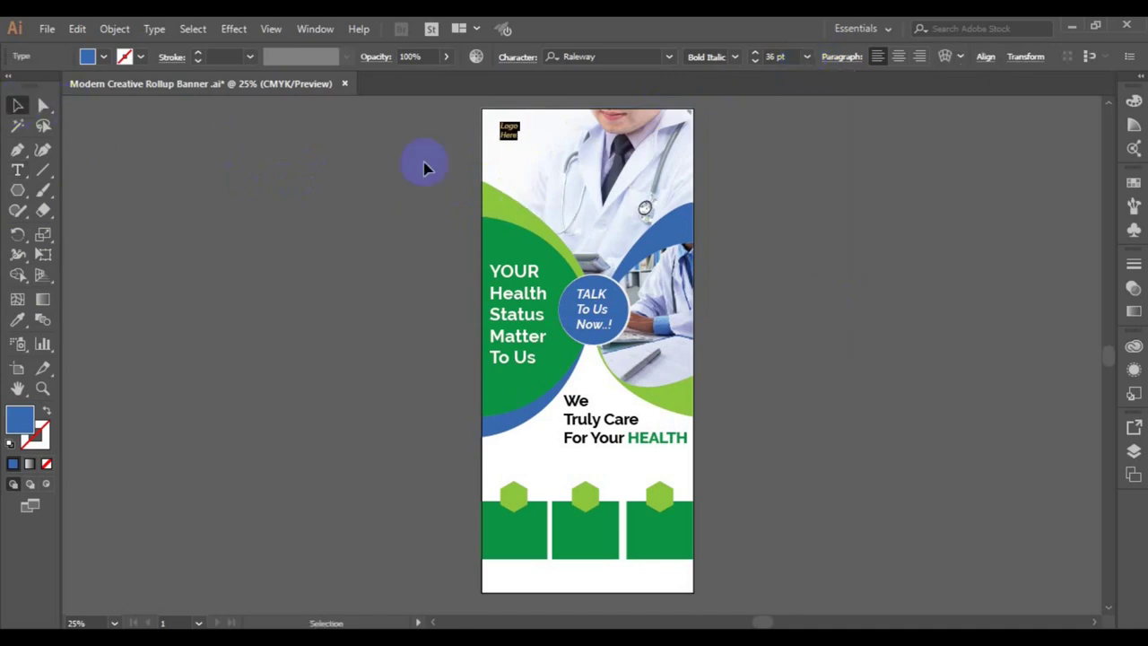
pyautogui.click(747, 190)
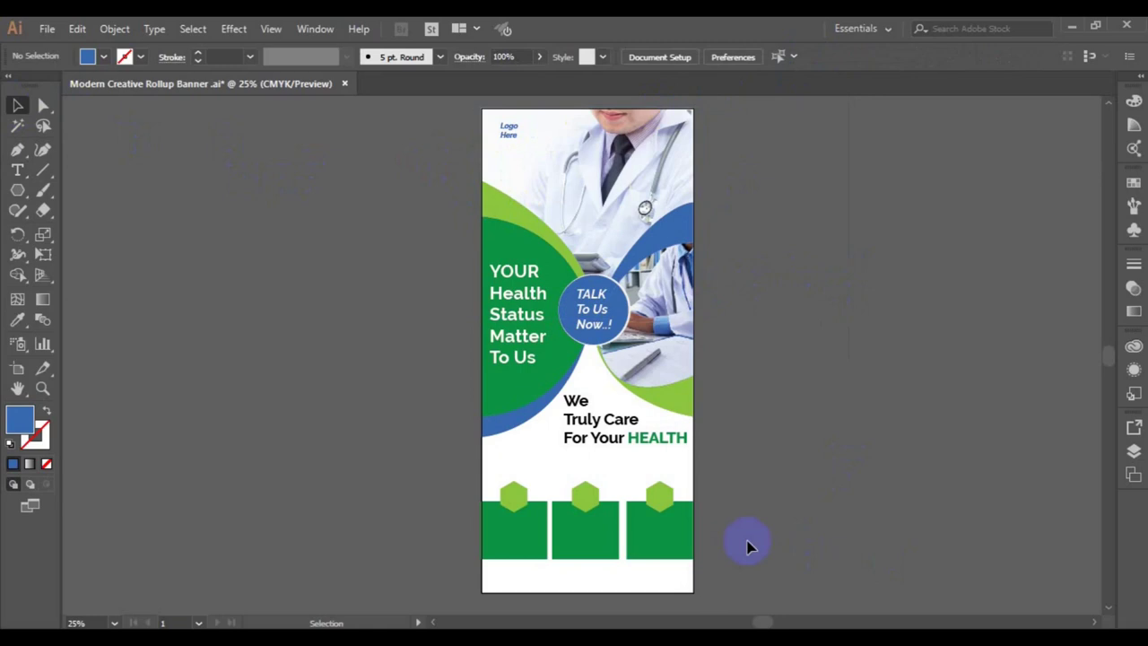
# - Give the left, middle and right hexagons a white stroke, thickened from 4 pt to 8 pt
pyautogui.click(598, 537)
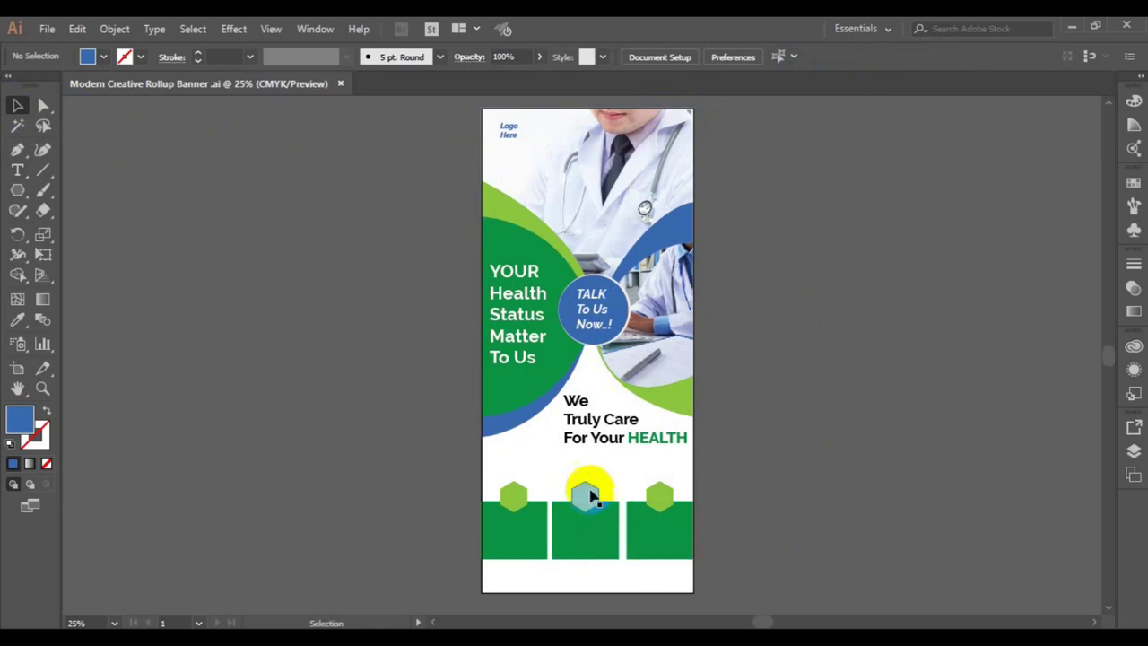
pyautogui.click(591, 495)
pyautogui.keyDown('shift'); pyautogui.click(661, 496); pyautogui.keyUp('shift')
pyautogui.keyDown('shift'); pyautogui.click(513, 498); pyautogui.keyUp('shift')
pyautogui.click(144, 58)
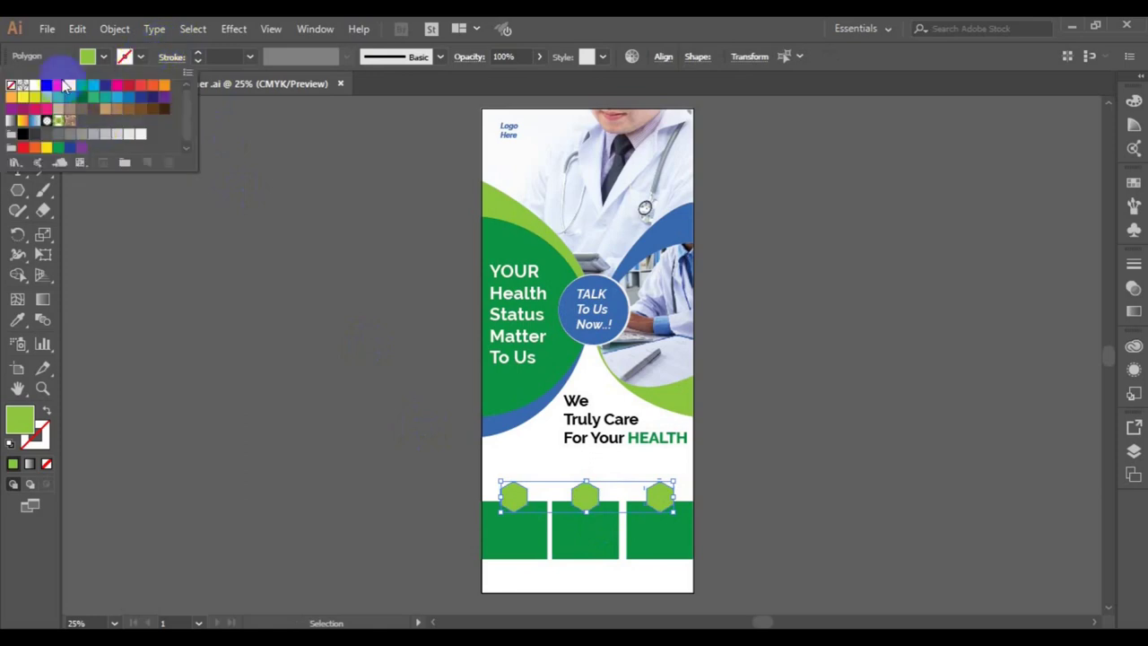
pyautogui.click(35, 93)
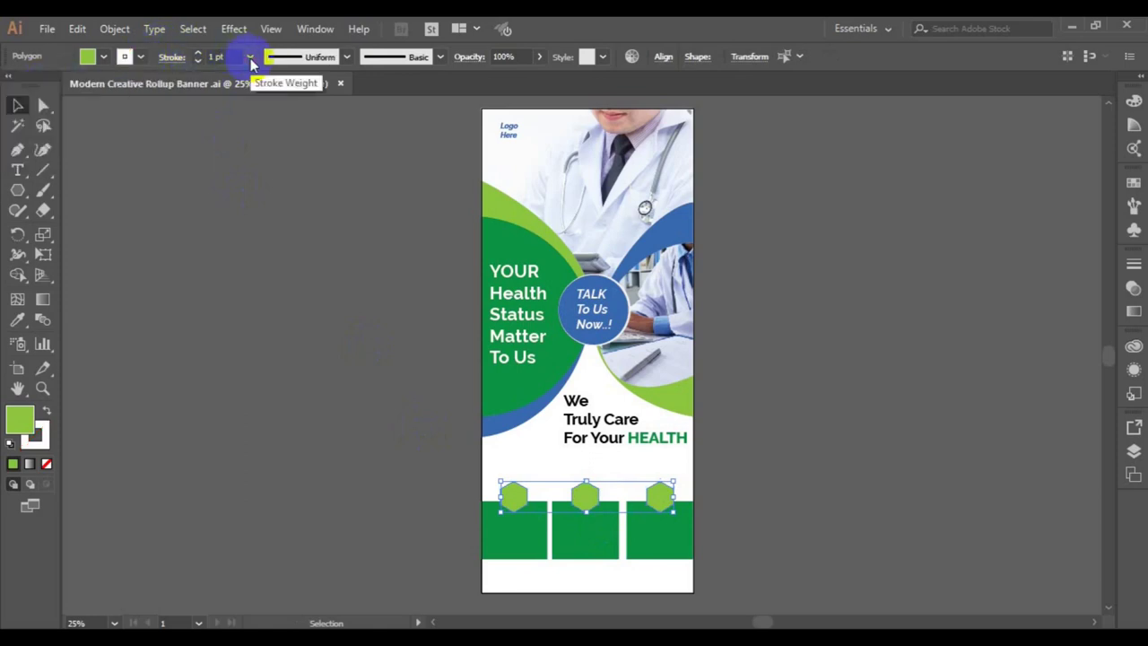
pyautogui.click(251, 57)
pyautogui.click(280, 185)
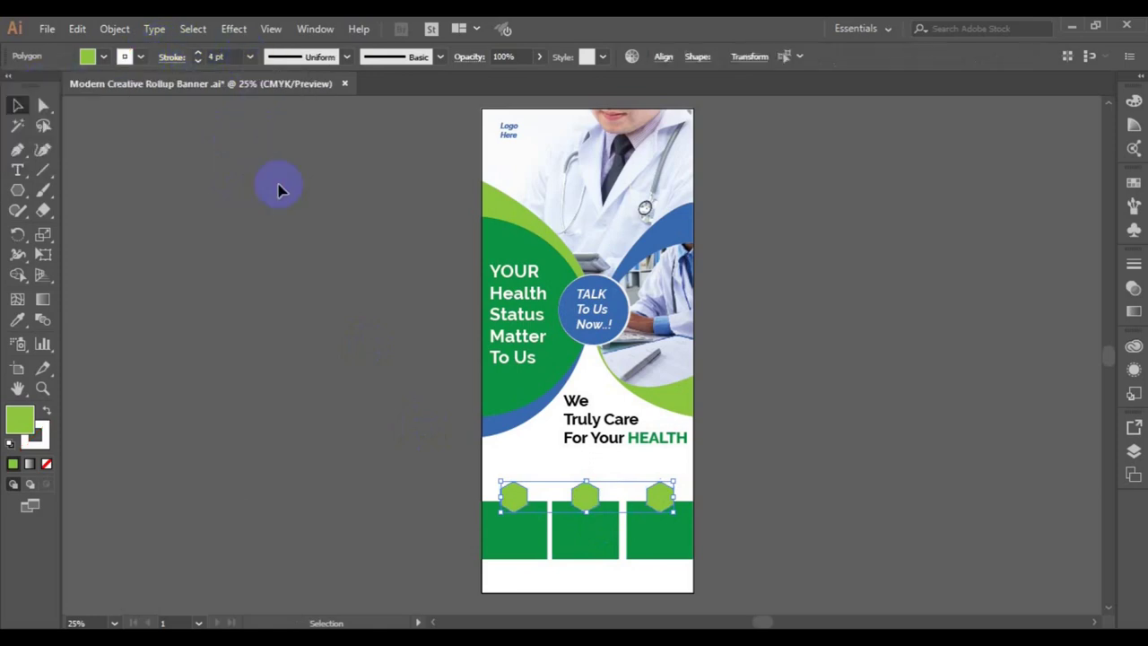
pyautogui.click(250, 62)
pyautogui.click(280, 230)
pyautogui.click(250, 57)
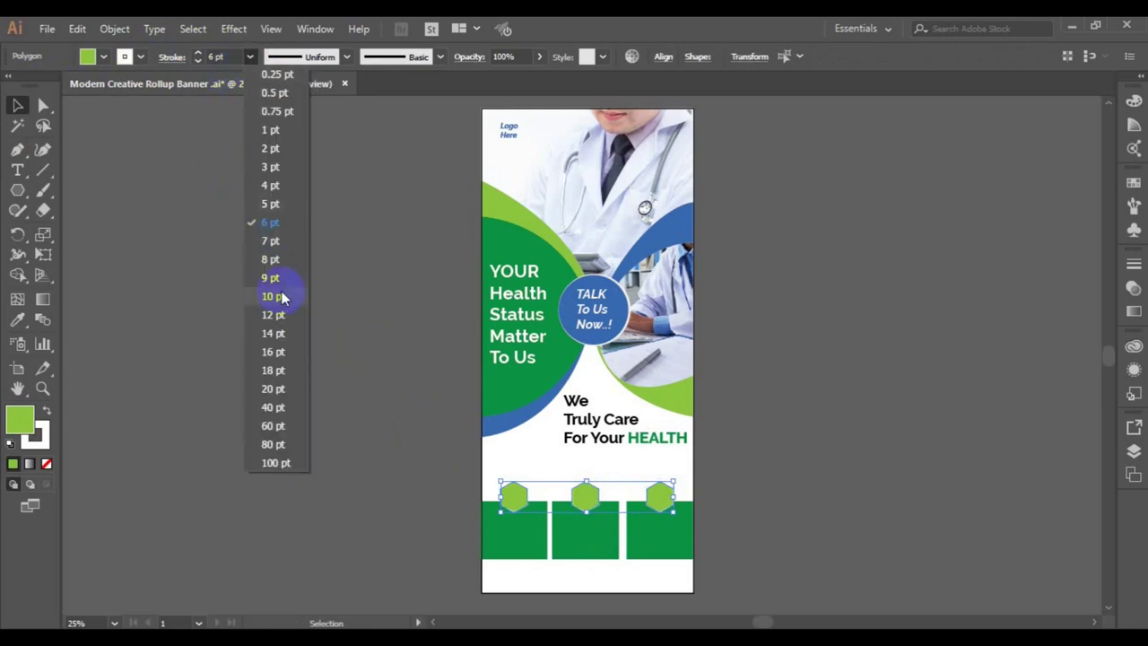
pyautogui.click(305, 431)
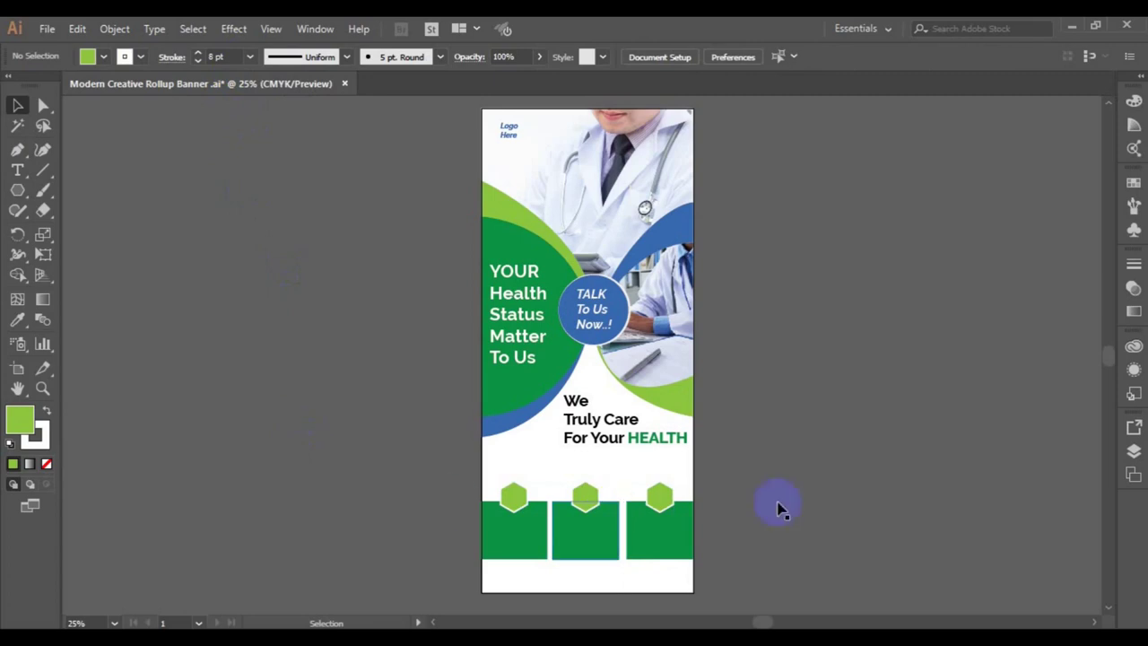
# - Delete the third and first box-and-hexagon pairs, leaving only the middle pair
pyautogui.click(664, 527)
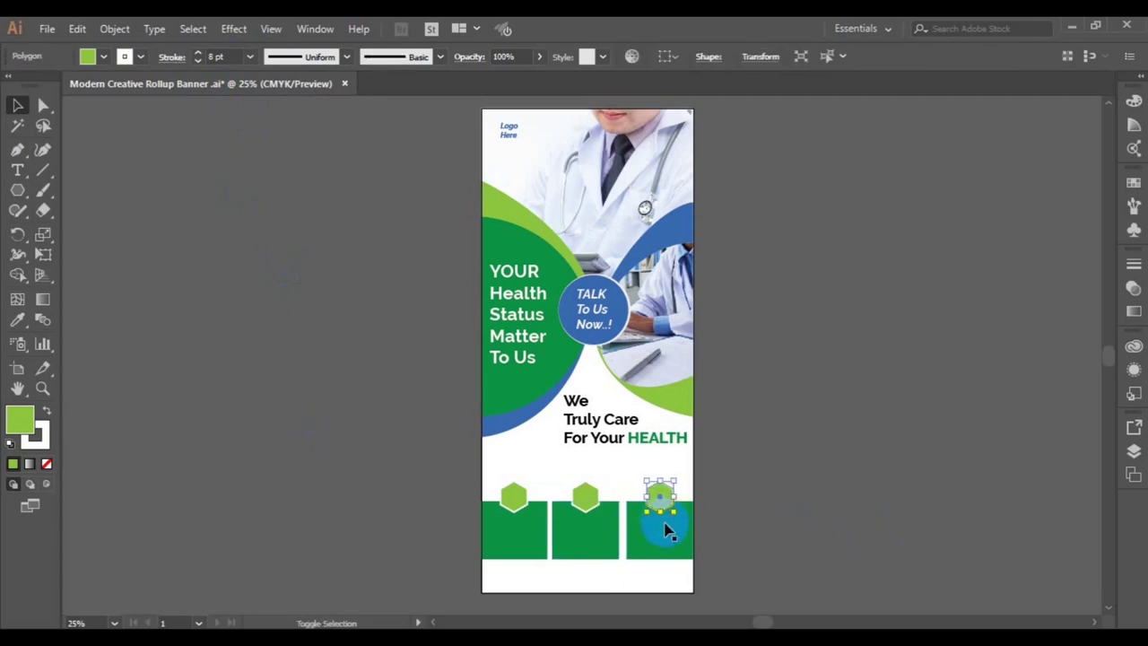
pyautogui.press('Delete')
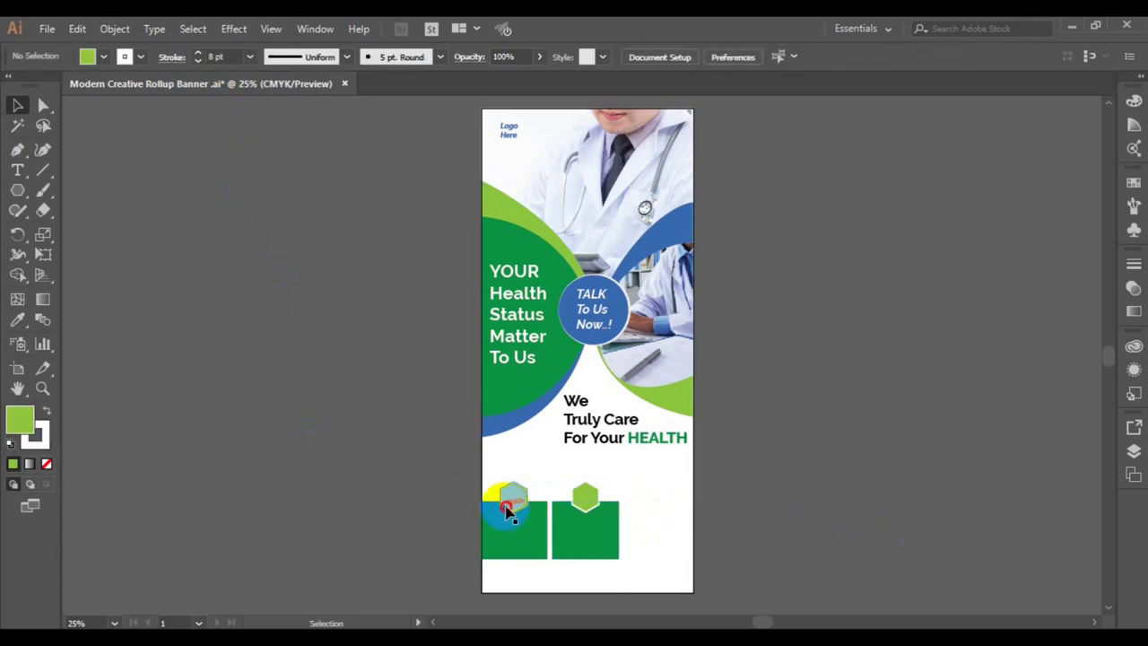
pyautogui.click(507, 511)
pyautogui.press('Delete')
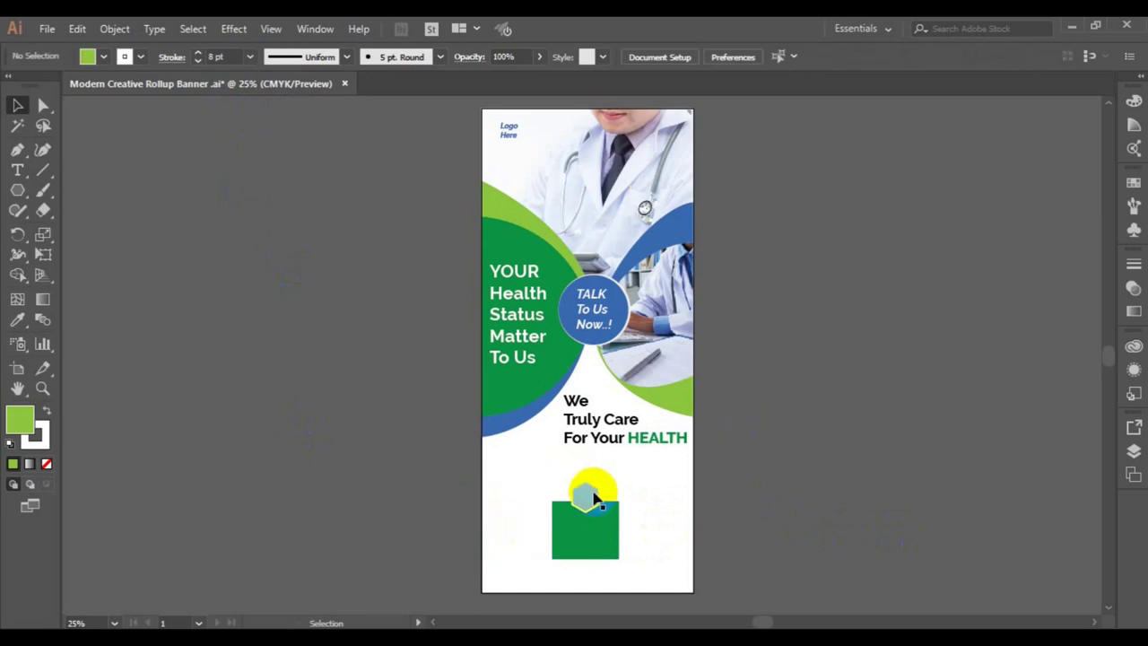
pyautogui.click(588, 499)
pyautogui.keyDown('shift'); pyautogui.click(584, 543); pyautogui.keyUp('shift')
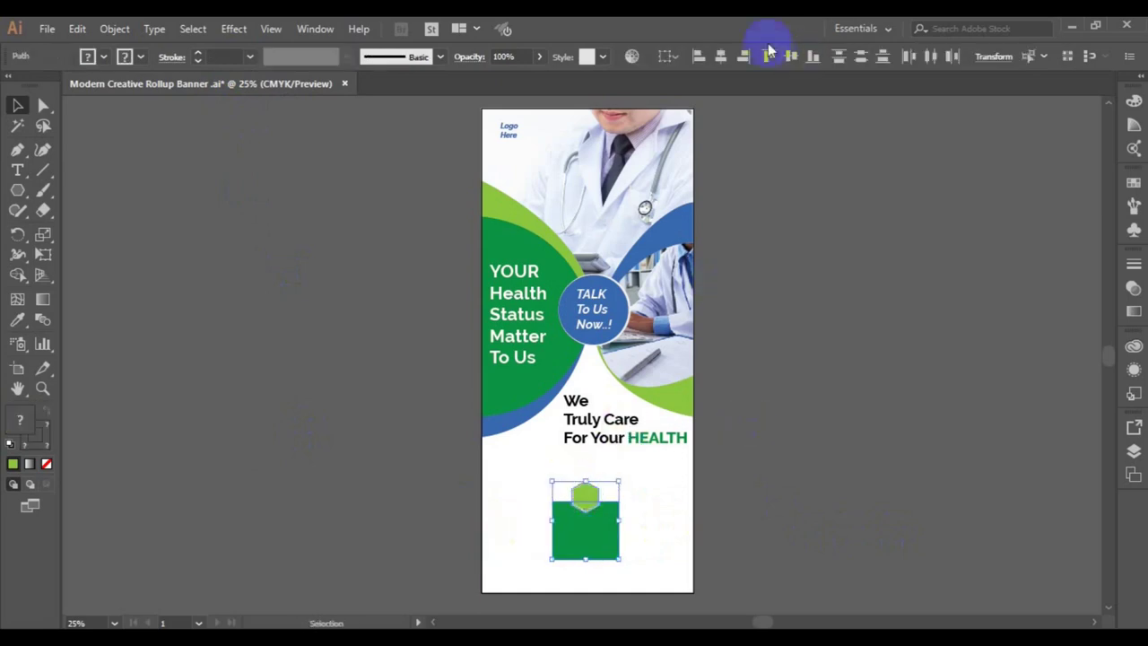
pyautogui.click(826, 299)
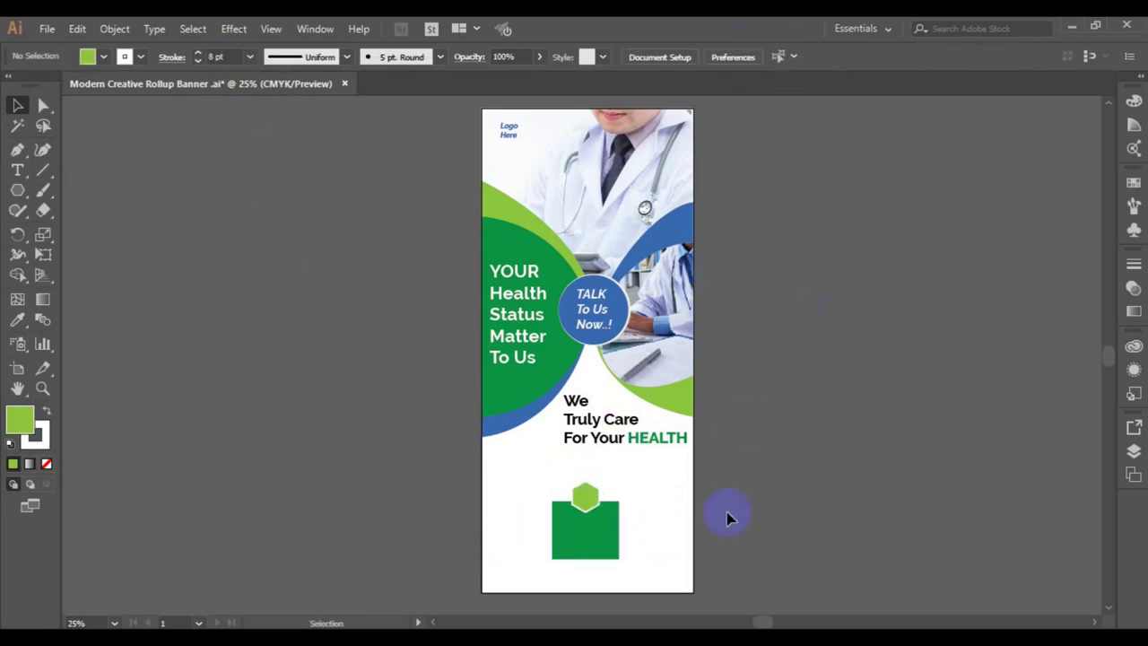
pyautogui.click(47, 28)
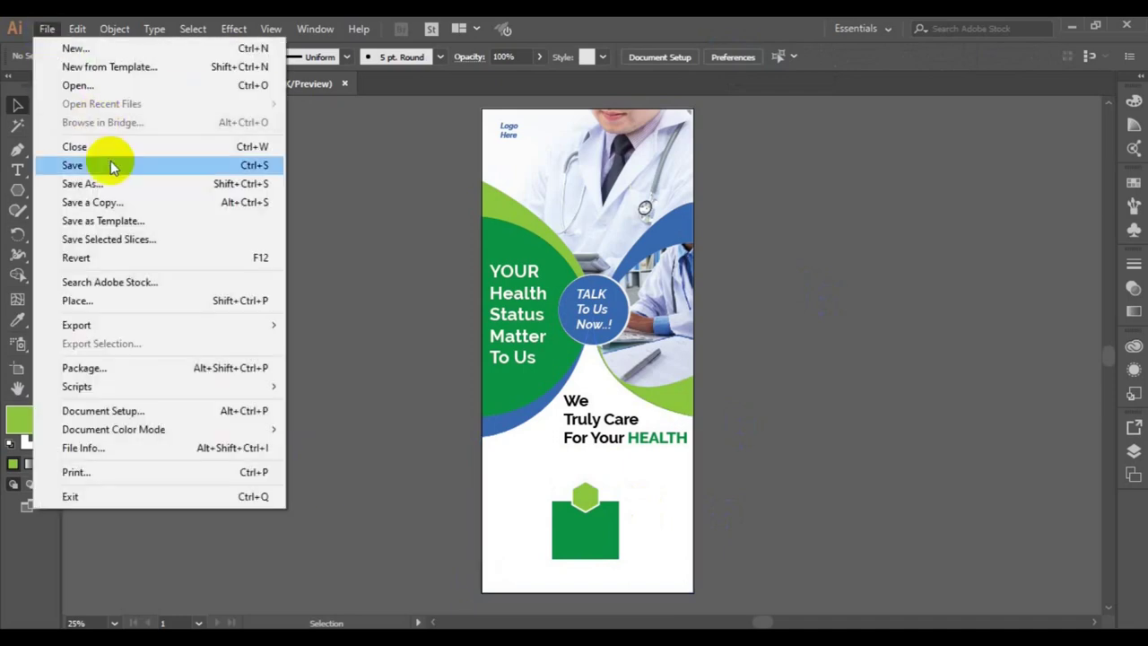
# - In the Open dialog, browse to the Desktop's 'freepik stockpoto' folder
pyautogui.click(113, 85)
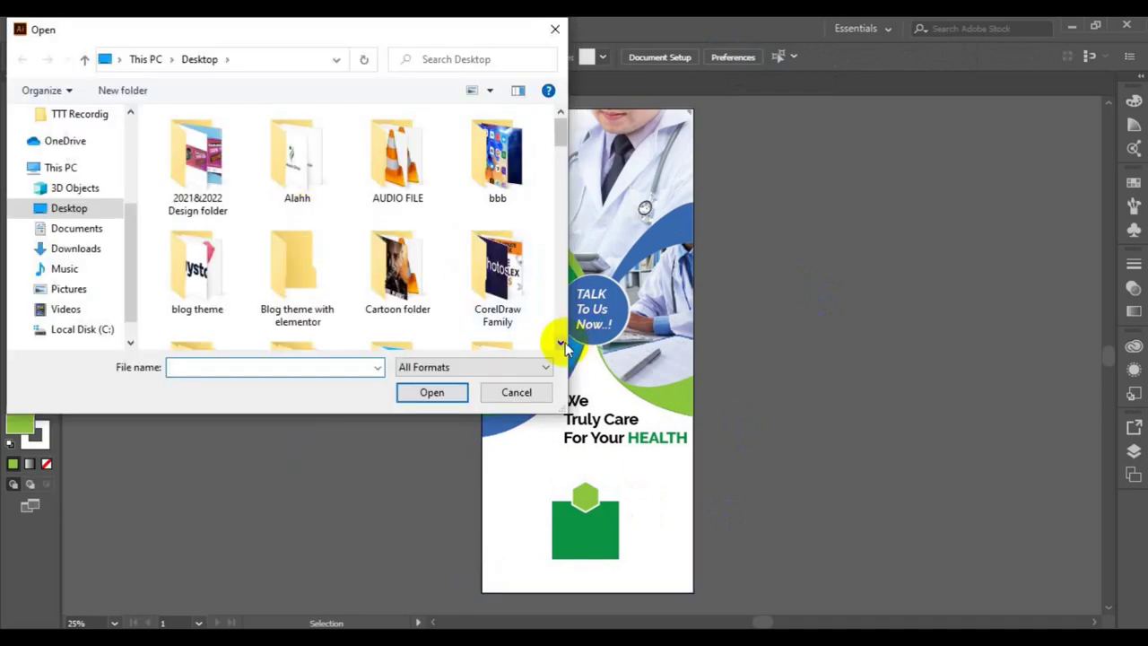
pyautogui.click(560, 342)
pyautogui.scroll(-2, 560, 343)
pyautogui.scroll(-2, 560, 343)
pyautogui.scroll(-2, 558, 269)
pyautogui.scroll(1, 560, 171)
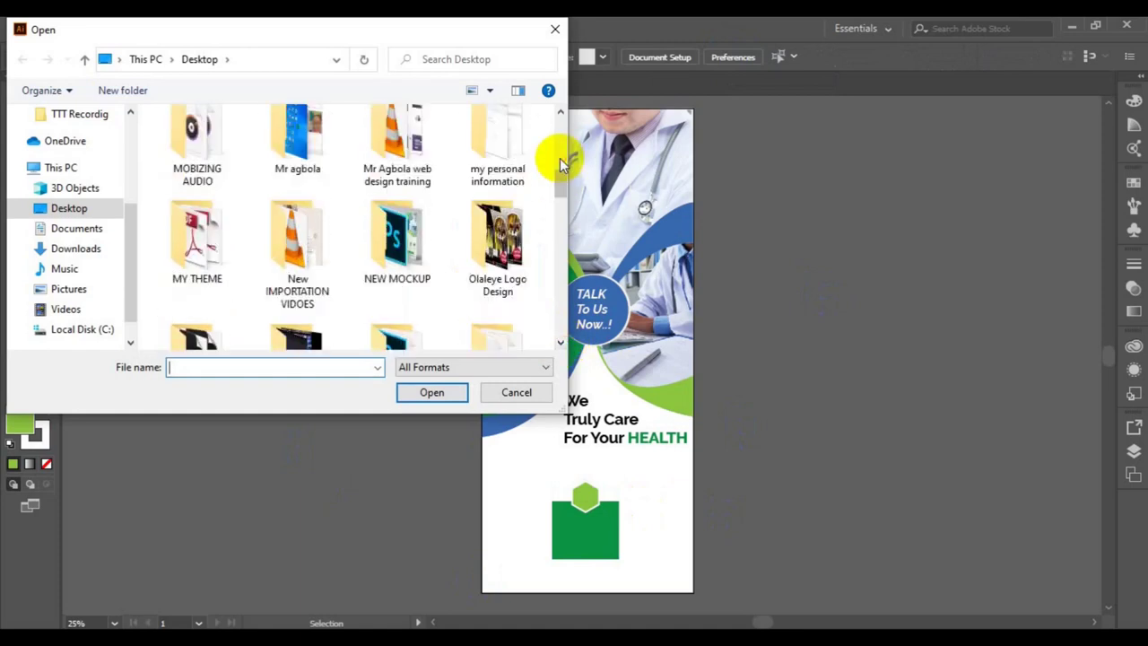
pyautogui.scroll(3, 559, 158)
pyautogui.doubleClick(498, 148)
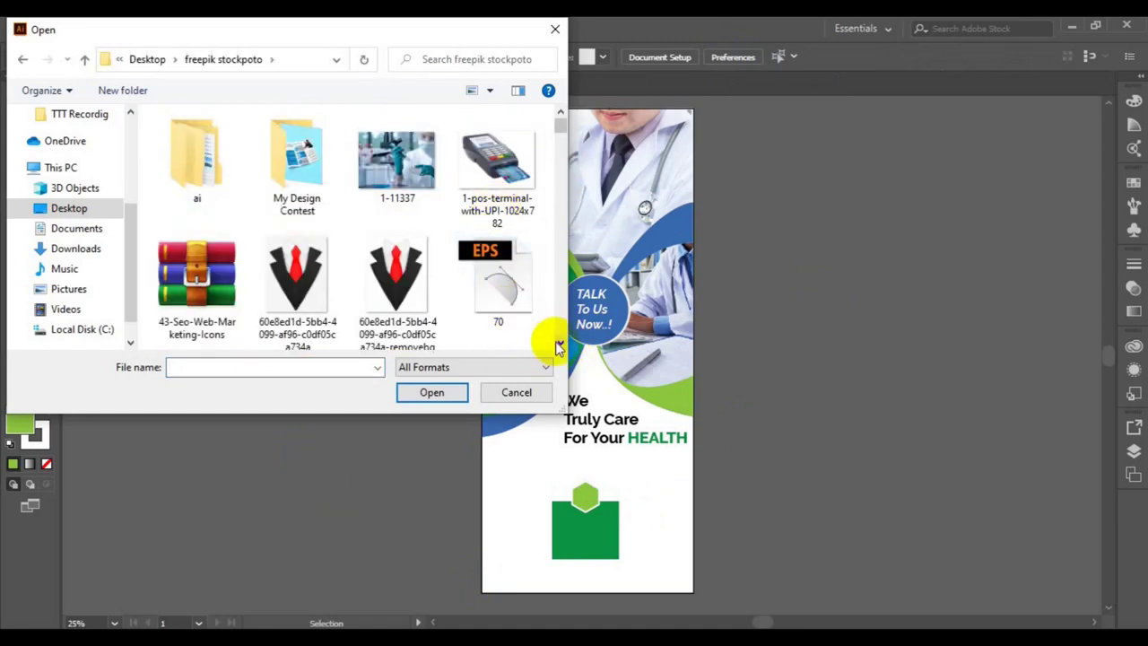
# - Select the EPS file '70' and open it
pyautogui.scroll(-1, 558, 345)
pyautogui.scroll(-2, 558, 345)
pyautogui.scroll(-1, 558, 345)
pyautogui.scroll(-1, 558, 345)
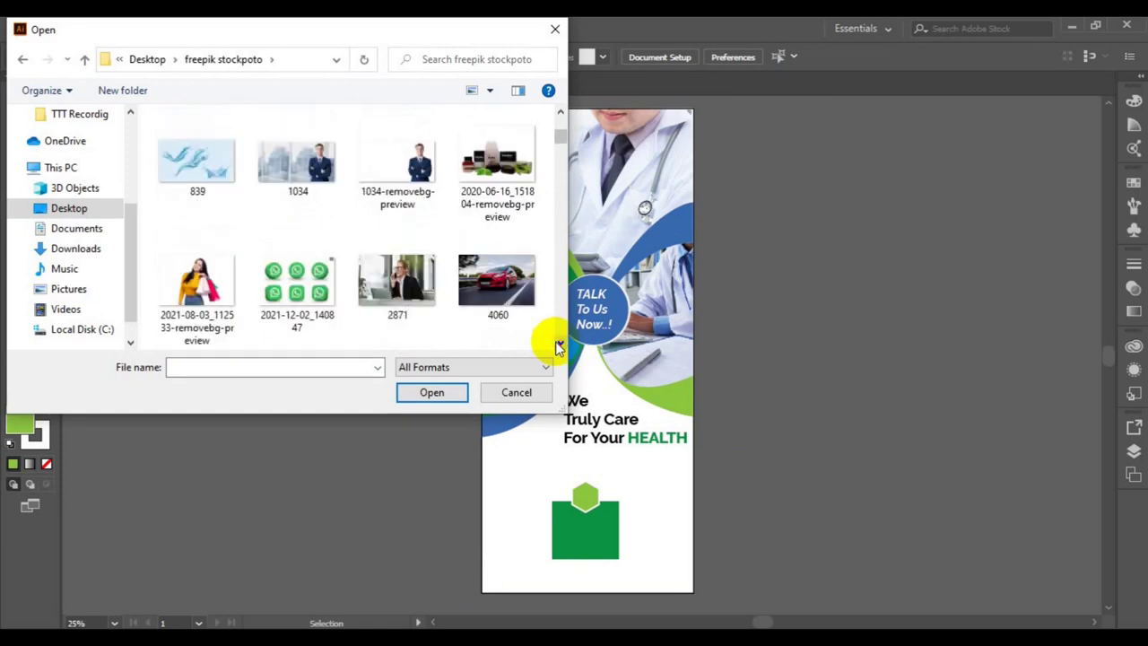
pyautogui.scroll(-1, 558, 346)
pyautogui.scroll(-1, 558, 345)
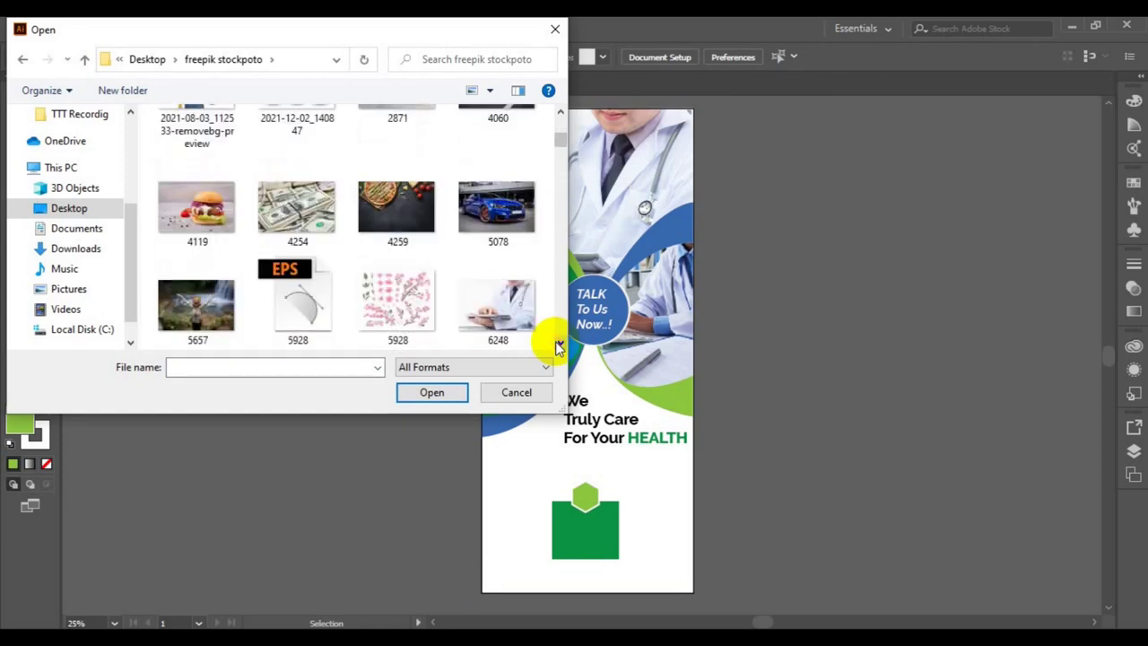
pyautogui.scroll(1, 560, 117)
pyautogui.scroll(2, 560, 116)
pyautogui.scroll(2, 561, 117)
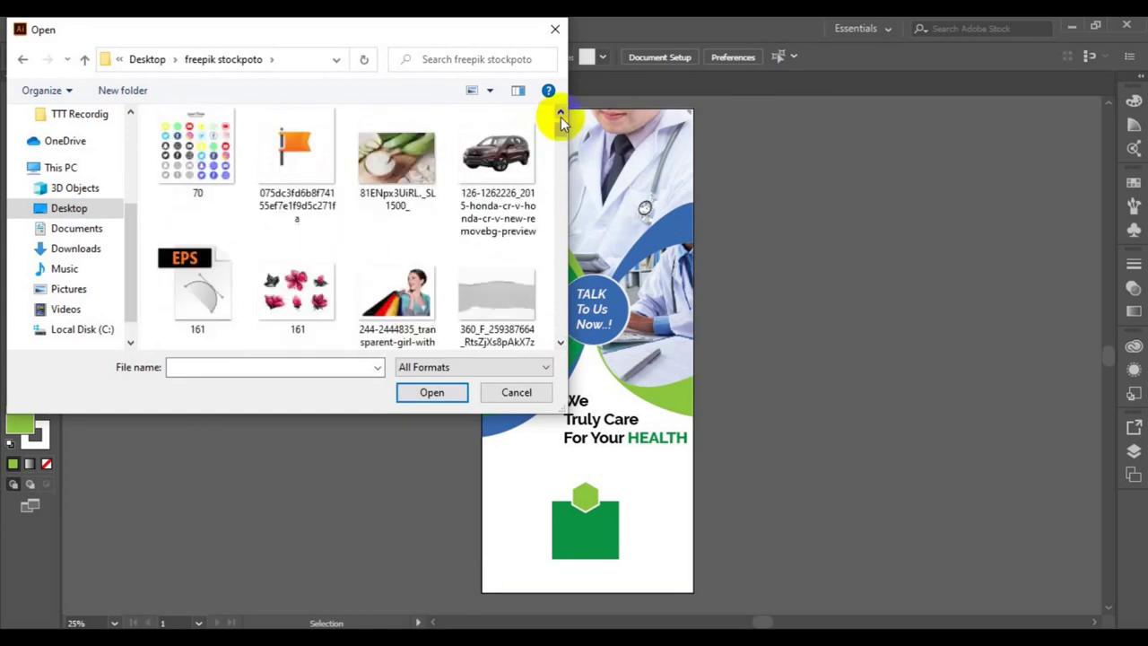
pyautogui.scroll(1, 561, 116)
pyautogui.click(492, 148)
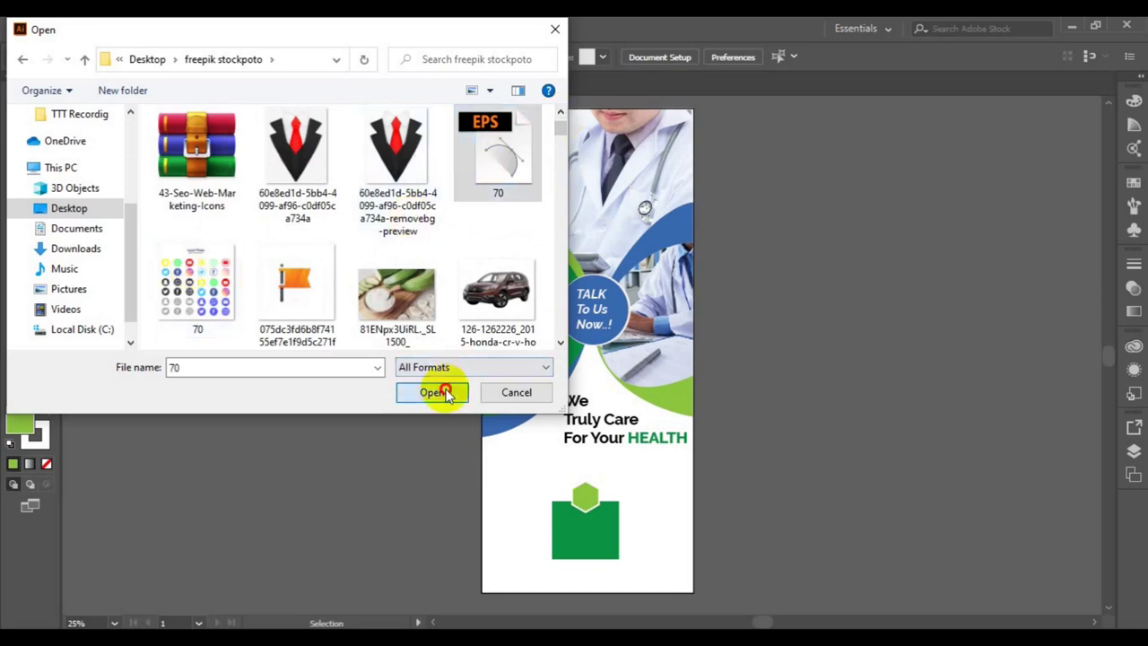
pyautogui.click(446, 393)
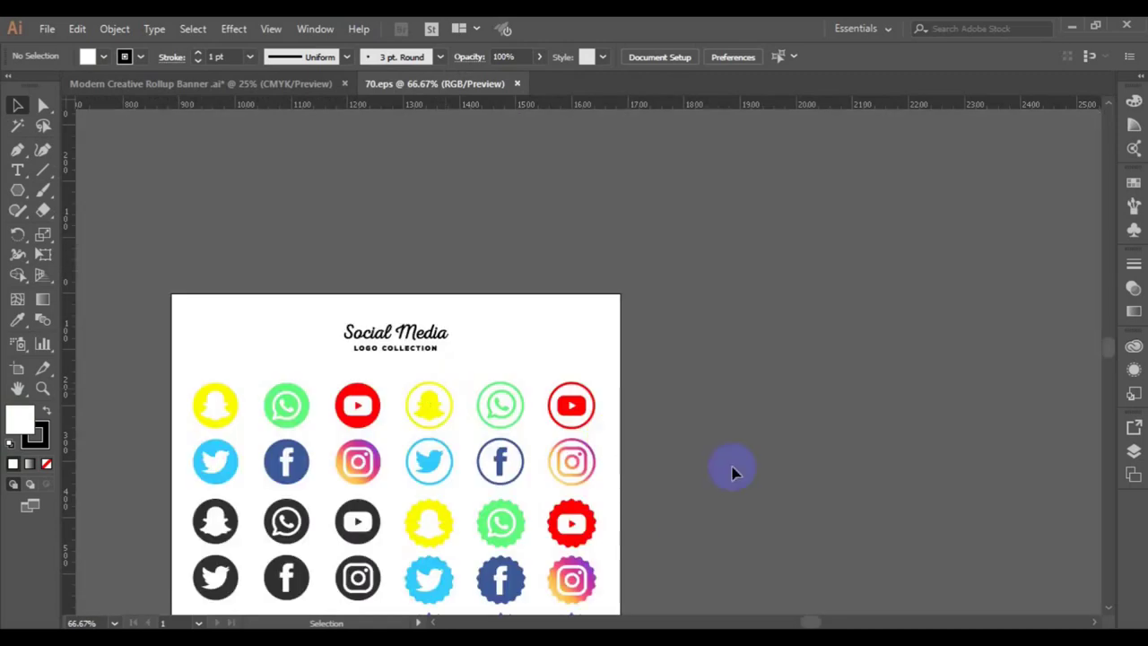
# - Rearrange the badges in the third row, moving one badge to the first slot
pyautogui.moveTo(424, 540); pyautogui.dragTo(358, 529)
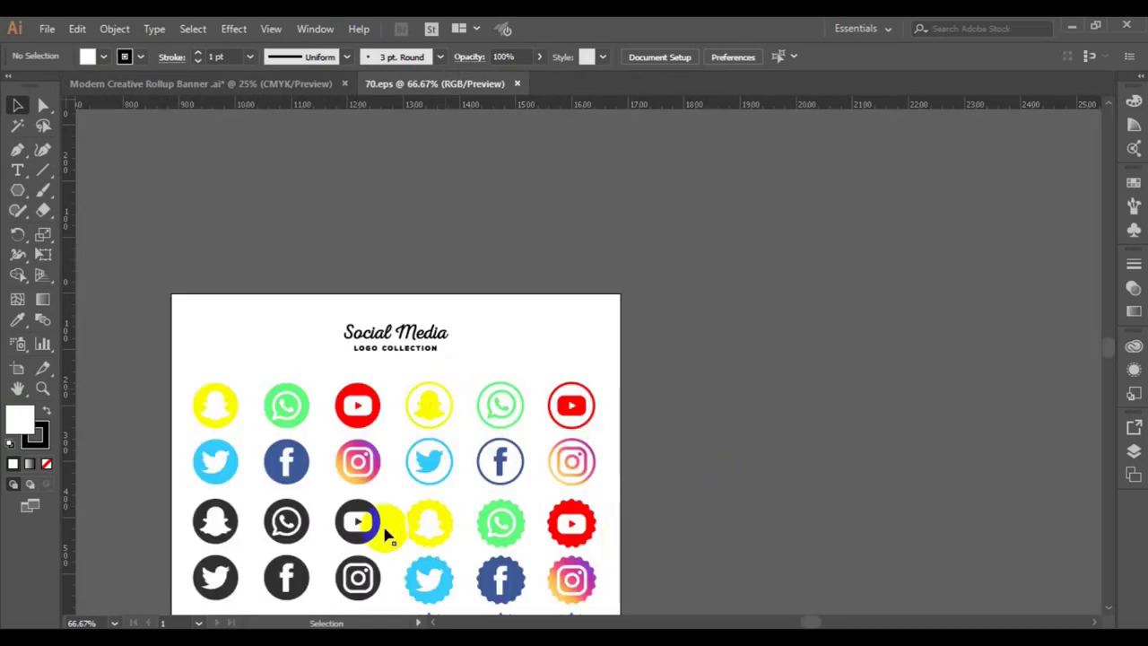
pyautogui.hotkey('ctrl', 'z')
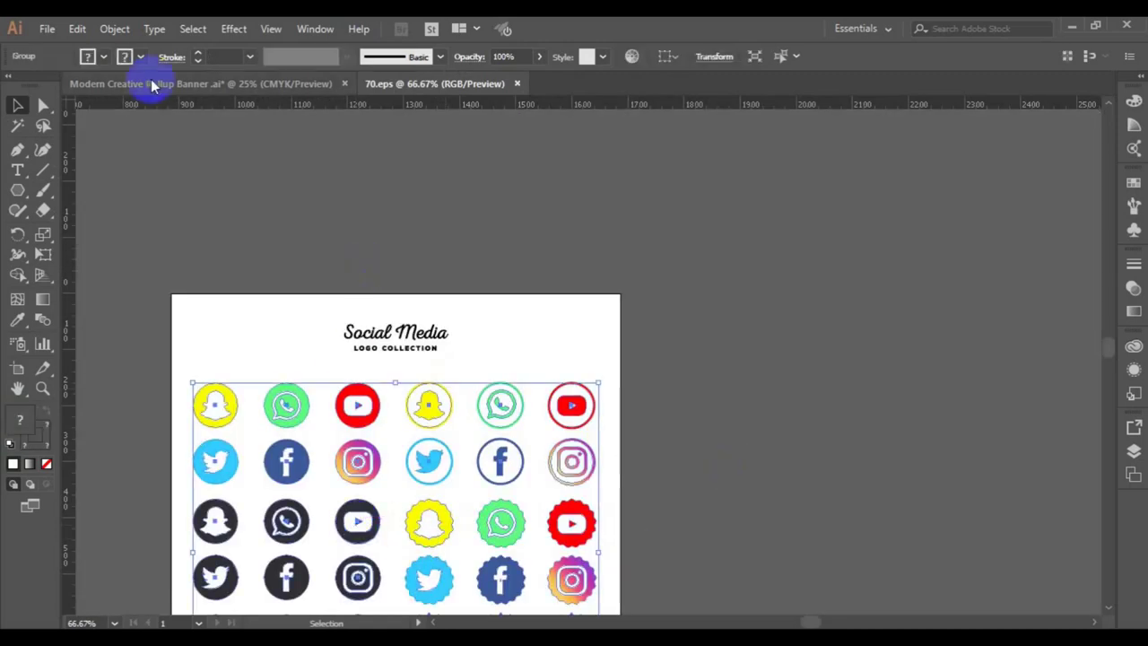
pyautogui.click(123, 35)
pyautogui.click(403, 109)
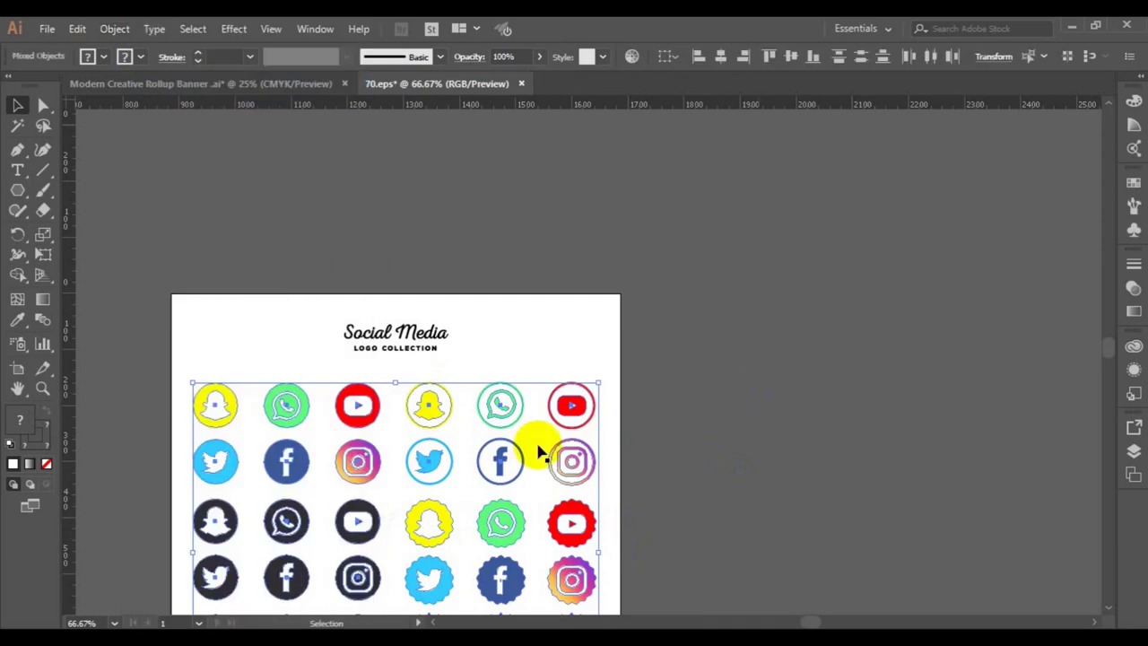
pyautogui.moveTo(297, 513); pyautogui.dragTo(356, 523)
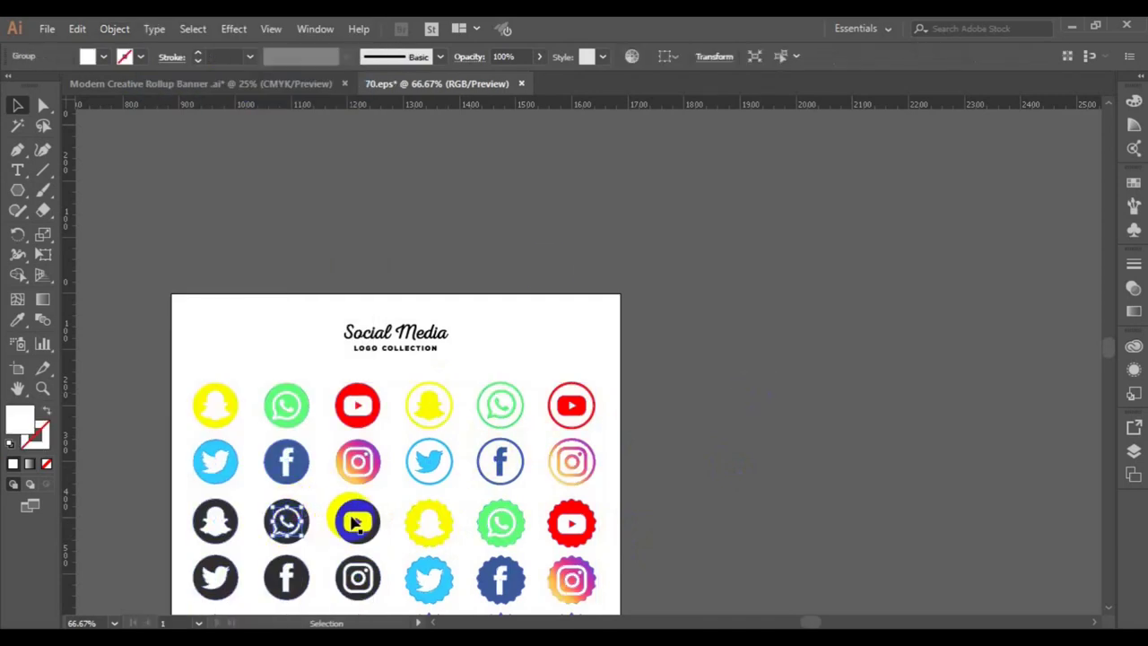
pyautogui.moveTo(357, 523); pyautogui.dragTo(232, 520)
# - Delete the Social Media heading and the top two badge rows
pyautogui.click(408, 339)
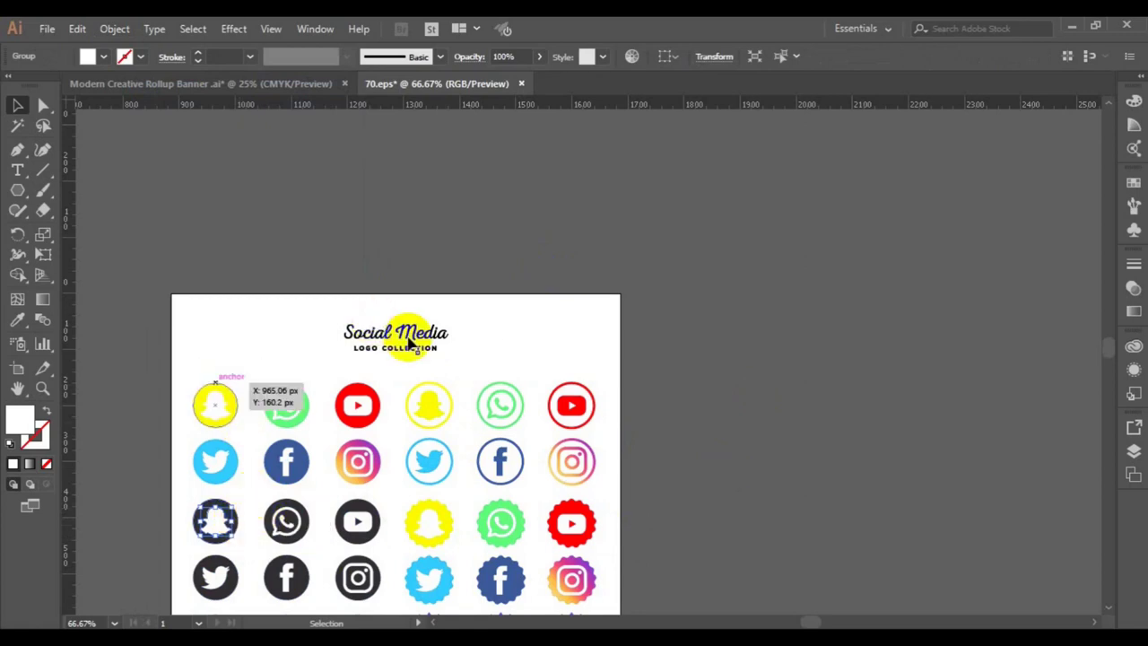
pyautogui.press('Delete')
pyautogui.moveTo(172, 325)
pyautogui.mouseDown()
pyautogui.moveTo(585, 449)
pyautogui.moveTo(607, 477)
pyautogui.mouseUp()
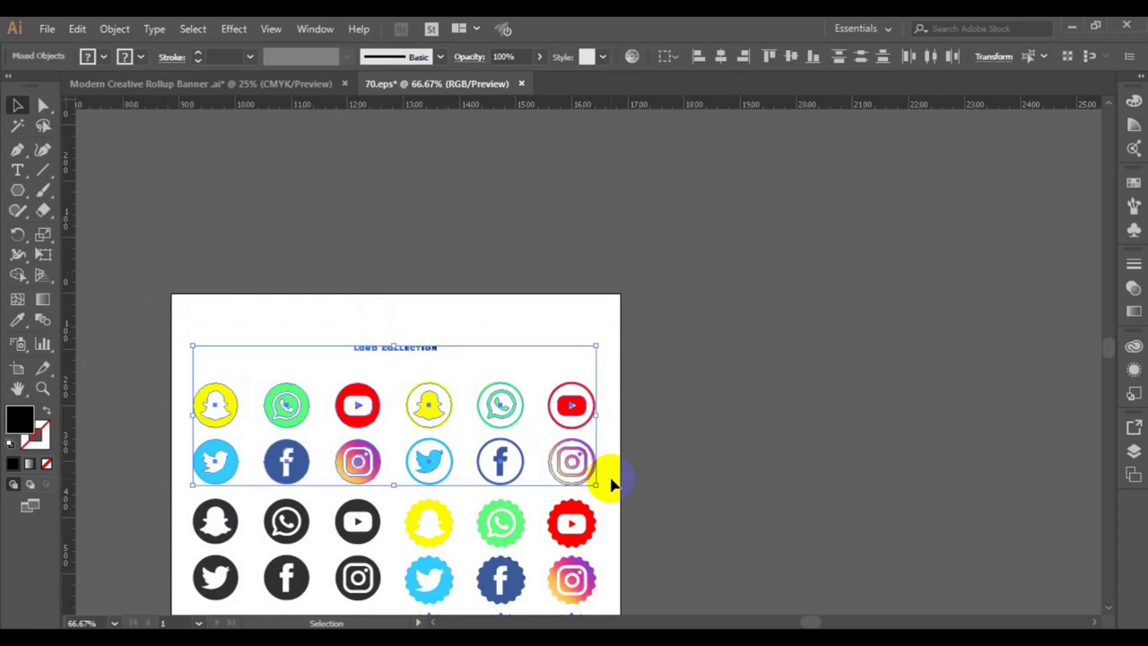
pyautogui.press('Delete')
# - Marquee-select the Snapchat/WhatsApp/YouTube badge row and group it with Ctrl+G
pyautogui.moveTo(138, 464); pyautogui.dragTo(573, 545)
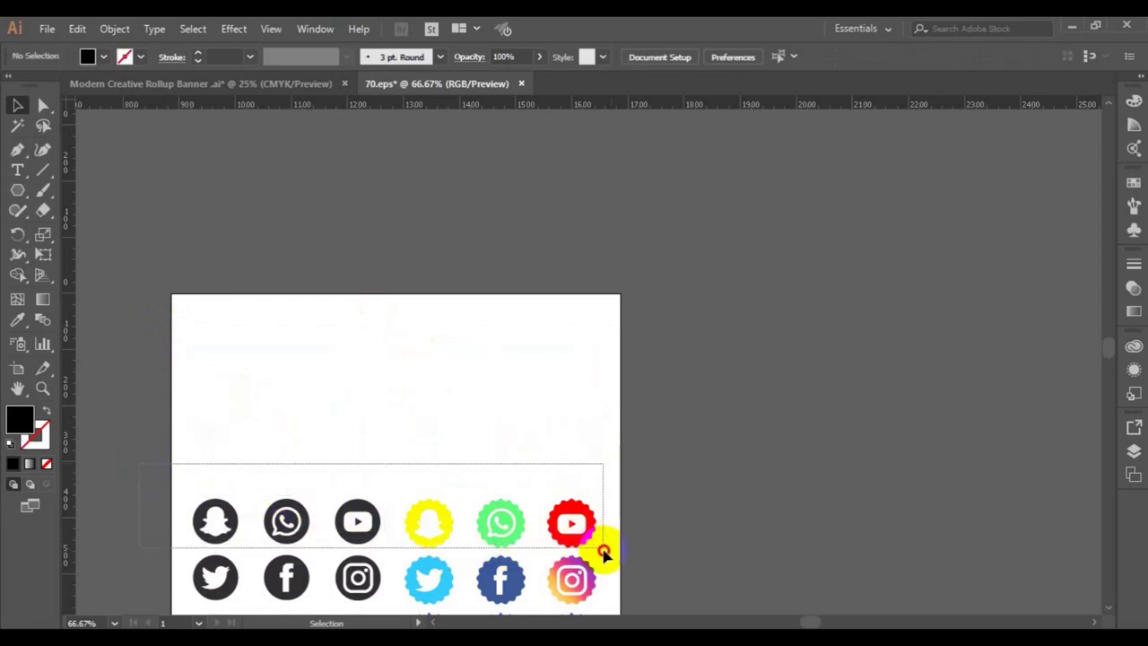
pyautogui.moveTo(573, 544); pyautogui.dragTo(599, 546)
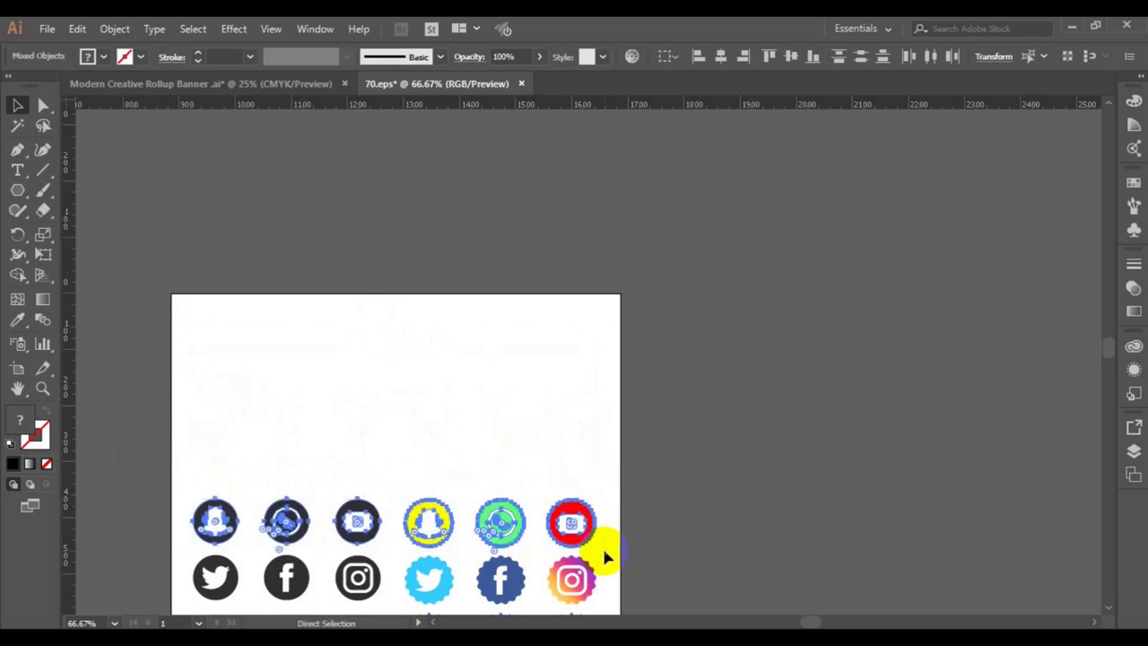
pyautogui.hotkey('ctrl', 'g')
pyautogui.click(184, 85)
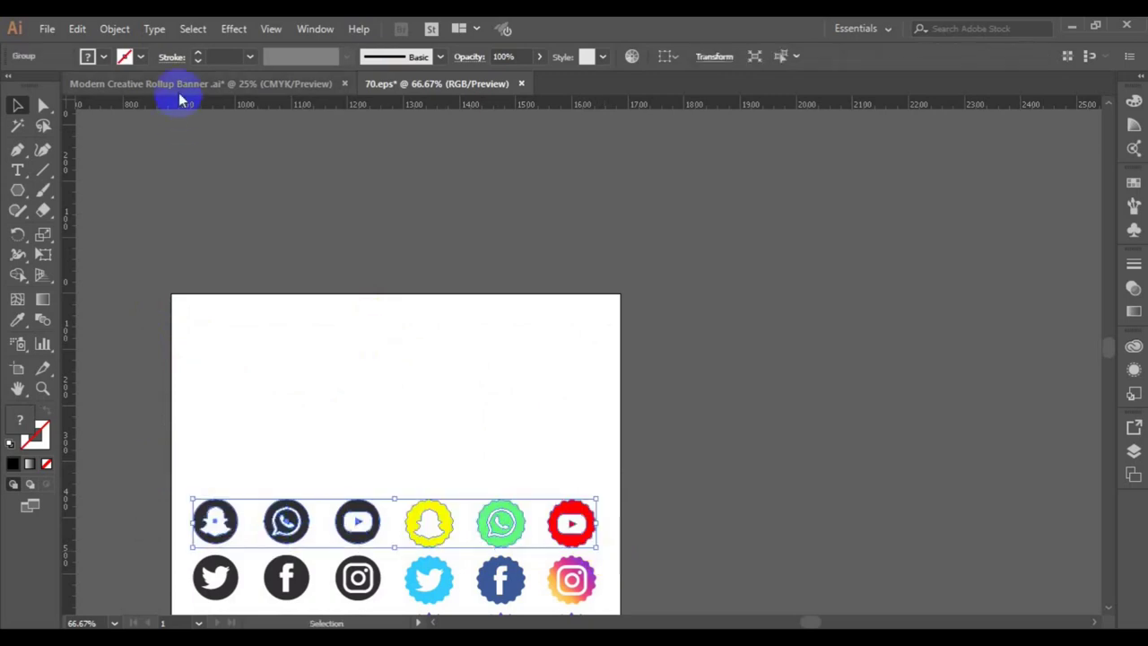
# - Paste the six-badge row and position it along the bottom edge below the green box
pyautogui.click(313, 307)
pyautogui.hotkey('ctrl', 'v')
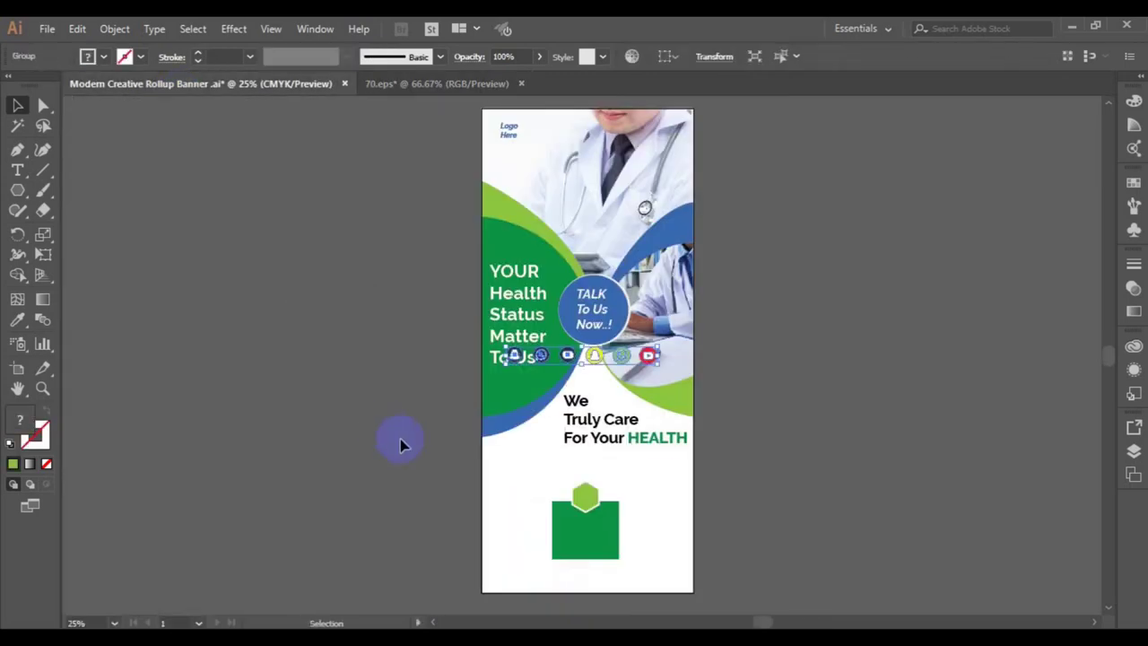
pyautogui.moveTo(595, 359)
pyautogui.mouseDown()
pyautogui.moveTo(602, 578)
pyautogui.moveTo(617, 580)
pyautogui.mouseUp()
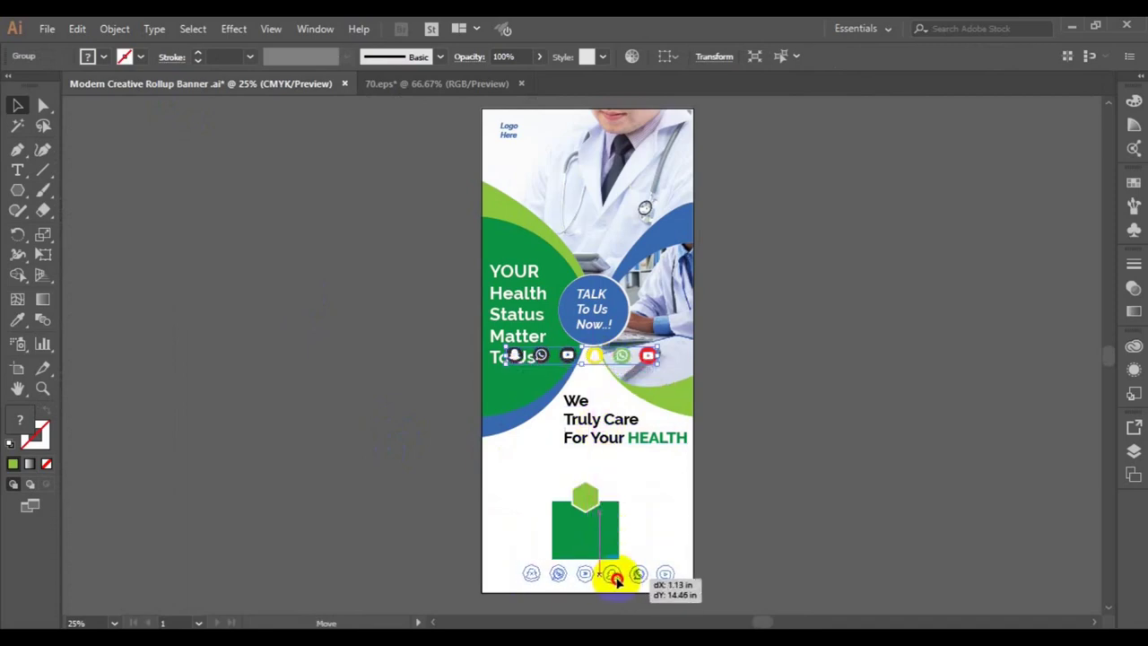
pyautogui.moveTo(618, 580); pyautogui.dragTo(618, 581)
pyautogui.click(834, 556)
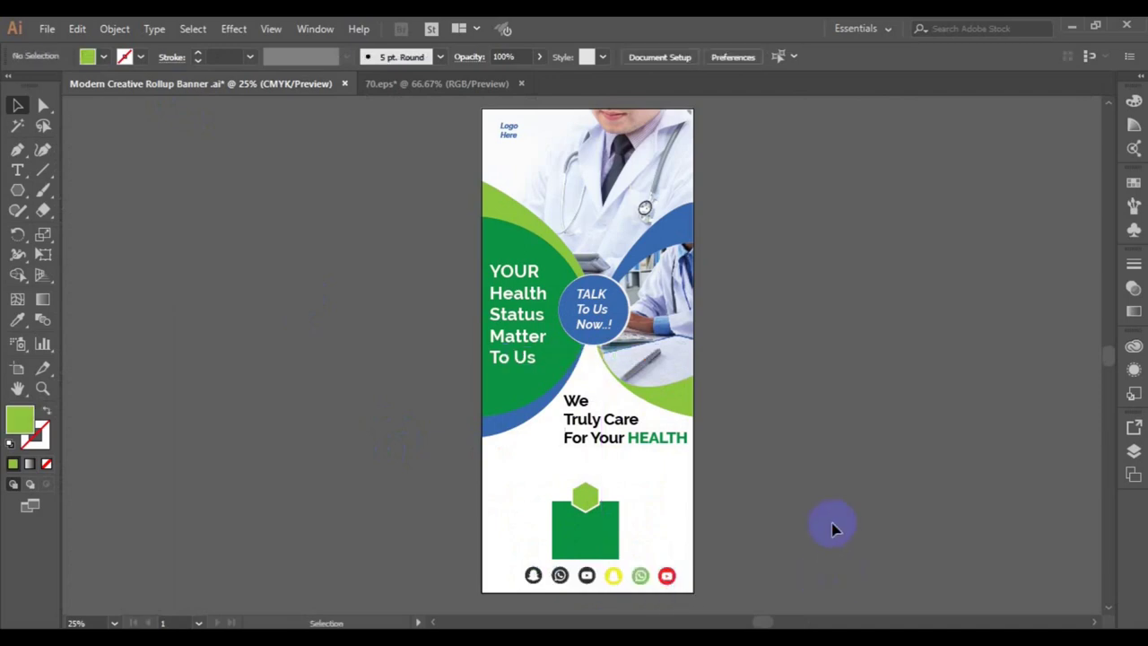
pyautogui.click(610, 446)
# - Duplicate the headline text to the bottom-left and retype it as 'Follow Us'
pyautogui.moveTo(610, 446); pyautogui.dragTo(502, 586)
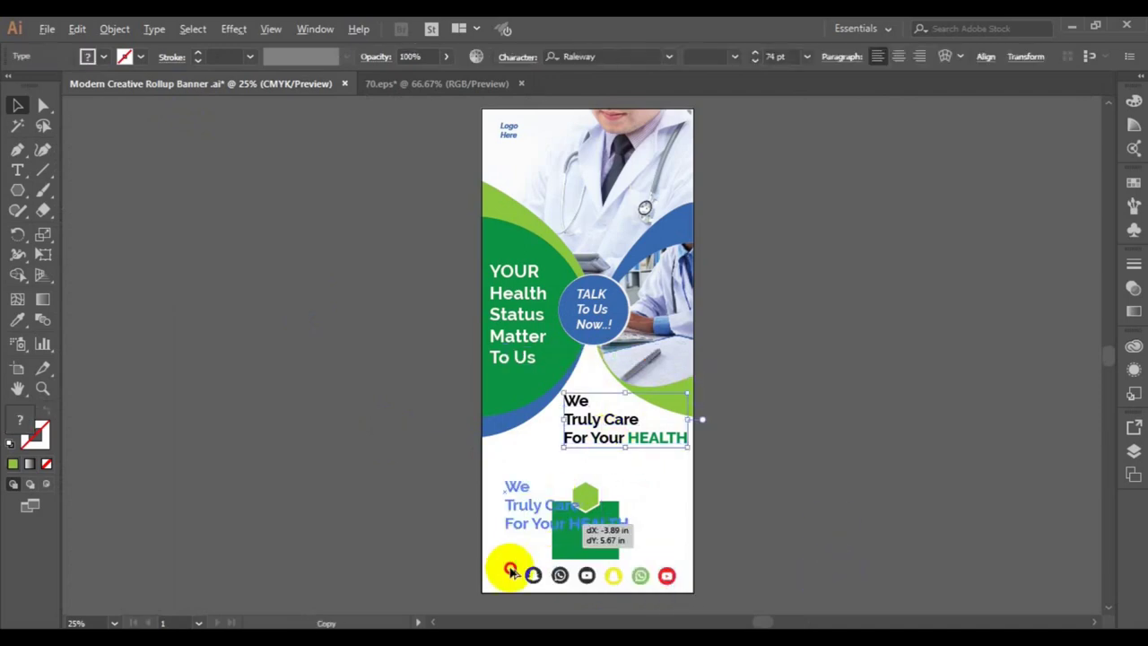
pyautogui.click(16, 171)
pyautogui.moveTo(457, 549); pyautogui.dragTo(485, 559)
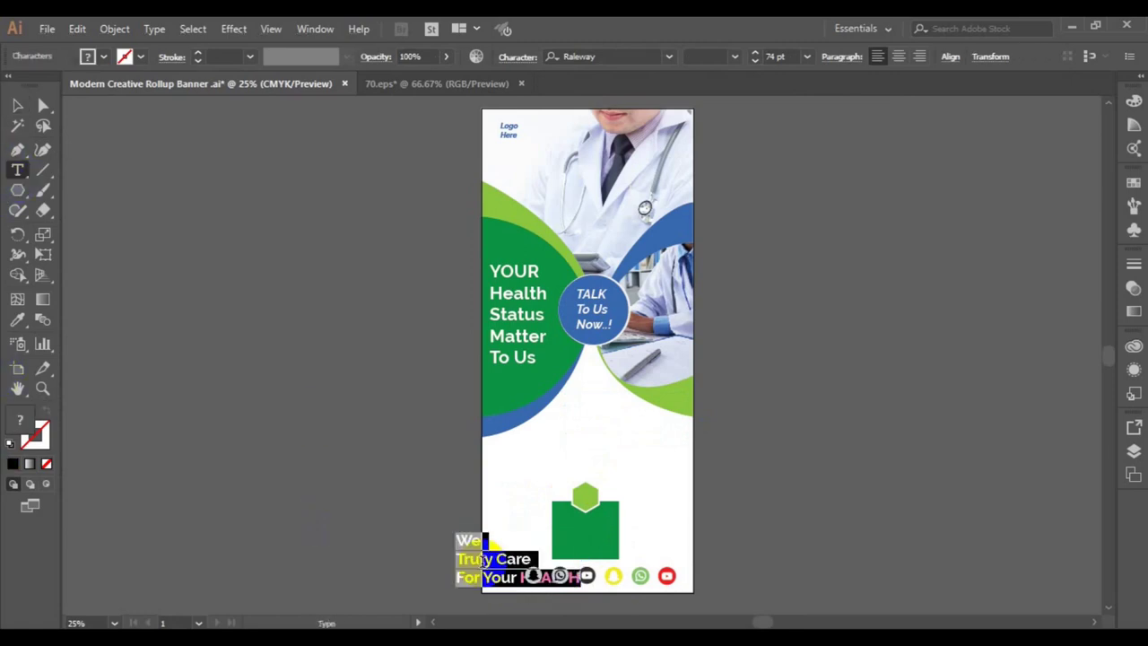
pyautogui.write('Follow')
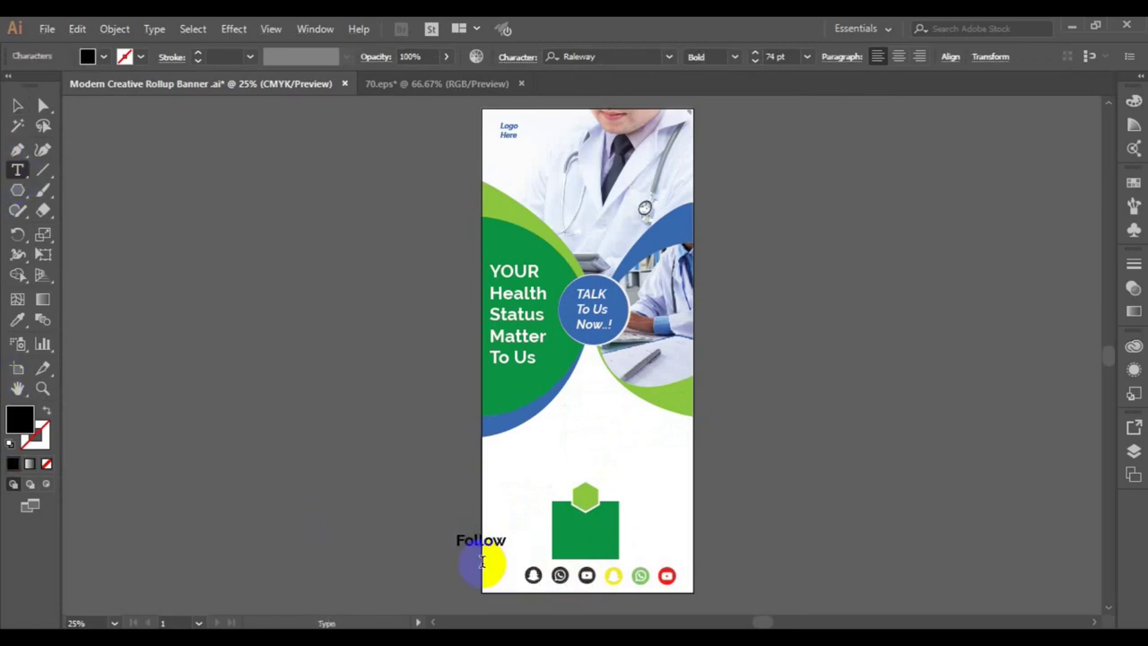
pyautogui.write(' Us')
pyautogui.hotkey('ctrl', 'a')
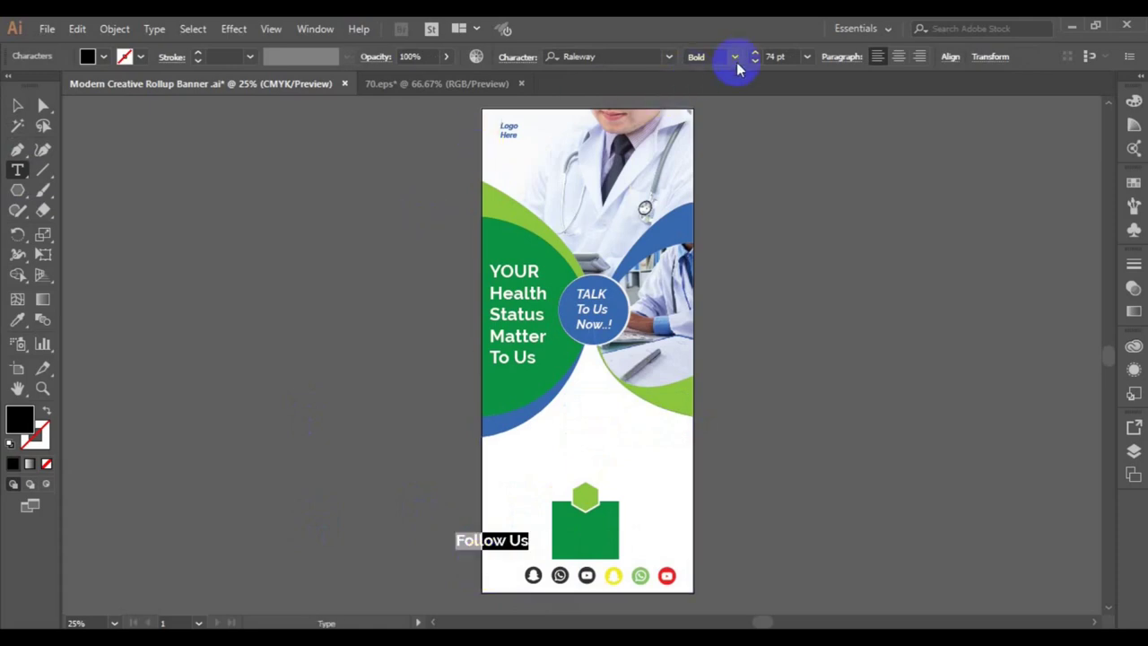
# - Make 'Follow Us' Bold Italic, size it to match the icons, and place it left of the row
pyautogui.click(700, 56)
pyautogui.click(723, 315)
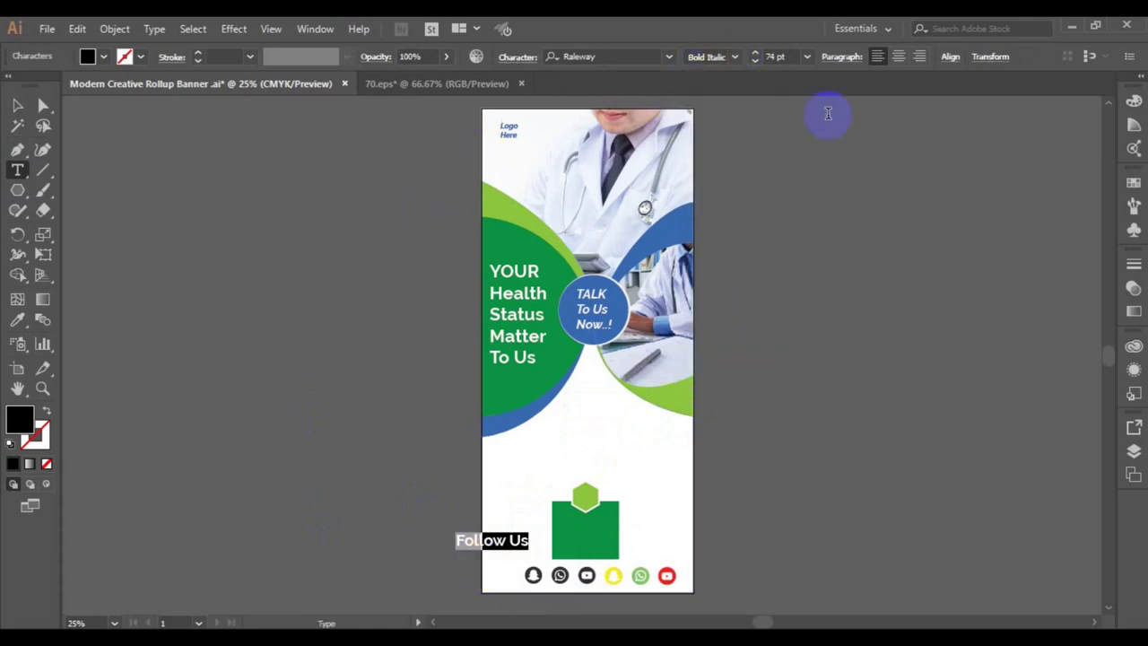
pyautogui.click(806, 59)
pyautogui.click(830, 281)
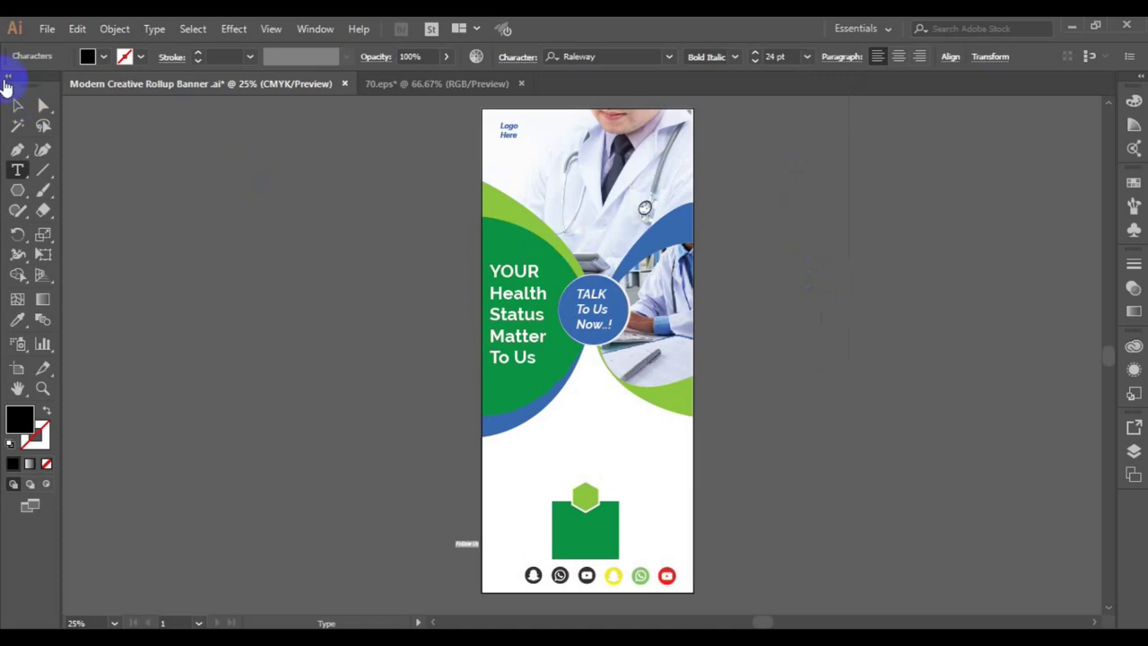
pyautogui.click(17, 105)
pyautogui.moveTo(462, 544); pyautogui.dragTo(499, 580)
pyautogui.click(806, 57)
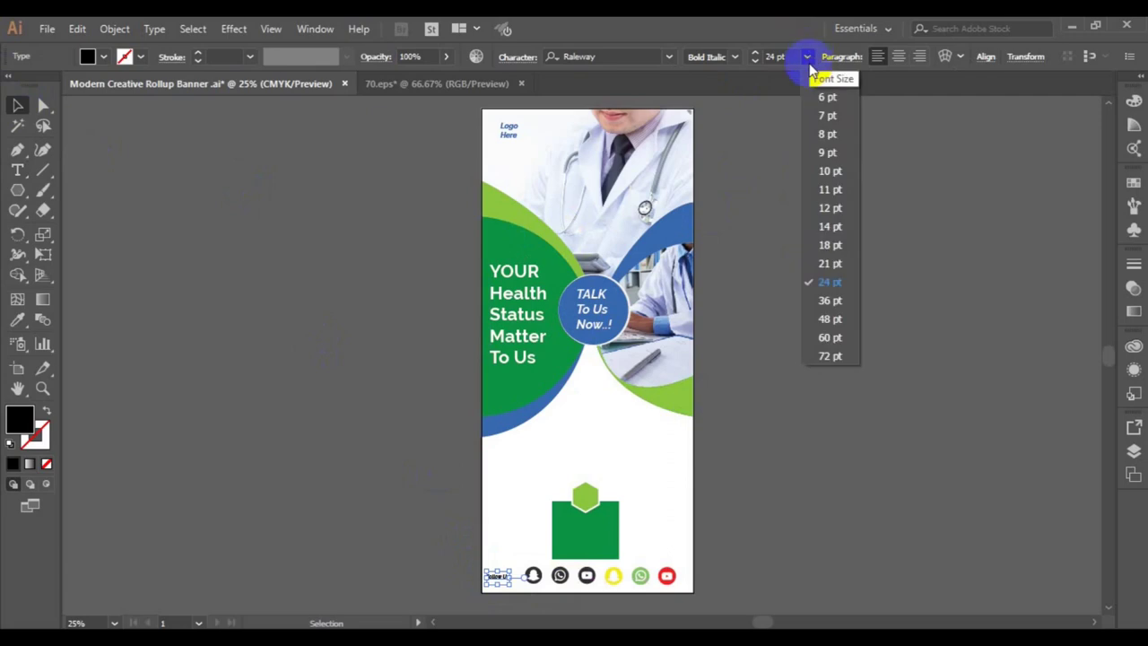
pyautogui.click(829, 319)
pyautogui.click(756, 62)
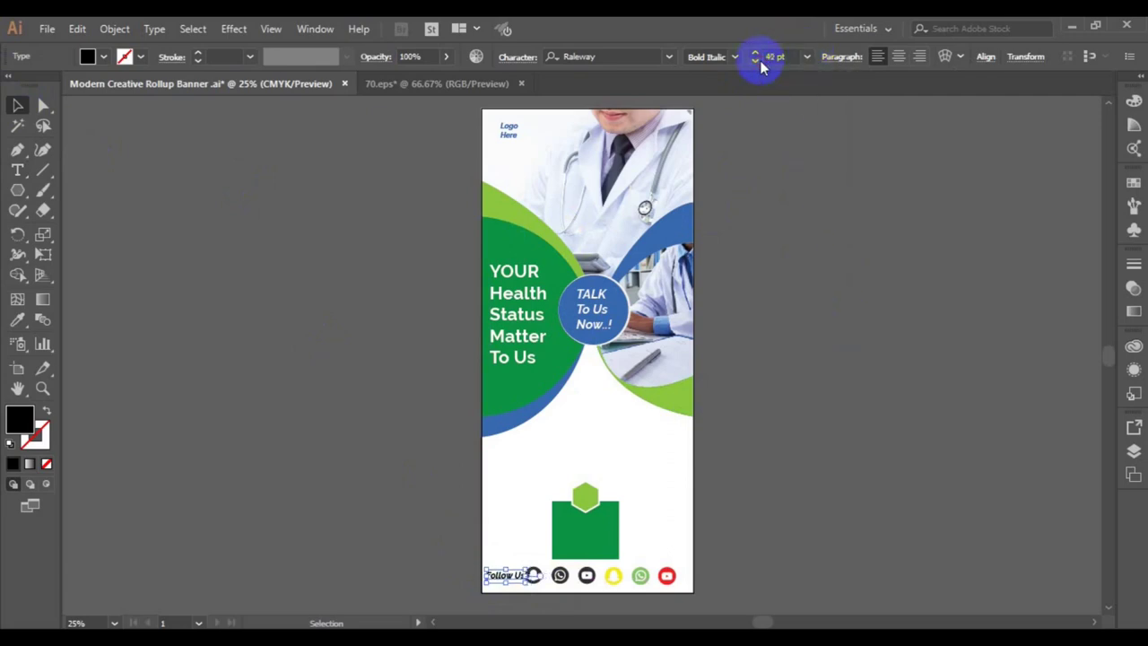
# - Ungroup the social icons row via Object > Ungroup
pyautogui.hotkey('ctrl', '+')
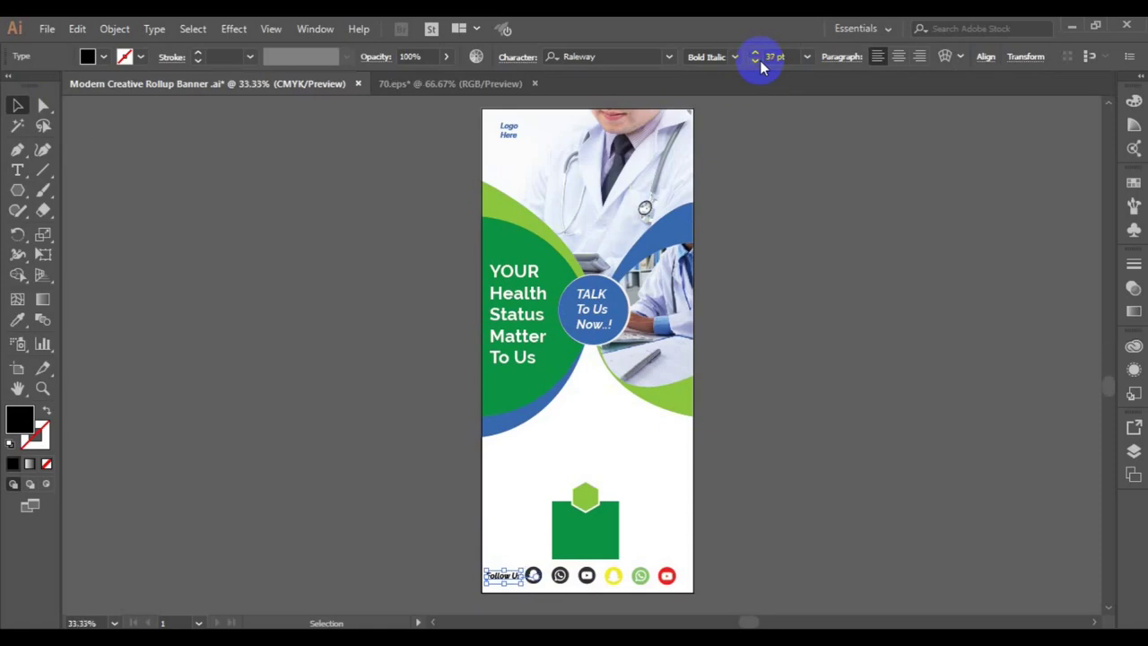
pyautogui.click(919, 366)
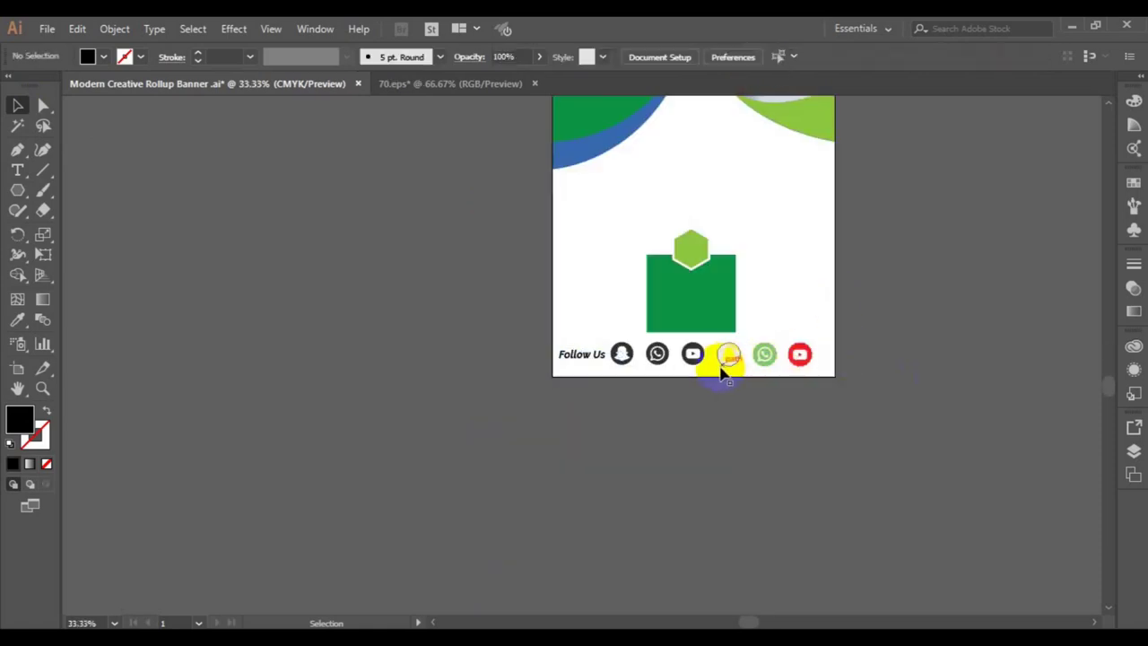
pyautogui.click(726, 364)
pyautogui.click(114, 29)
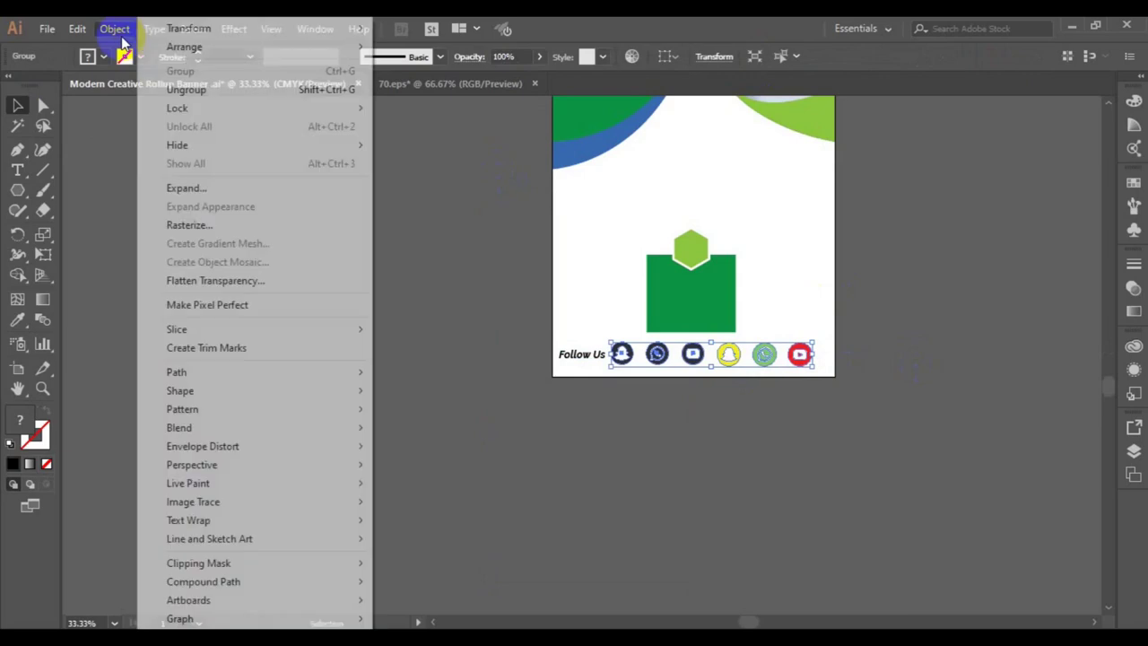
pyautogui.click(220, 90)
pyautogui.click(749, 387)
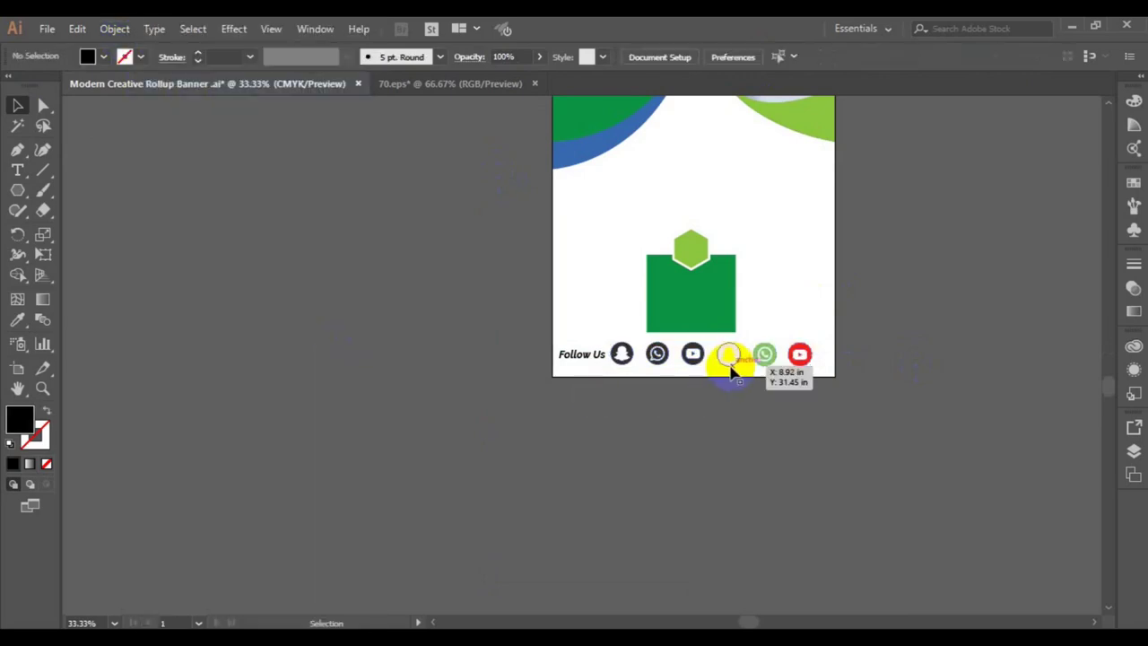
pyautogui.click(731, 366)
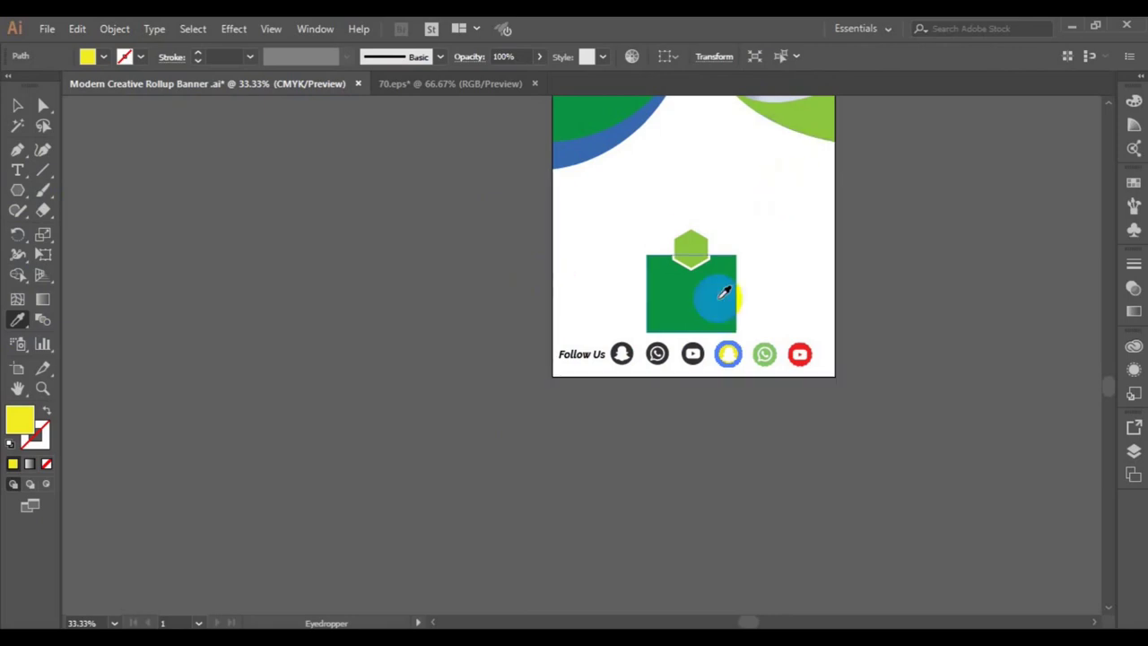
# - Recolour the Follow Us text with the blue sampled from the banner arc
pyautogui.click(723, 294)
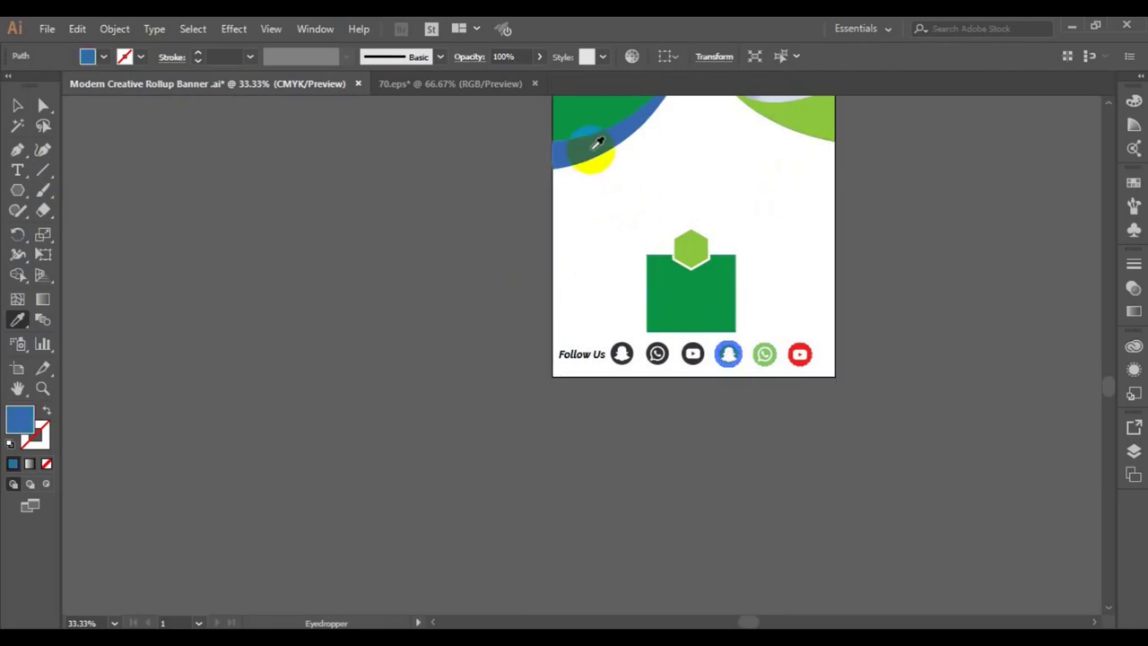
pyautogui.click(789, 385)
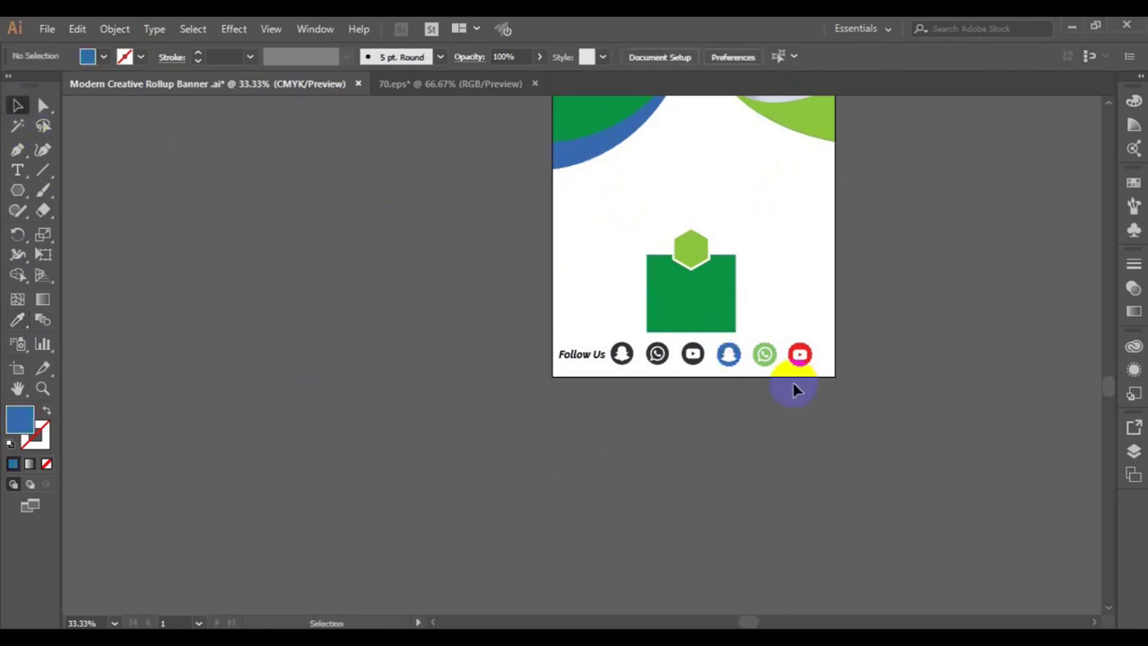
pyautogui.click(587, 355)
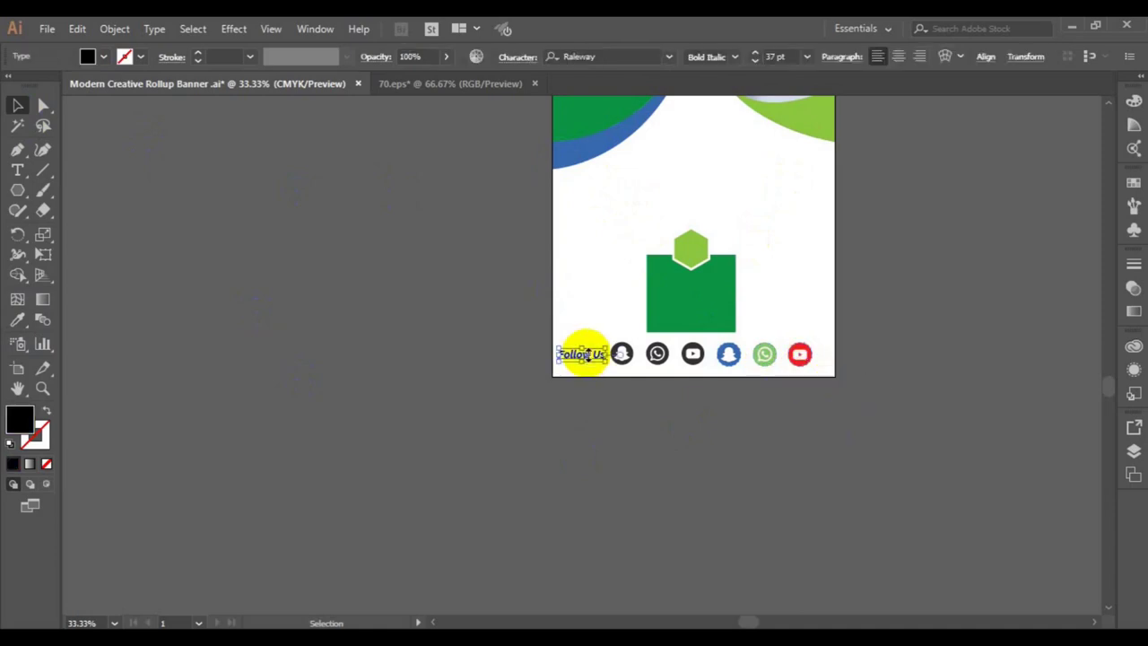
pyautogui.click(15, 321)
pyautogui.click(605, 136)
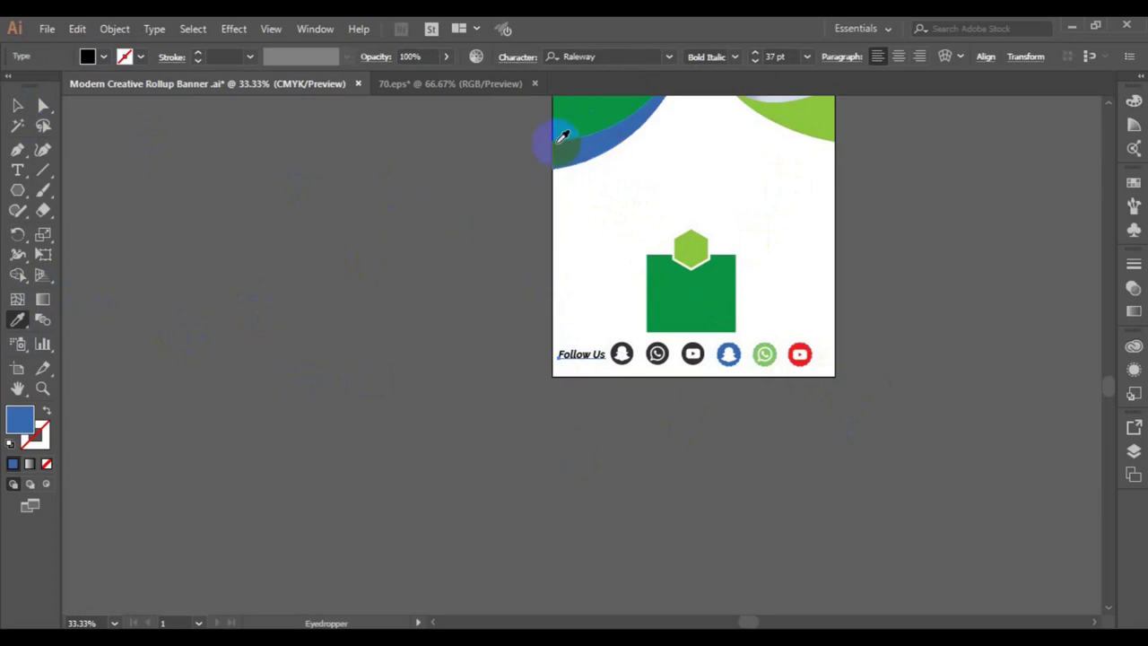
pyautogui.click(18, 106)
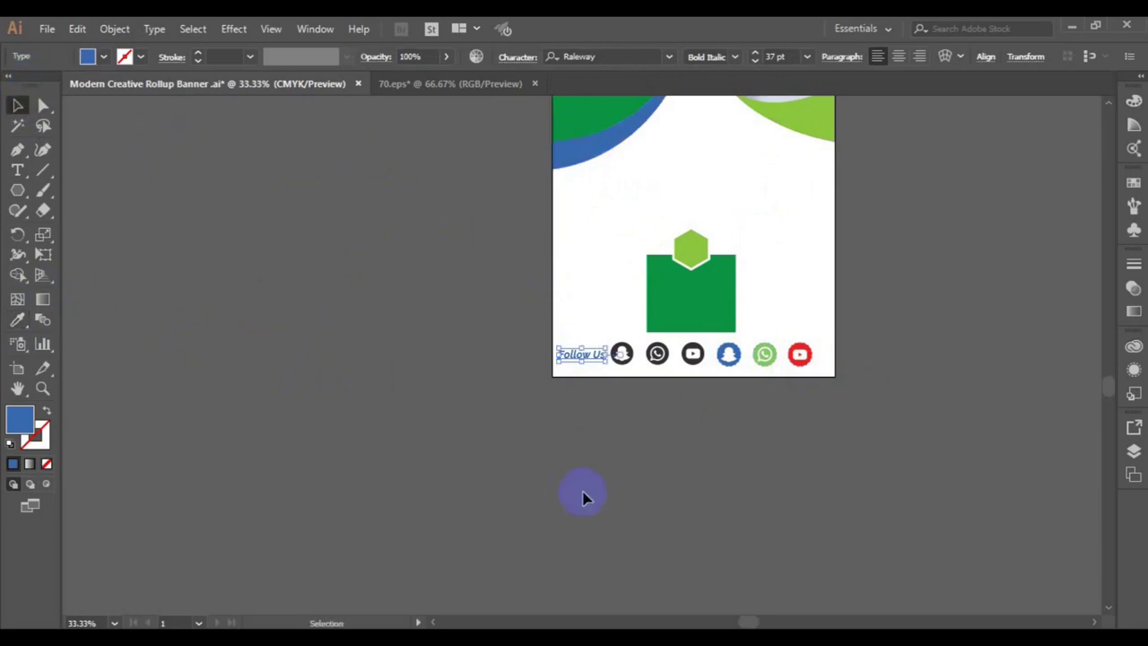
pyautogui.click(808, 426)
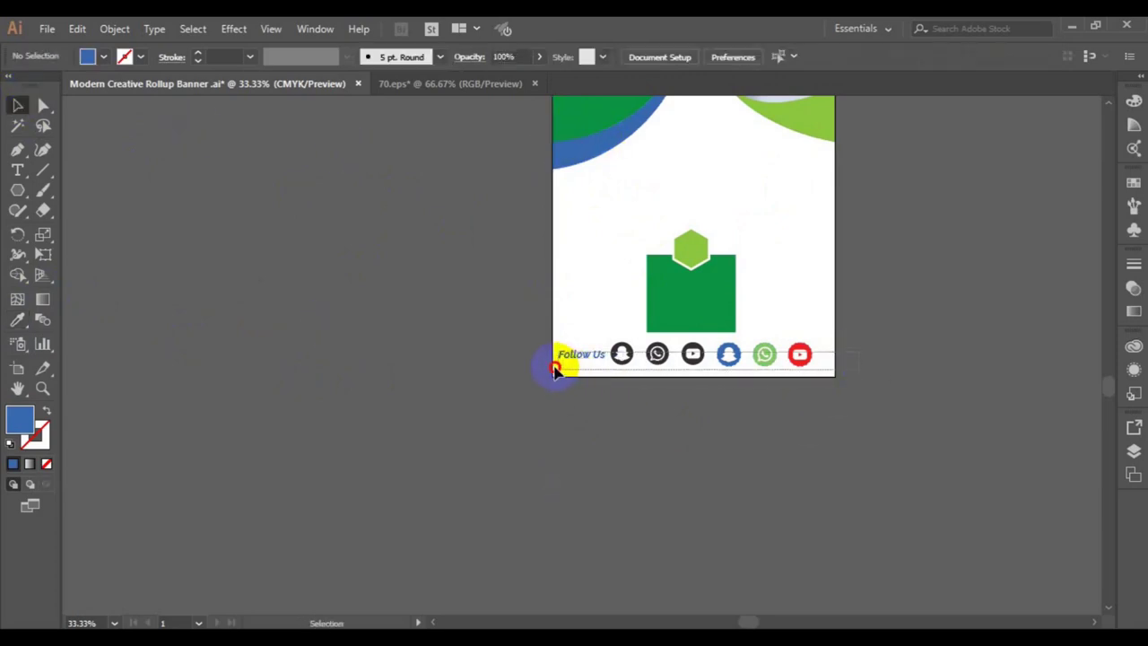
# - Shift the grouped Follow Us label and six social badges slightly right to X 6.9102 in
pyautogui.moveTo(860, 356); pyautogui.dragTo(555, 381)
pyautogui.click(713, 418)
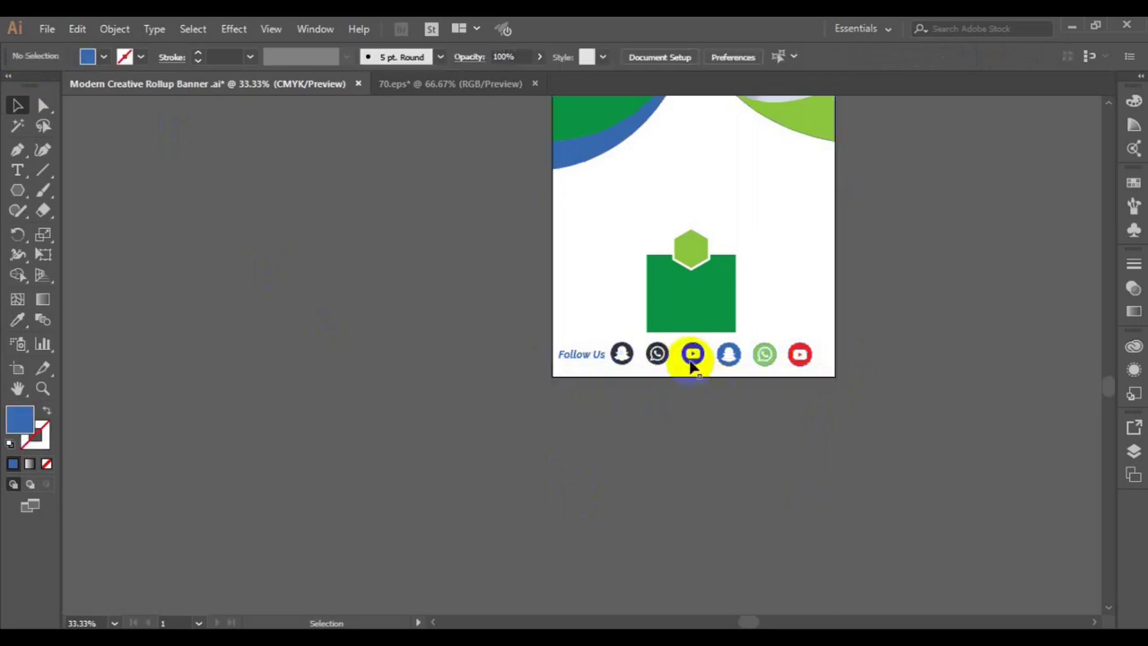
pyautogui.click(619, 384)
pyautogui.click(619, 384)
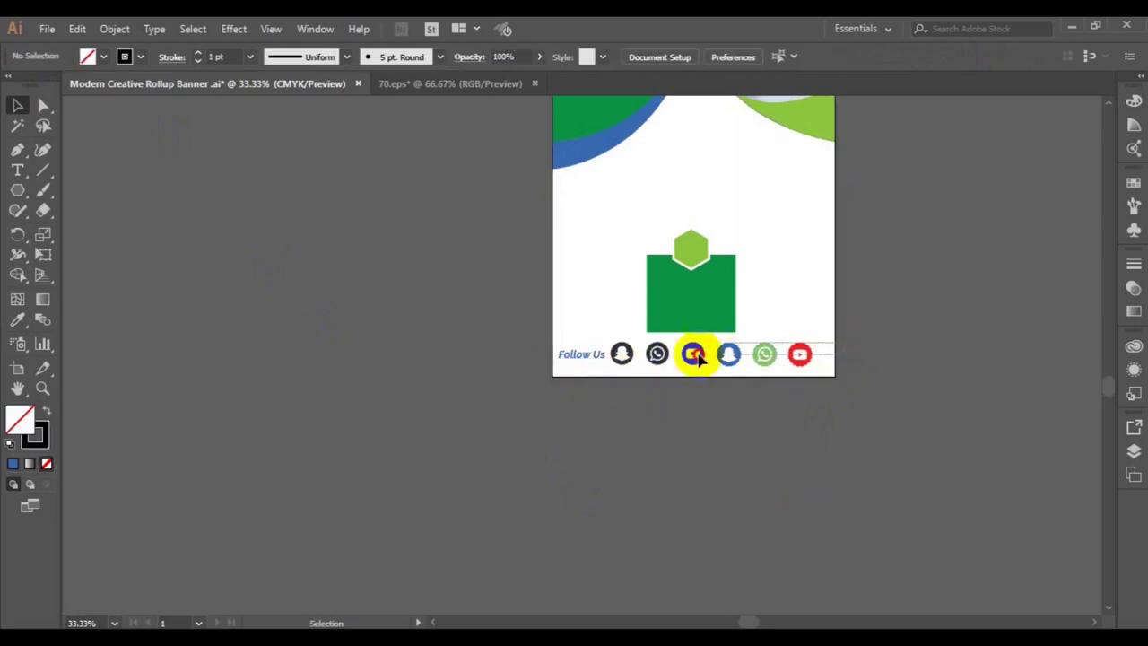
pyautogui.click(577, 368)
pyautogui.press('v')
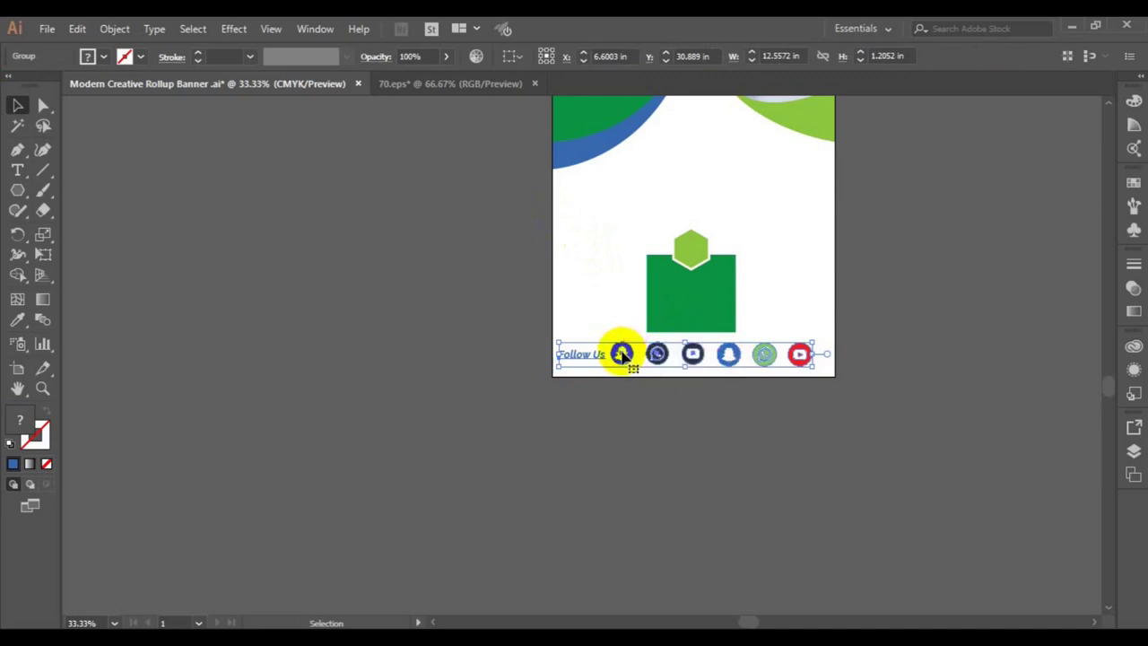
pyautogui.moveTo(623, 356); pyautogui.dragTo(634, 356)
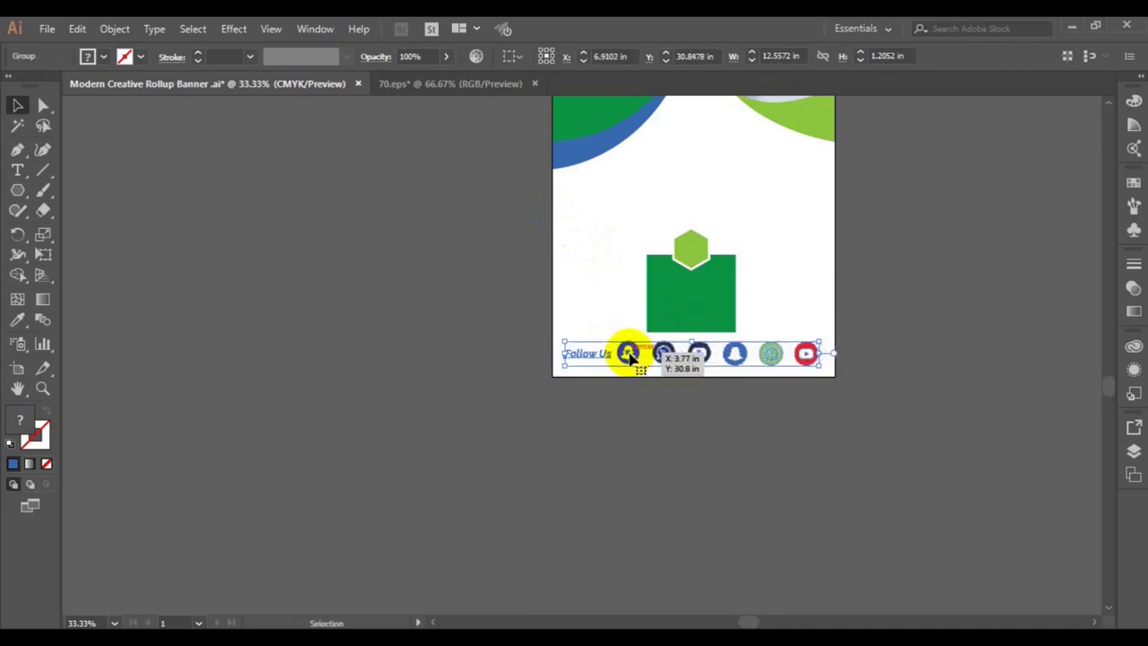
pyautogui.click(793, 480)
pyautogui.click(692, 260)
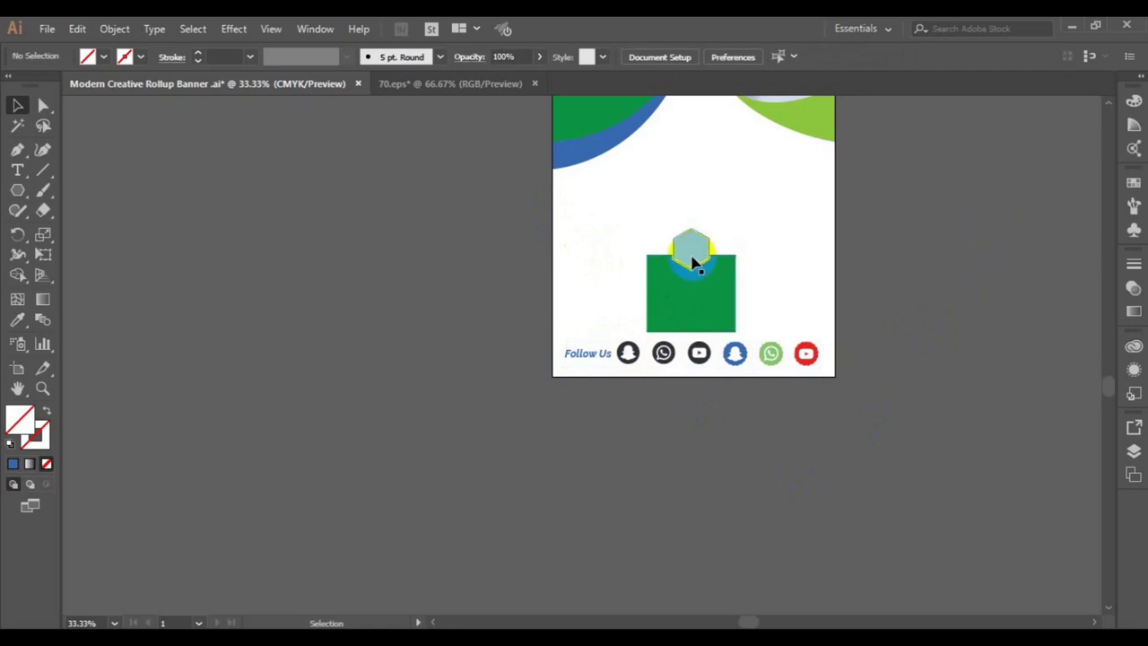
pyautogui.click(629, 355)
pyautogui.click(47, 29)
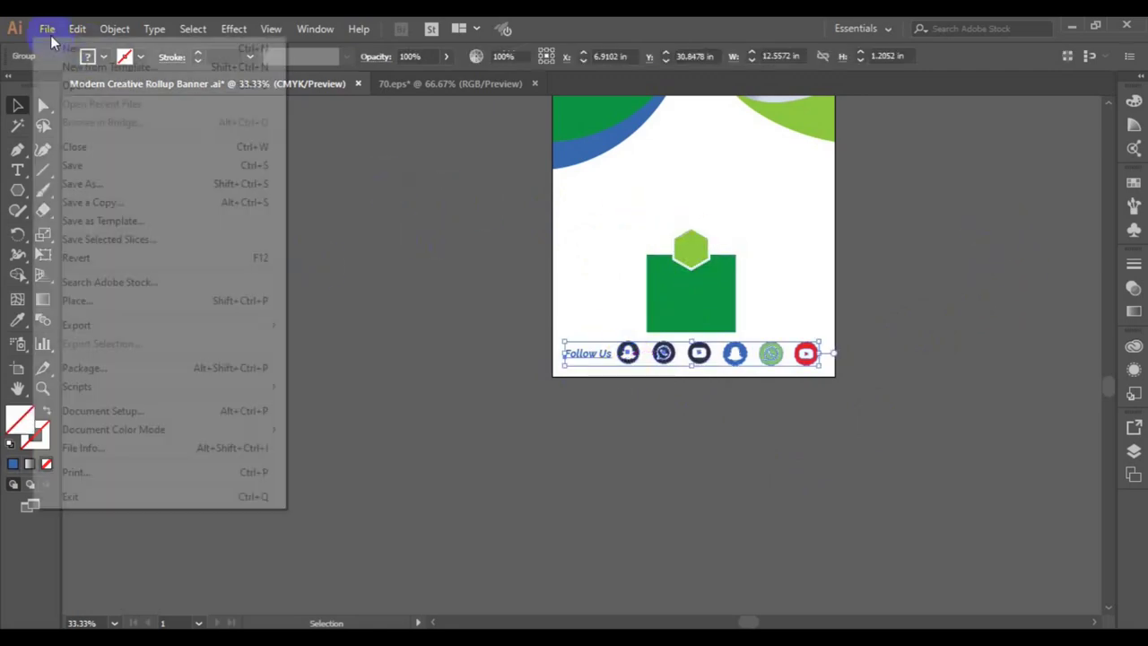
# - Open 10016 EPS, the Business Pack of 25 line icons, from the freepik stockpoto folder
pyautogui.click(123, 85)
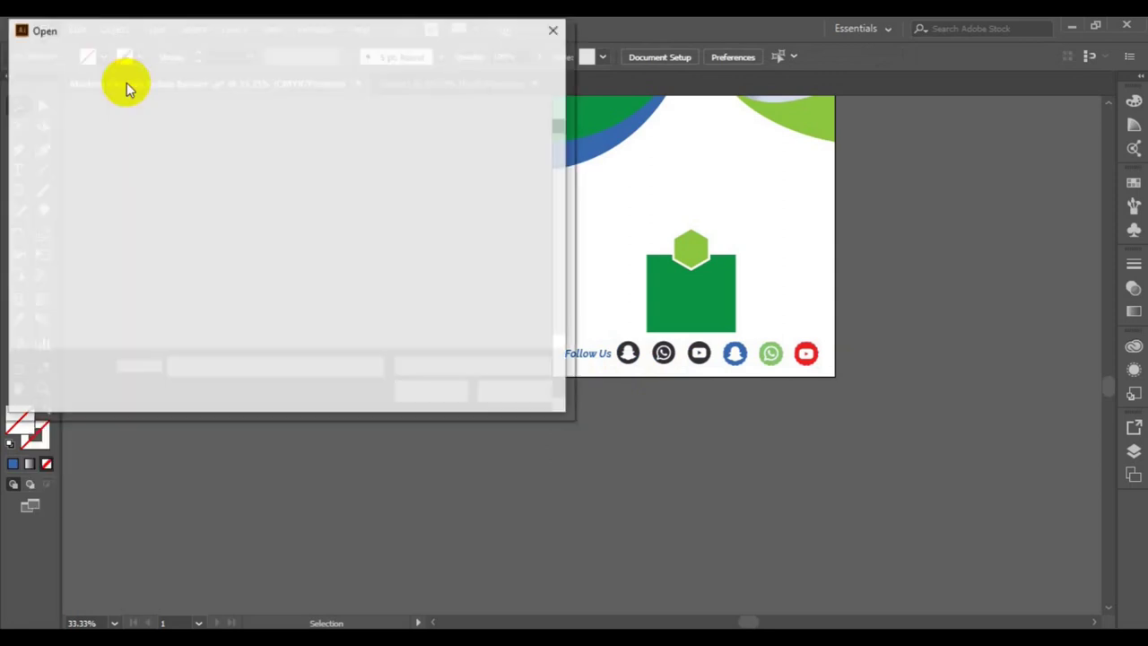
pyautogui.click(564, 343)
pyautogui.moveTo(563, 343); pyautogui.dragTo(563, 343)
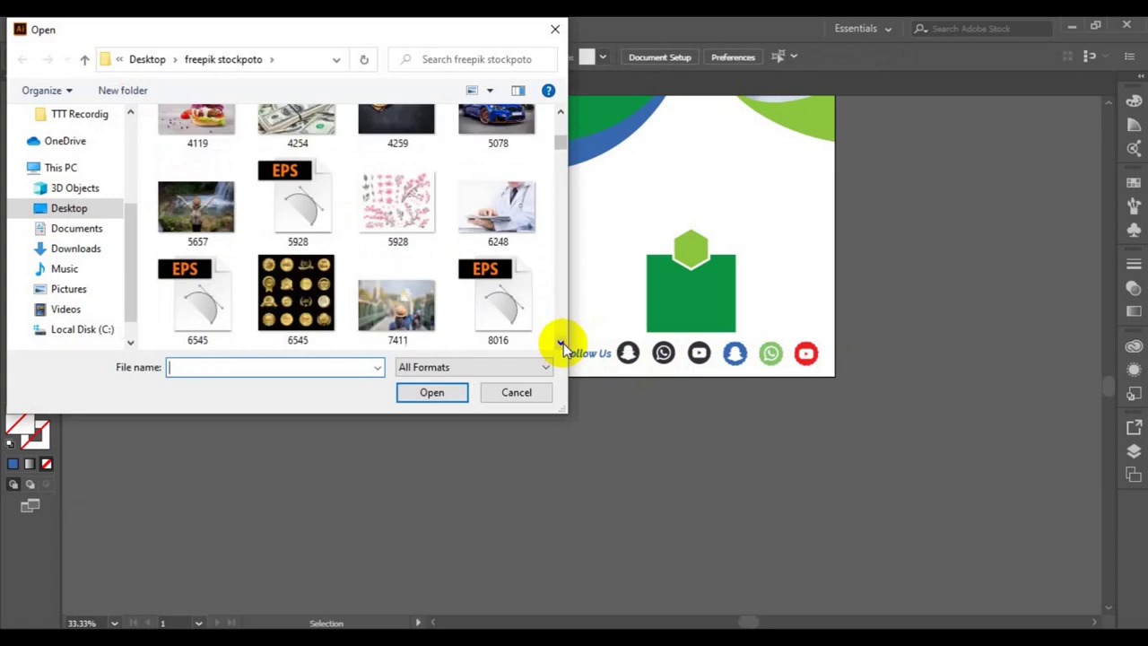
pyautogui.click(563, 343)
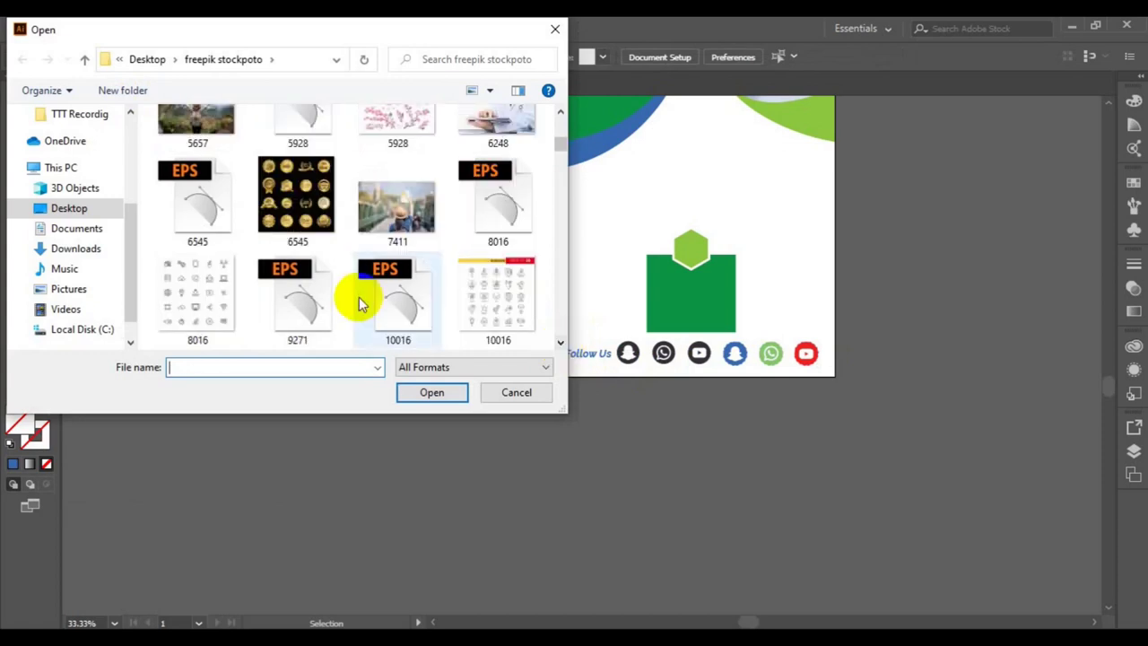
pyautogui.click(363, 300)
pyautogui.click(432, 392)
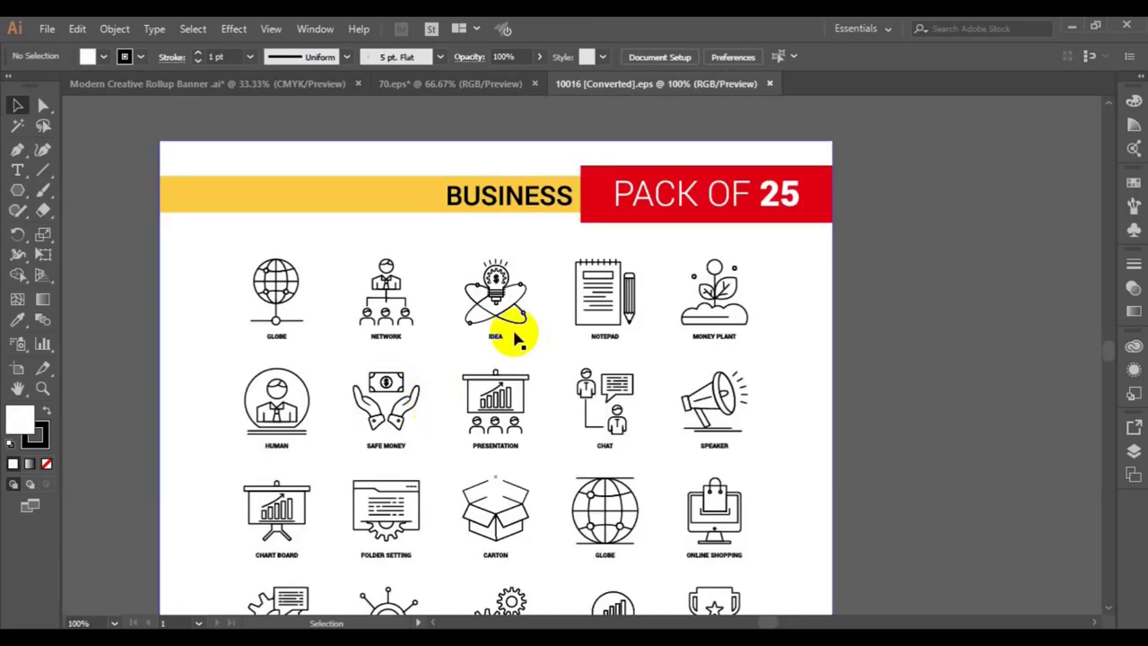
# - Ungroup the business icon pack with Object > Ungroup
pyautogui.click(505, 315)
pyautogui.click(105, 30)
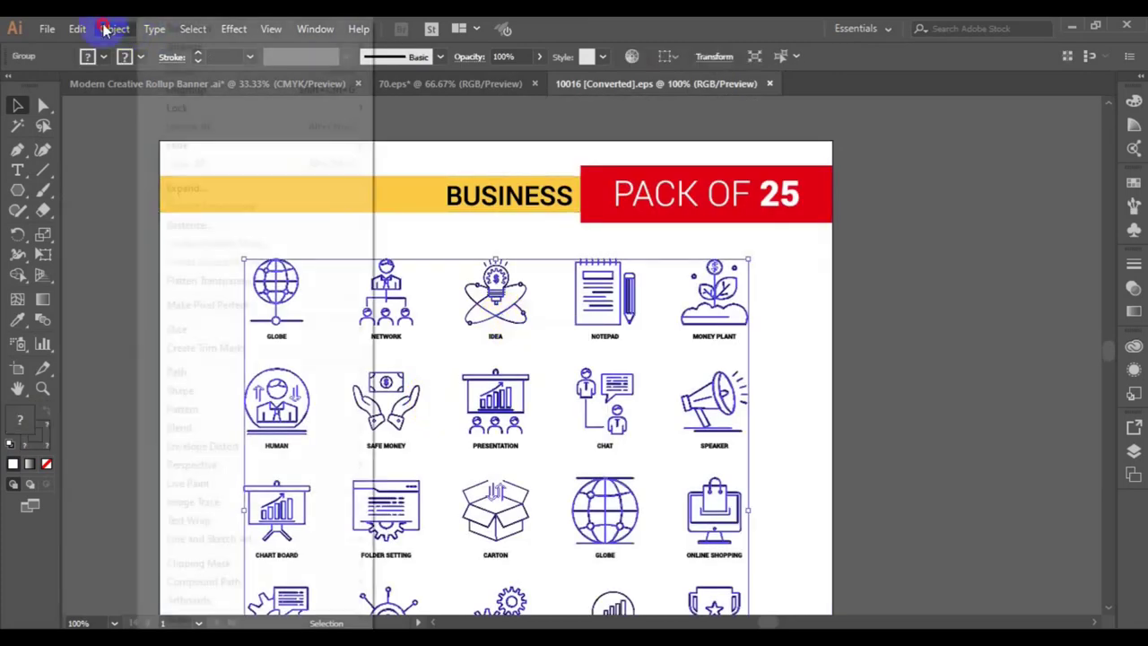
pyautogui.click(198, 84)
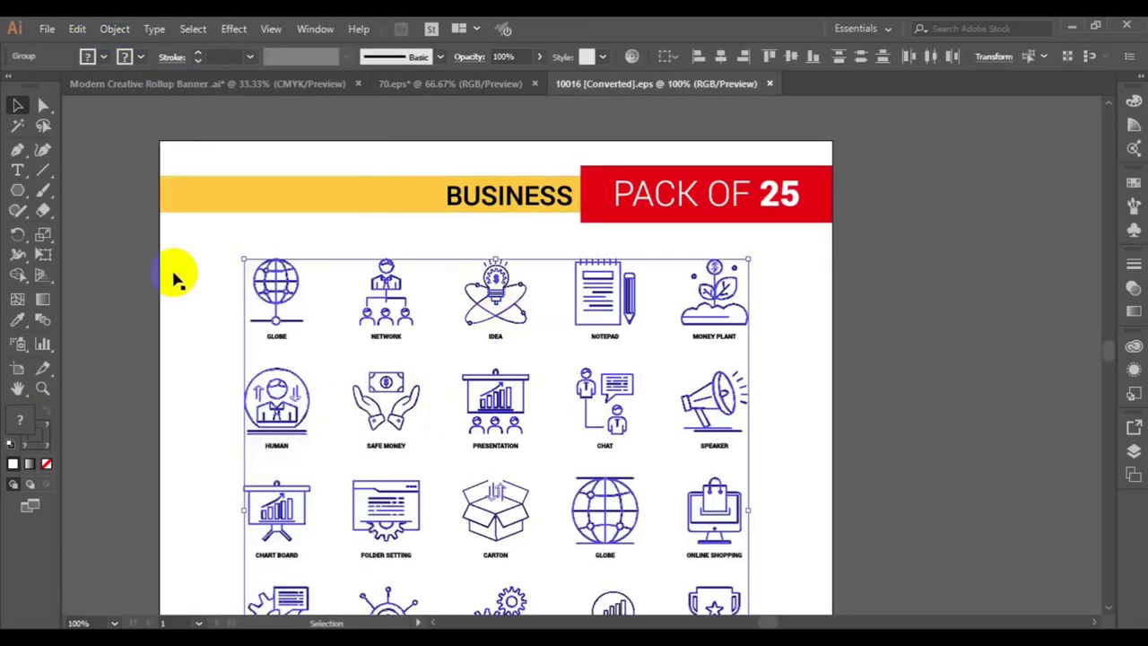
pyautogui.click(285, 417)
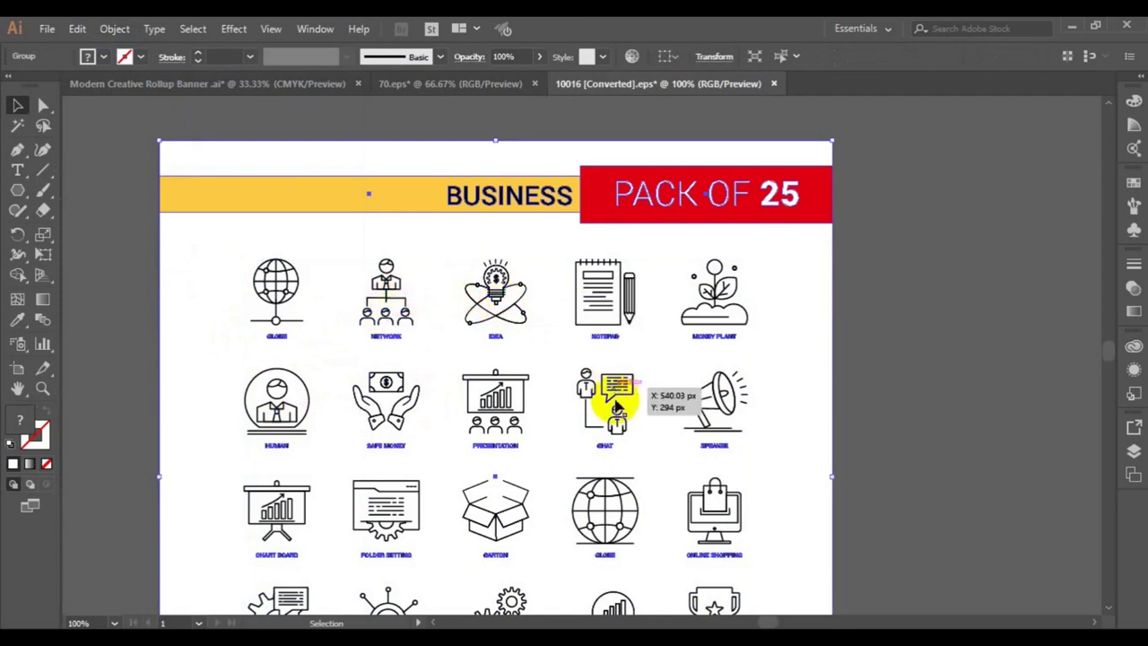
# - Copy the money-plant line icon and paste it into the roll-up banner near Follow Us
pyautogui.click(723, 285)
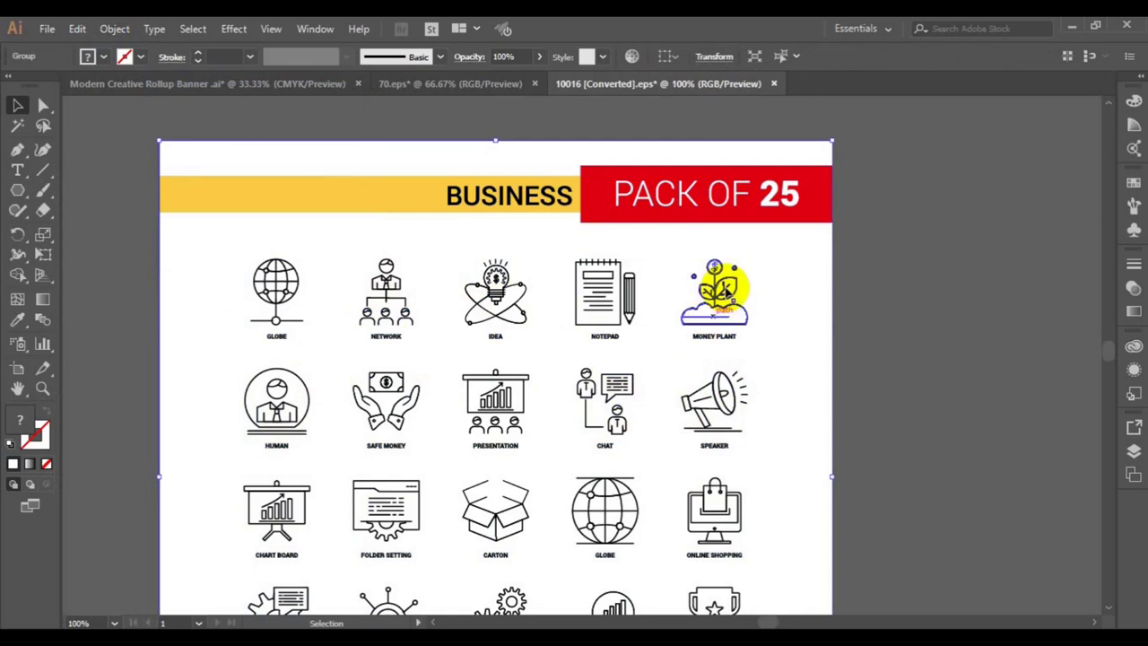
pyautogui.click(192, 84)
pyautogui.press('v')
pyautogui.click(560, 358)
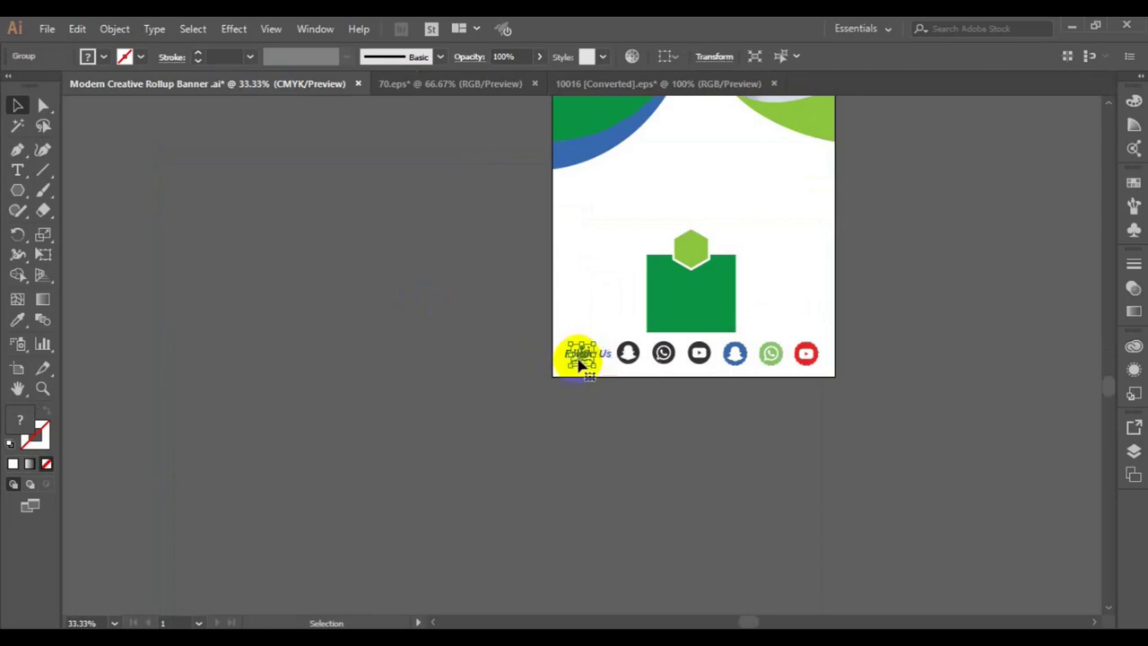
# - Place the money-plant icon inside the green hexagon and group them
pyautogui.moveTo(579, 360); pyautogui.dragTo(693, 254)
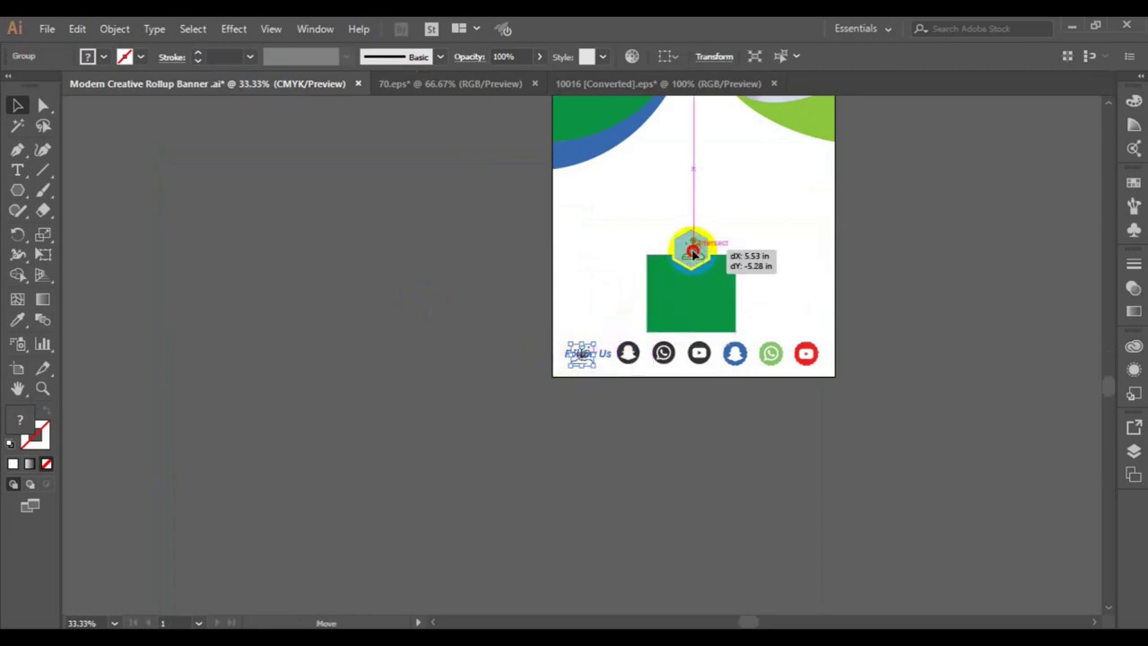
pyautogui.moveTo(693, 254); pyautogui.dragTo(691, 255)
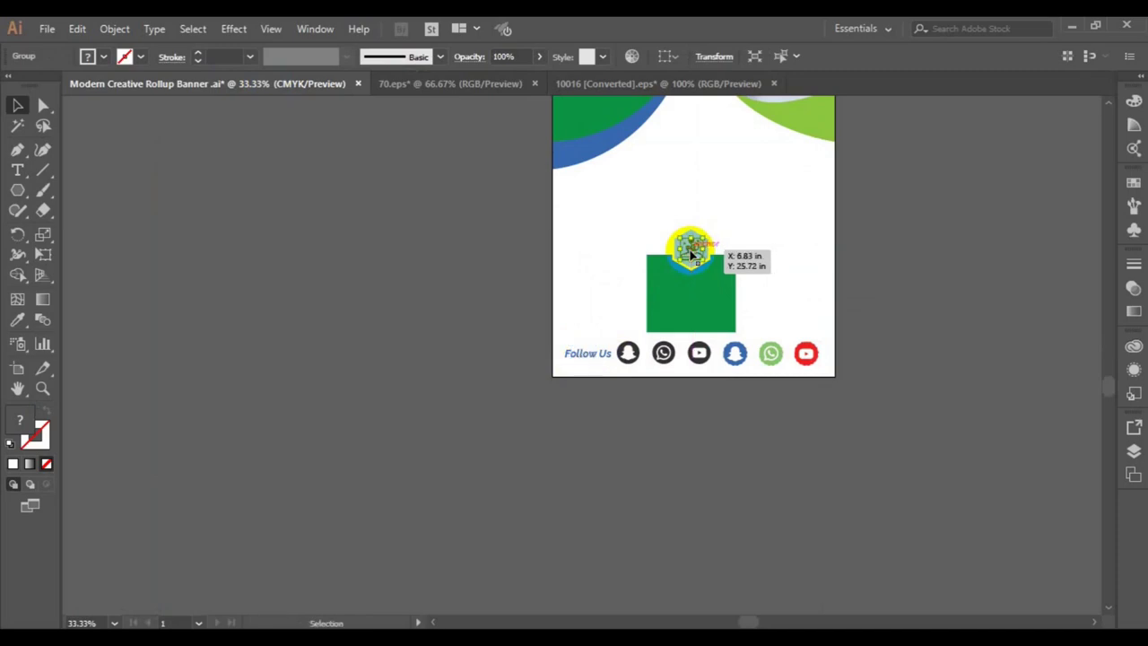
pyautogui.click(793, 240)
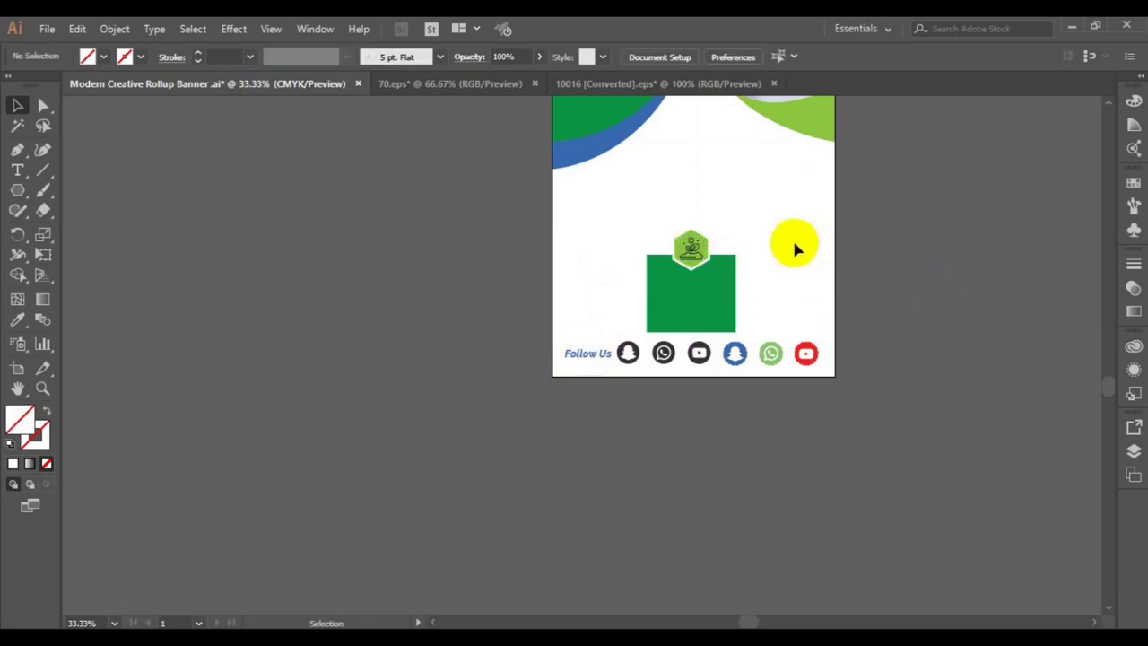
pyautogui.click(695, 251)
pyautogui.click(859, 254)
pyautogui.click(703, 255)
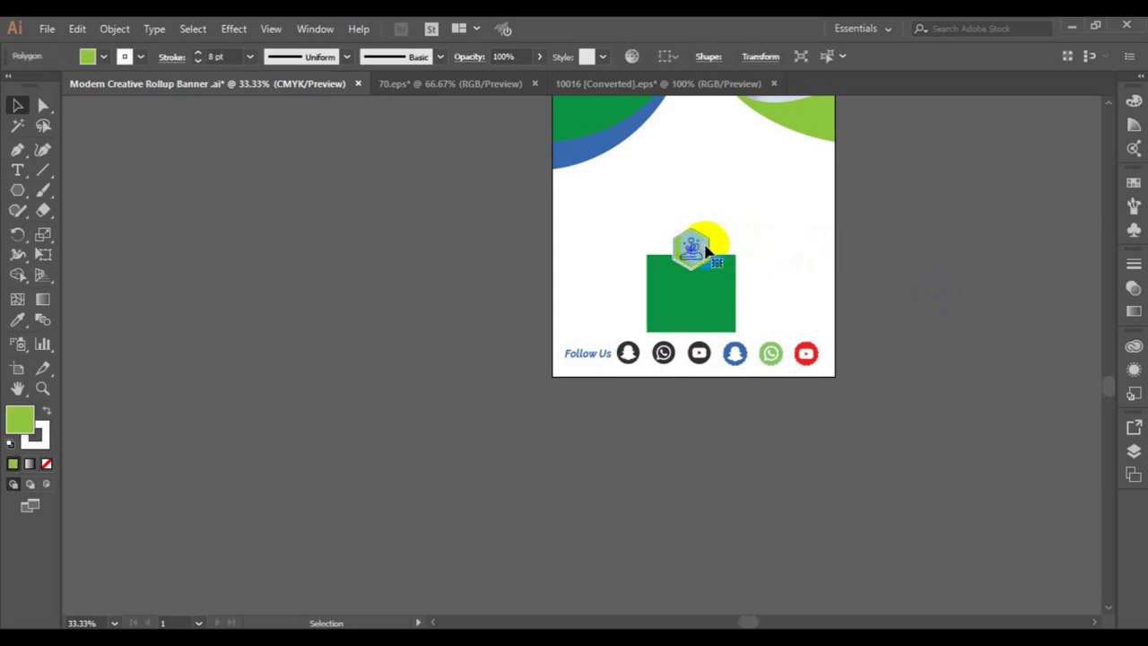
pyautogui.keyDown('shift'); pyautogui.click(699, 254); pyautogui.keyUp('shift')
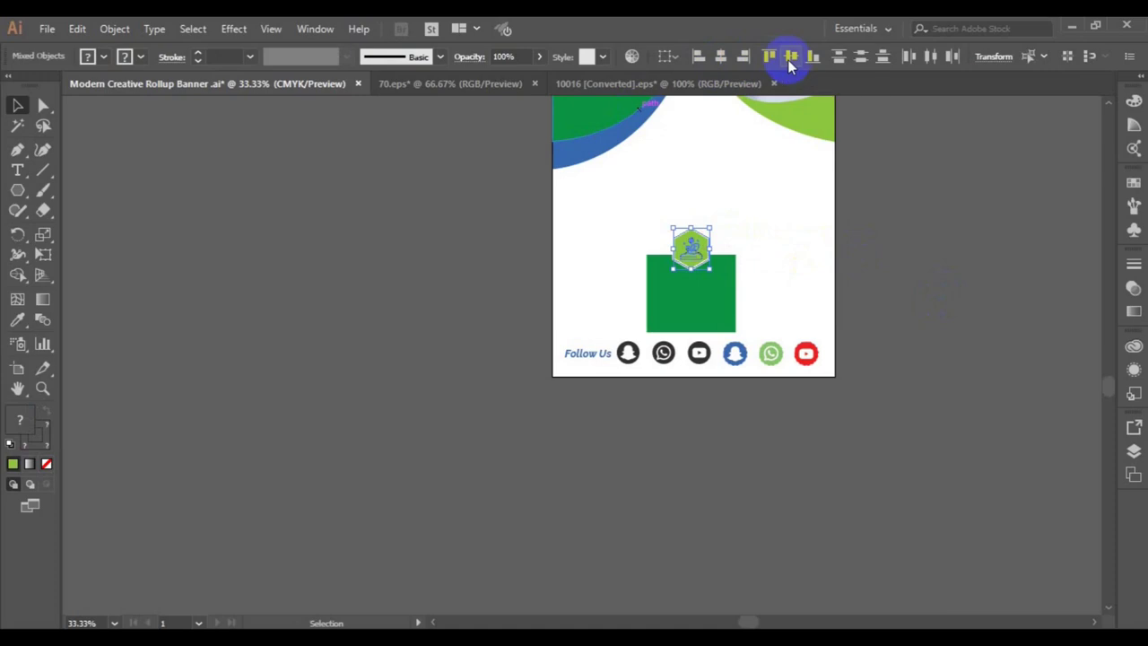
pyautogui.hotkey('ctrl', 'g')
# - Group the hexagon with the green box and snap it to the banner's left edge
pyautogui.keyDown('shift'); pyautogui.click(718, 292); pyautogui.keyUp('shift')
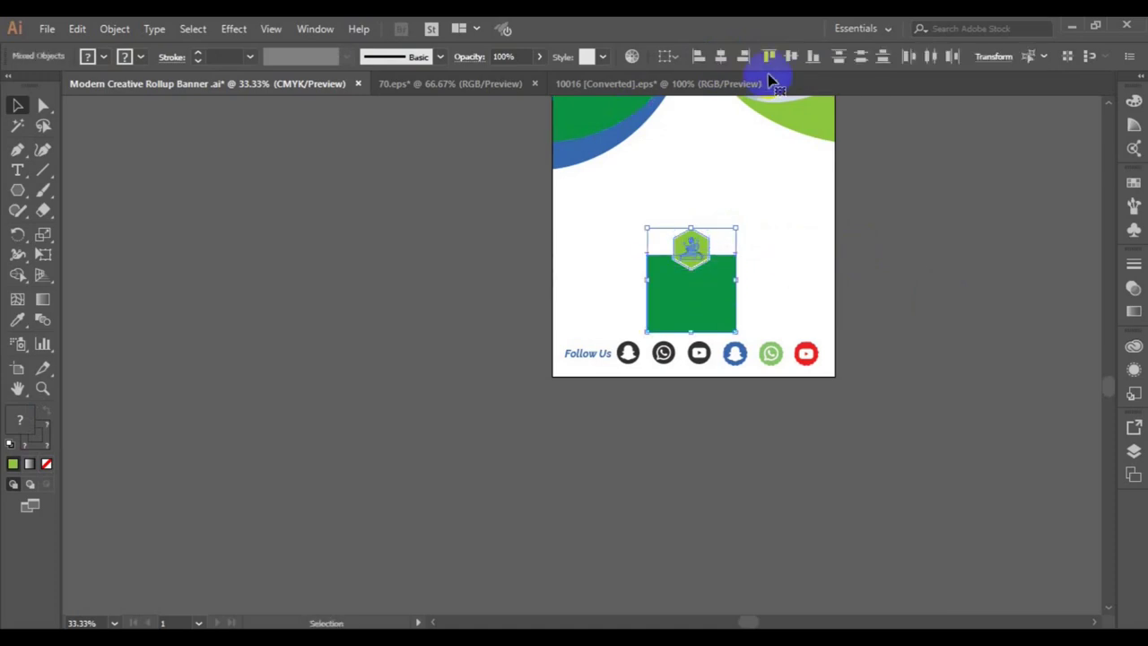
pyautogui.click(709, 291)
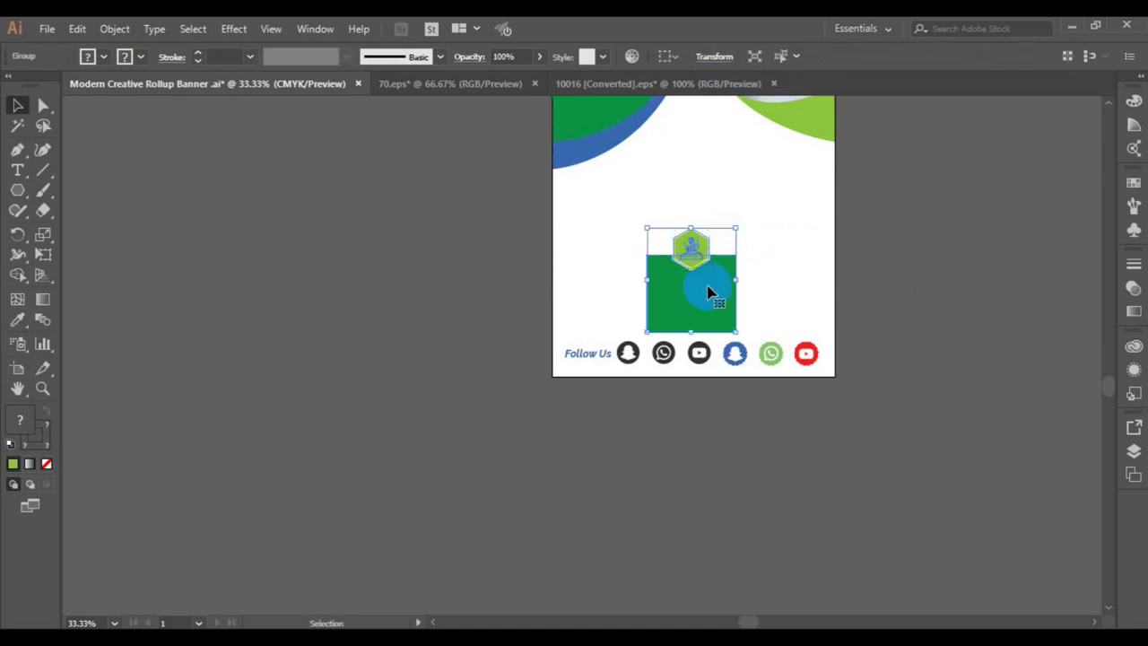
pyautogui.moveTo(709, 292); pyautogui.dragTo(620, 259)
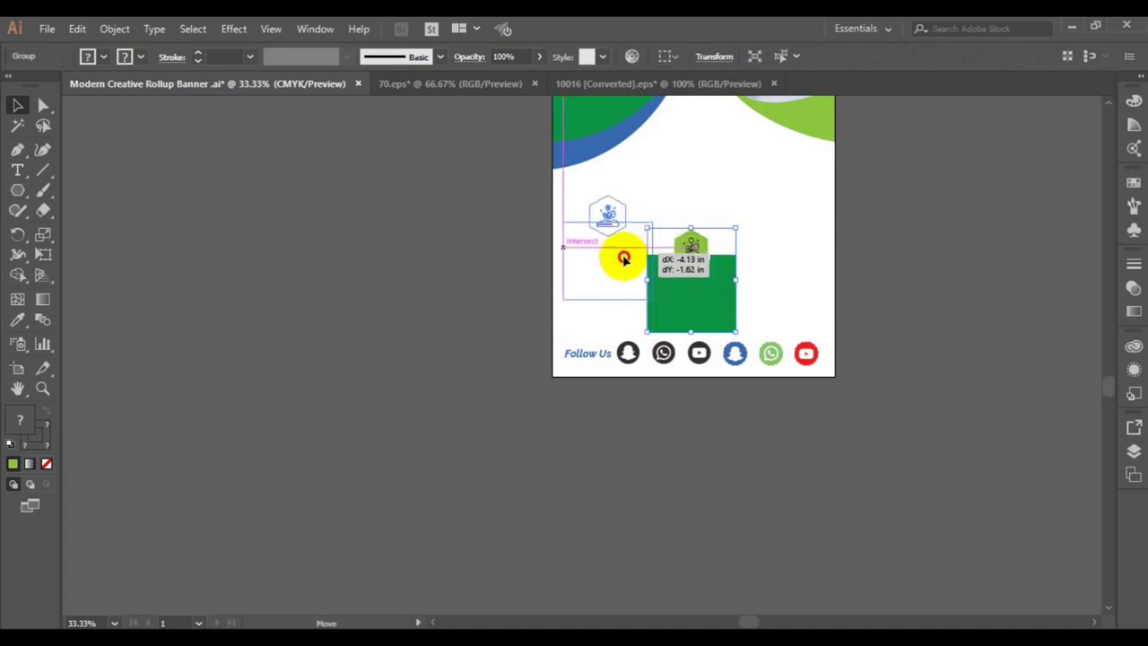
pyautogui.moveTo(620, 259); pyautogui.dragTo(609, 259)
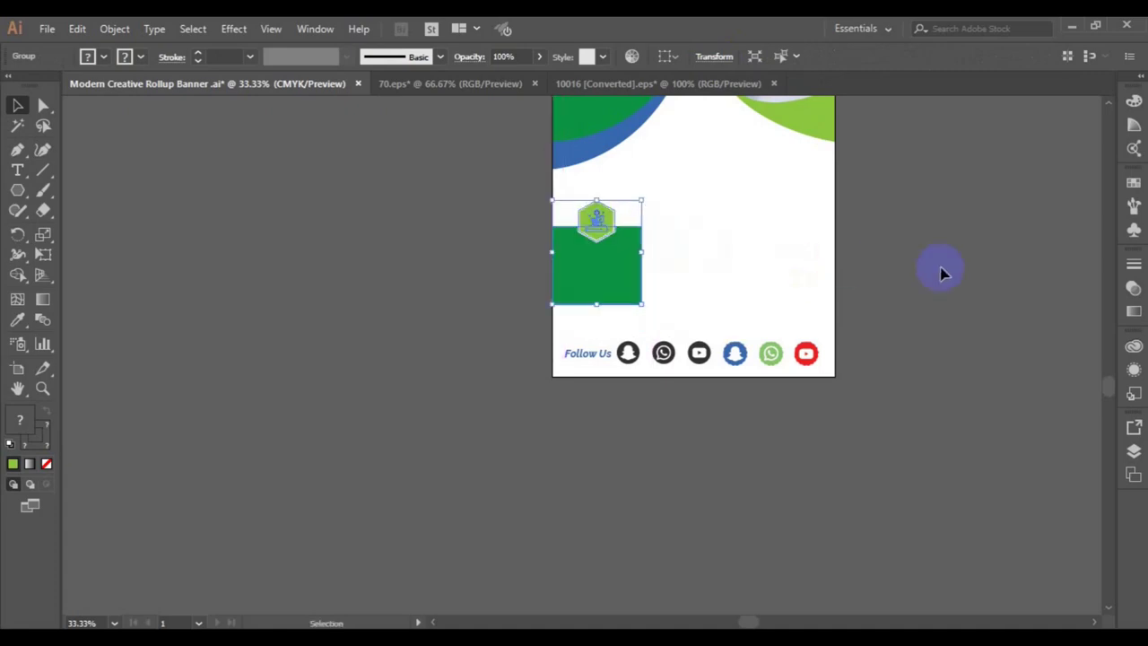
pyautogui.moveTo(1109, 386)
pyautogui.mouseDown()
pyautogui.moveTo(1109, 355)
pyautogui.moveTo(1107, 394)
pyautogui.mouseUp()
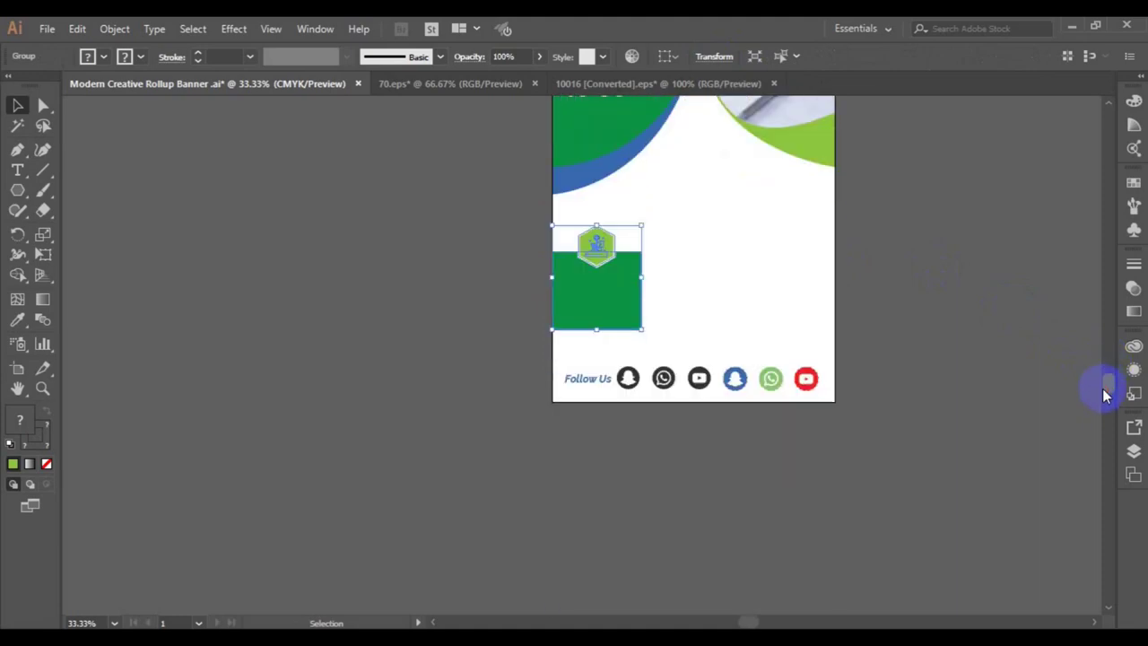
pyautogui.click(996, 393)
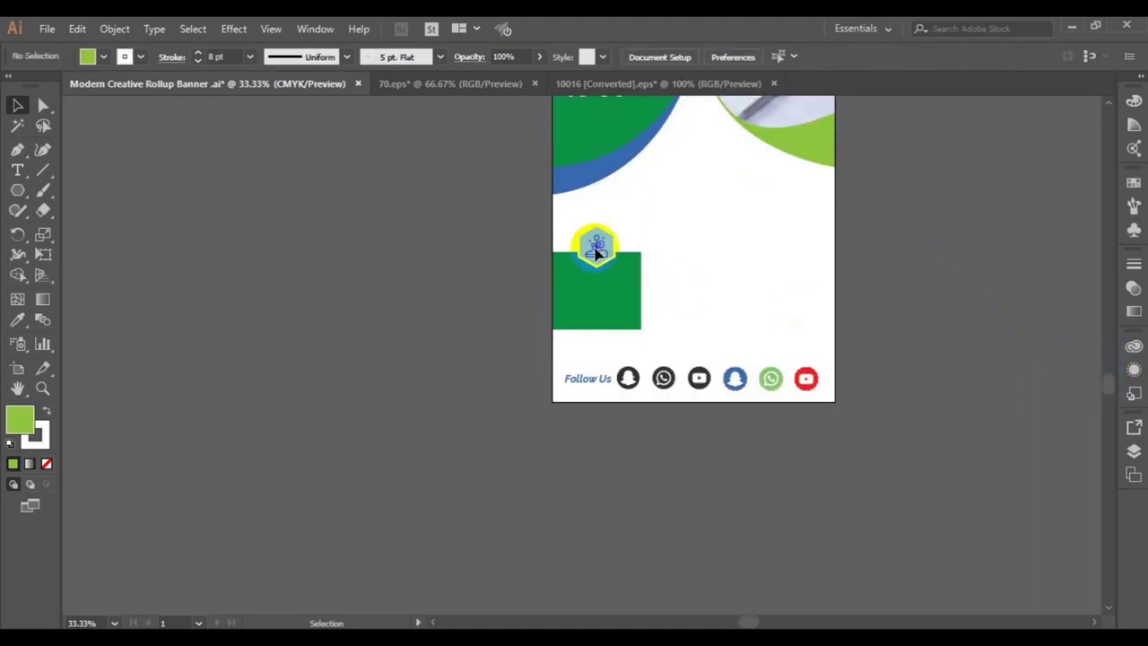
# - Alt-drag a copy of the green icon box to the right, then undo it
pyautogui.click(600, 267)
pyautogui.moveTo(601, 267); pyautogui.dragTo(699, 271)
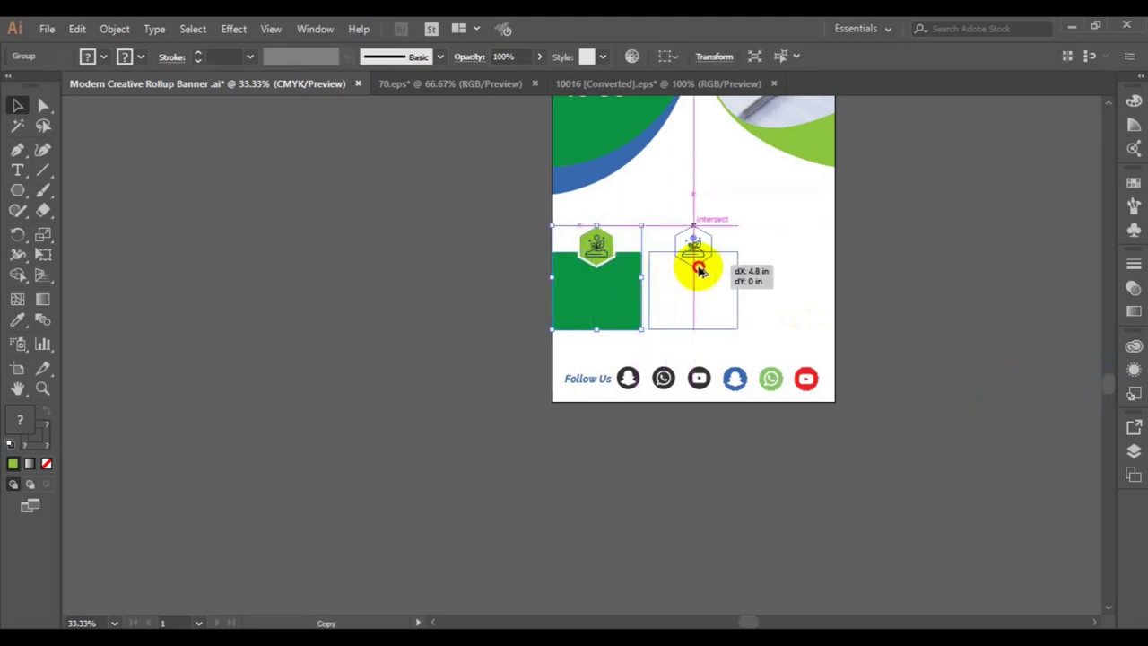
pyautogui.moveTo(701, 271); pyautogui.dragTo(701, 273)
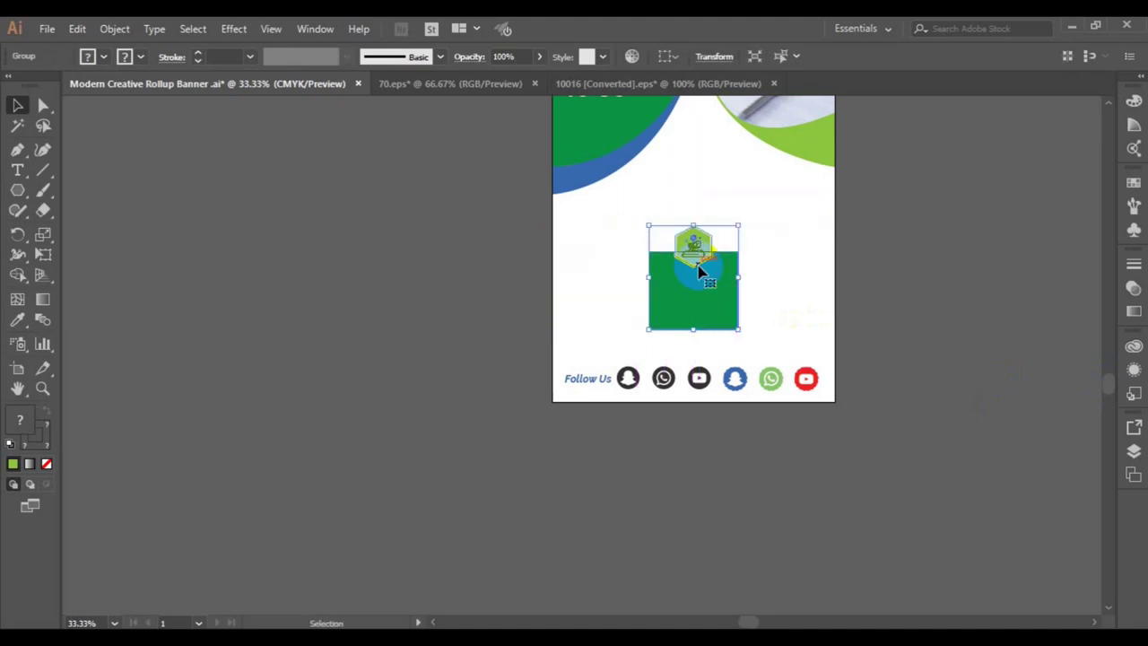
pyautogui.hotkey('ctrl', 'z')
pyautogui.click(589, 379)
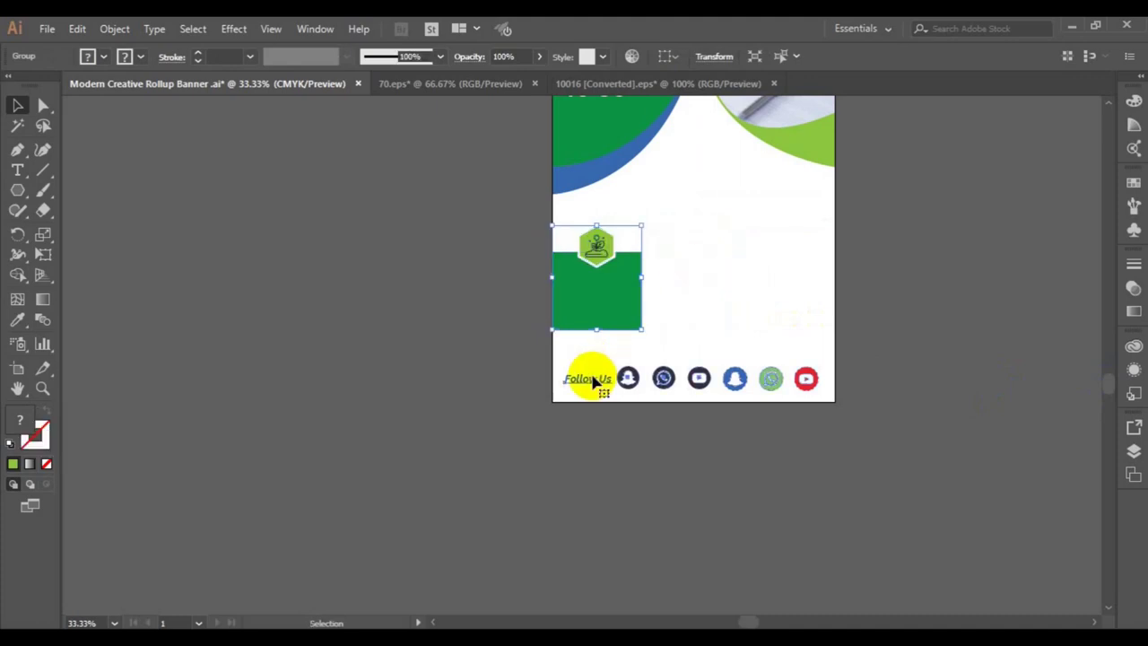
# - Ungroup the Follow Us row and duplicate its text near the top at 60 pt
pyautogui.click(113, 28)
pyautogui.click(218, 90)
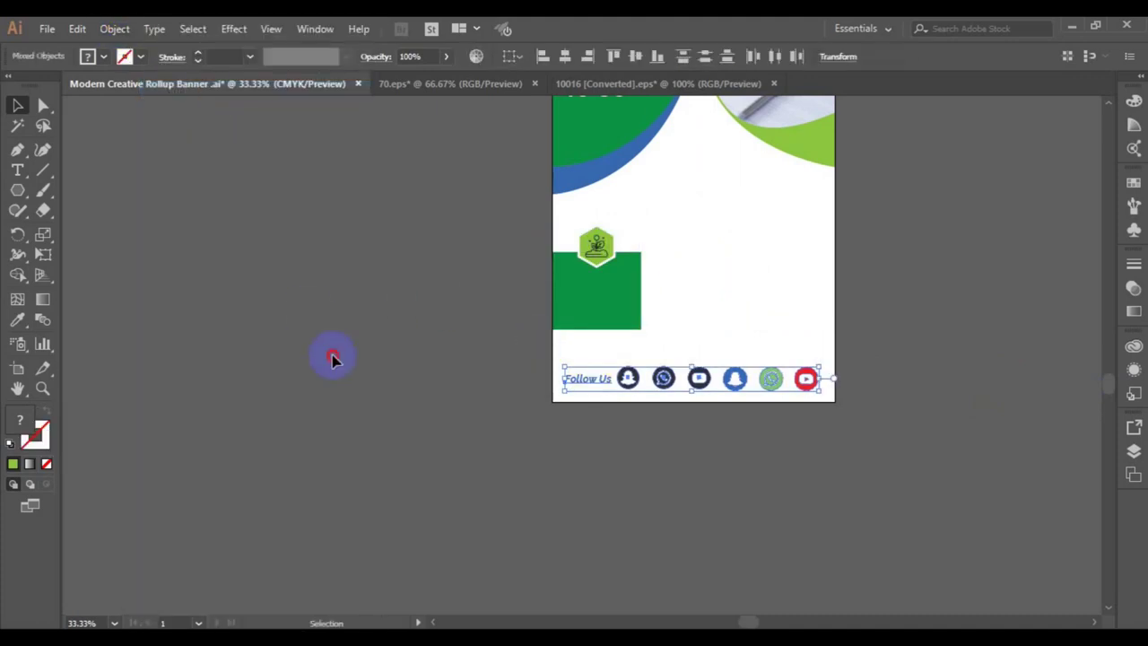
pyautogui.click(567, 393)
pyautogui.moveTo(567, 395); pyautogui.dragTo(689, 161)
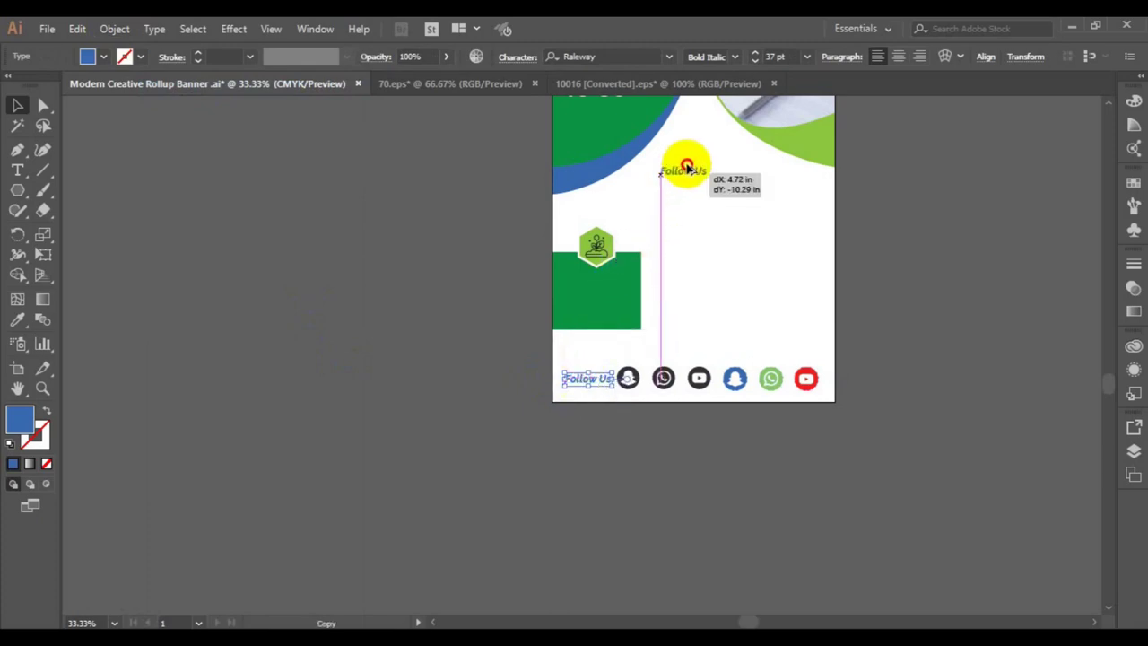
pyautogui.moveTo(689, 164); pyautogui.dragTo(691, 162)
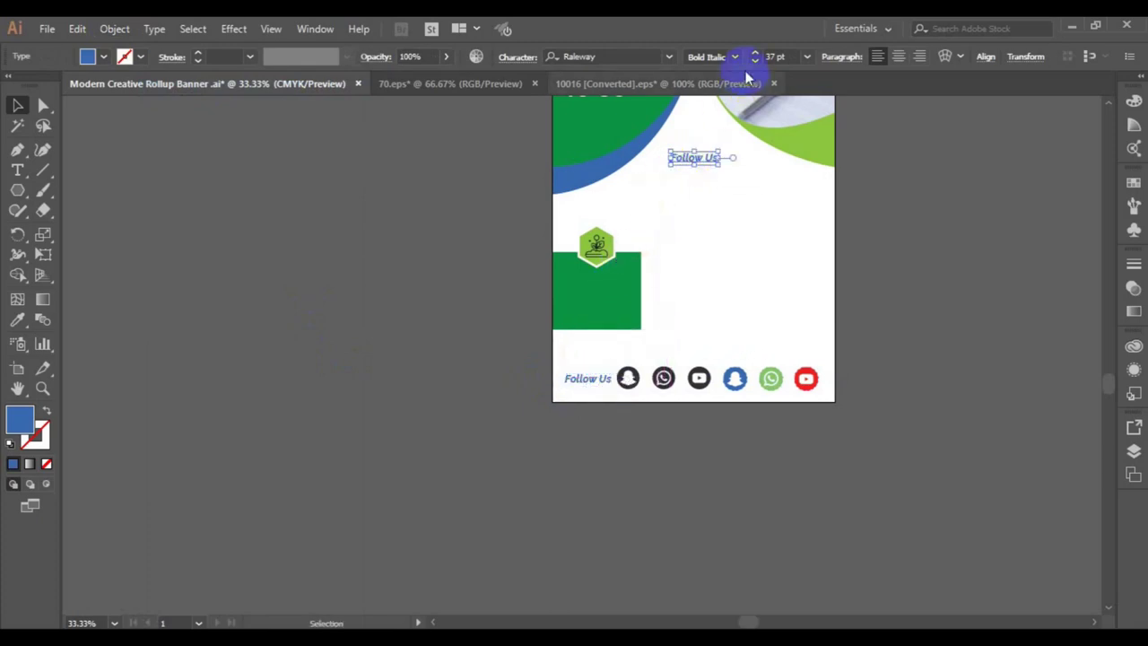
pyautogui.click(807, 56)
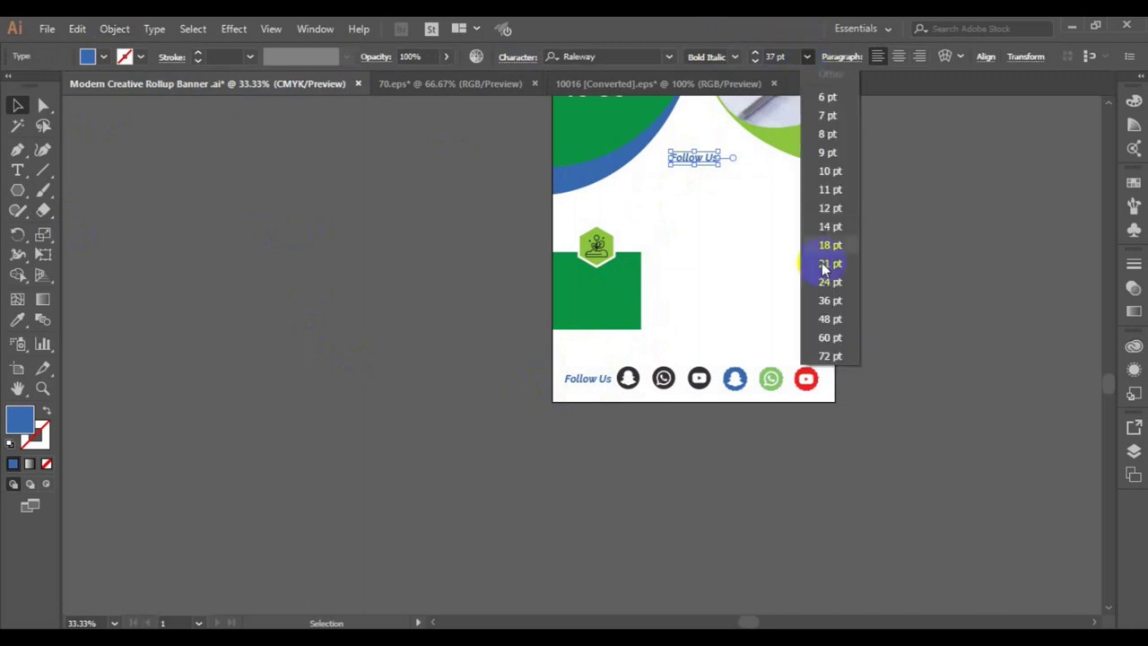
pyautogui.click(830, 337)
# - Retype the copy as 'We Truly Care about Your Health Status...' and nudge it up
pyautogui.click(17, 169)
pyautogui.click(673, 157)
pyautogui.tripleClick(679, 156)
pyautogui.write('WE')
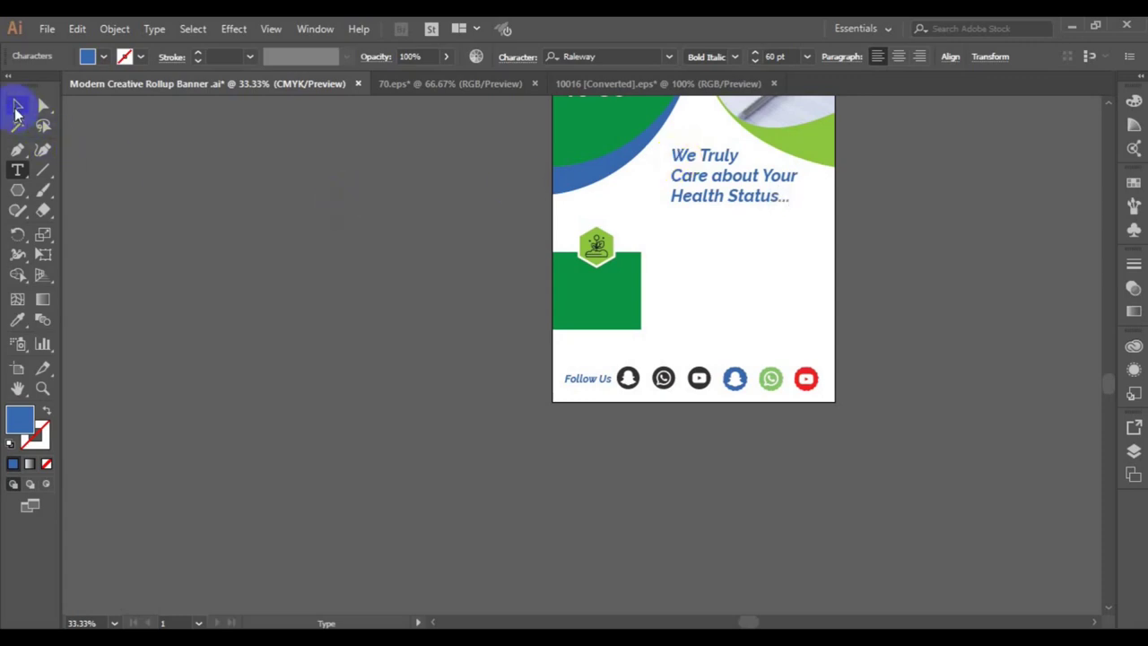
pyautogui.click(17, 105)
pyautogui.moveTo(703, 180); pyautogui.dragTo(698, 173)
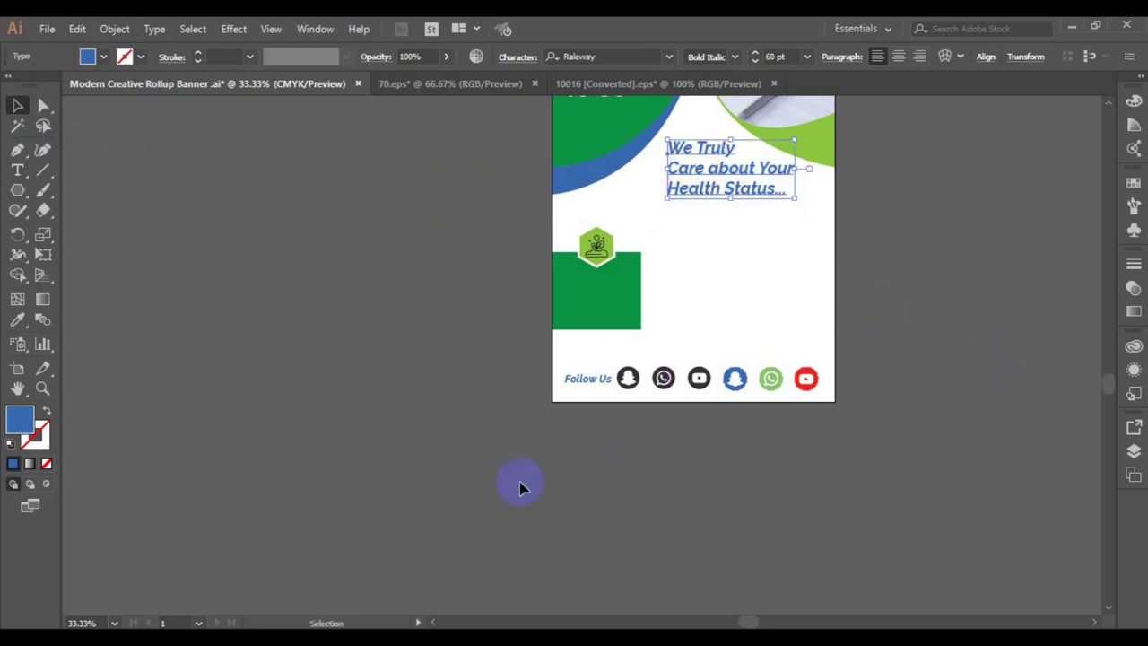
# - Paste lorem ipsum as new text on the green box, broken into four lines
pyautogui.click(17, 169)
pyautogui.click(564, 281)
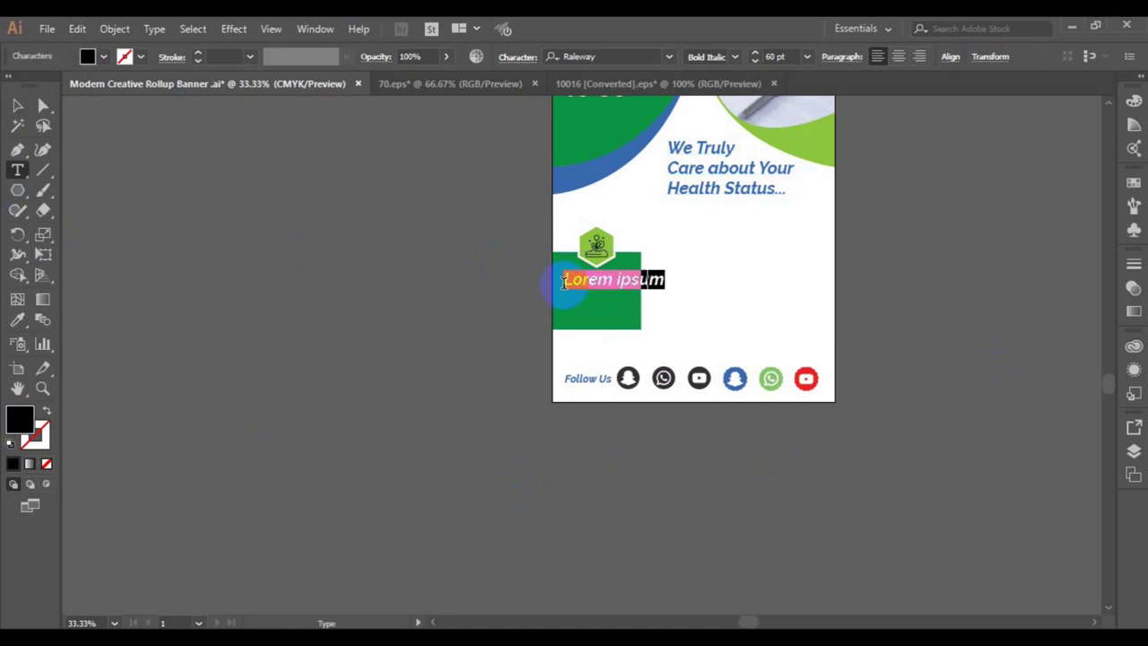
pyautogui.hotkey('ctrl', 'v')
pyautogui.click(836, 274)
pyautogui.click(789, 281)
pyautogui.press('Return')
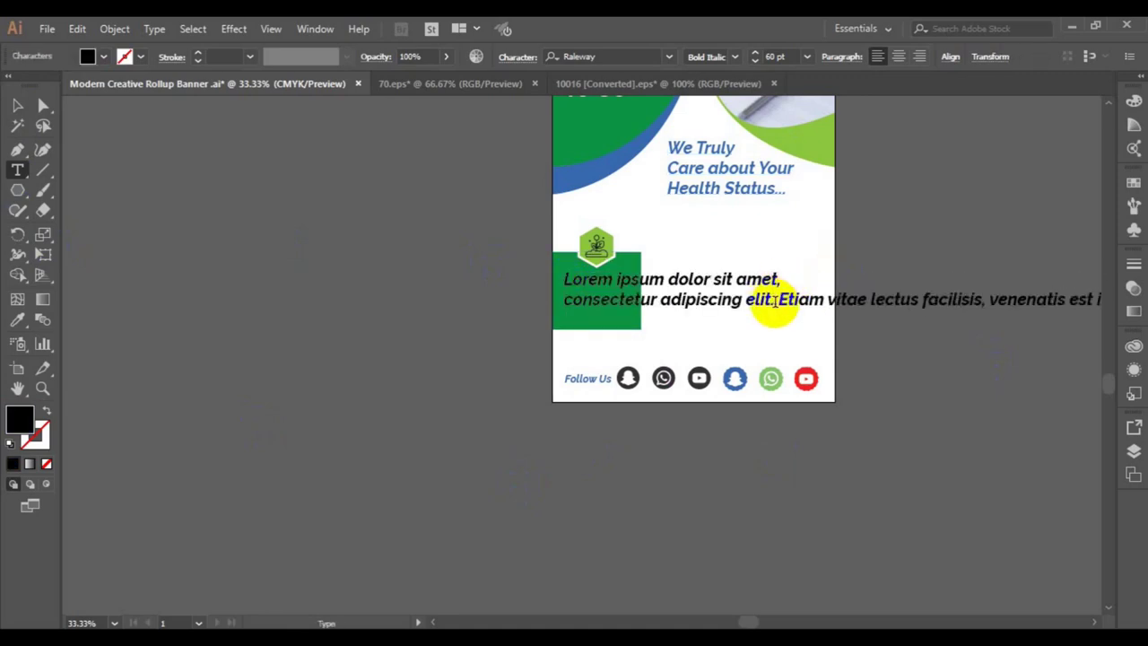
pyautogui.press('Return')
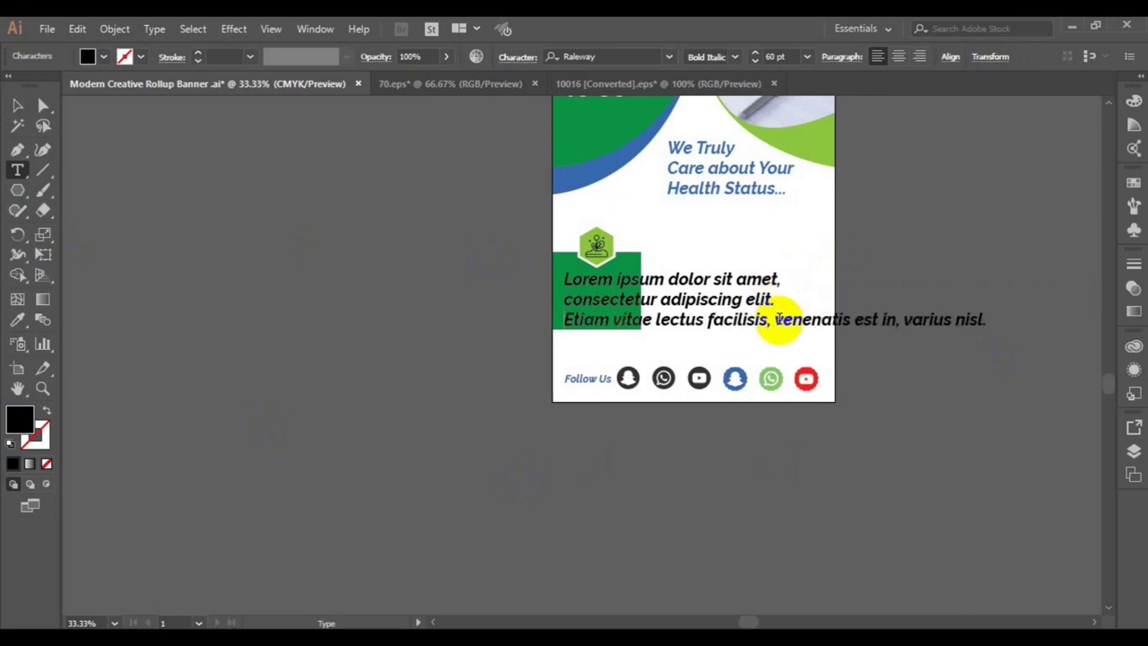
pyautogui.press('Return')
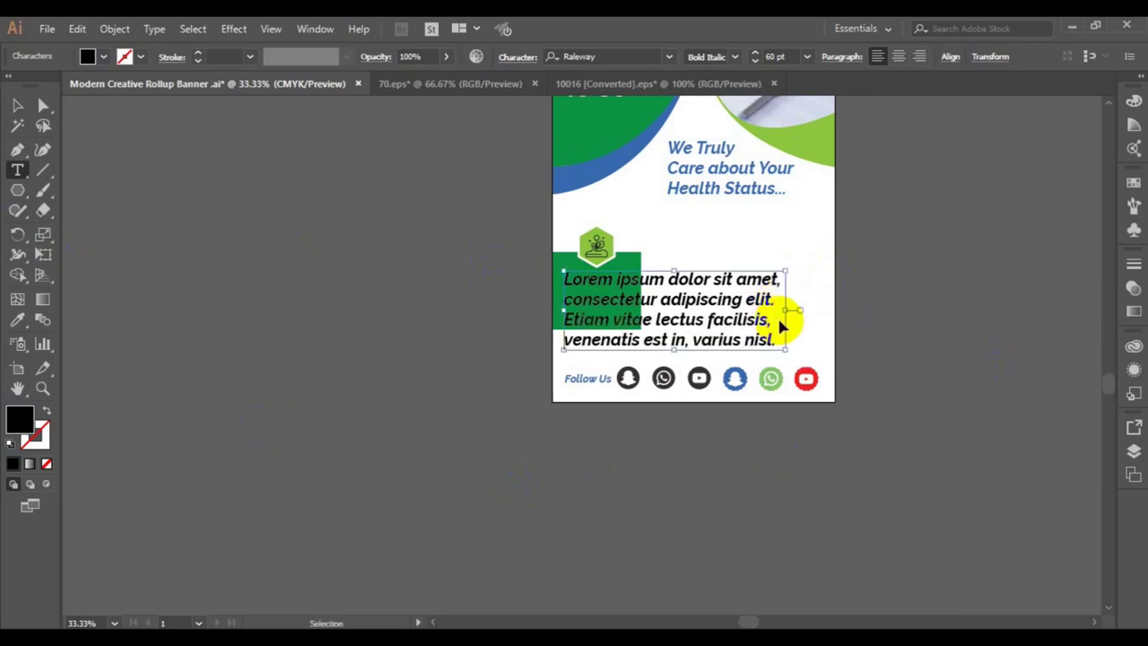
# - Set the paragraph to Regular 21 pt and centre-align its lines
pyautogui.hotkey('ctrl', 'a')
pyautogui.click(733, 56)
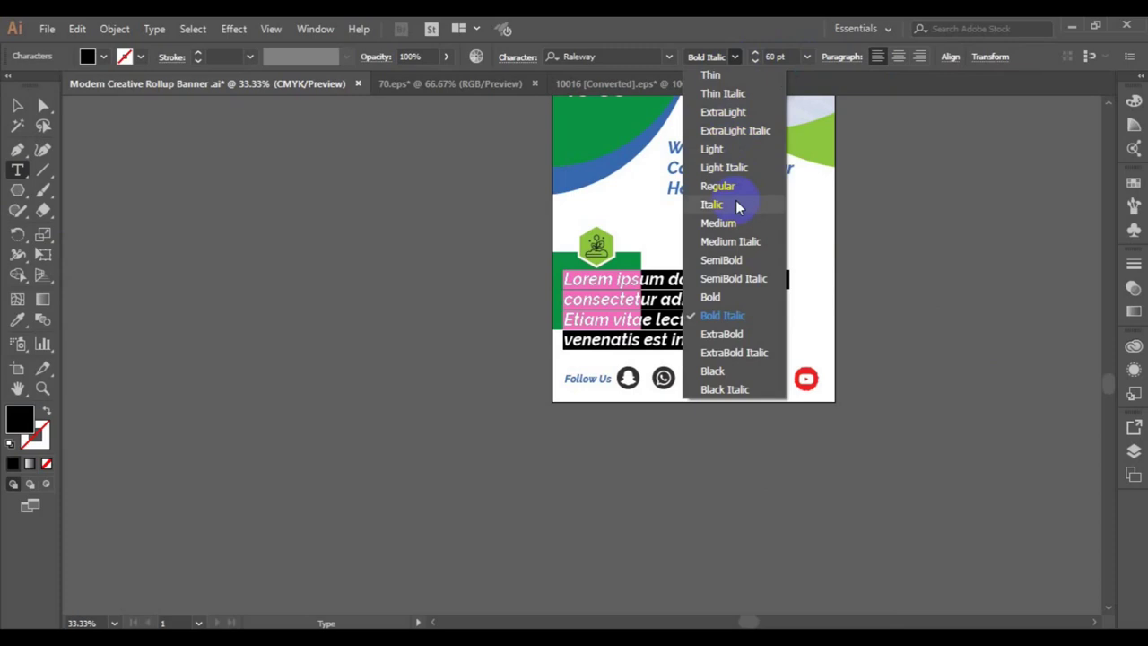
pyautogui.click(713, 184)
pyautogui.click(808, 56)
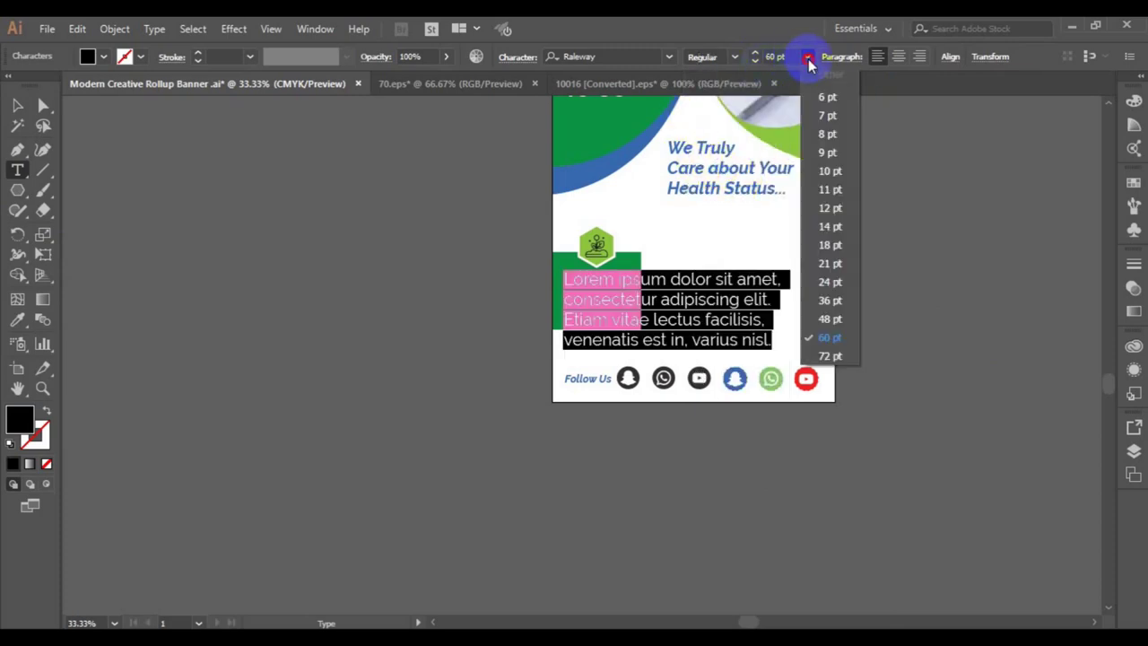
pyautogui.click(833, 227)
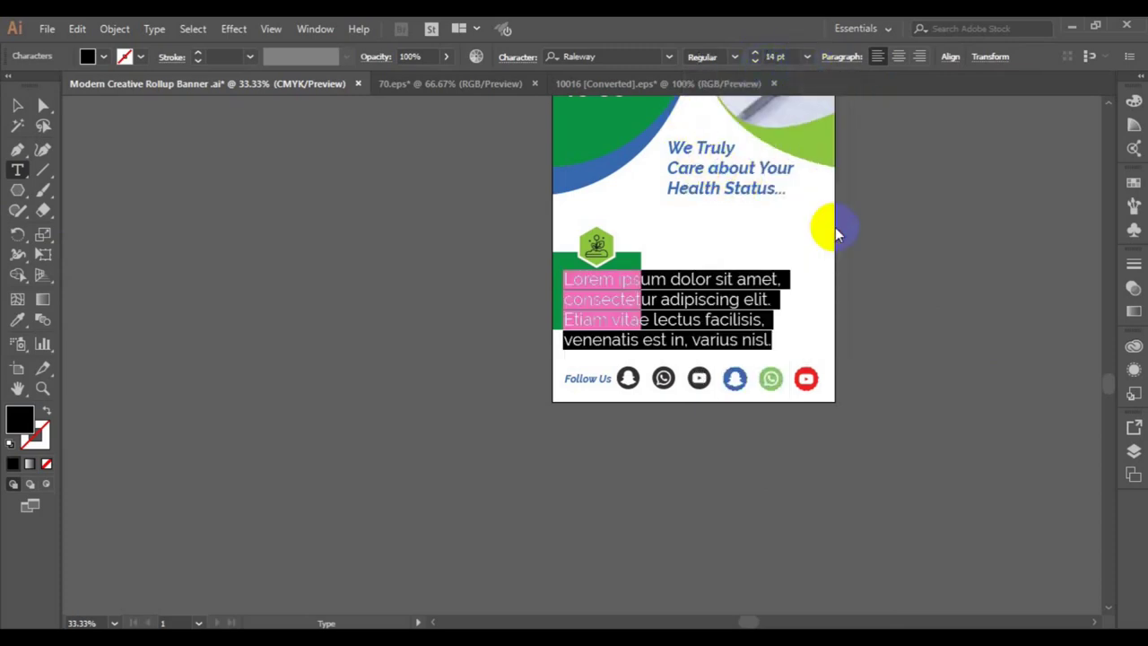
pyautogui.click(756, 52)
pyautogui.click(756, 52)
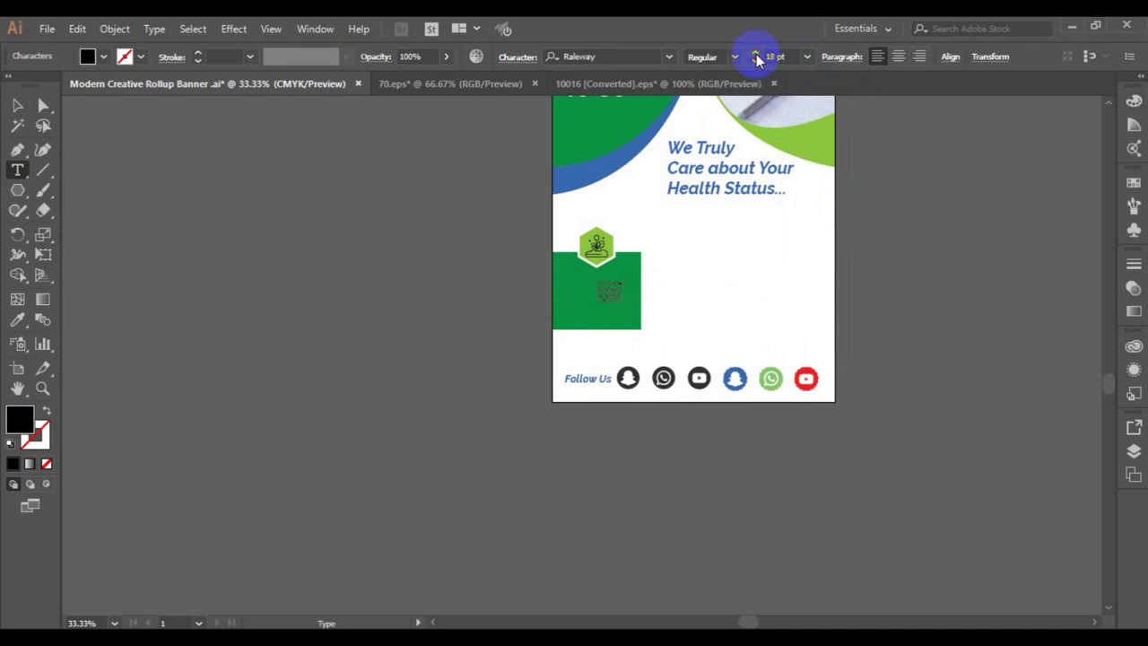
pyautogui.click(757, 52)
pyautogui.click(756, 52)
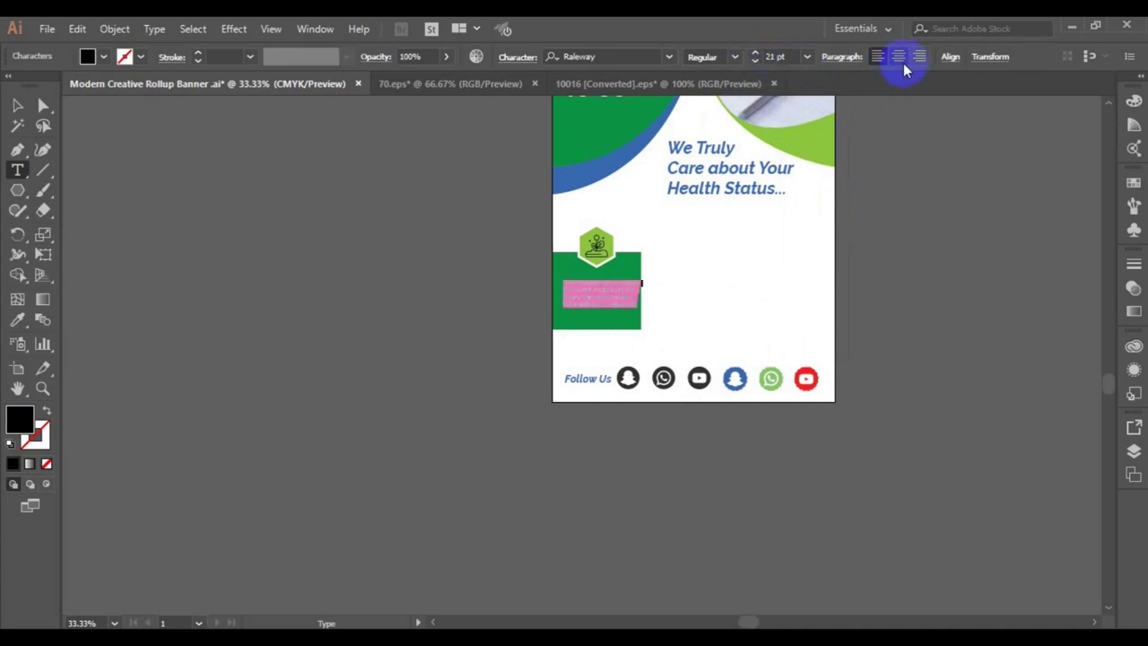
pyautogui.click(899, 57)
pyautogui.click(17, 106)
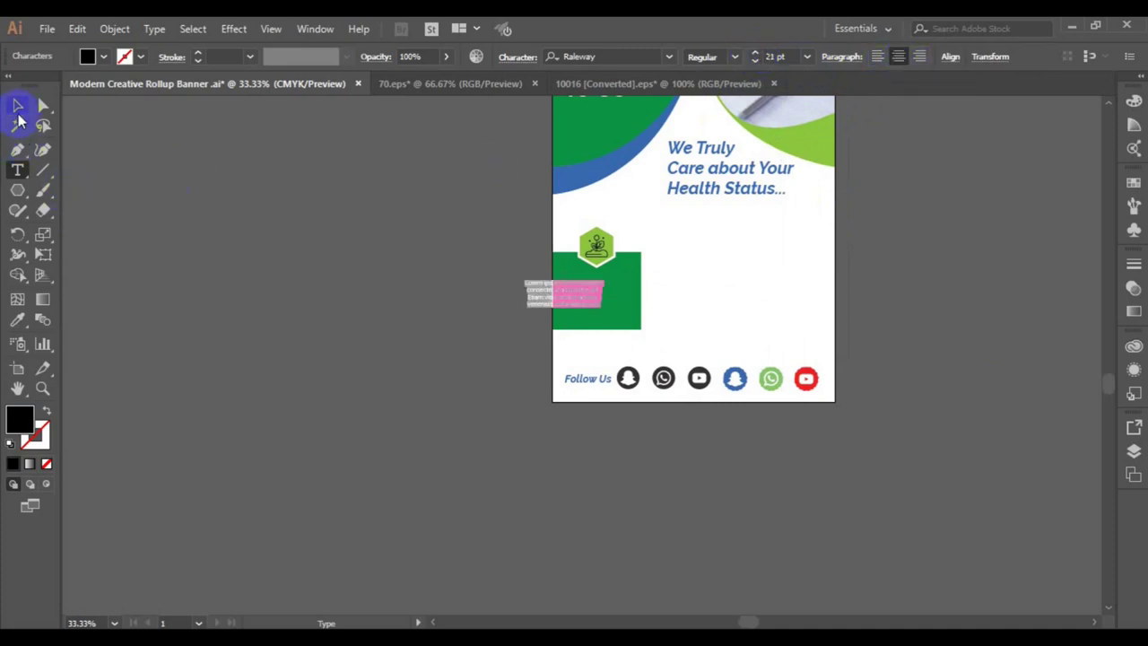
pyautogui.click(582, 296)
# - Make the paragraph white SemiBold at 21 pt and position it in the green box
pyautogui.moveTo(582, 296); pyautogui.dragTo(617, 304)
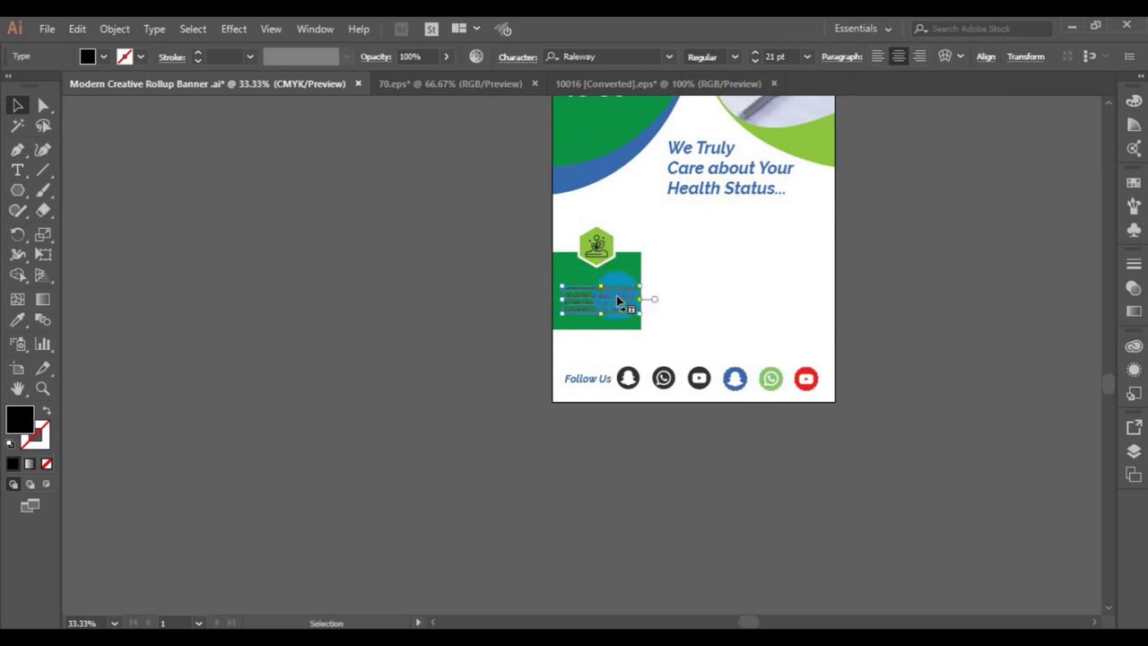
pyautogui.click(87, 56)
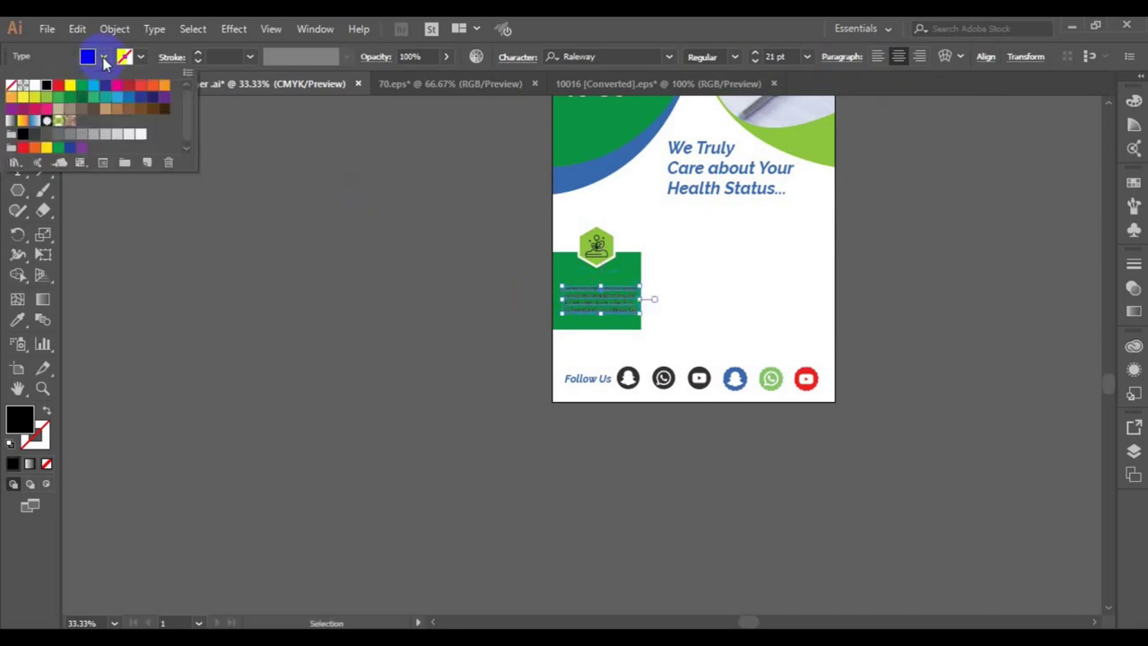
pyautogui.click(736, 56)
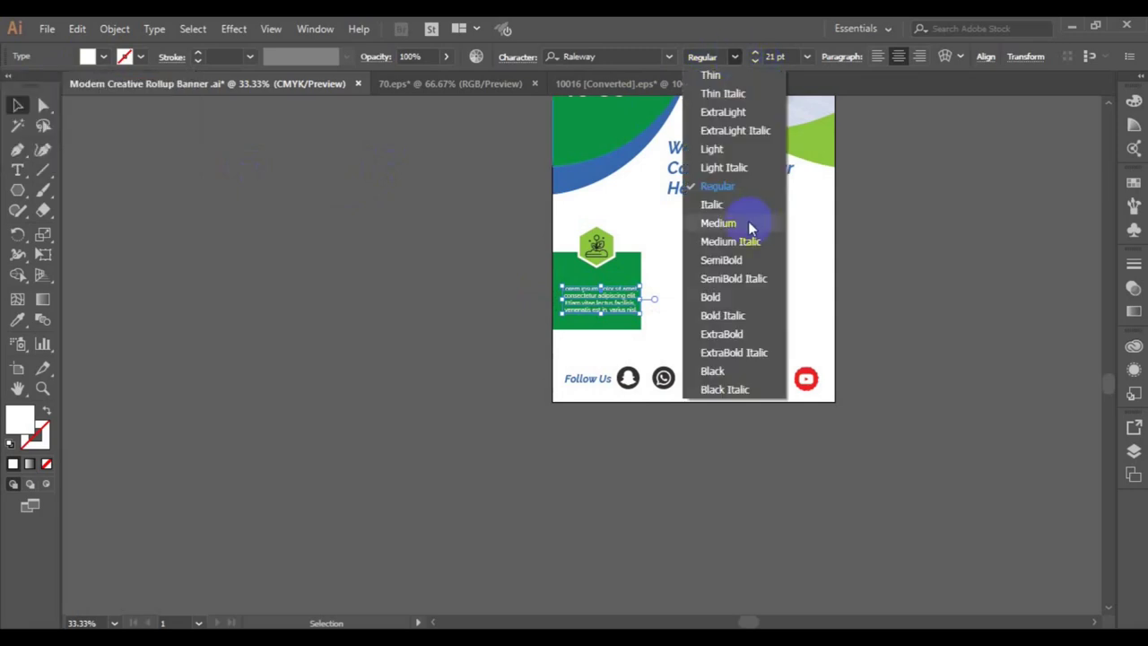
pyautogui.click(739, 259)
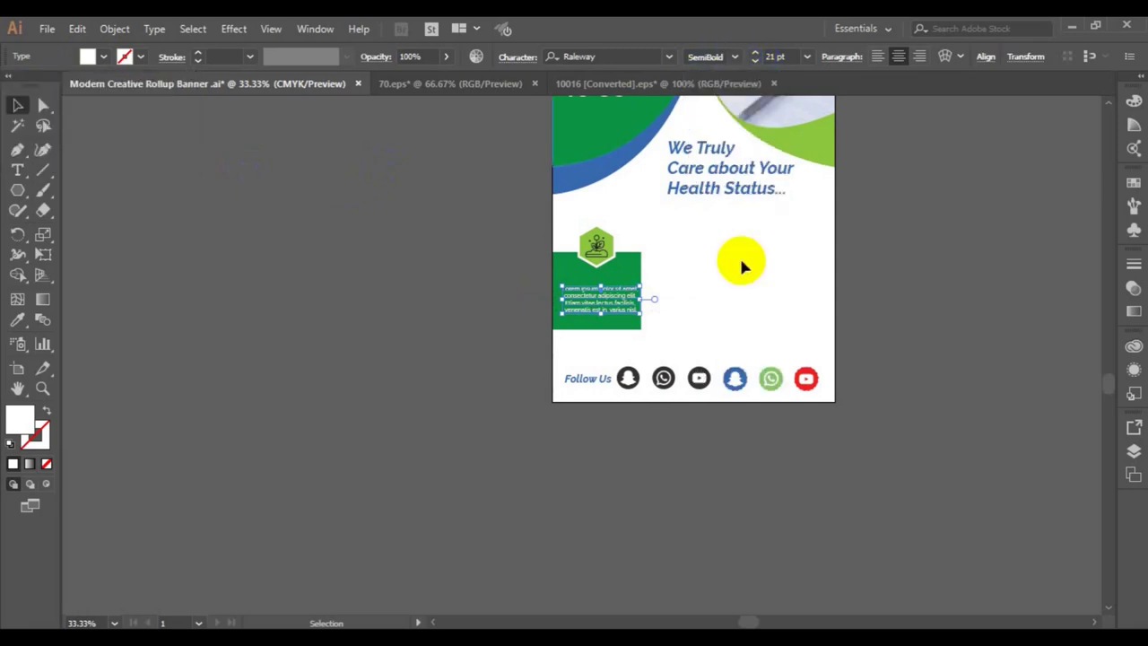
pyautogui.click(806, 58)
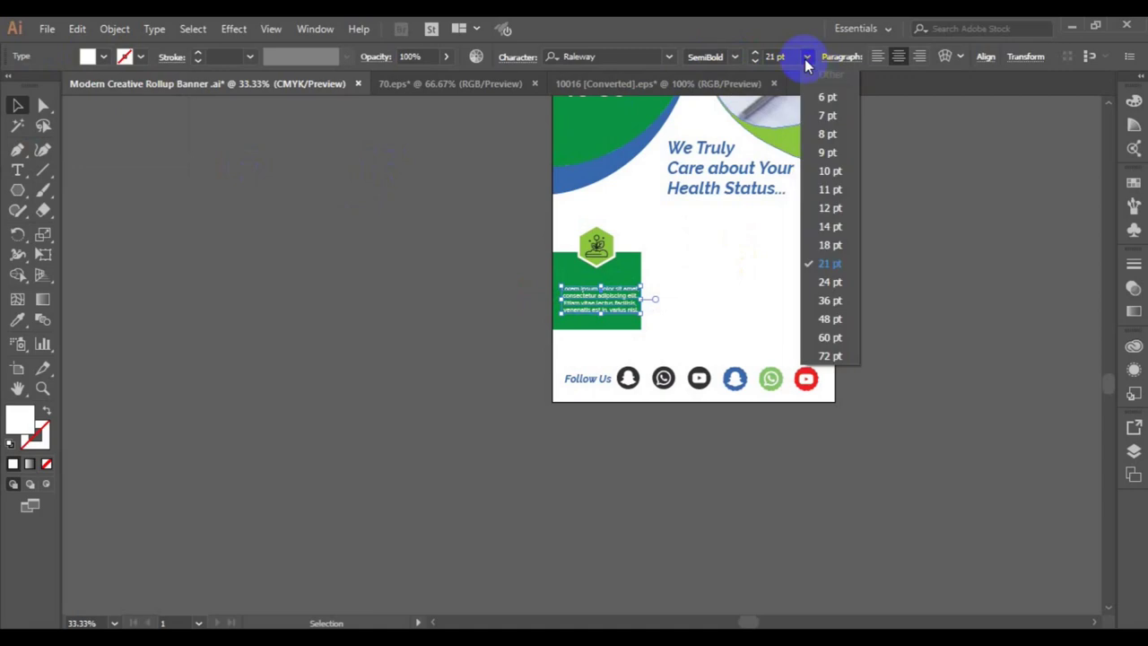
pyautogui.click(835, 284)
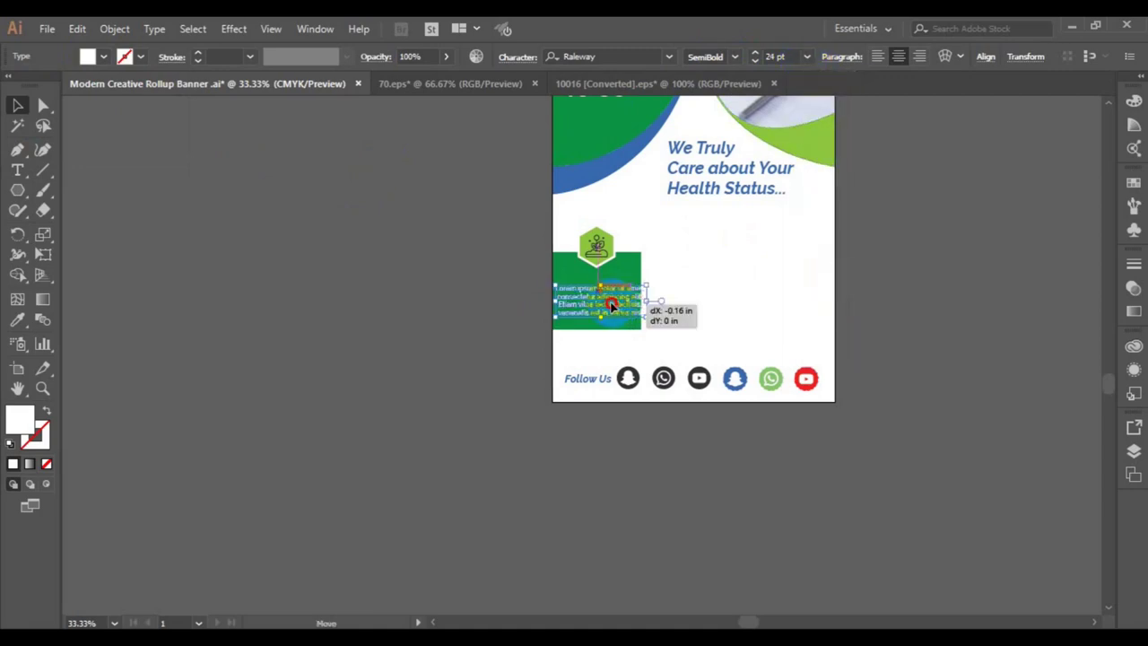
pyautogui.moveTo(617, 310); pyautogui.dragTo(610, 309)
pyautogui.click(807, 58)
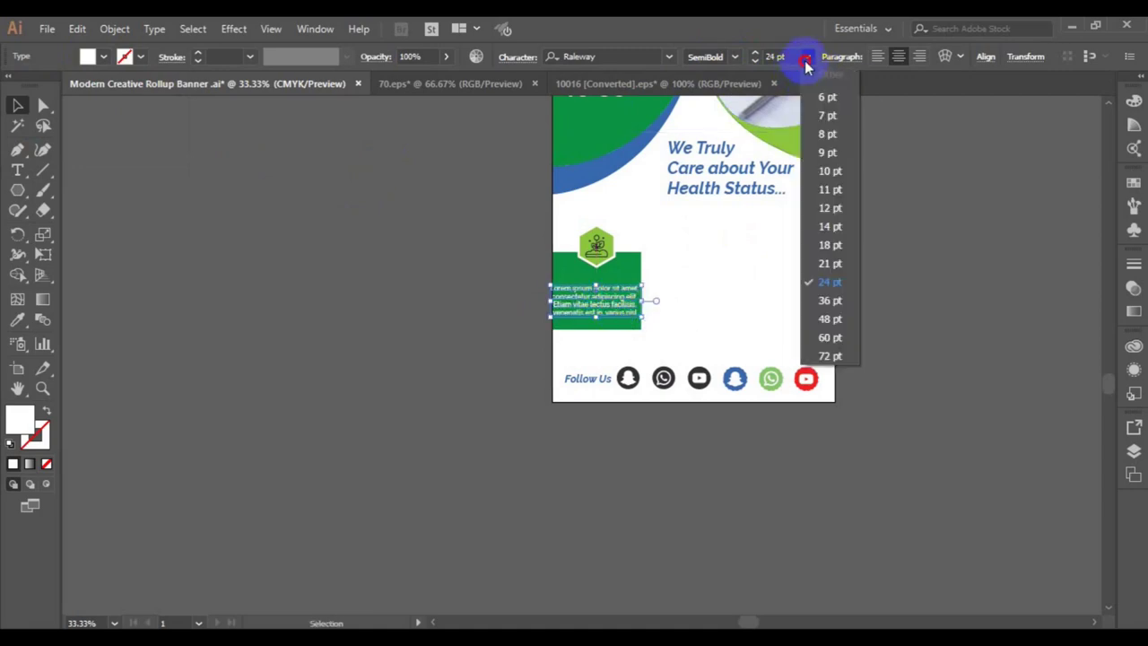
pyautogui.click(829, 264)
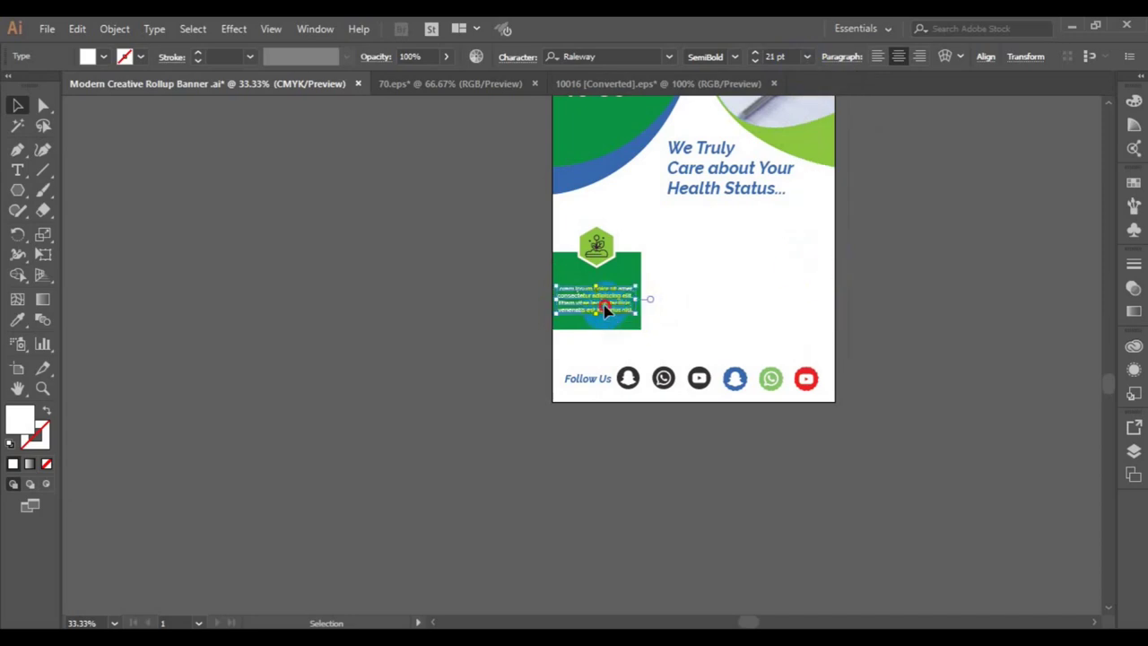
pyautogui.moveTo(605, 309); pyautogui.dragTo(604, 304)
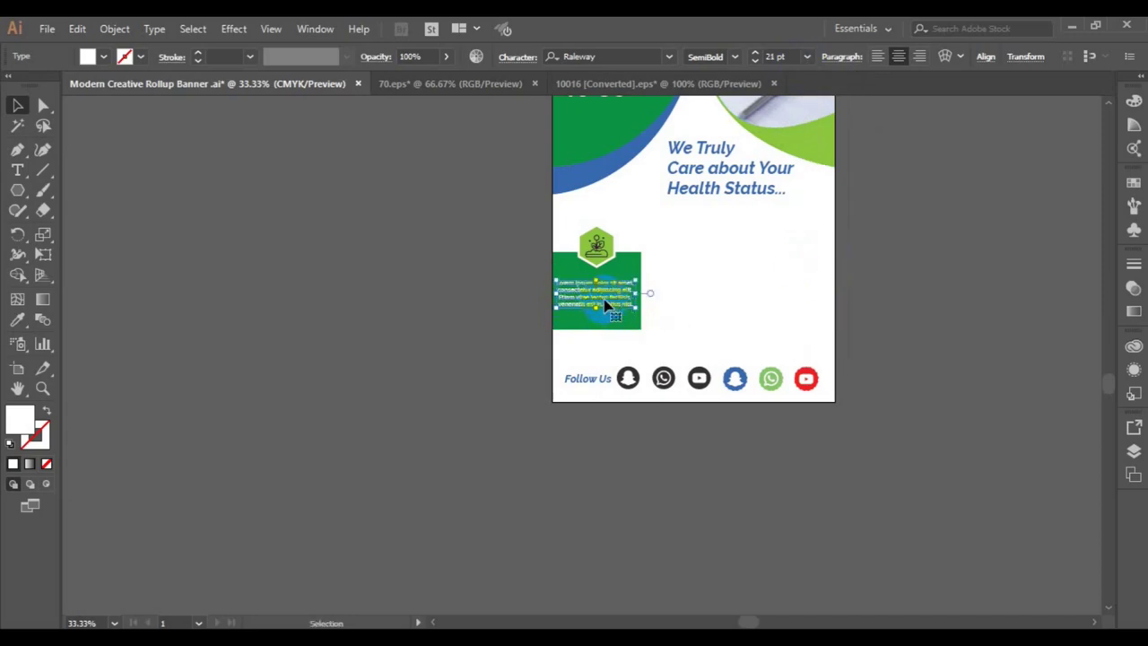
# - Centre the paragraph horizontally under the hexagon icon and group them as one info box
pyautogui.click(603, 266)
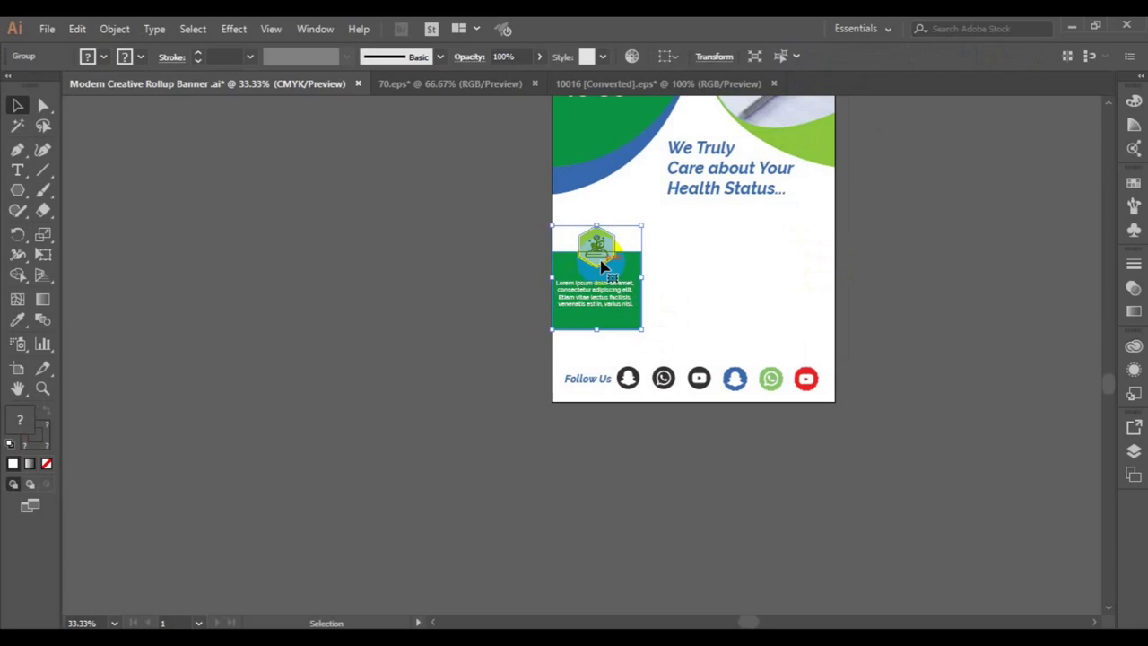
pyautogui.click(416, 275)
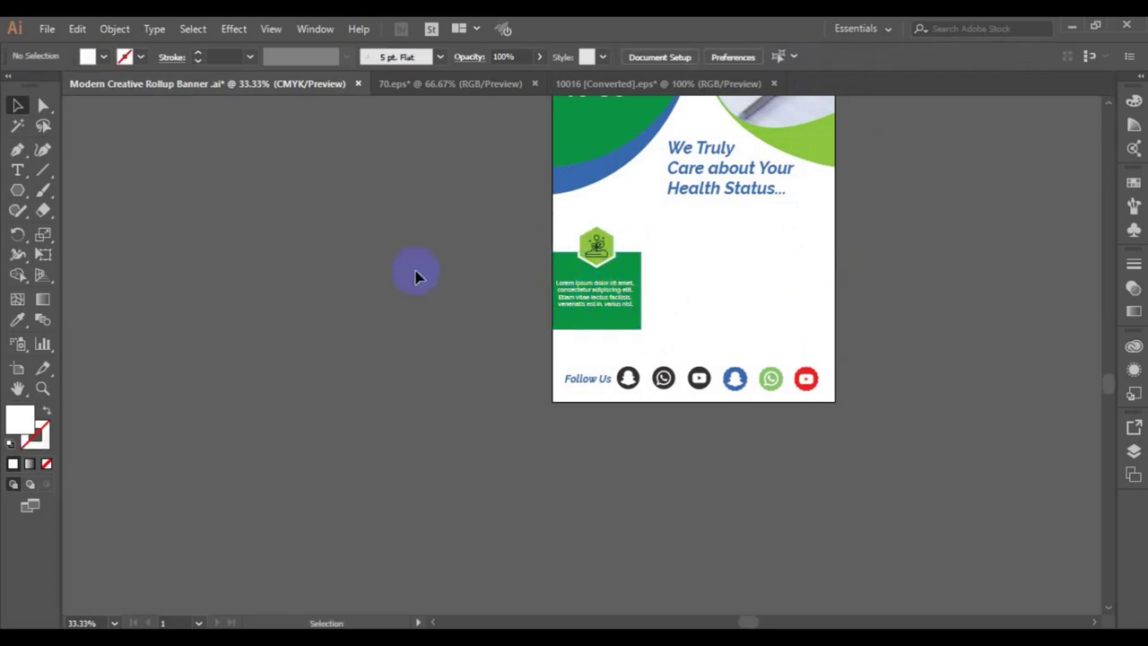
pyautogui.click(579, 309)
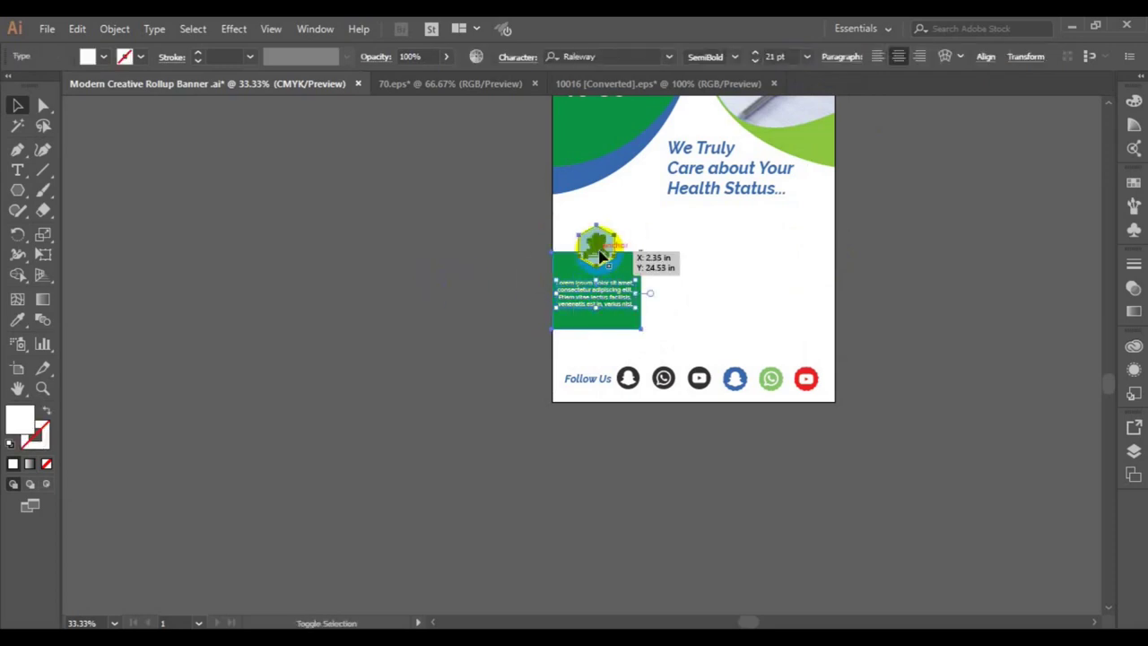
pyautogui.keyDown('shift'); pyautogui.click(601, 256); pyautogui.keyUp('shift')
pyautogui.click(565, 57)
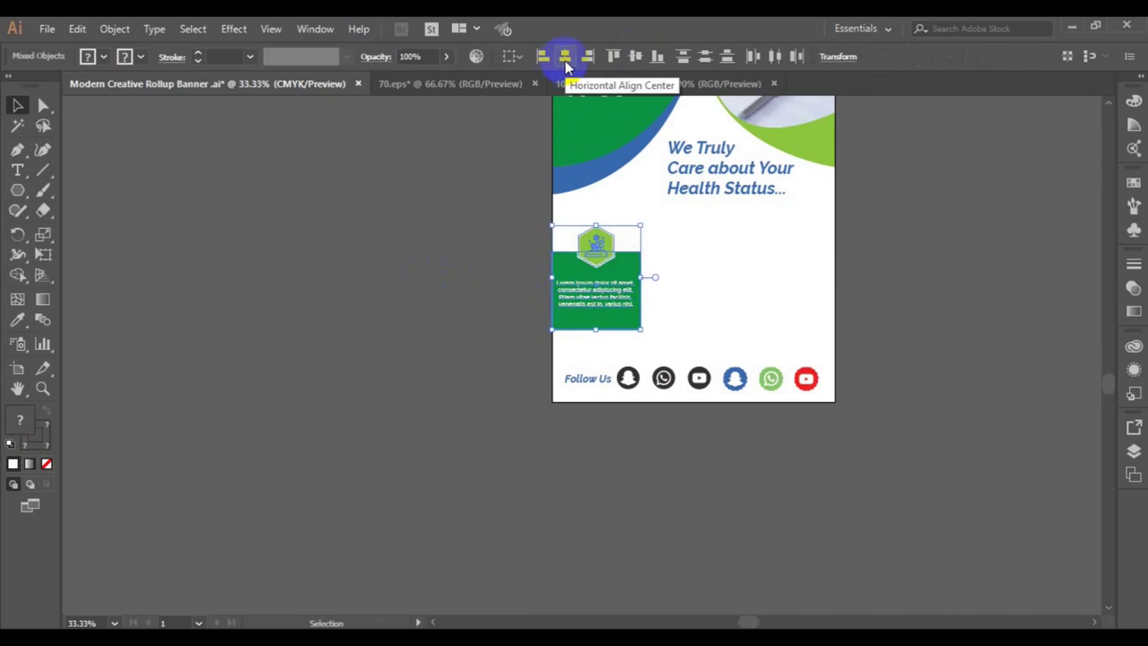
pyautogui.click(565, 58)
pyautogui.hotkey('ctrl', 'g')
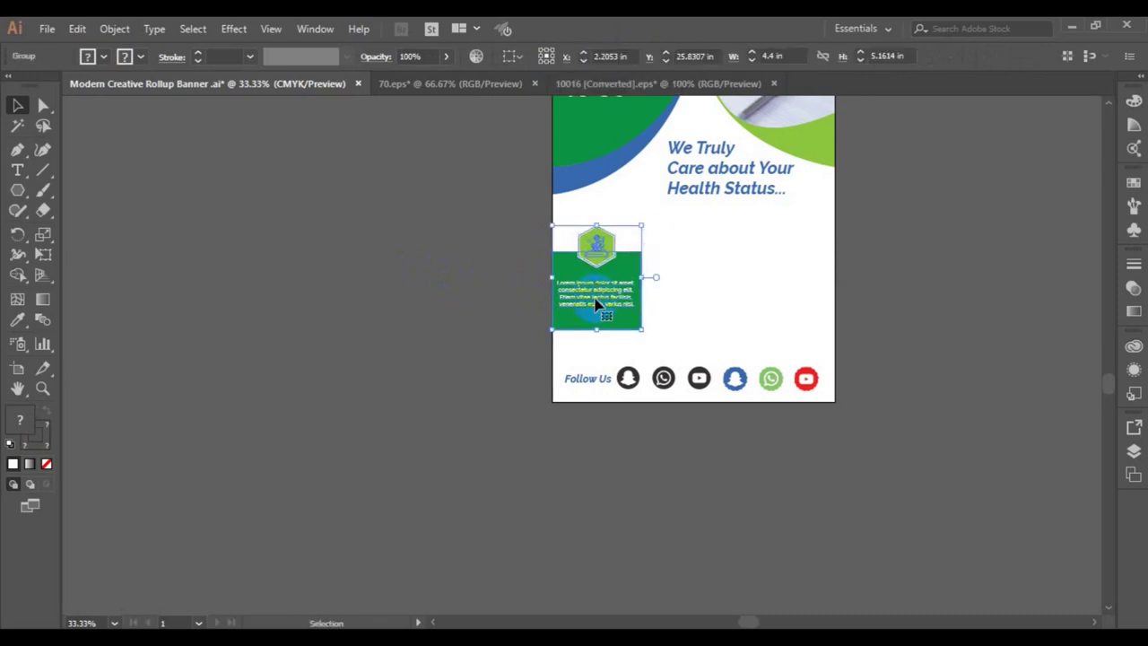
pyautogui.moveTo(601, 303); pyautogui.dragTo(701, 305)
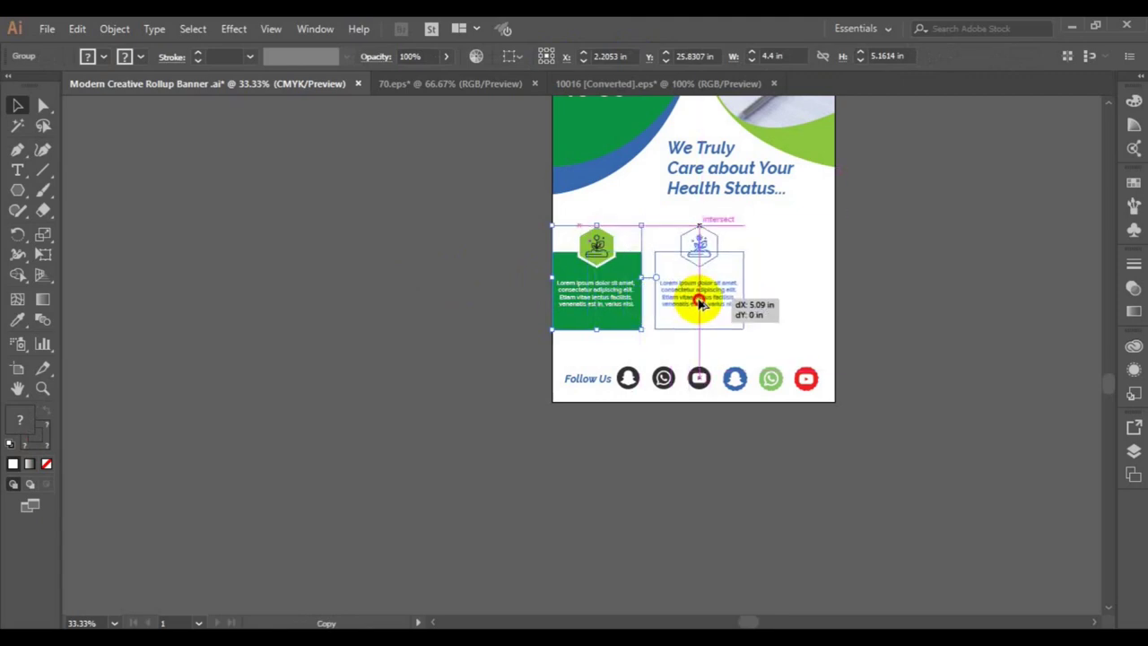
# - Duplicate the info box into three side-by-side copies and even out their spacing
pyautogui.moveTo(699, 305); pyautogui.dragTo(798, 305)
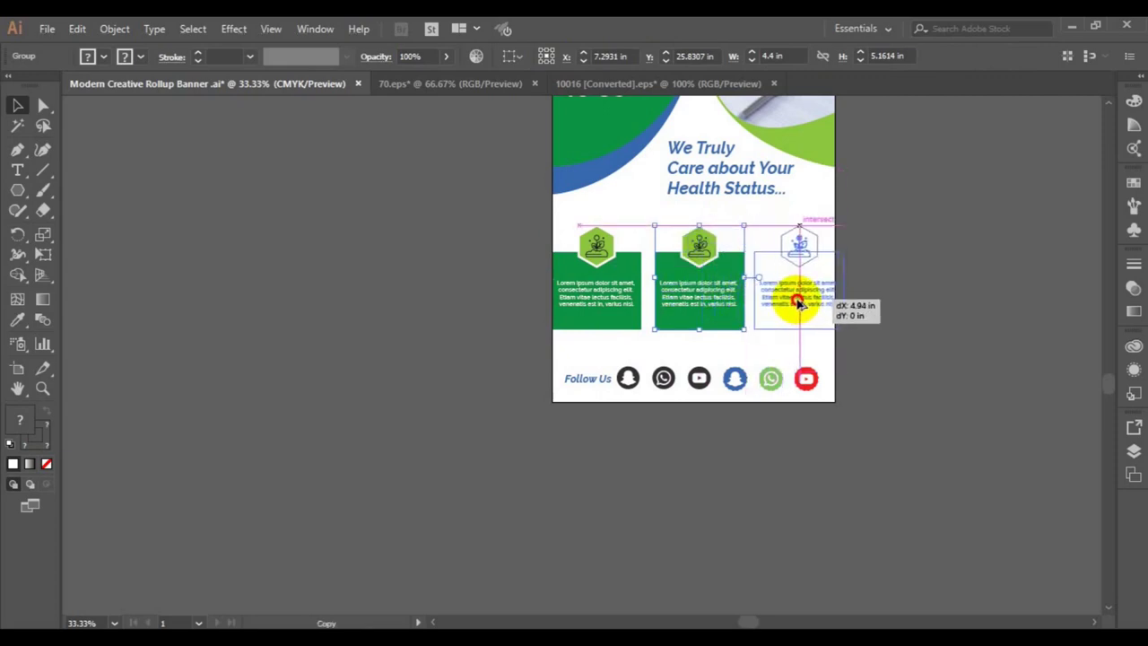
pyautogui.moveTo(804, 305); pyautogui.dragTo(796, 304)
pyautogui.click(702, 305)
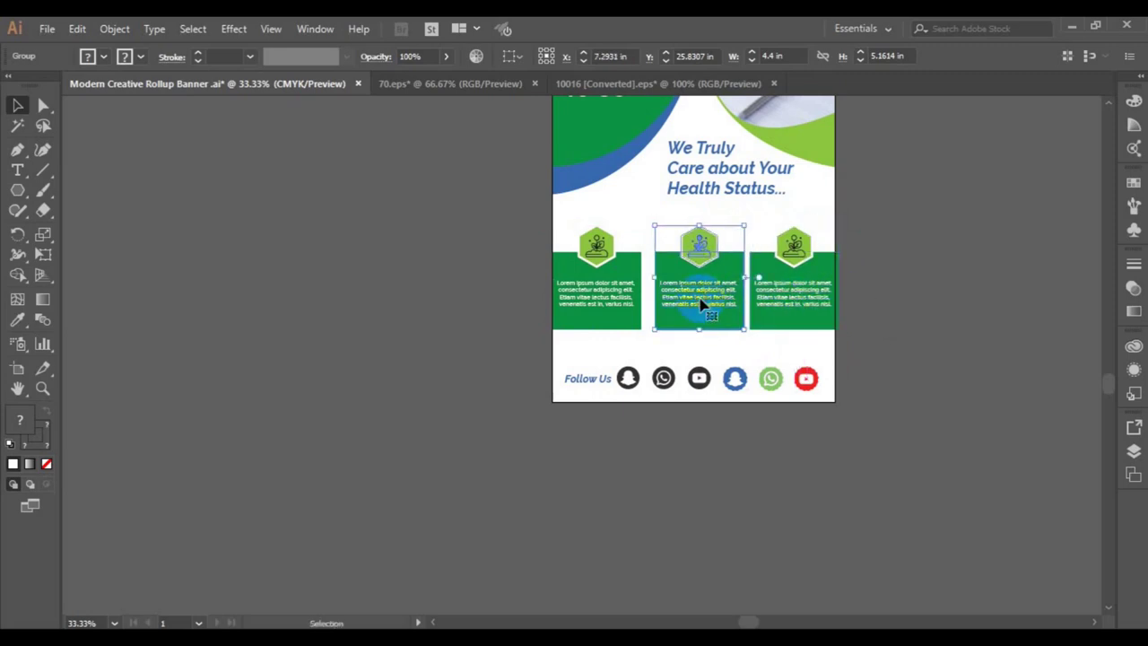
pyautogui.moveTo(699, 303); pyautogui.dragTo(693, 303)
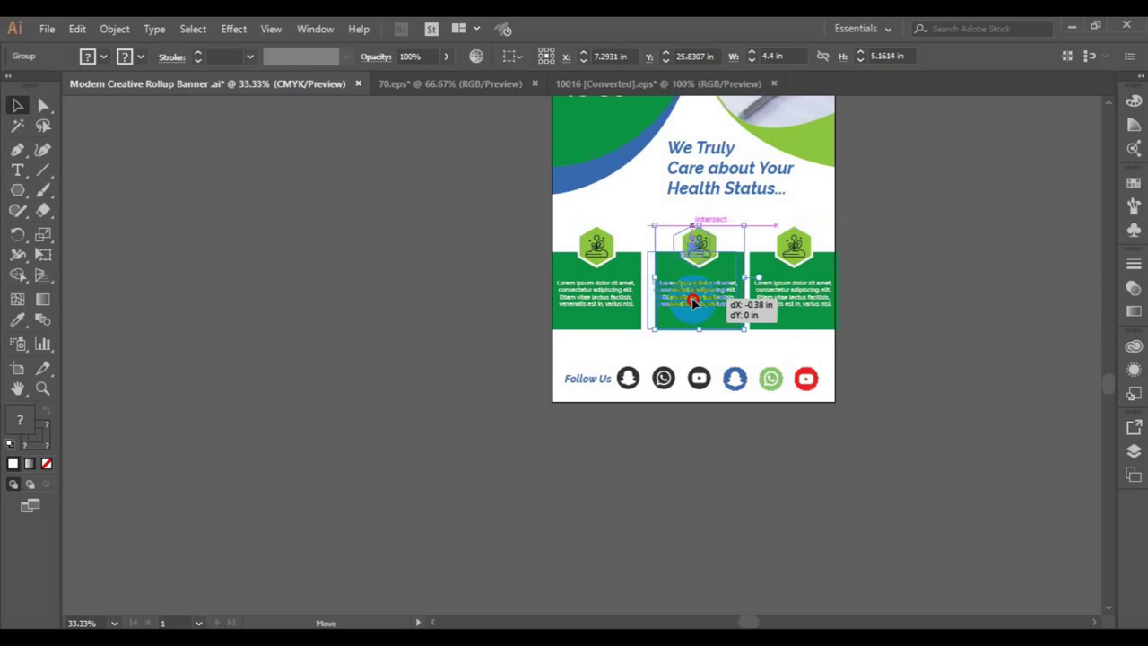
pyautogui.moveTo(692, 306); pyautogui.dragTo(758, 304)
# - Top-align the three info boxes and group them
pyautogui.click(766, 303)
pyautogui.keyDown('shift'); pyautogui.click(705, 313); pyautogui.keyUp('shift')
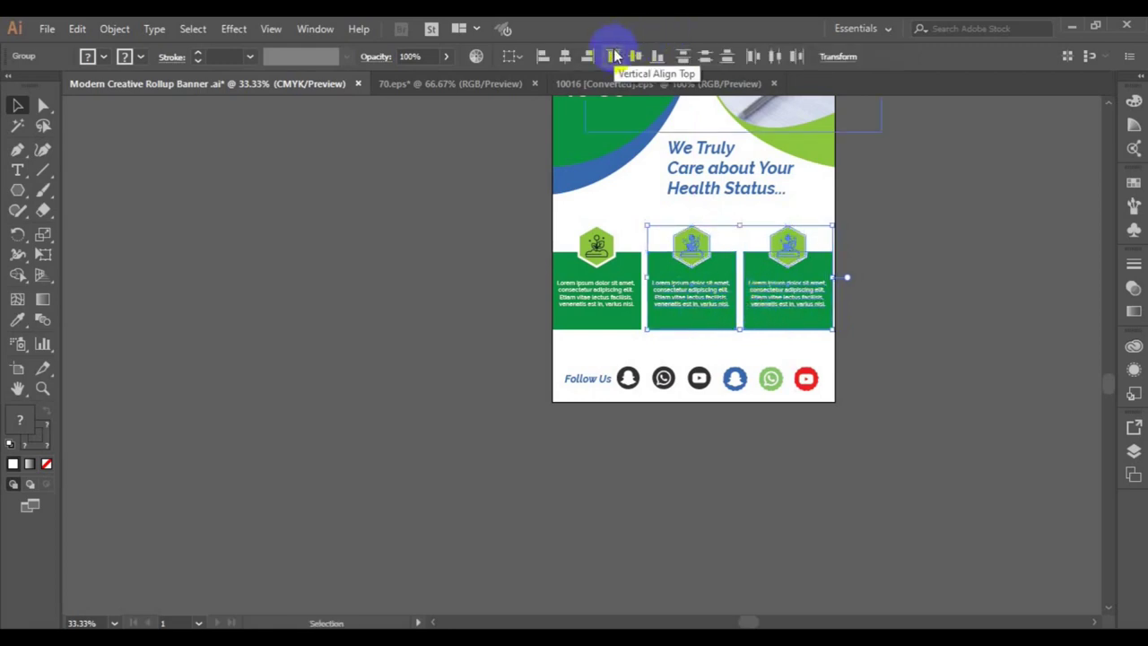
pyautogui.keyDown('shift'); pyautogui.click(605, 255); pyautogui.keyUp('shift')
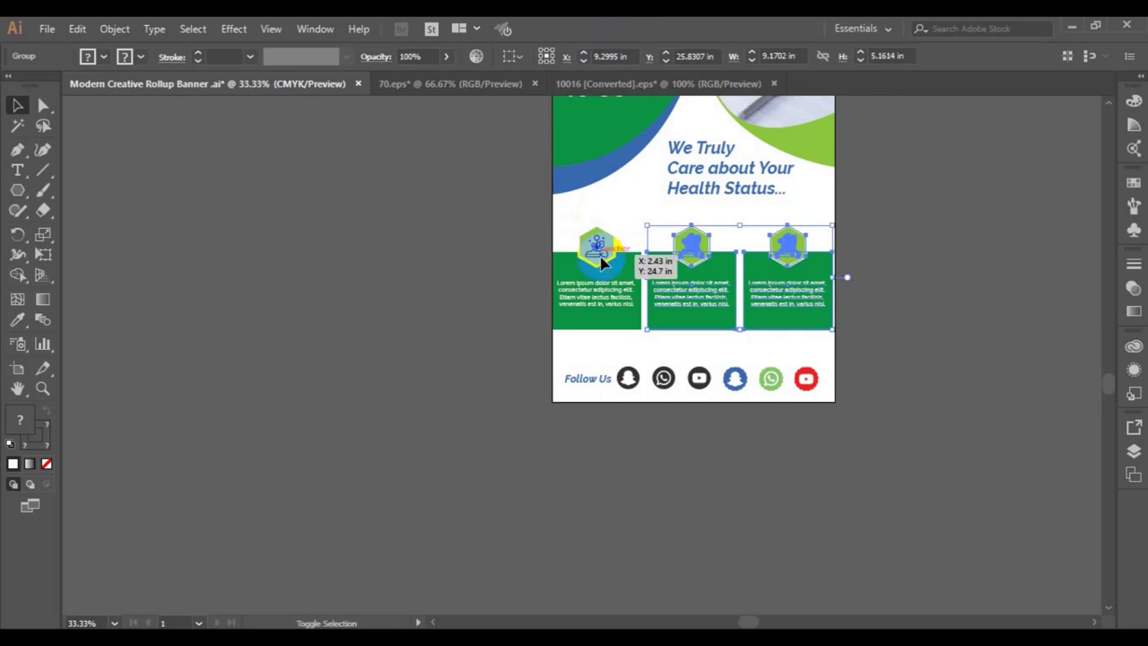
pyautogui.click(613, 57)
pyautogui.hotkey('ctrl', 'g')
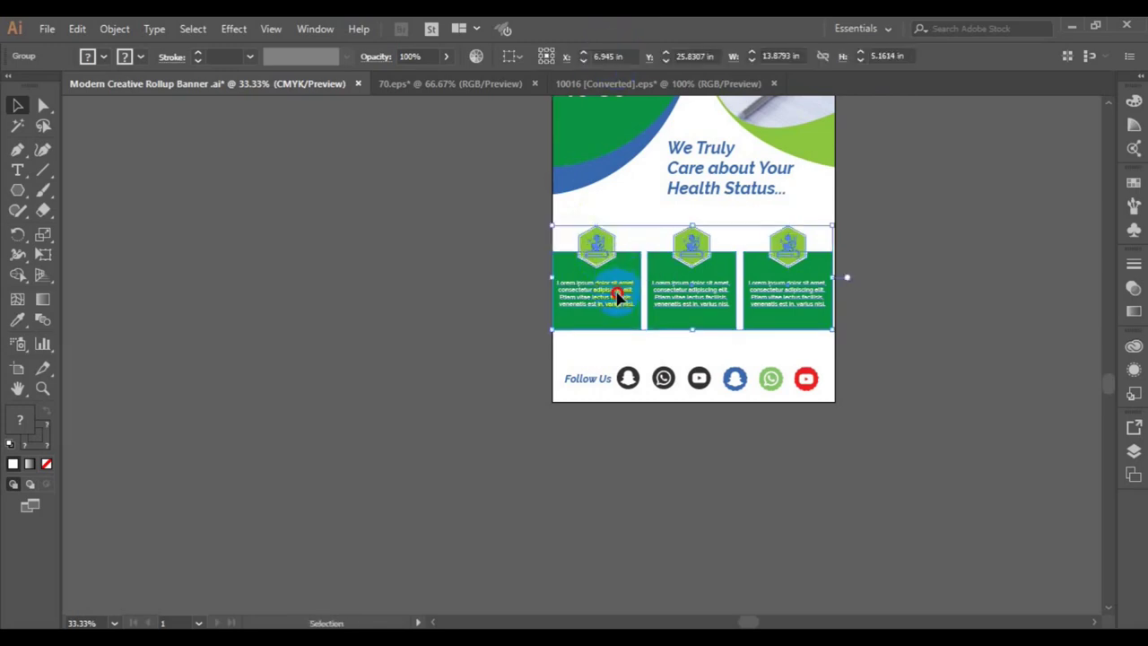
# - Move the grouped row slightly lower and right, then fit the banner in the window
pyautogui.moveTo(618, 296); pyautogui.dragTo(618, 297)
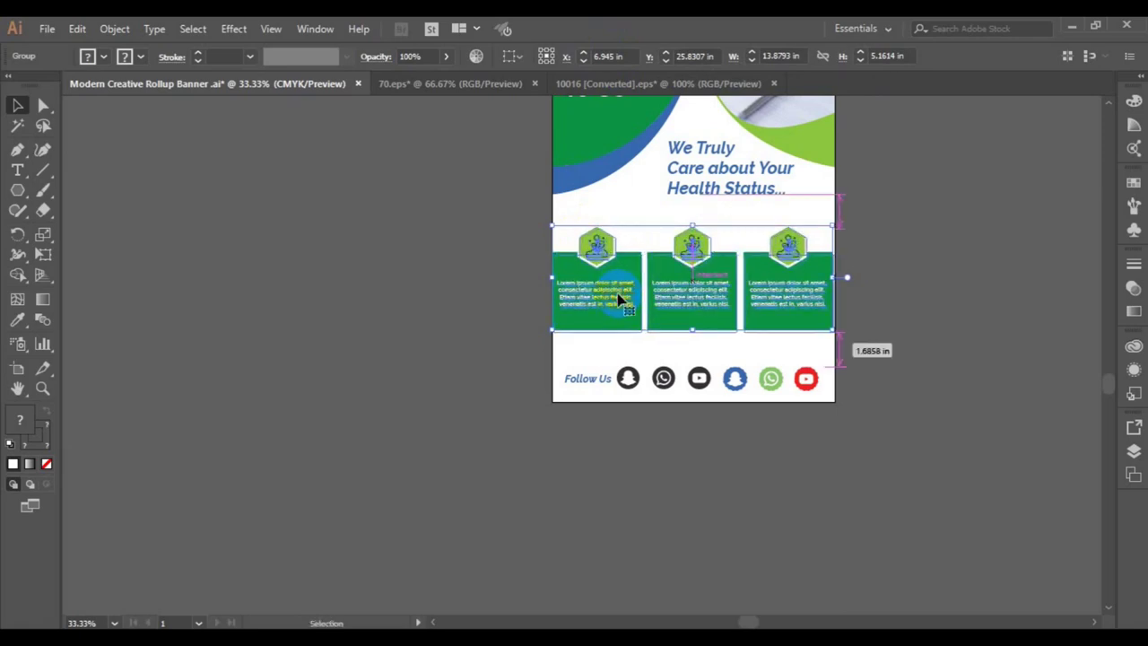
pyautogui.moveTo(618, 298); pyautogui.dragTo(619, 301)
pyautogui.press('Right')
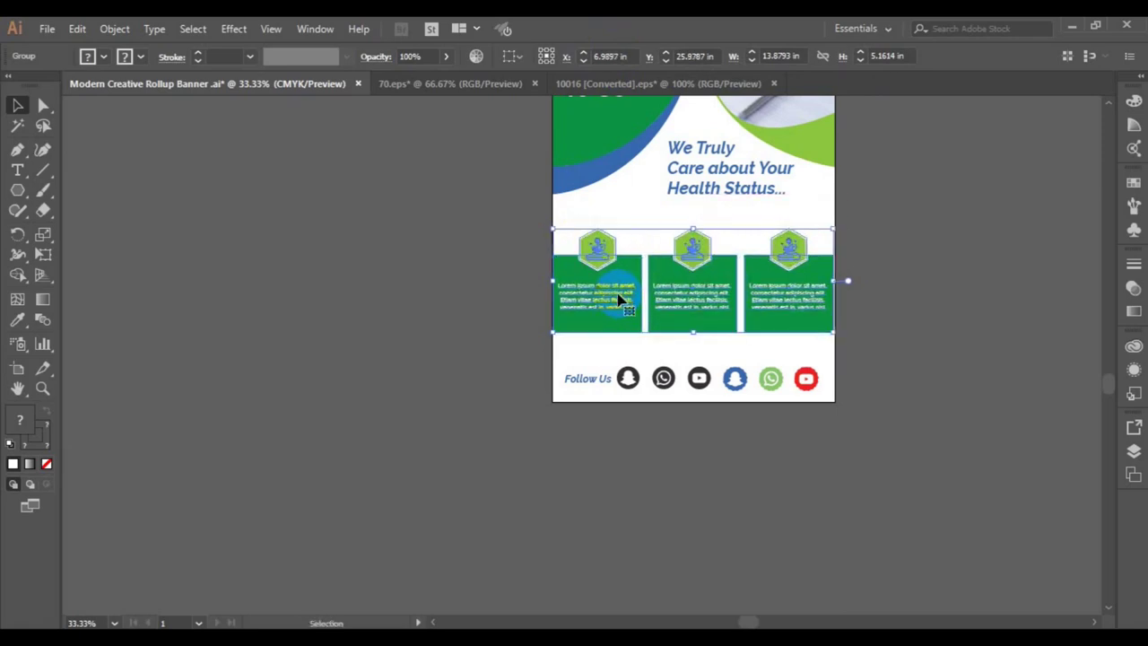
pyautogui.click(956, 289)
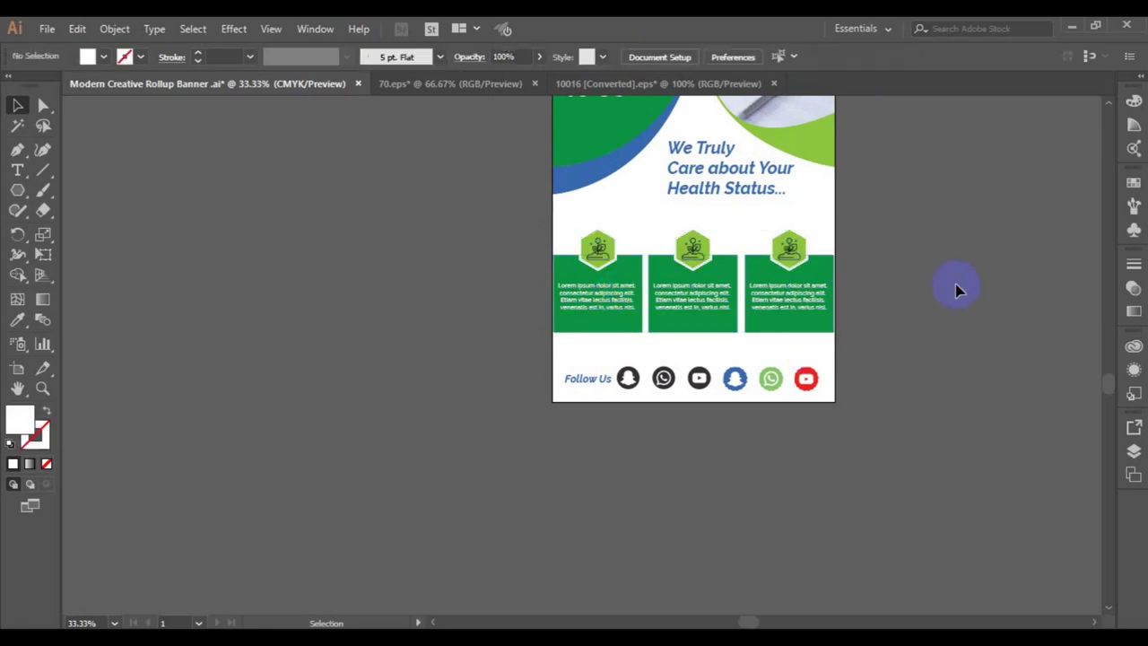
pyautogui.hotkey('ctrl', '0')
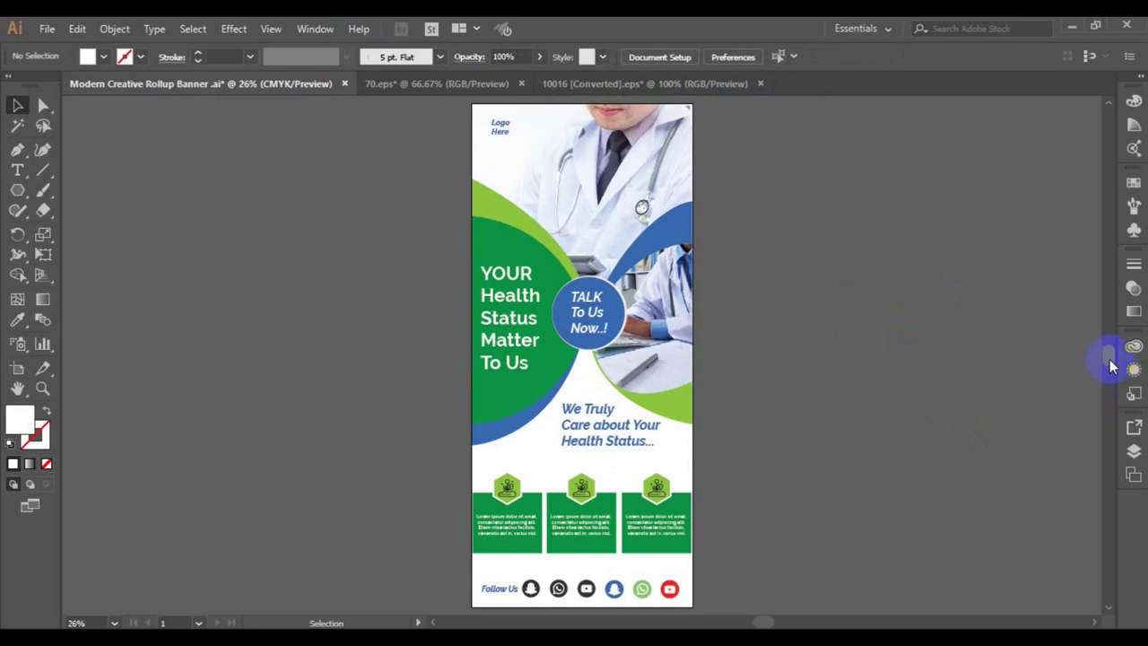
# - Nudge the three-box group up to Y 25.8954 in and the Follow Us row slightly higher
pyautogui.hotkey('ctrl', '-')
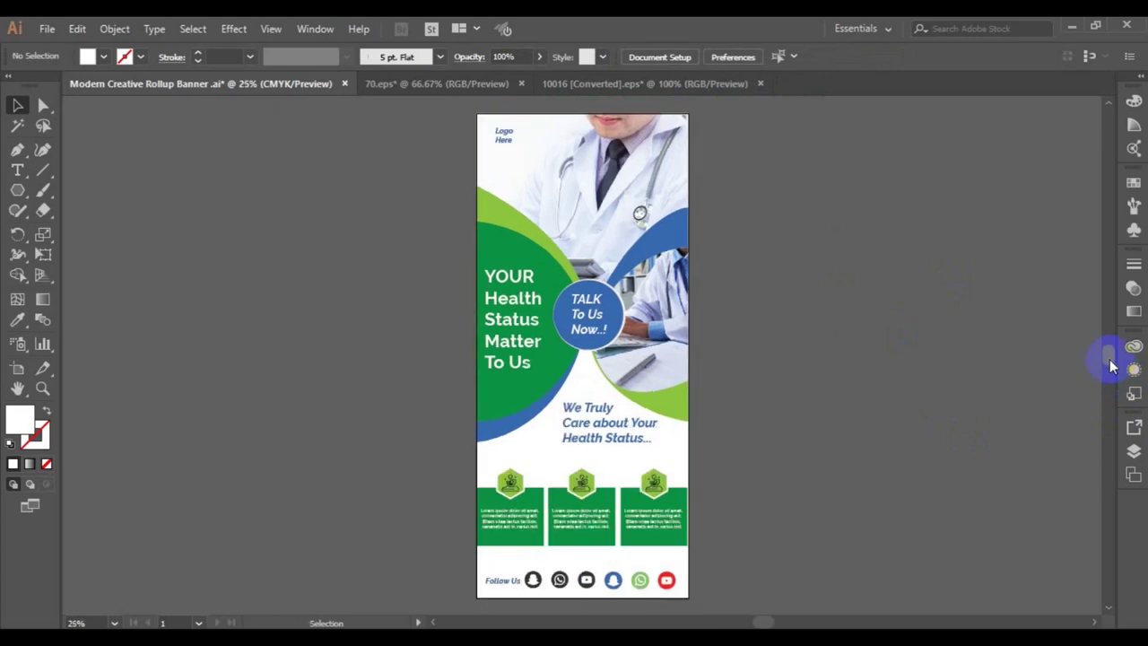
pyautogui.click(575, 539)
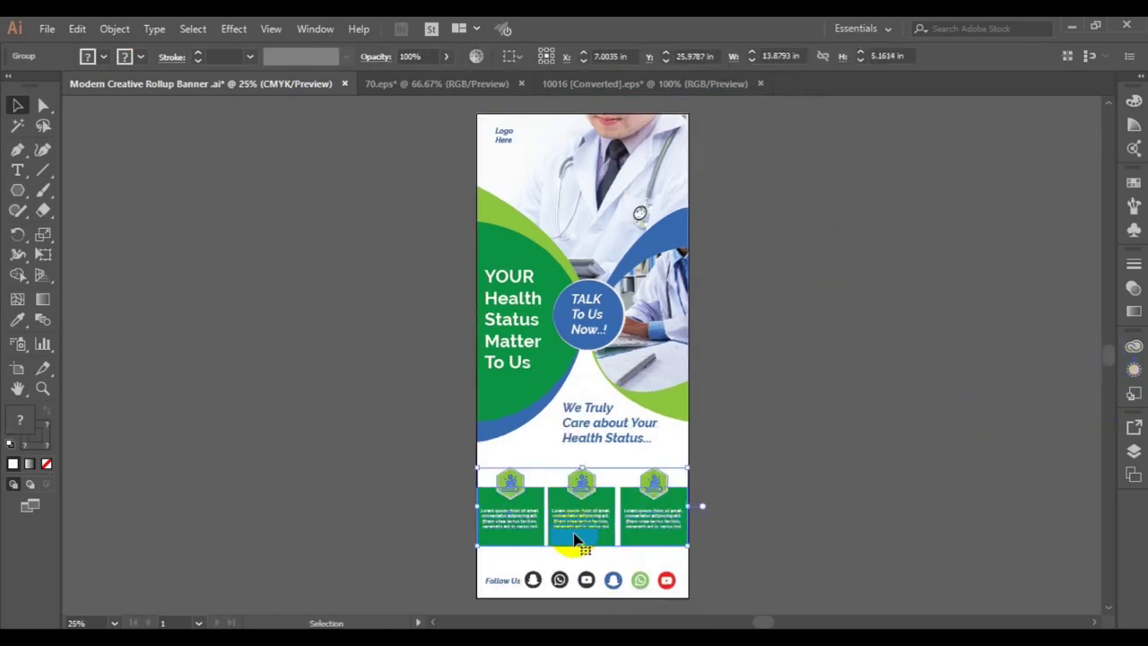
pyautogui.press('Up')
pyautogui.press('Up')
pyautogui.press('Up')
pyautogui.press('Up')
pyautogui.press('Up')
pyautogui.press('Up')
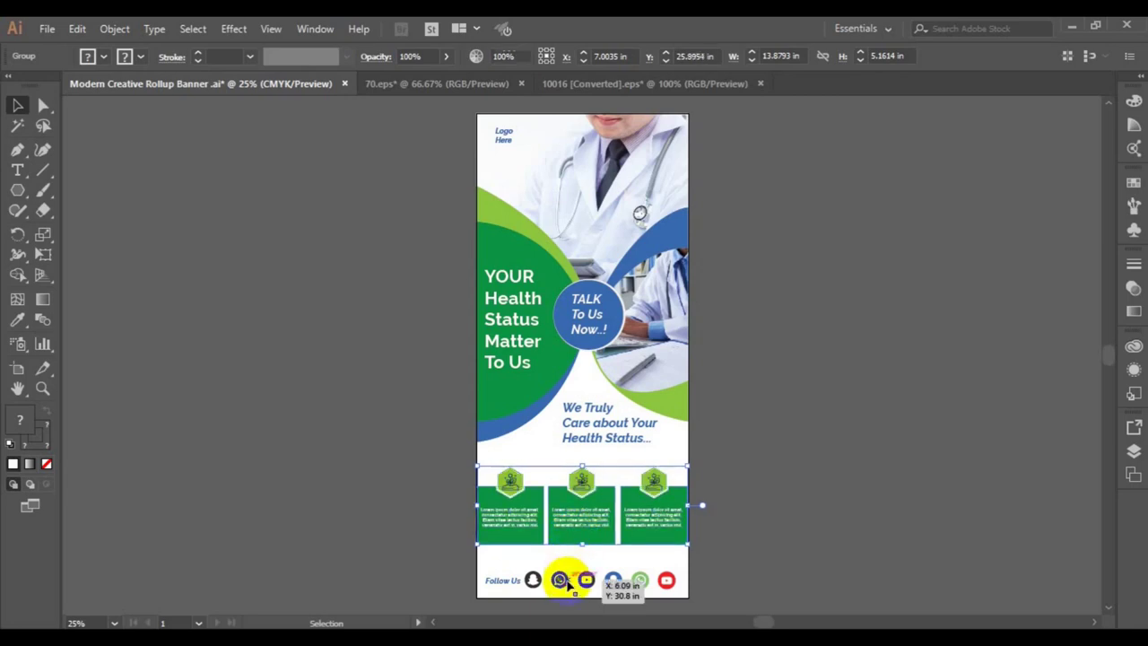
pyautogui.click(558, 579)
pyautogui.moveTo(733, 562); pyautogui.dragTo(454, 619)
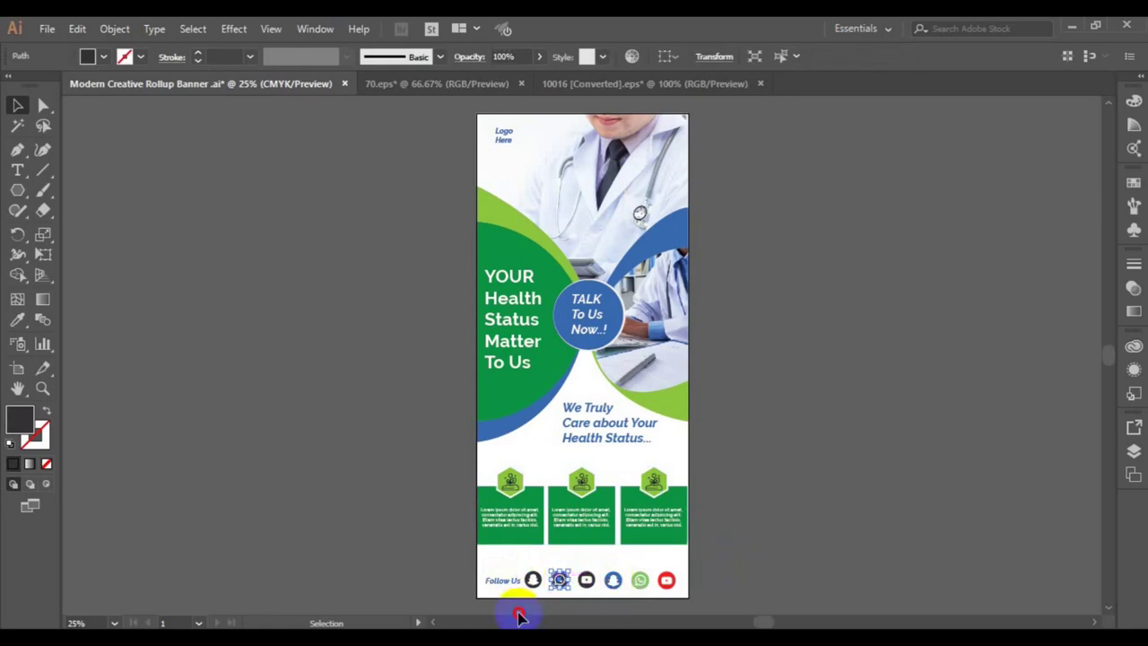
pyautogui.press('Up')
pyautogui.press('Up')
pyautogui.press('Up')
pyautogui.press('Up')
pyautogui.press('Up')
pyautogui.press('Up')
pyautogui.press('Up')
pyautogui.press('Up')
pyautogui.press('Up')
pyautogui.press('Up')
pyautogui.press('Up')
pyautogui.press('Up')
pyautogui.press('Up')
pyautogui.press('Up')
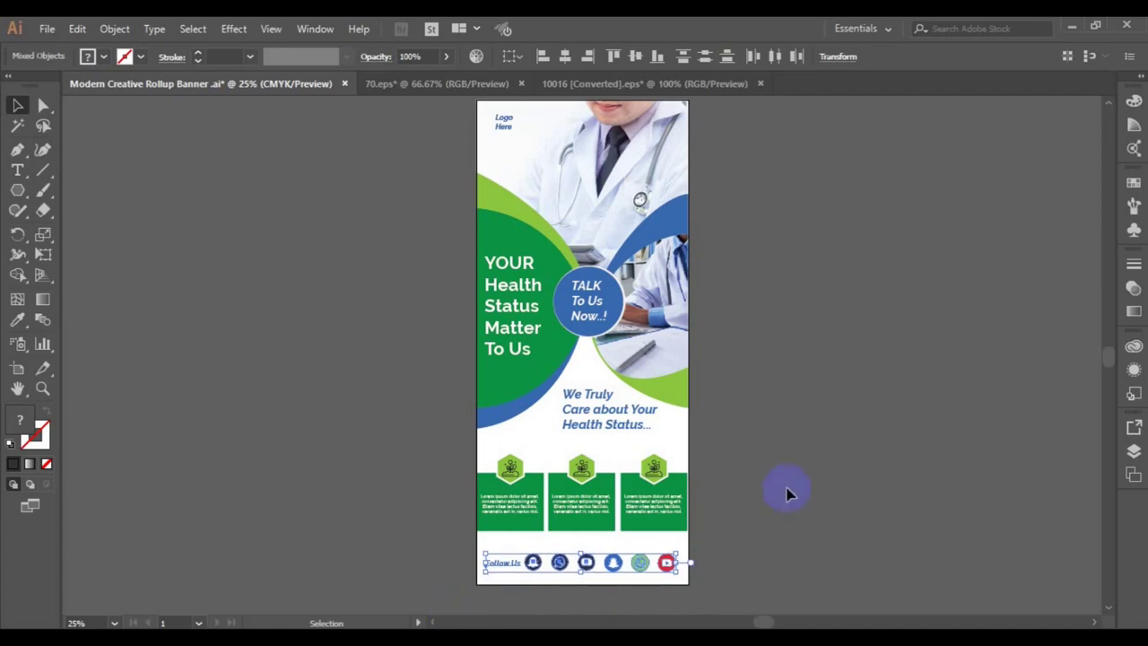